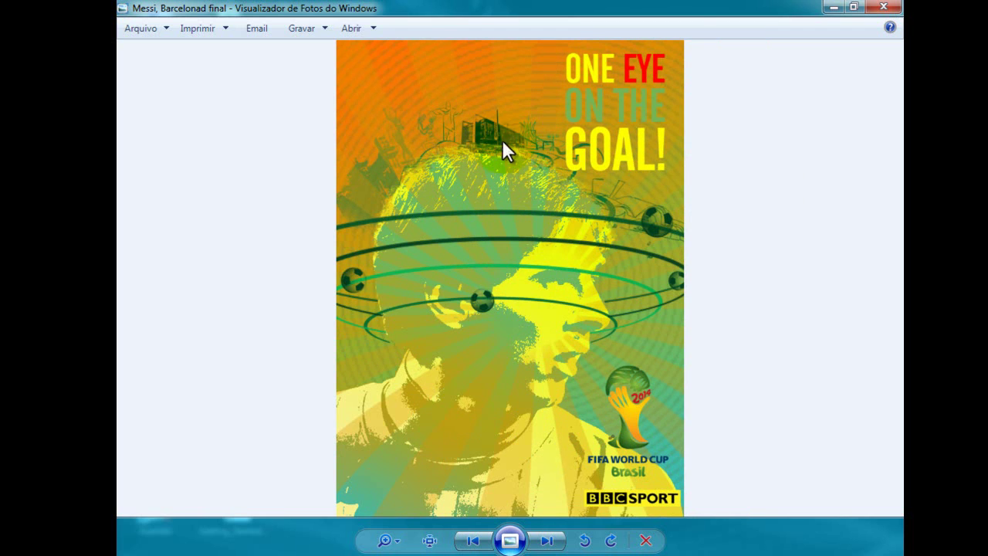
Examine the finished Messi World Cup poster up close, from the face and rings to the headline.
scroll(558, 281, "up", 2)
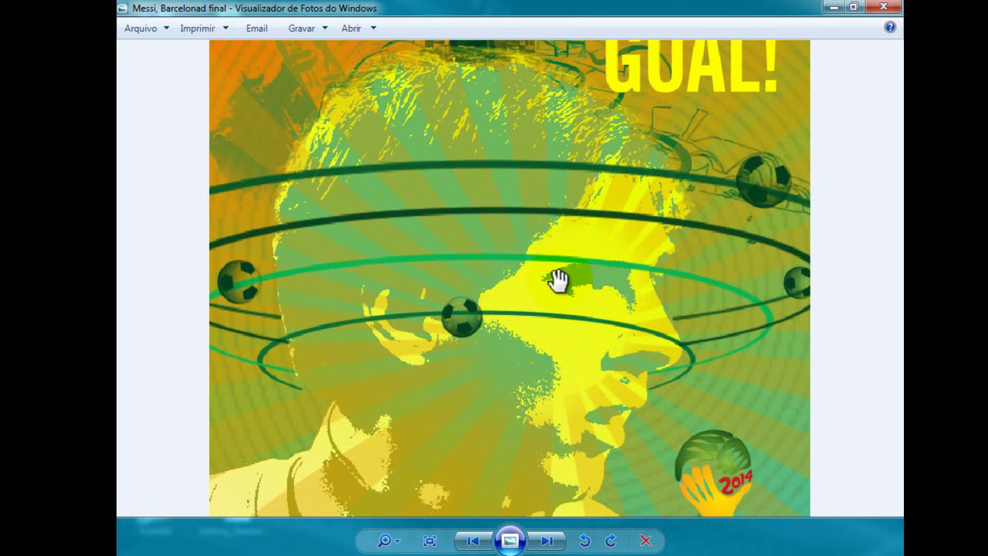
scroll(558, 281, "down", 2)
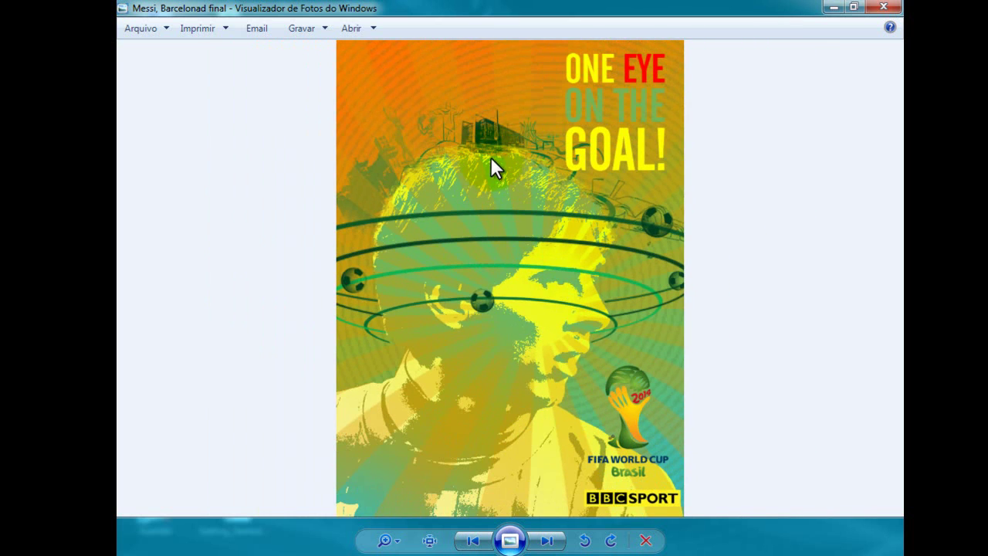
scroll(491, 158, "up", 1)
left_click_drag(490, 156, 494, 291)
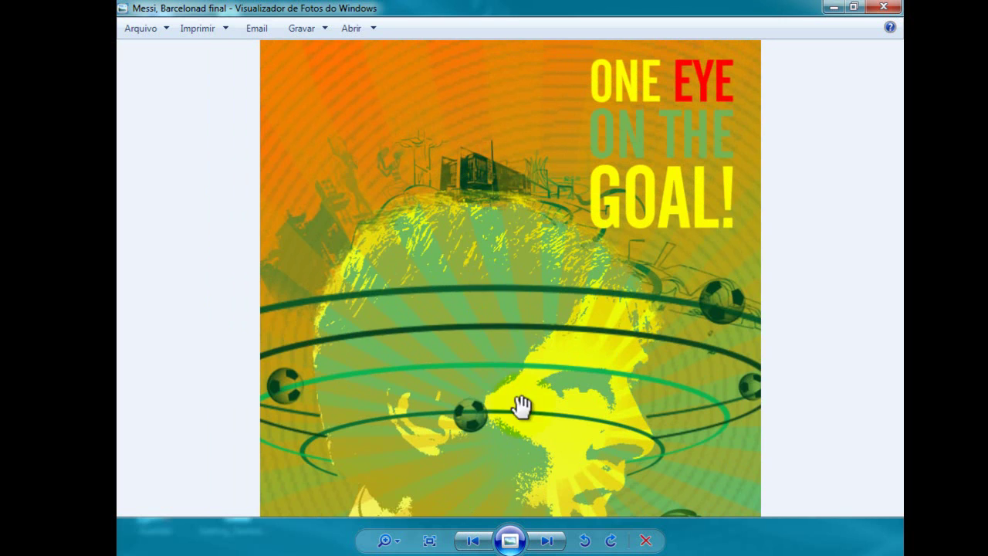
scroll(520, 404, "down", 1)
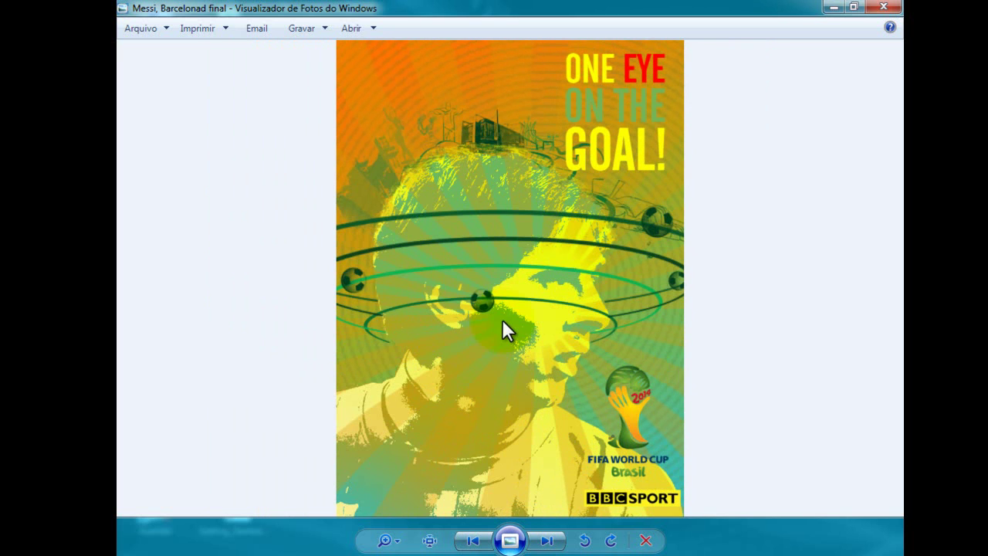
Switch to the IMAGENS folder, go through the source images from BBC LOGO to Taborim, and return to the finished poster.
left_click(405, 553)
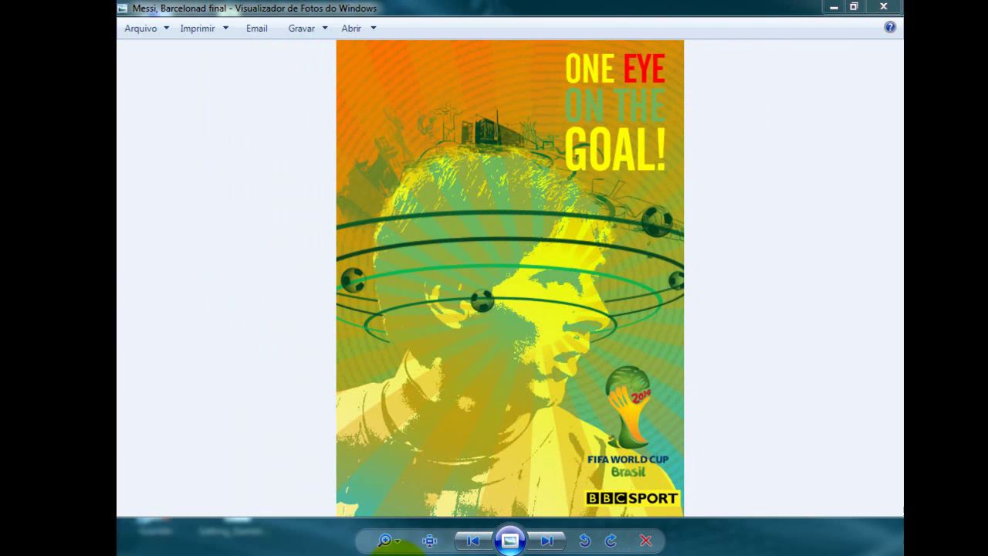
left_click(585, 394)
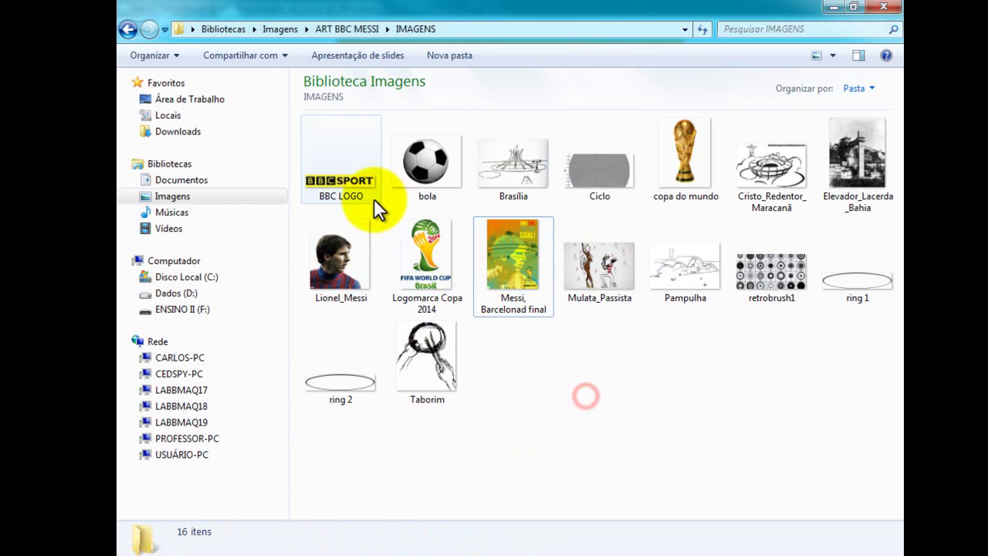
left_click(355, 166)
left_click(440, 176)
left_click(493, 174)
left_click(581, 174)
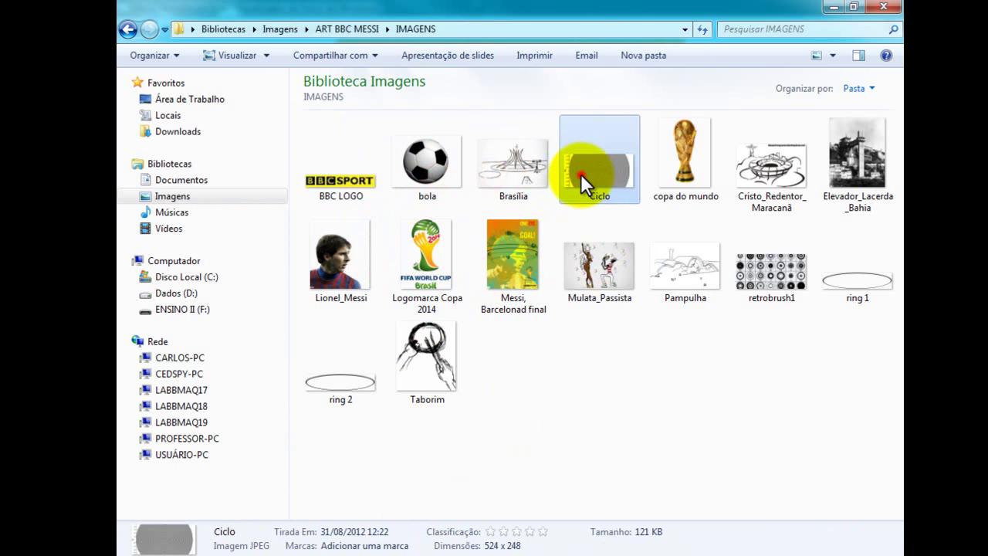
left_click(693, 177)
left_click(762, 178)
left_click(839, 168)
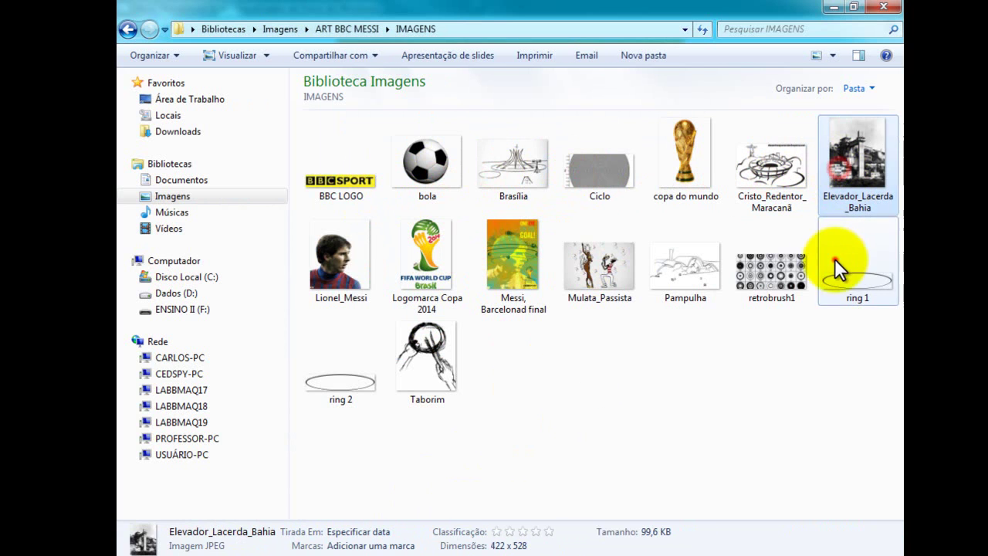
left_click(845, 266)
left_click(795, 262)
left_click(709, 270)
left_click(585, 270)
left_click(518, 263)
left_click(453, 253)
left_click(358, 271)
left_click(349, 353)
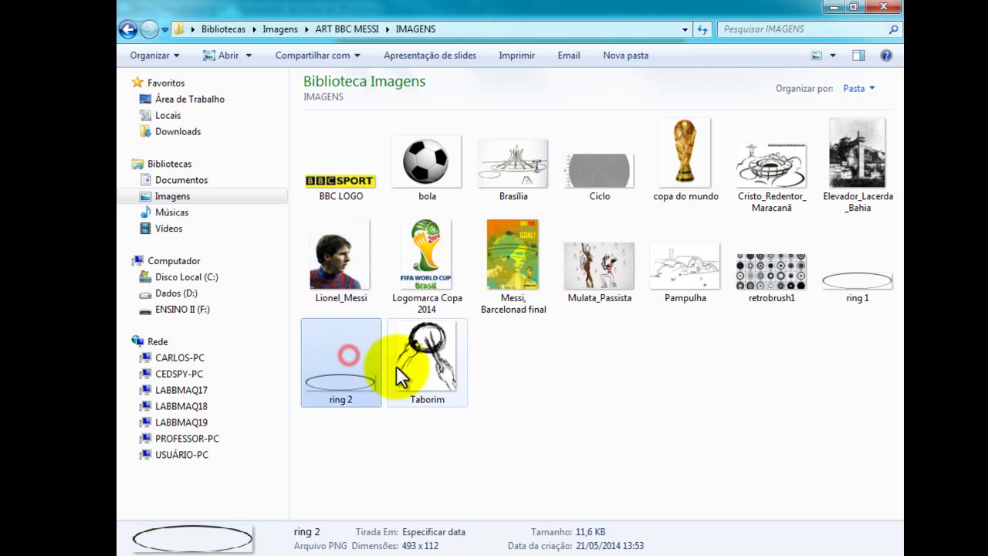
left_click(396, 364)
left_click(544, 555)
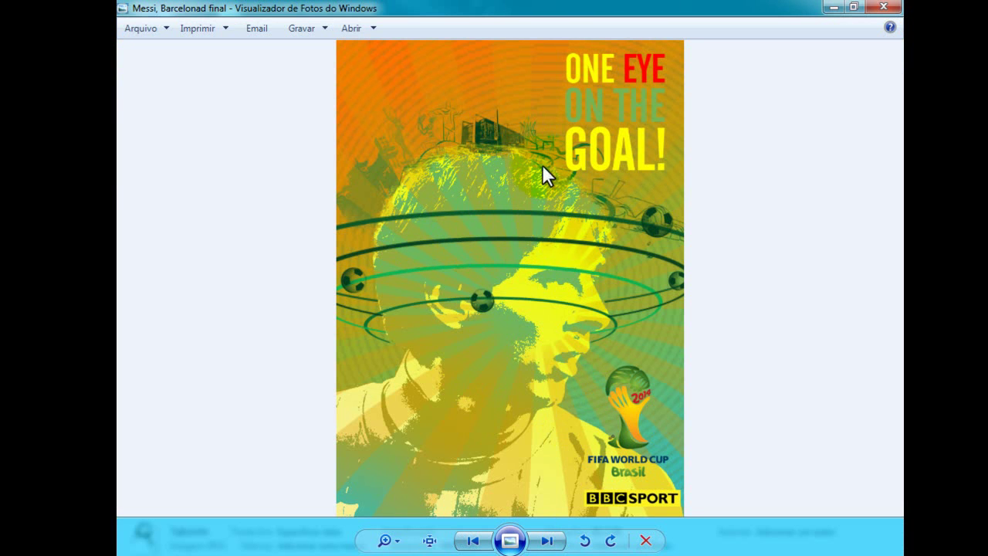
Switch to Photoshop and open Lionel_Messi from the ART BBC MESSI > IMAGENS folder, assigning the active Adobe RGB (1998) profile.
left_click(456, 552)
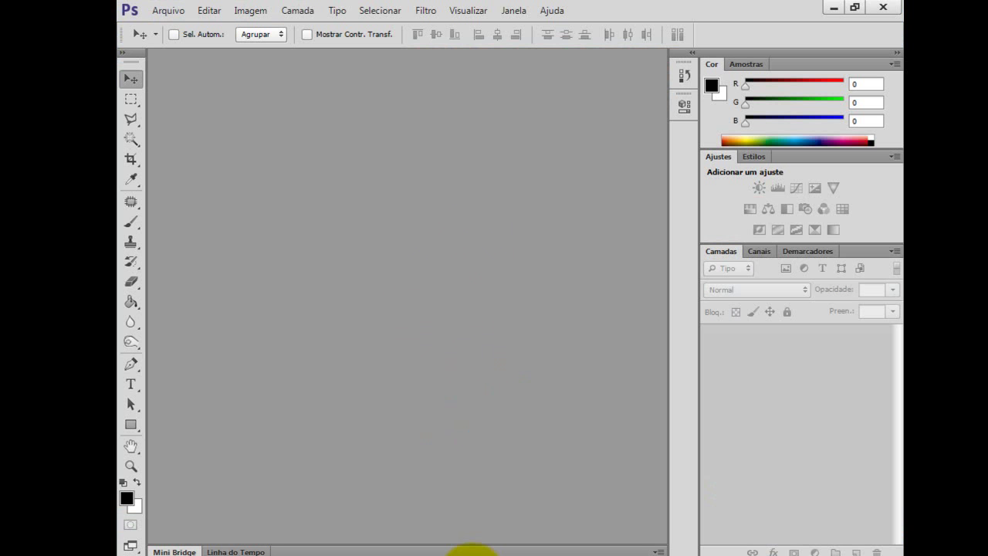
left_click(167, 11)
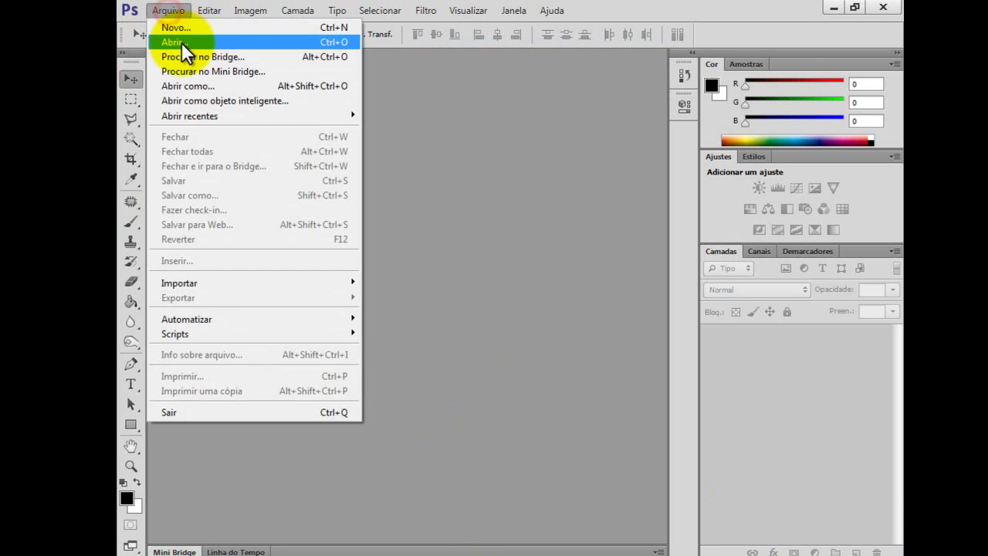
left_click(181, 42)
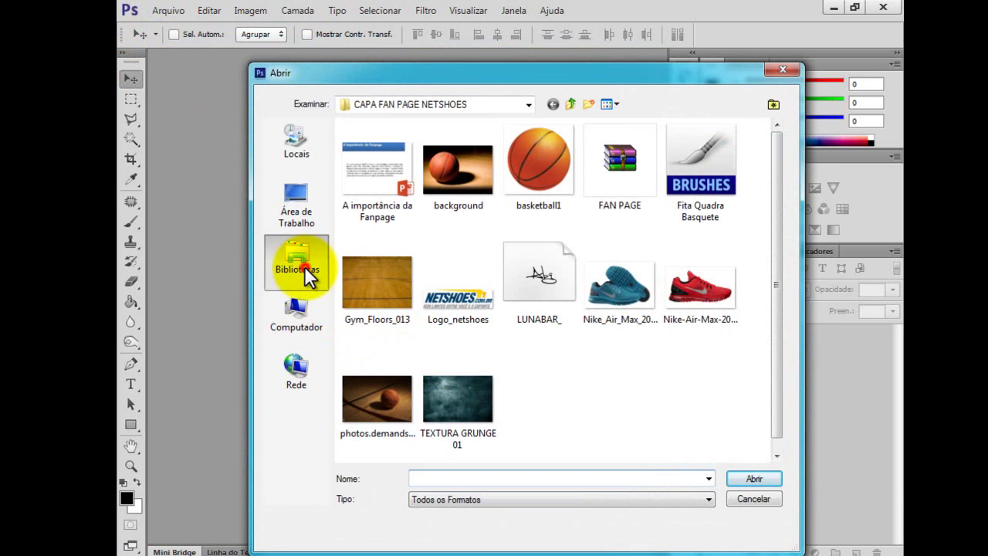
left_click(304, 267)
double_click(590, 141)
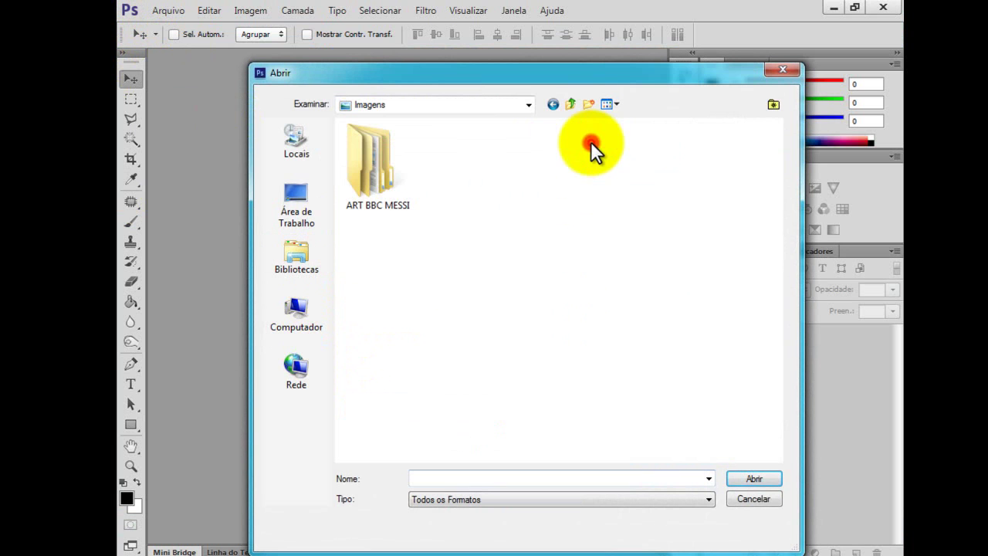
double_click(439, 181)
double_click(524, 175)
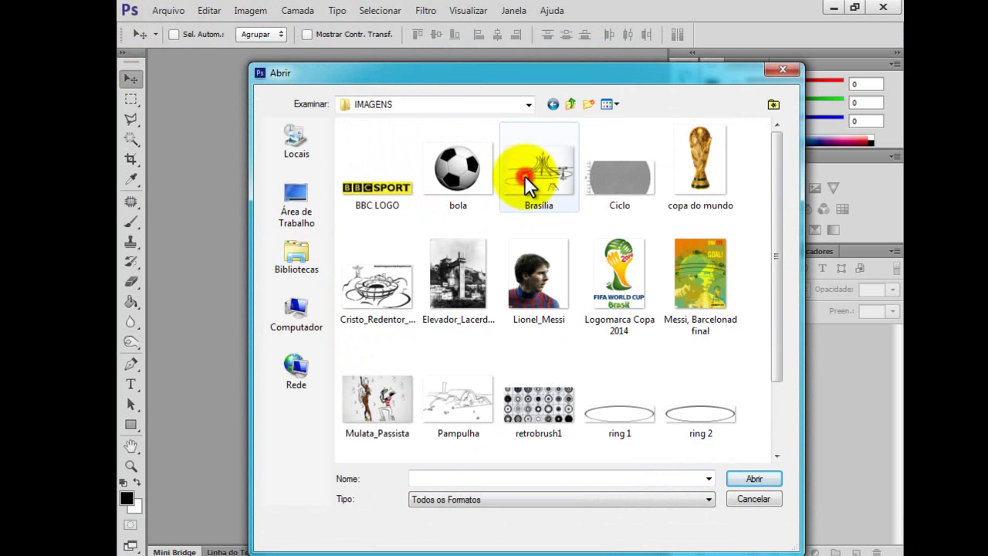
left_click(534, 274)
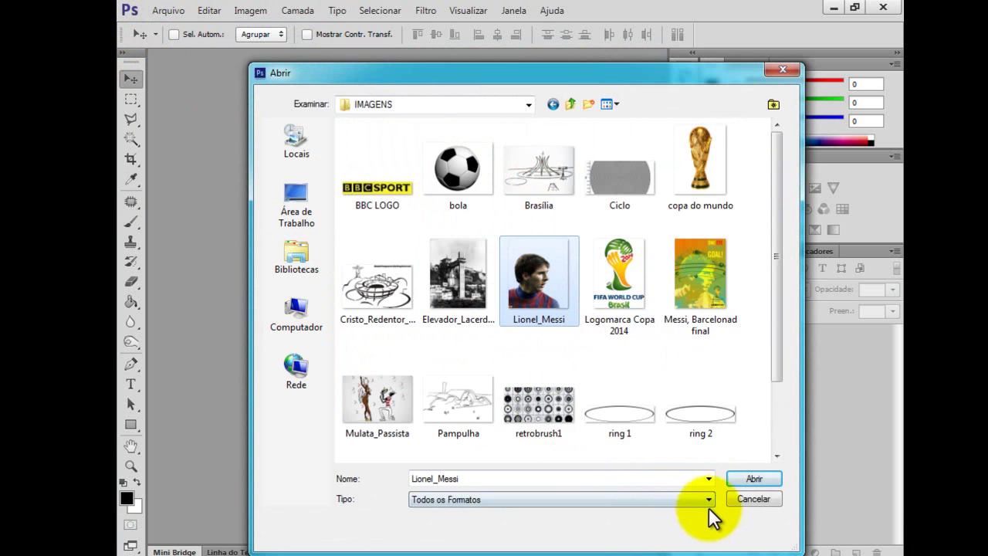
left_click(745, 479)
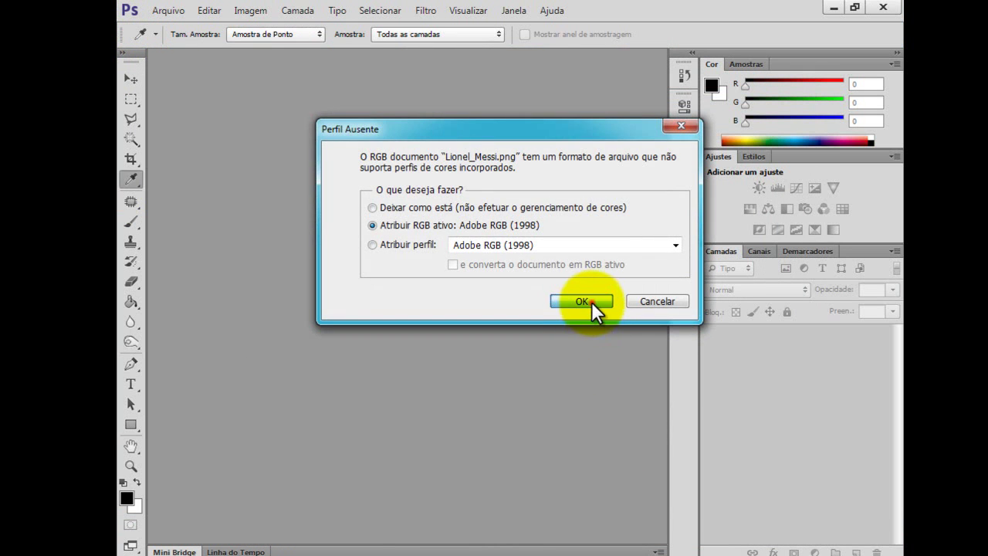
left_click(591, 302)
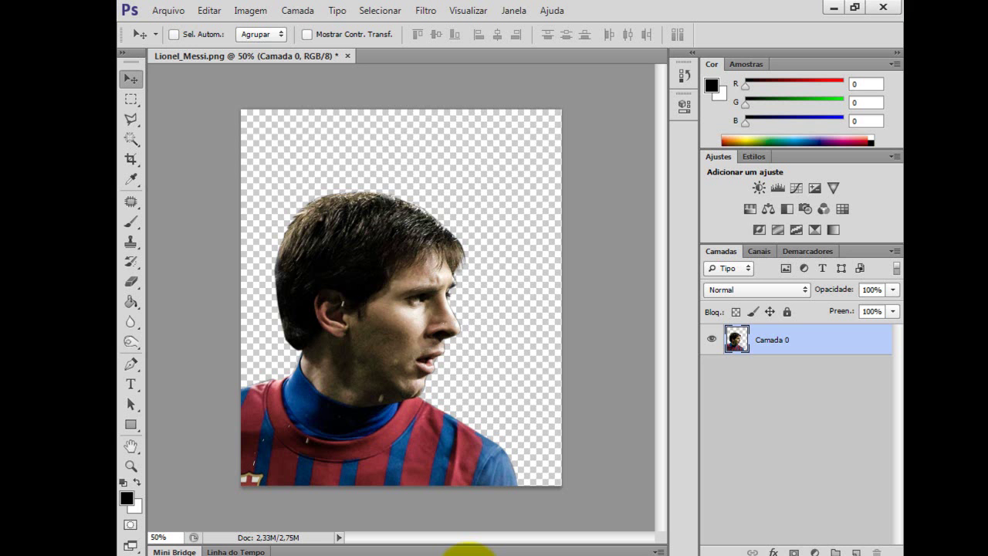
Rename the footballer's layer to "messi".
double_click(766, 340)
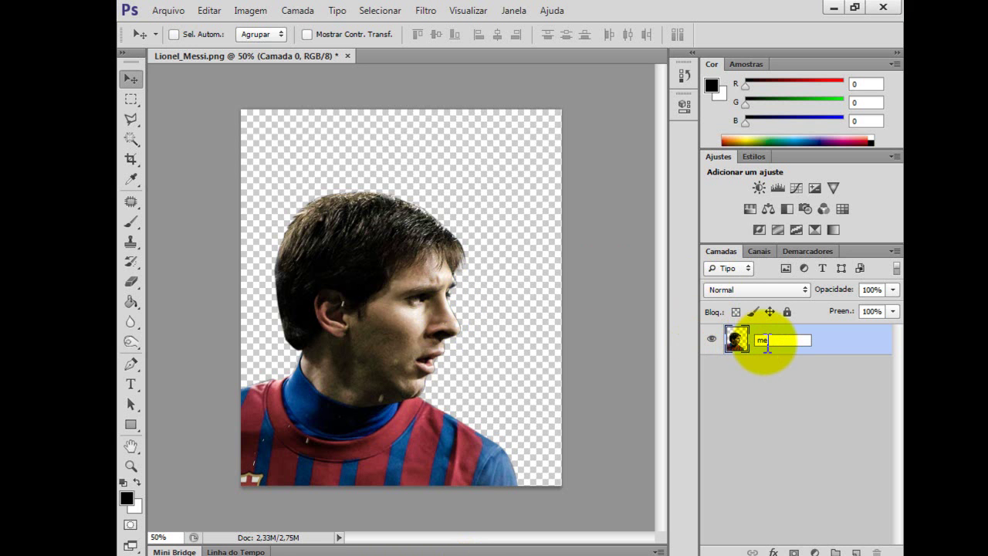
key("Return")
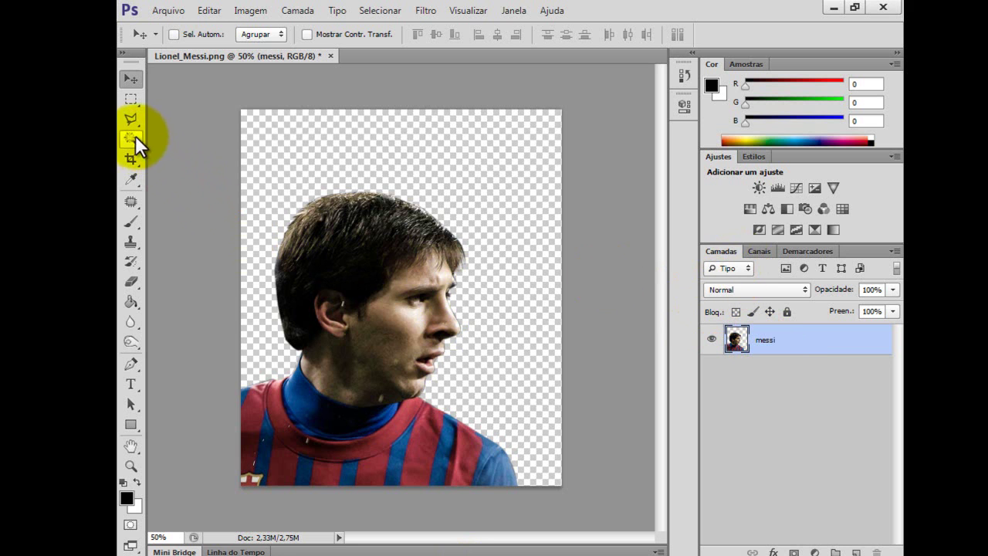
Crop a narrow strip off the right side of the canvas and return to the Move tool.
left_click(131, 159)
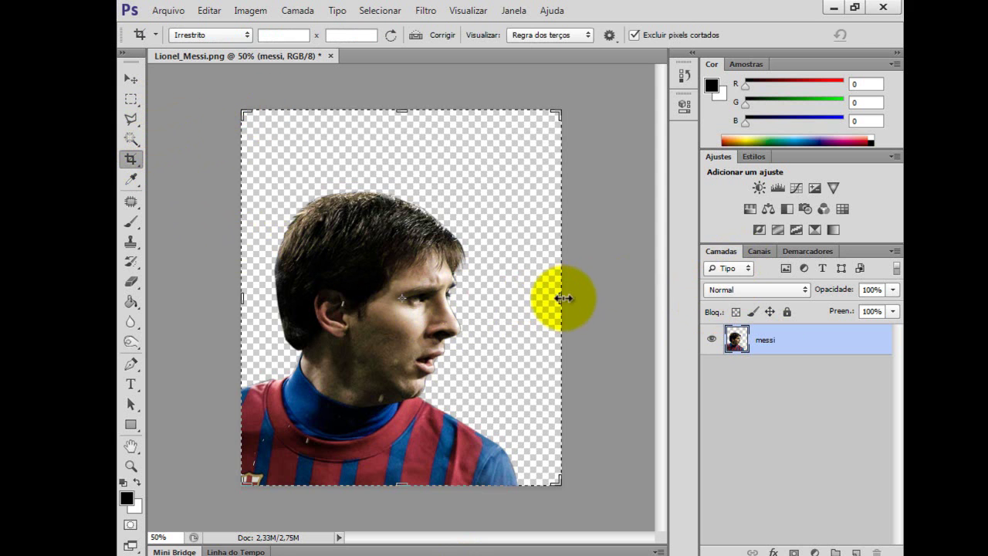
left_click_drag(563, 297, 550, 304)
key("Return")
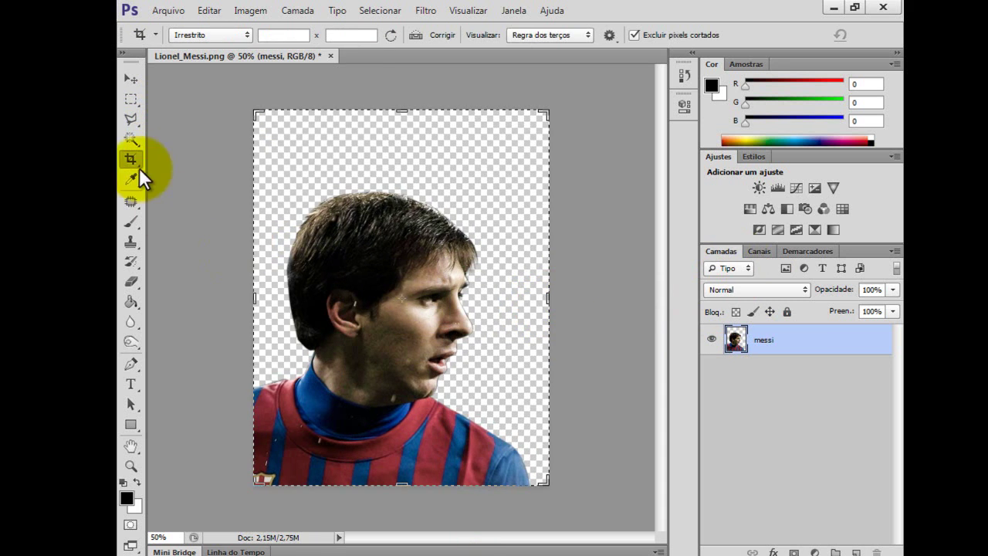
left_click(124, 83)
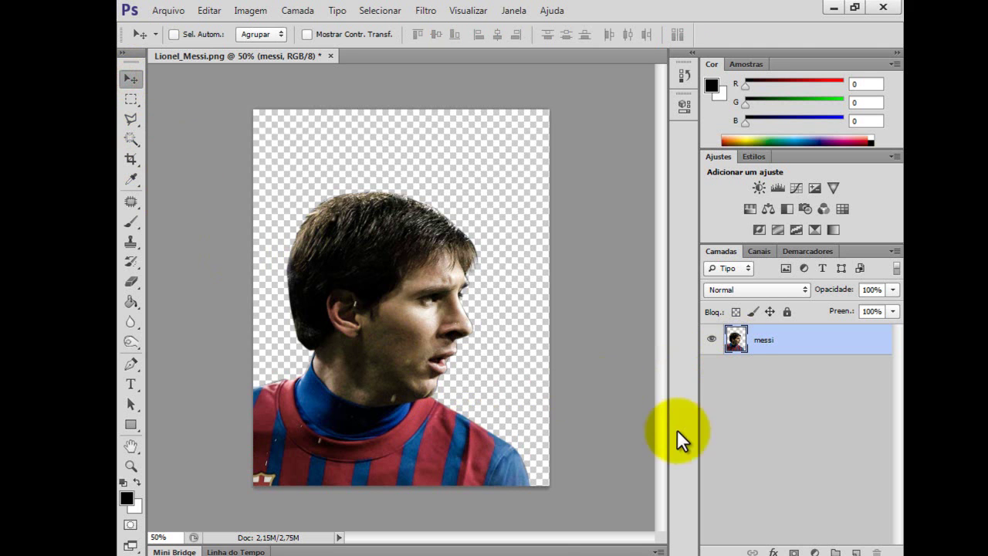
Check the finished poster in the photo viewer and return to the Photoshop document.
left_click(463, 551)
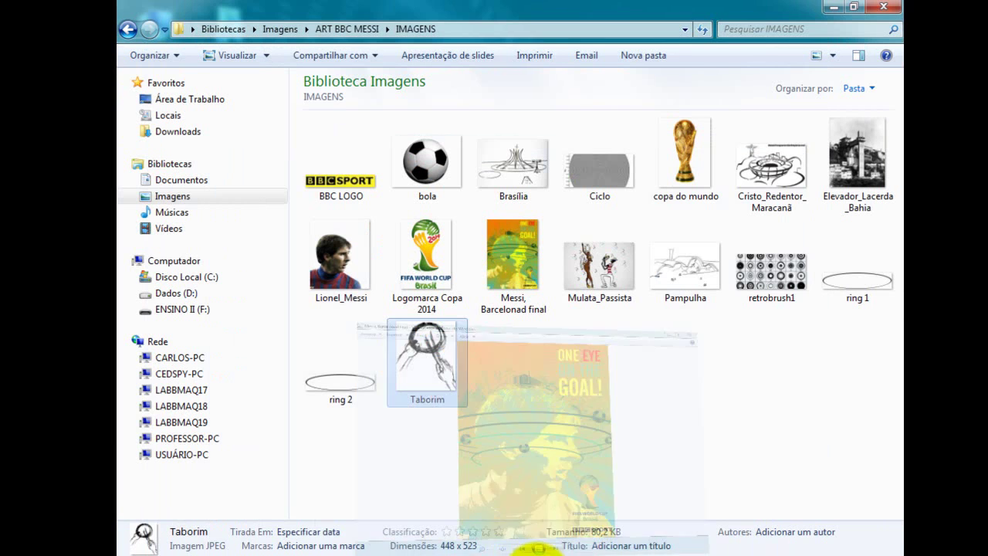
left_click(540, 550)
left_click(467, 551)
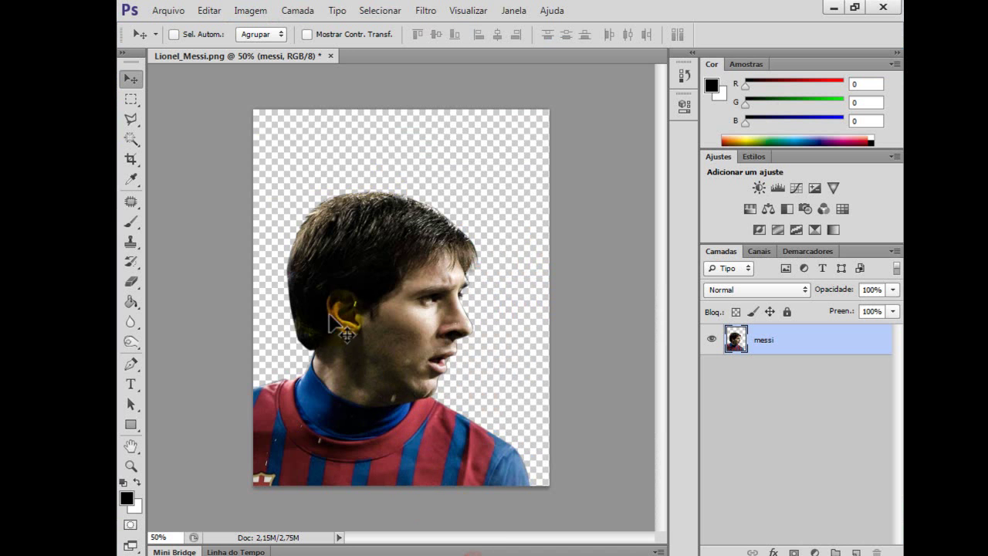
Desaturate the messi layer to turn the portrait black and white.
left_click(251, 11)
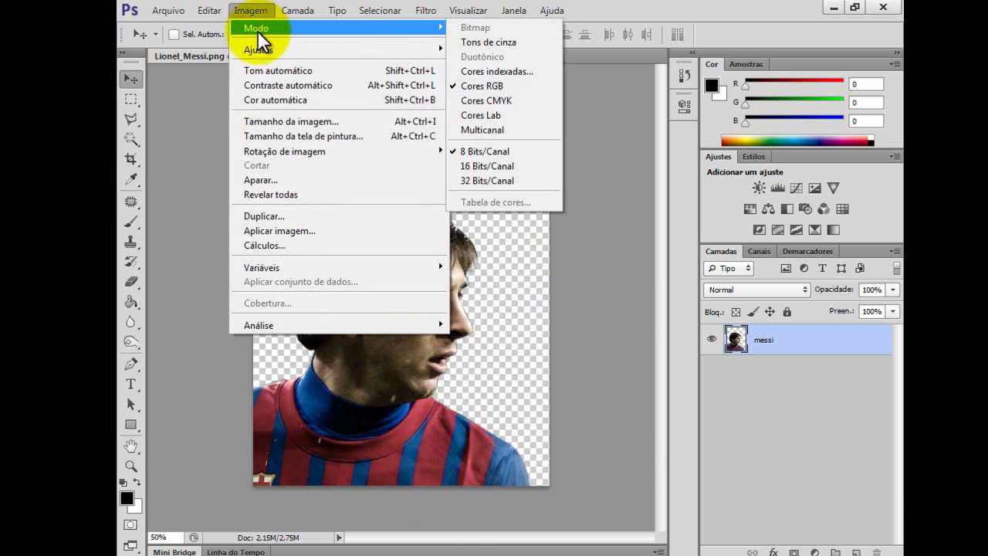
mouse_move(256, 43)
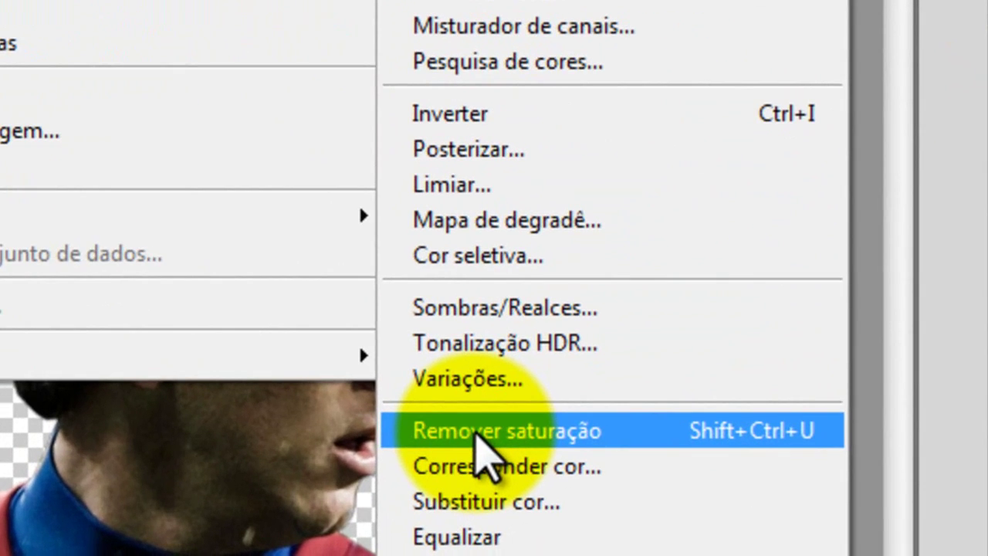
left_click(476, 431)
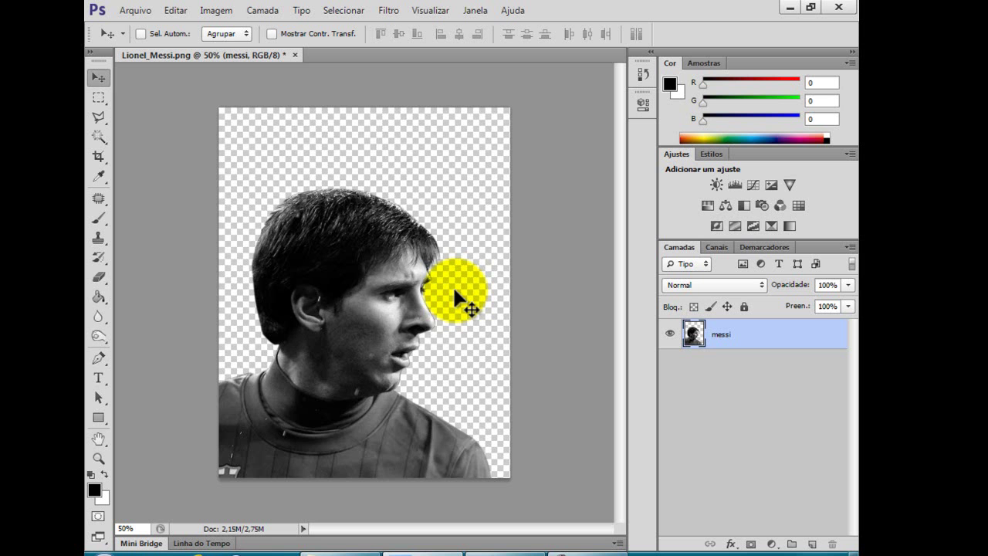
Apply a Levels adjustment to the messi layer with the shadow input at 42 and the midtones at 1.40.
left_click(216, 10)
mouse_move(222, 52)
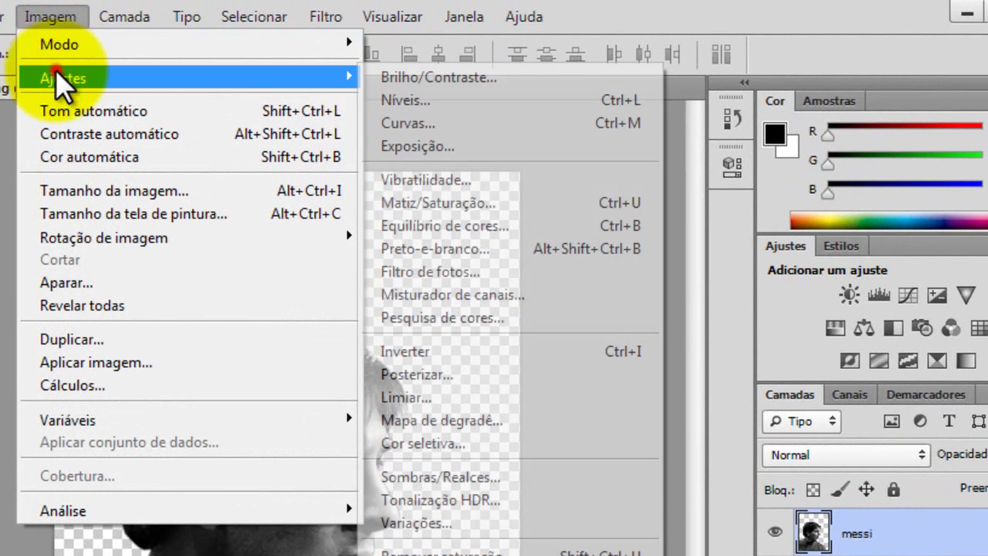
left_click(446, 101)
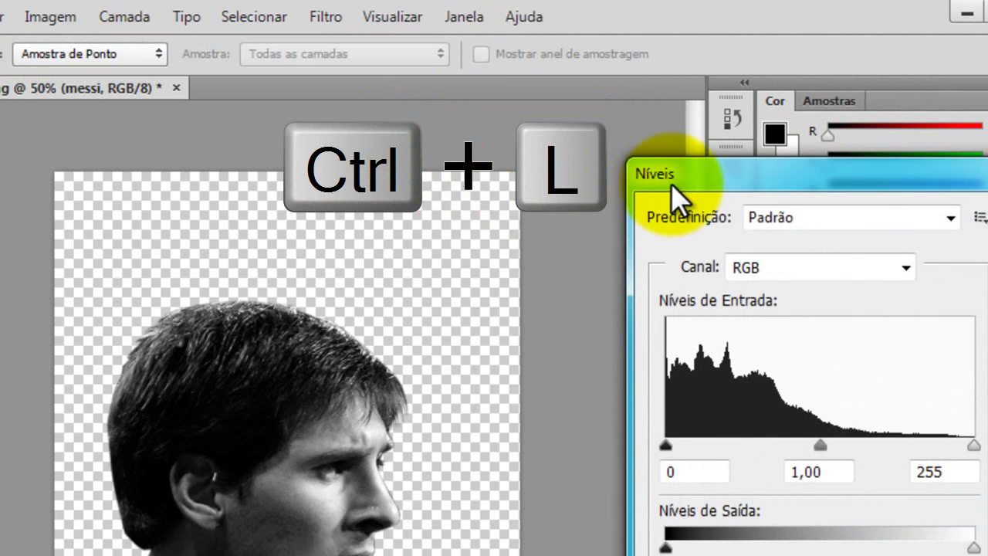
left_click_drag(670, 197, 558, 214)
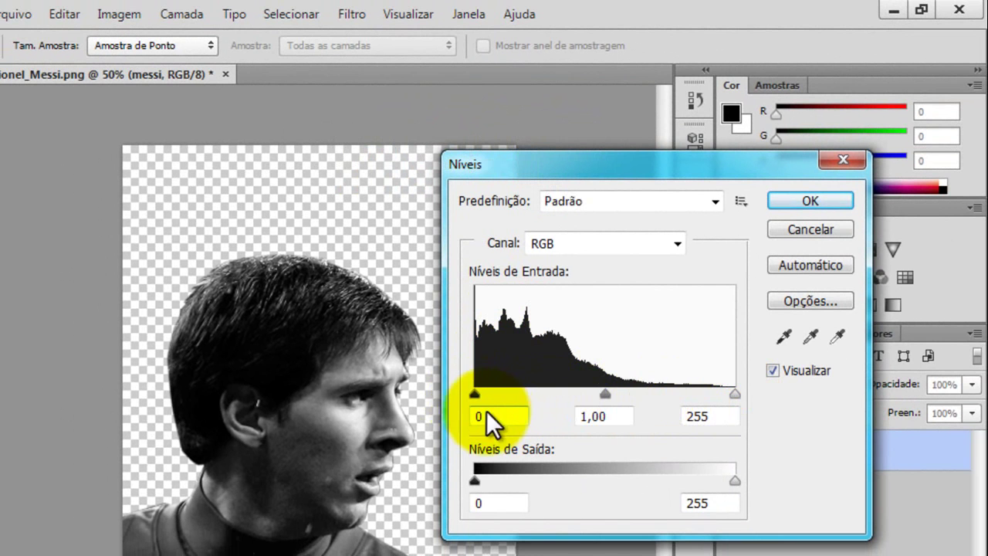
left_click_drag(474, 396, 519, 396)
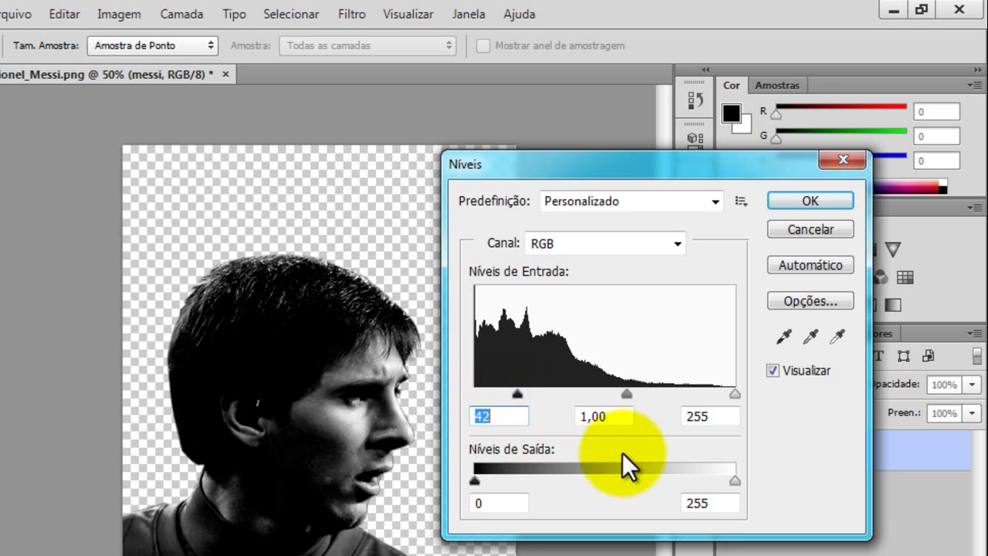
left_click_drag(627, 394, 600, 400)
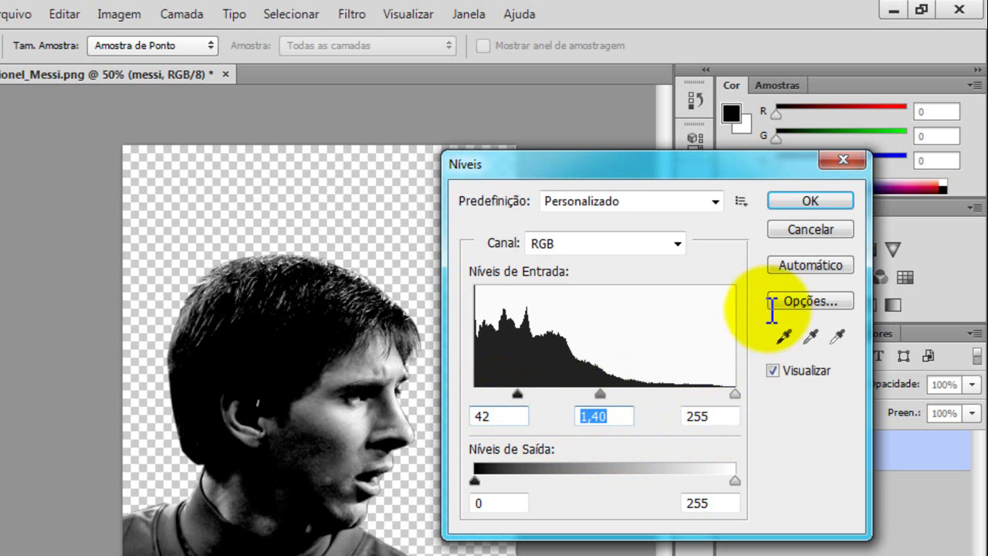
left_click(805, 202)
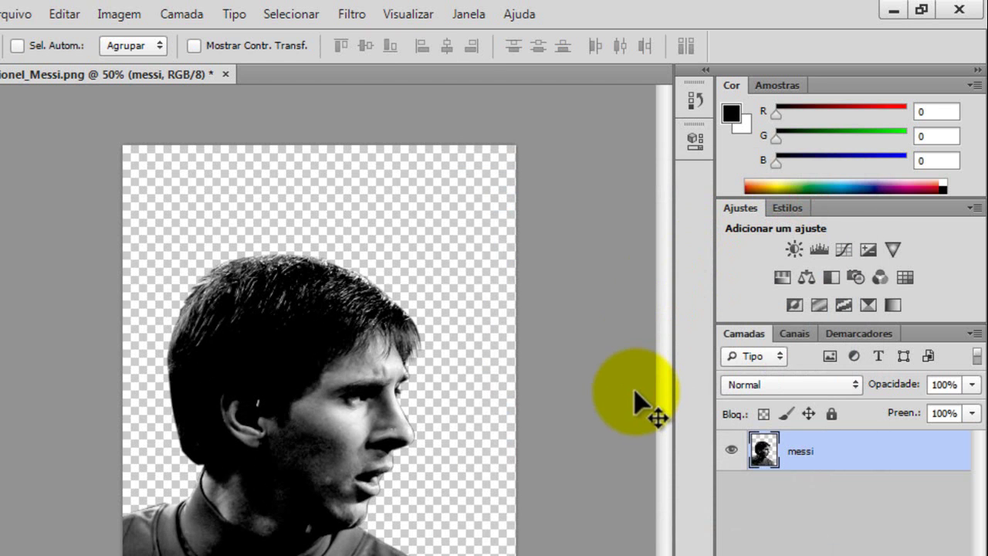
Apply a Threshold adjustment to the messi layer with the threshold level at 62.
left_click(126, 15)
mouse_move(143, 62)
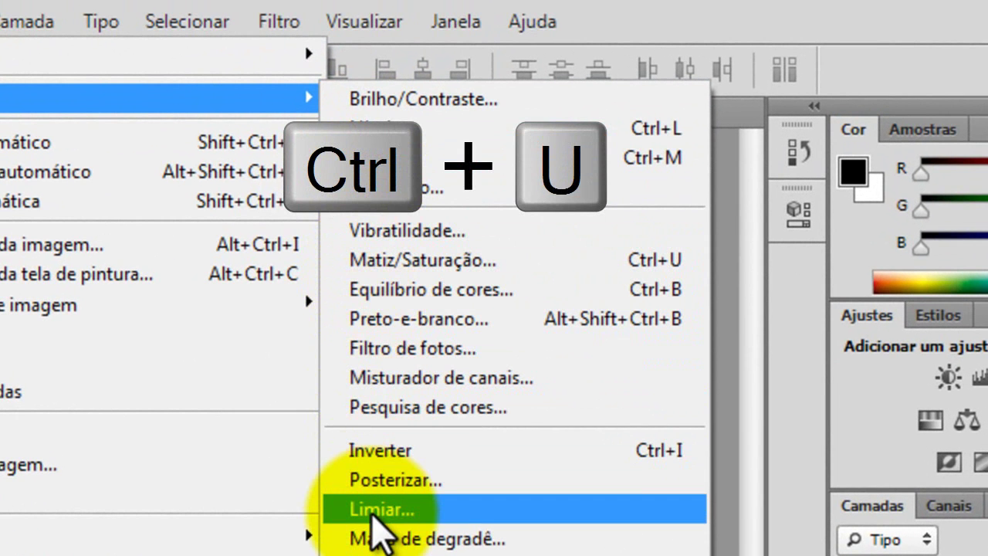
left_click(376, 511)
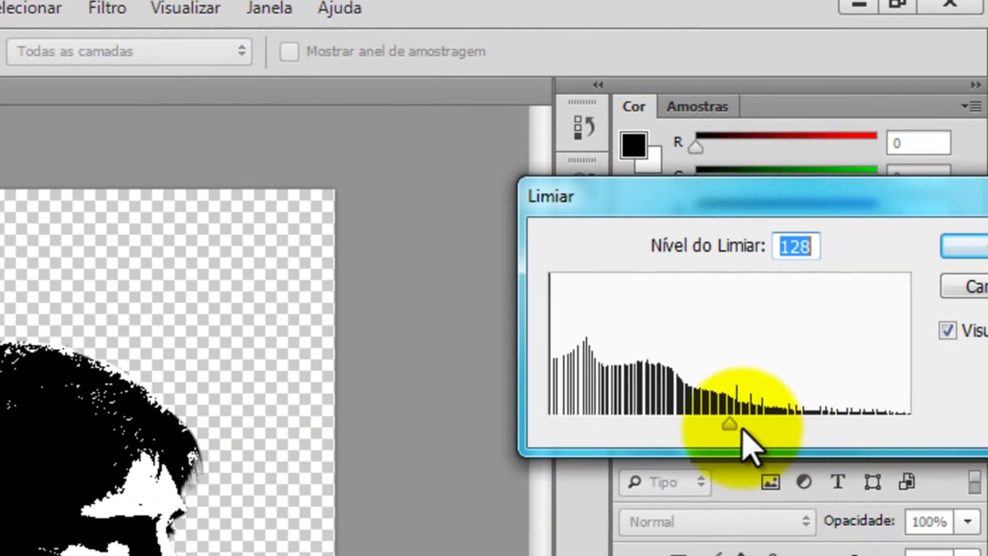
left_click_drag(740, 429, 684, 431)
left_click_drag(578, 404, 548, 406)
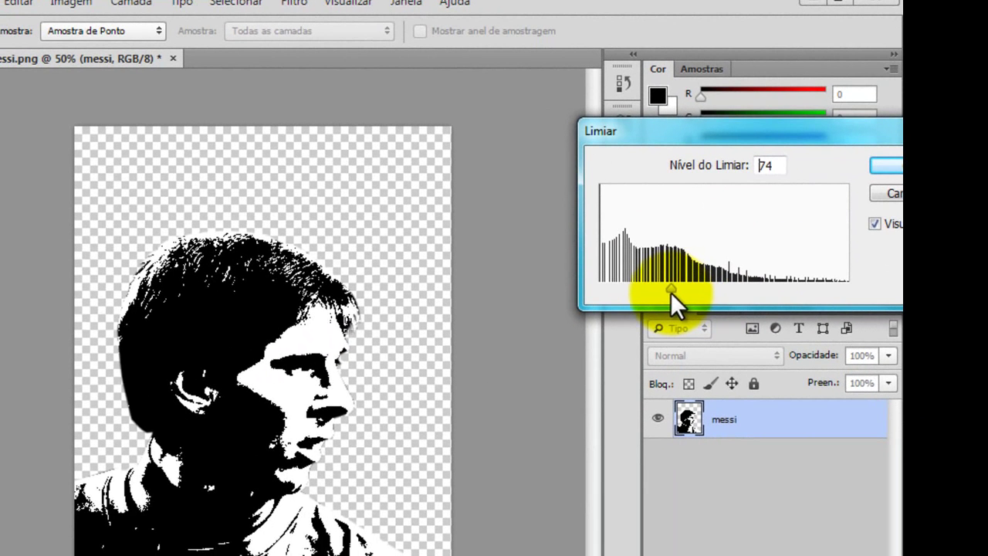
mouse_move(670, 291)
left_mouse_down()
mouse_move(708, 292)
mouse_move(660, 294)
left_mouse_up()
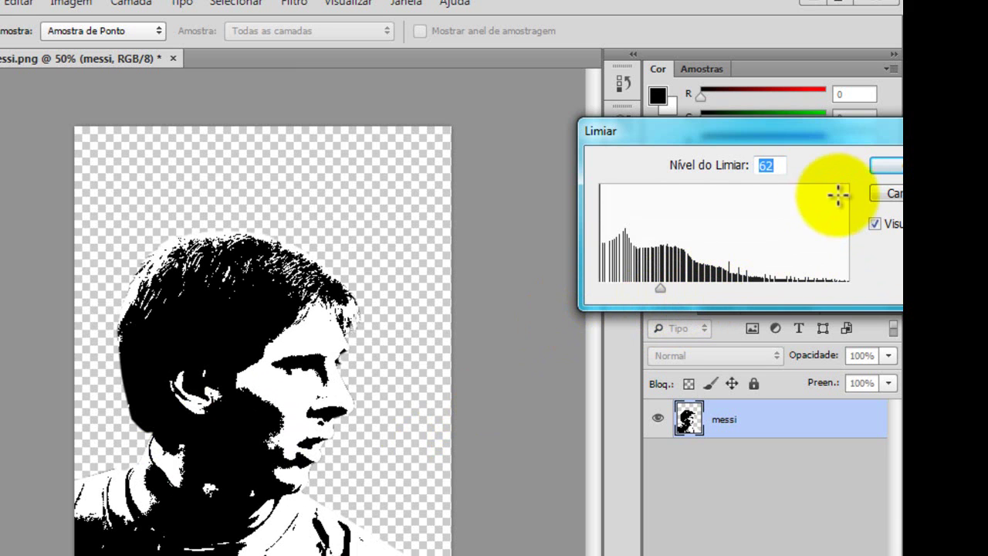
left_click(875, 167)
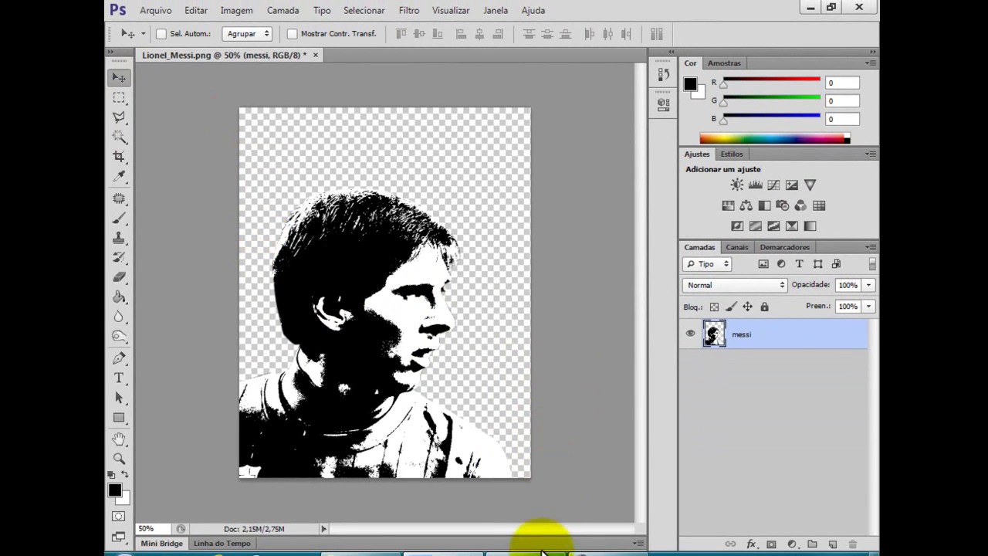
Check the finished poster in the photo viewer again and return to the Photoshop document.
left_click(532, 552)
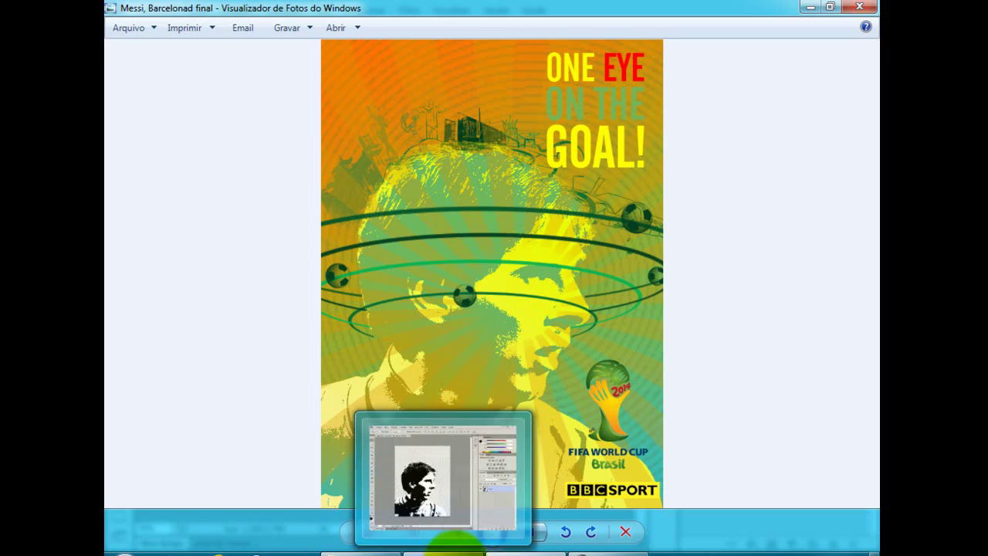
left_click(454, 547)
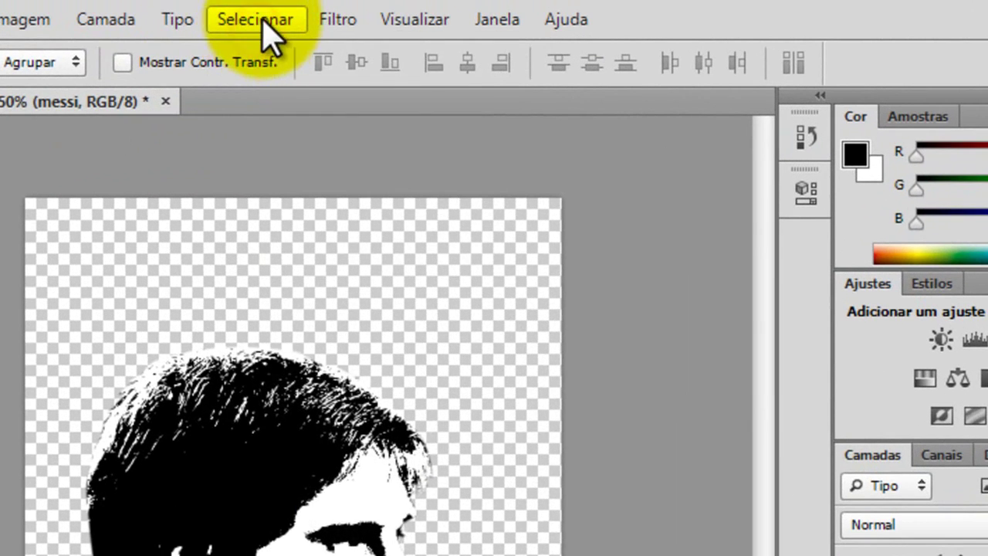
Select all black areas of the portrait with Color Range by sampling the dark hair.
left_click(311, 15)
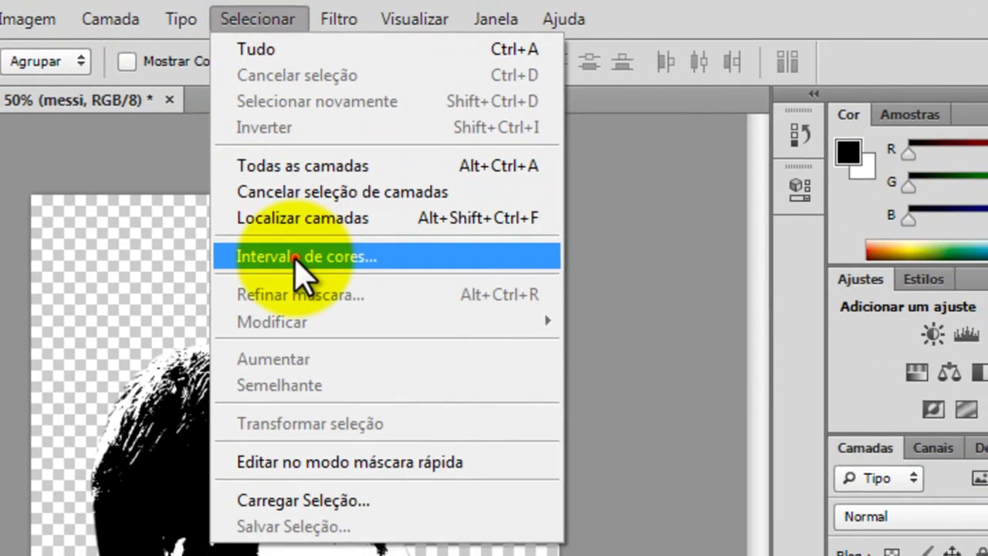
left_click(299, 261)
left_click_drag(660, 142, 586, 143)
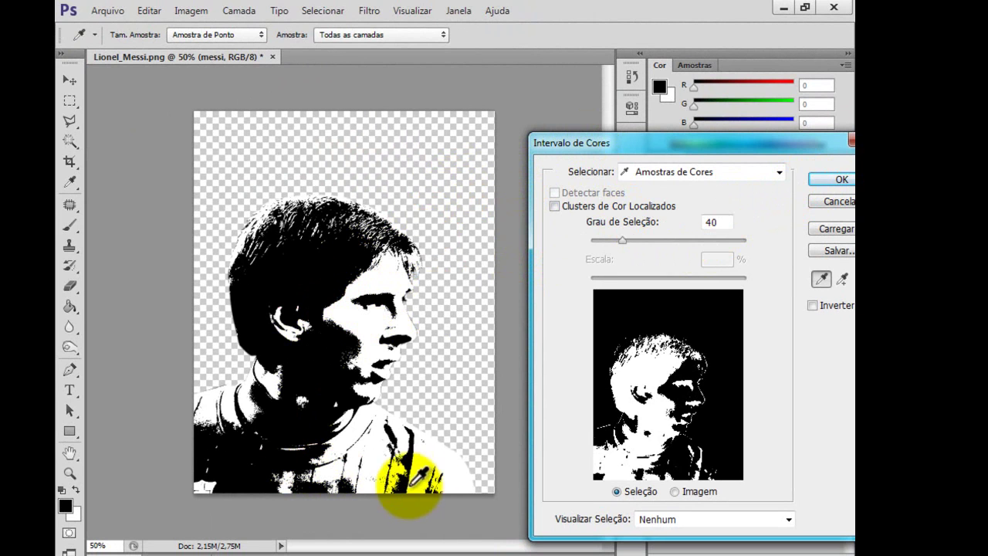
left_click(308, 286)
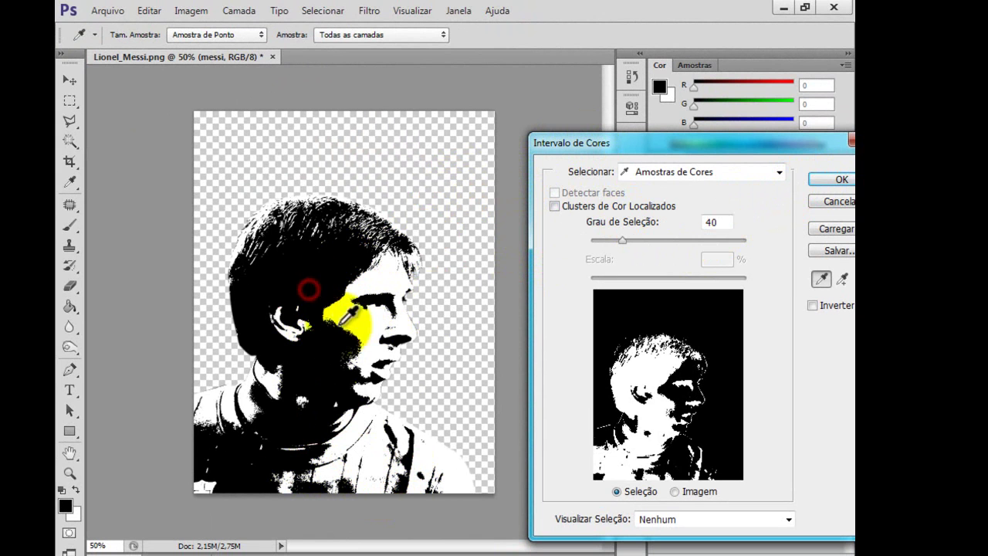
left_click(831, 181)
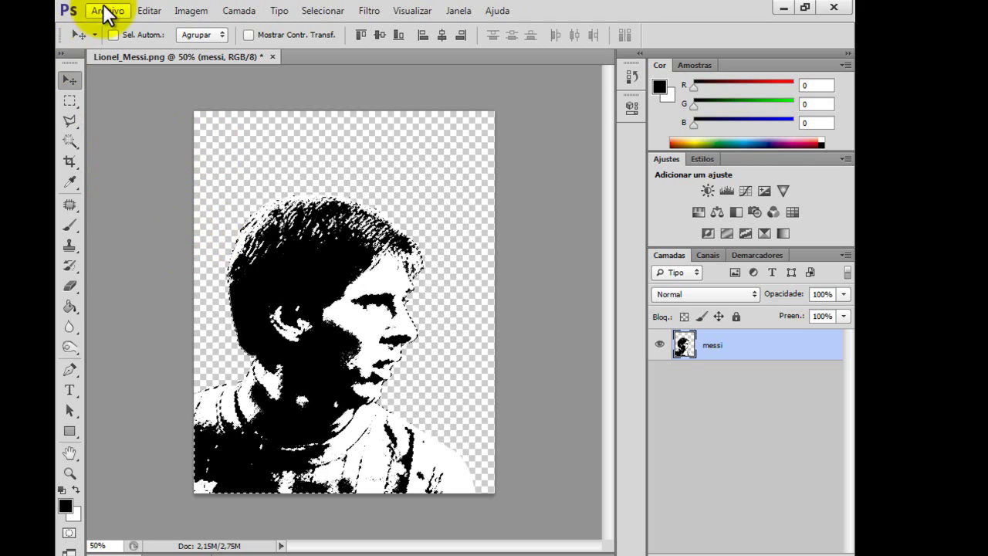
Switch to the Gradient tool and open its gradient for editing with the solid gradient type.
left_click(69, 304)
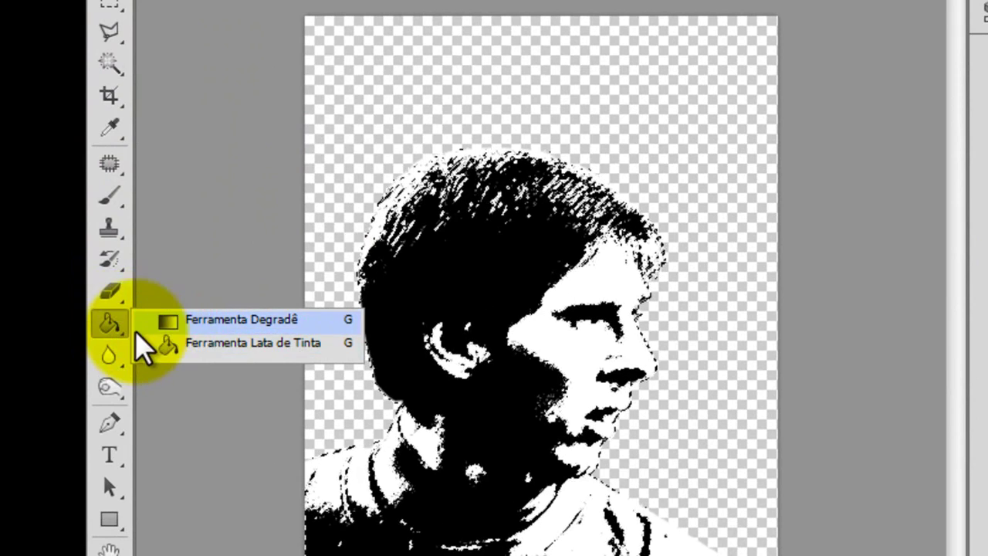
left_click(166, 351)
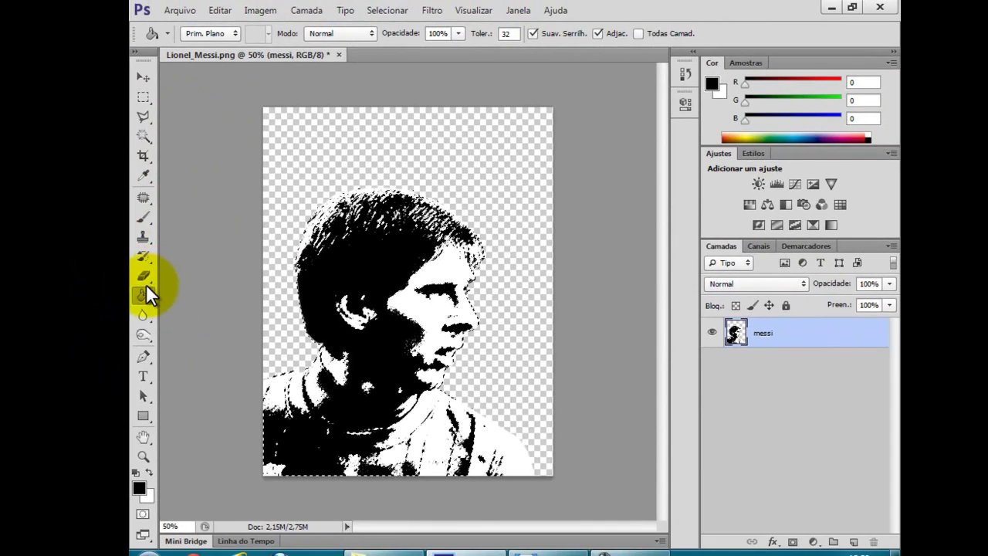
left_click(139, 298)
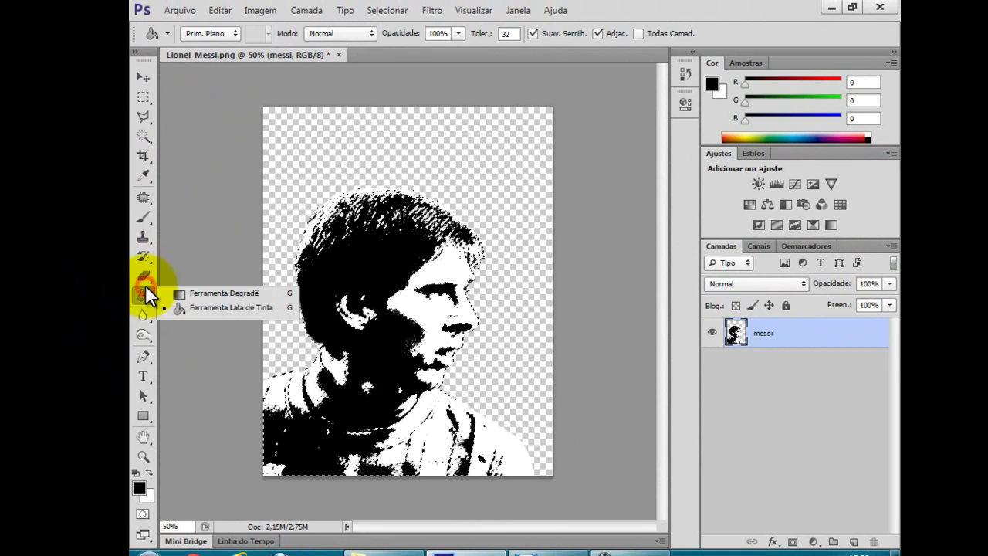
left_click(188, 294)
left_click(206, 33)
left_click_drag(564, 100, 583, 84)
left_click(648, 248)
left_click(656, 296)
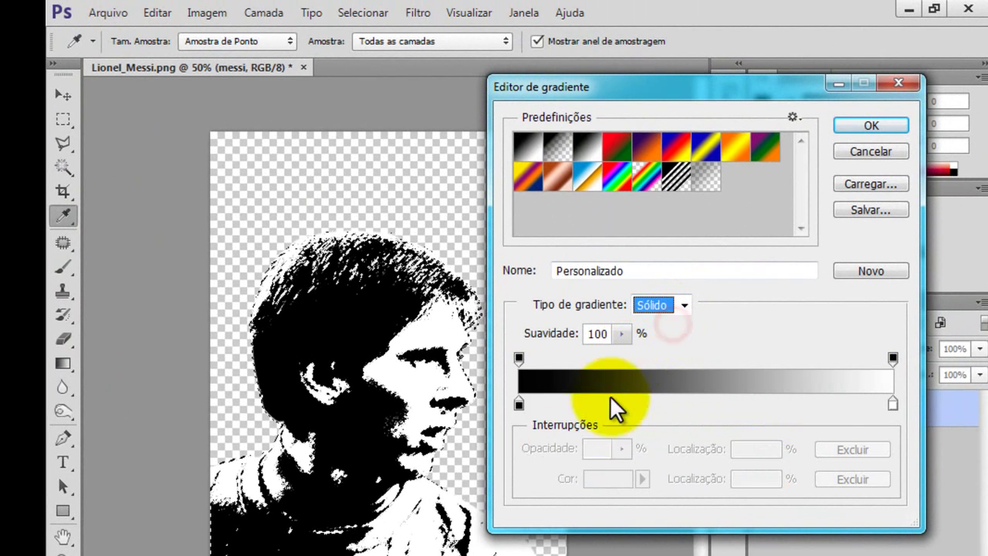
Set the colour of the gradient's starting stop at 0% to 4eb698.
left_click(517, 402)
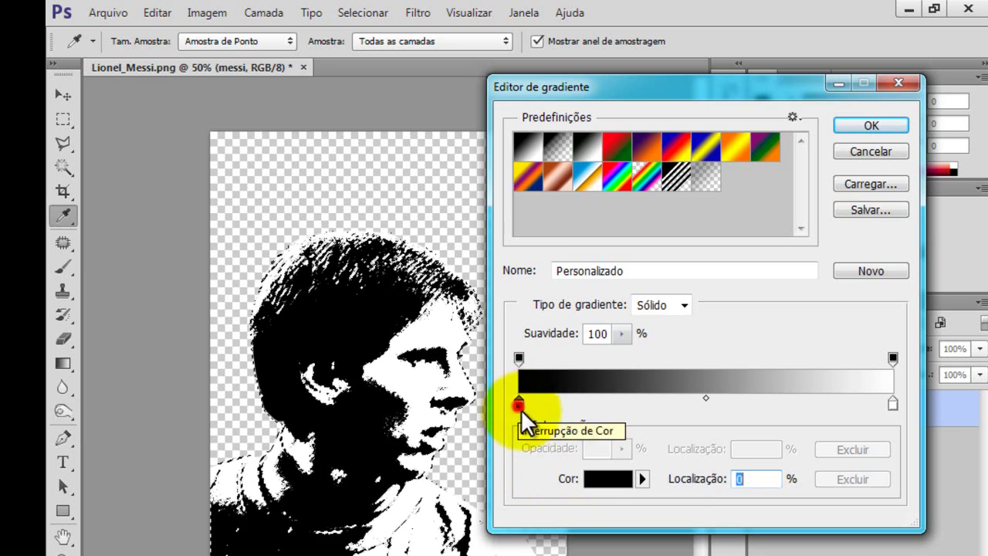
left_click(608, 478)
left_click(812, 554)
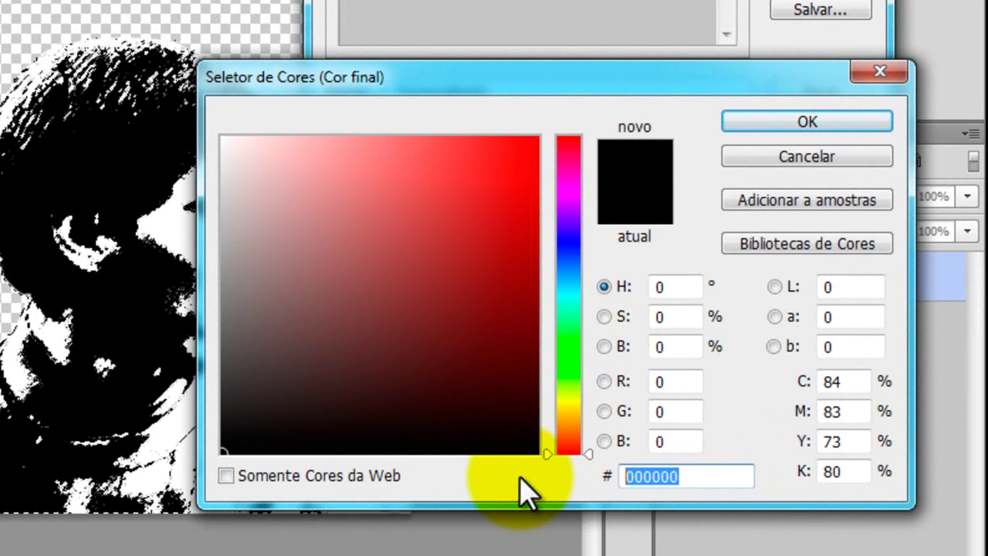
type("4e")
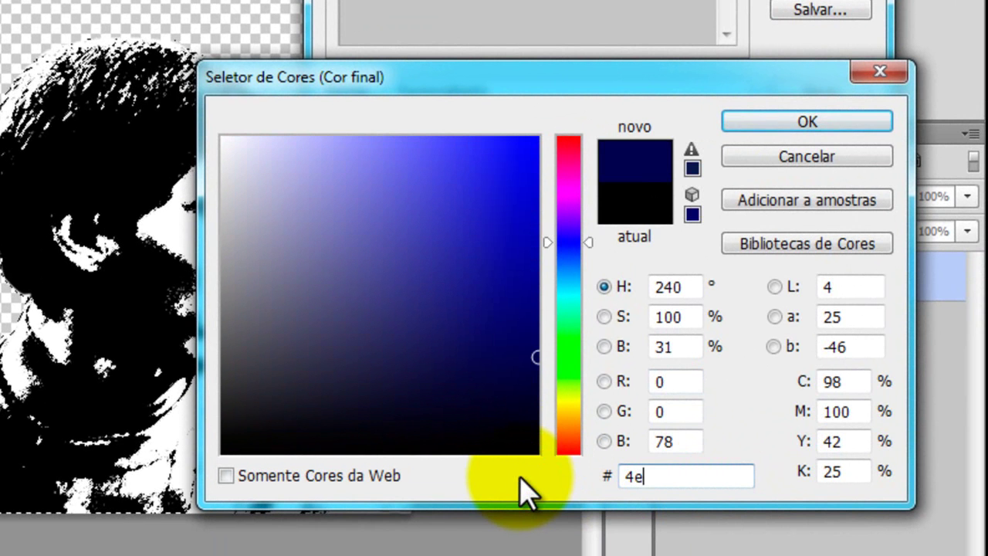
type("b")
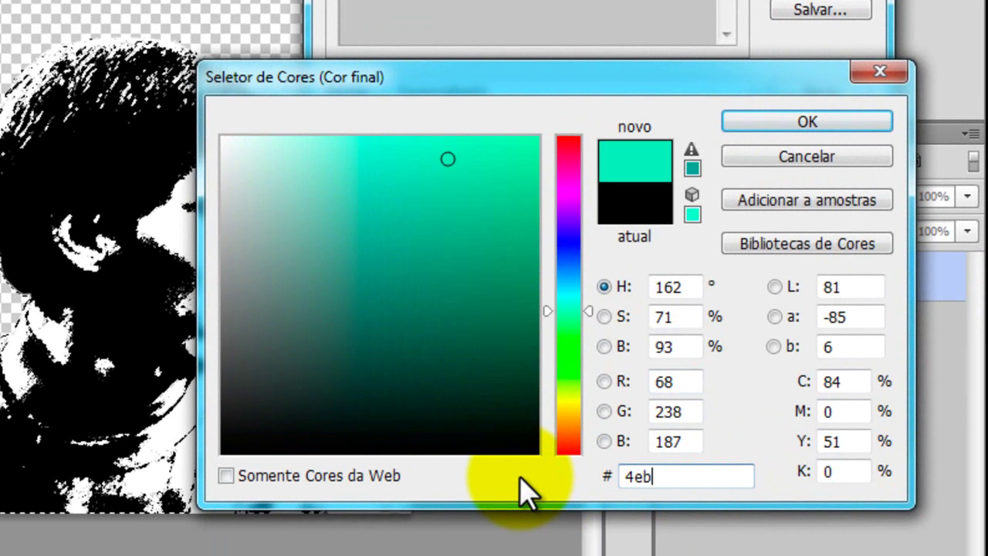
type("69")
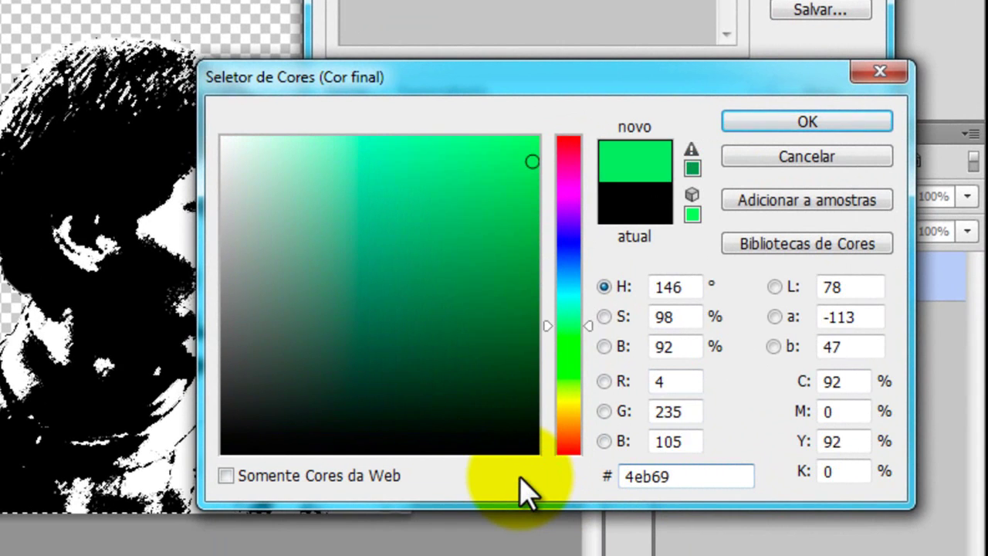
type("8")
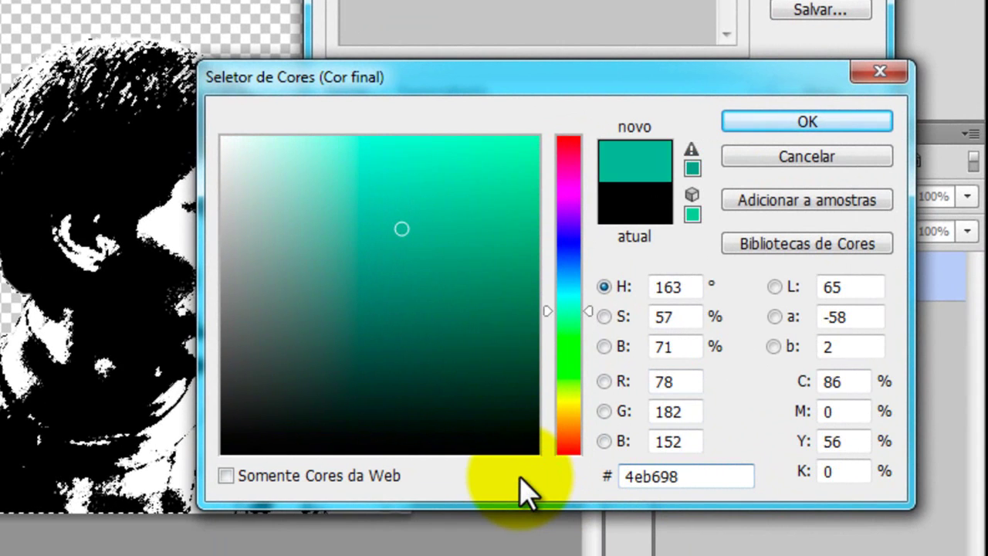
left_click(782, 127)
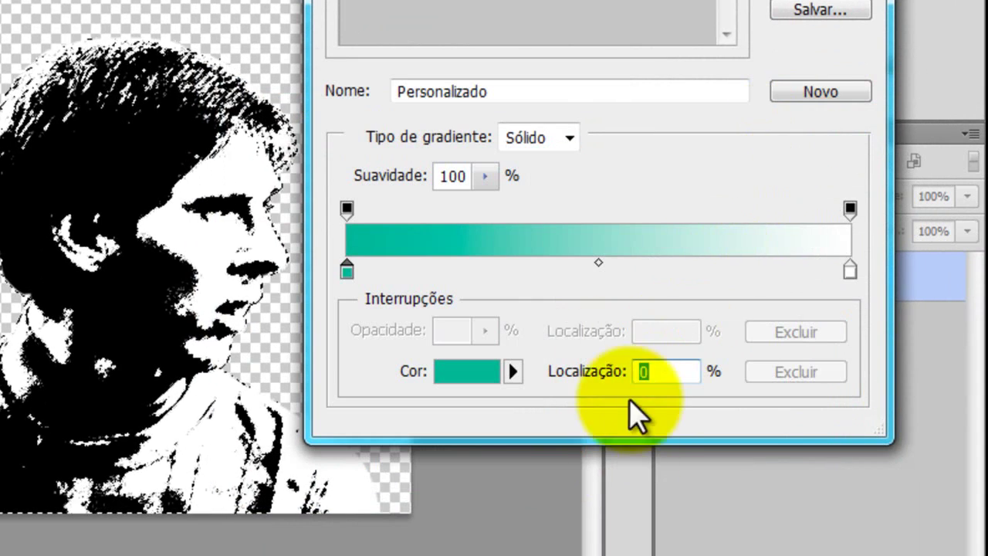
Add a middle colour stop to the gradient at 49% and set its colour to 70b65b.
left_click(619, 272)
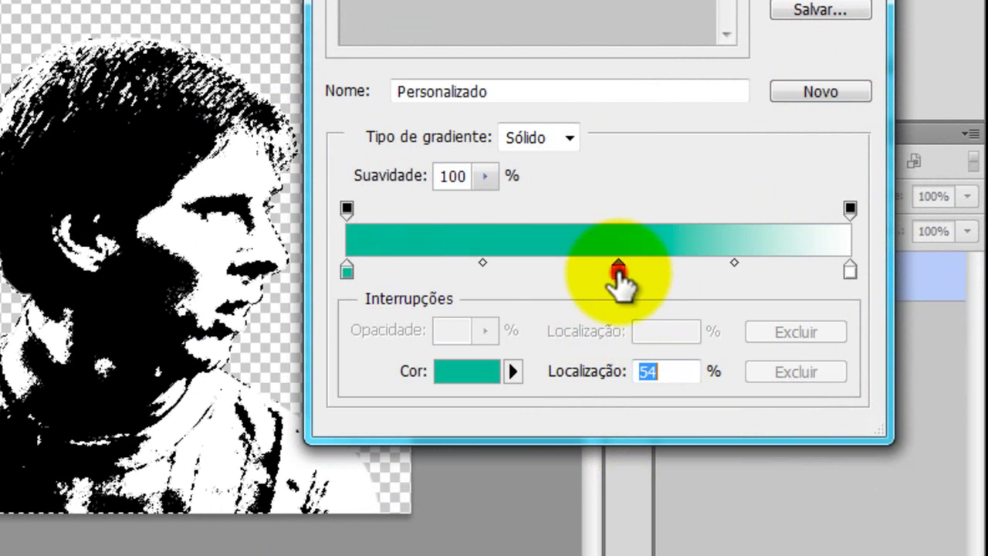
left_click_drag(620, 272, 593, 275)
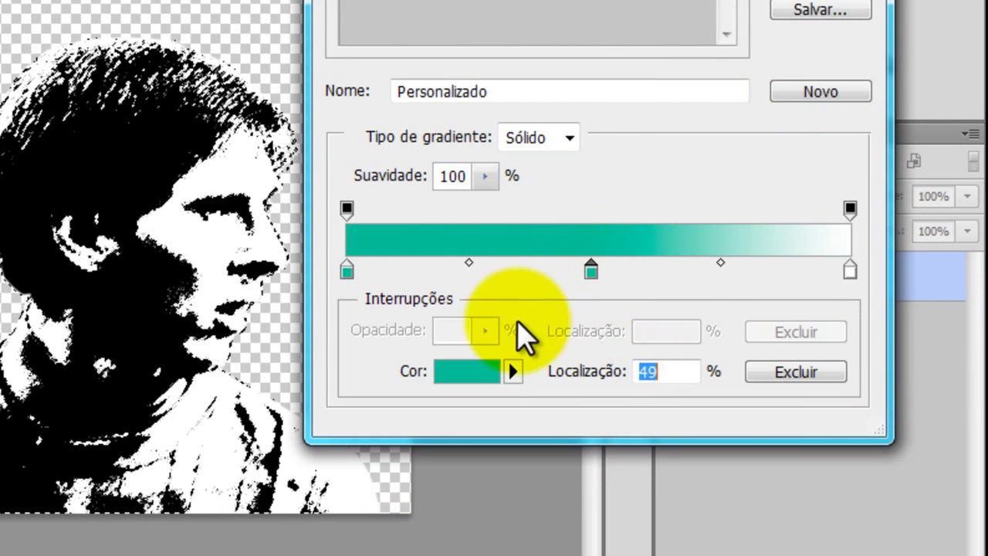
left_click(476, 372)
left_click(702, 474)
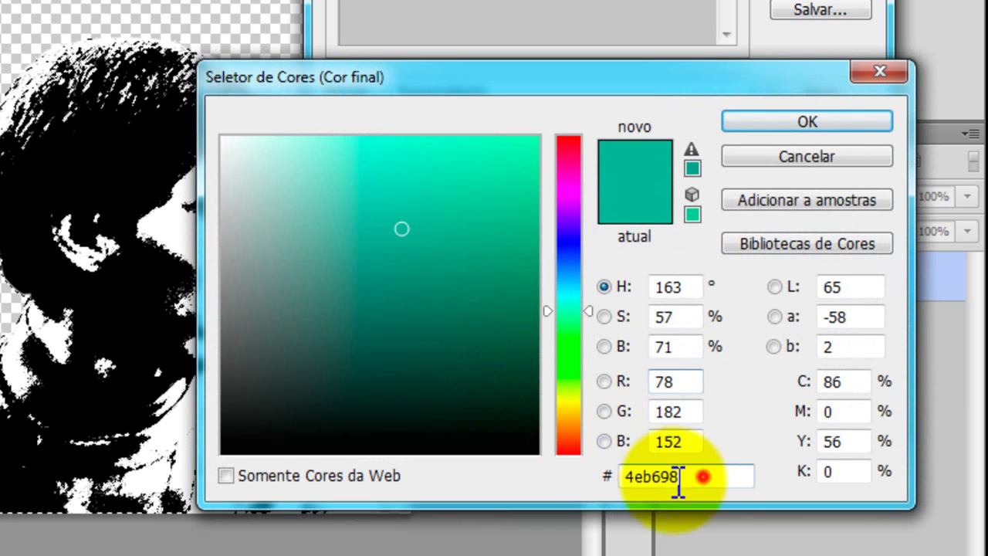
left_click_drag(702, 476, 615, 479)
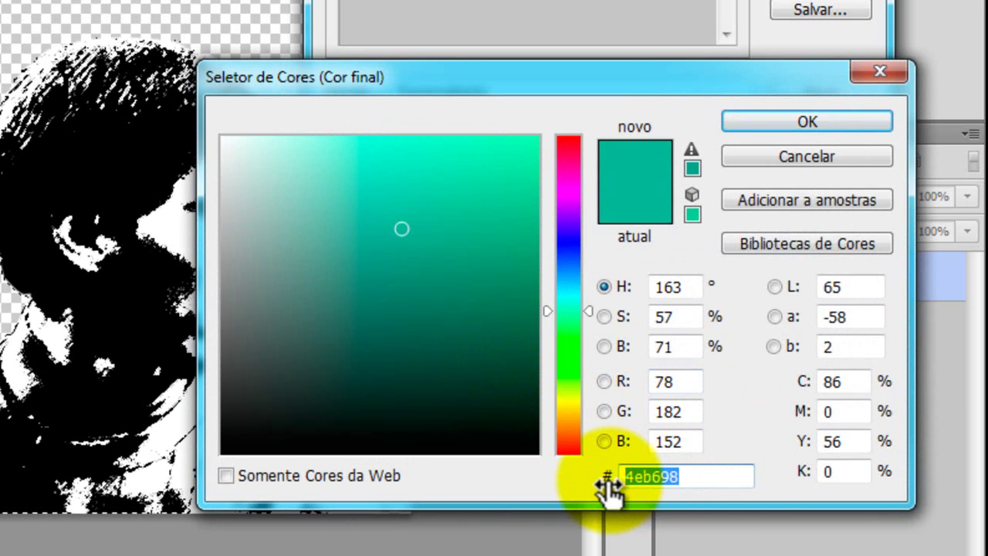
type("70")
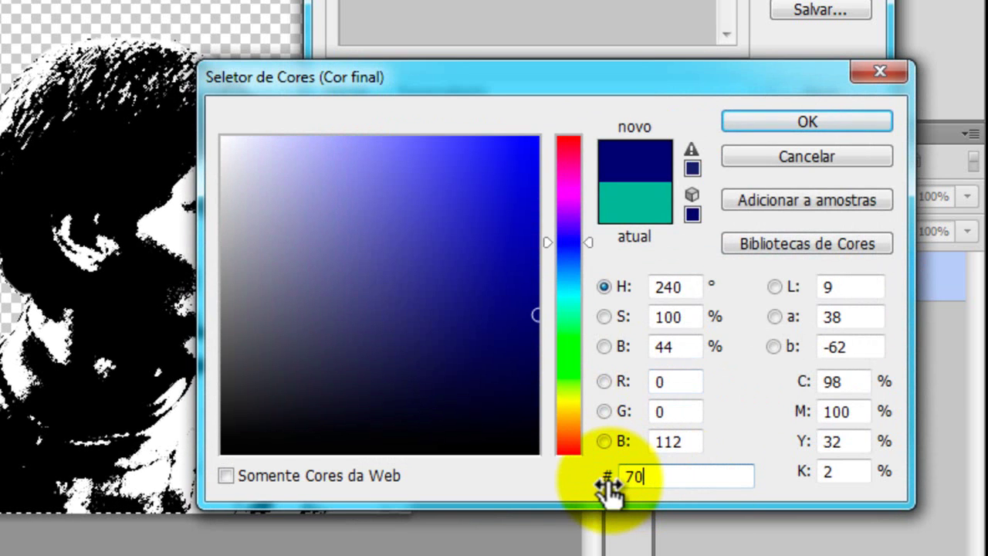
type("b")
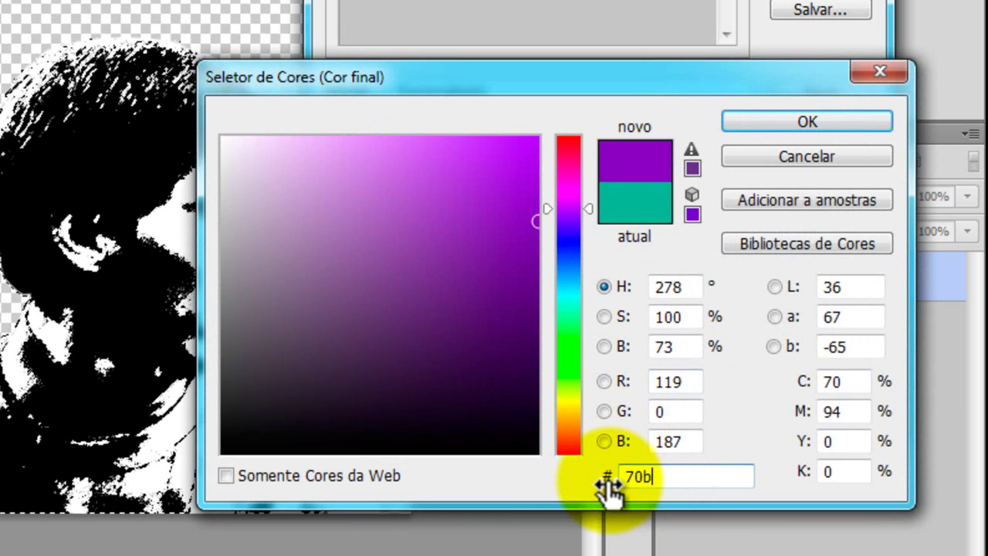
type("6")
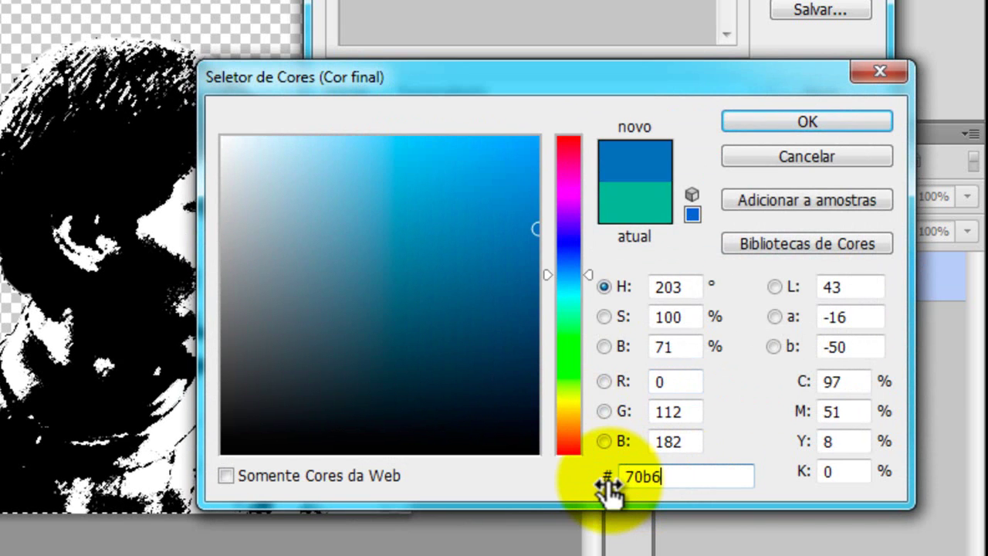
type("5b")
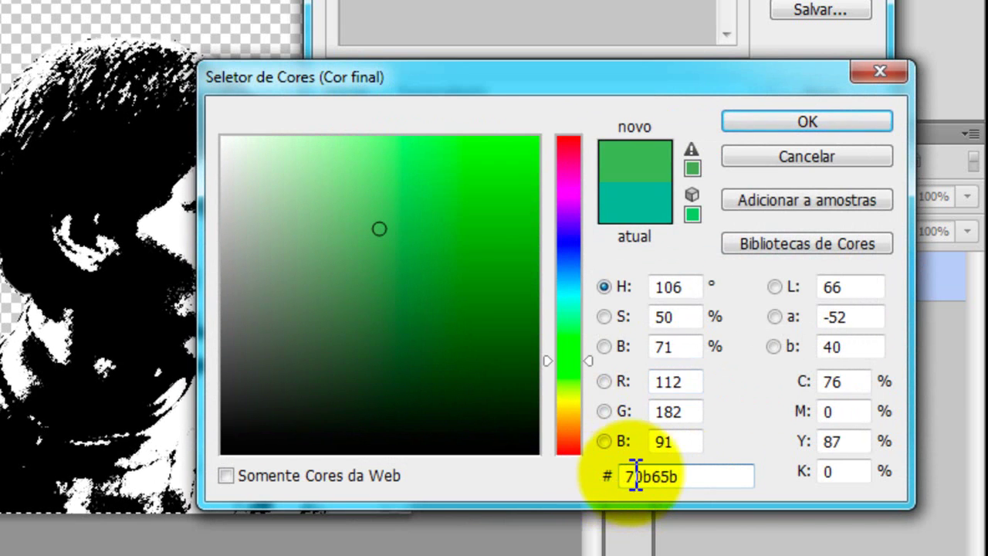
left_click(827, 124)
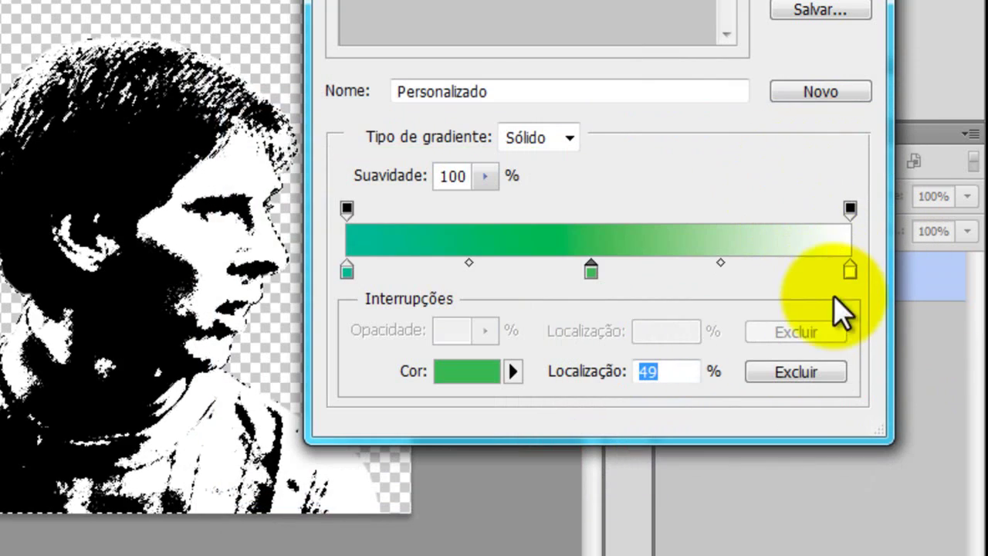
Set the colour of the gradient's end stop at 100% to 6eb75d and accept the gradient.
left_click(849, 272)
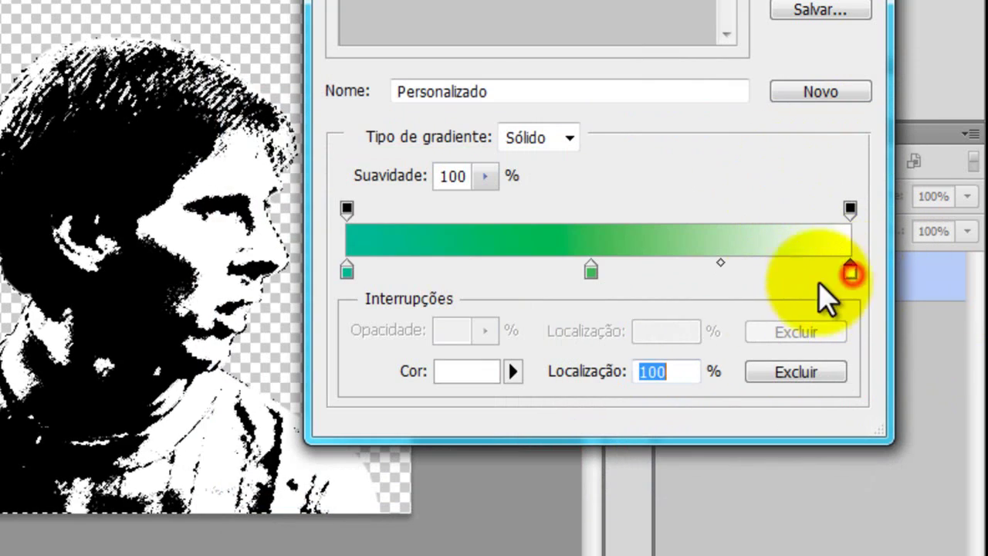
left_click(477, 379)
left_click(668, 474)
left_click_drag(671, 474, 602, 476)
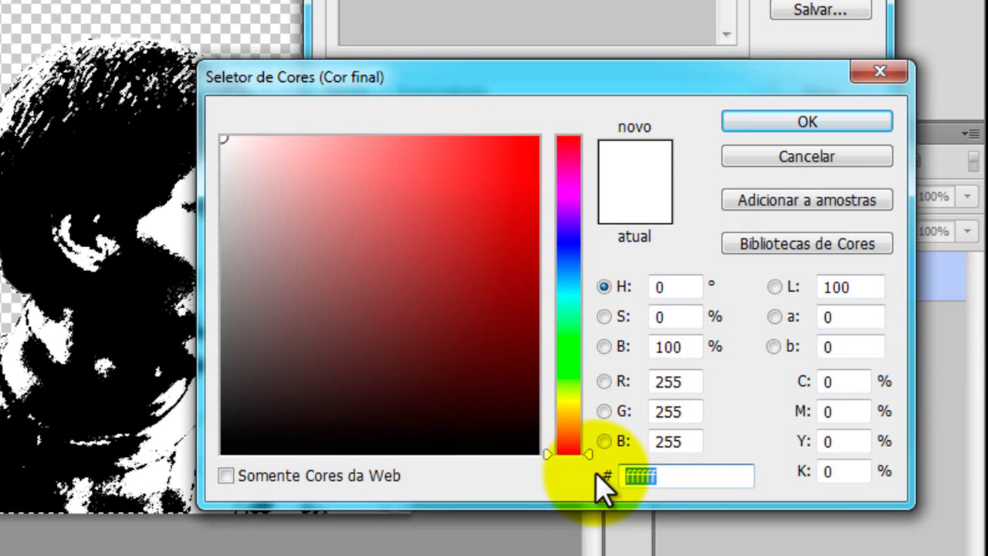
type("6eb")
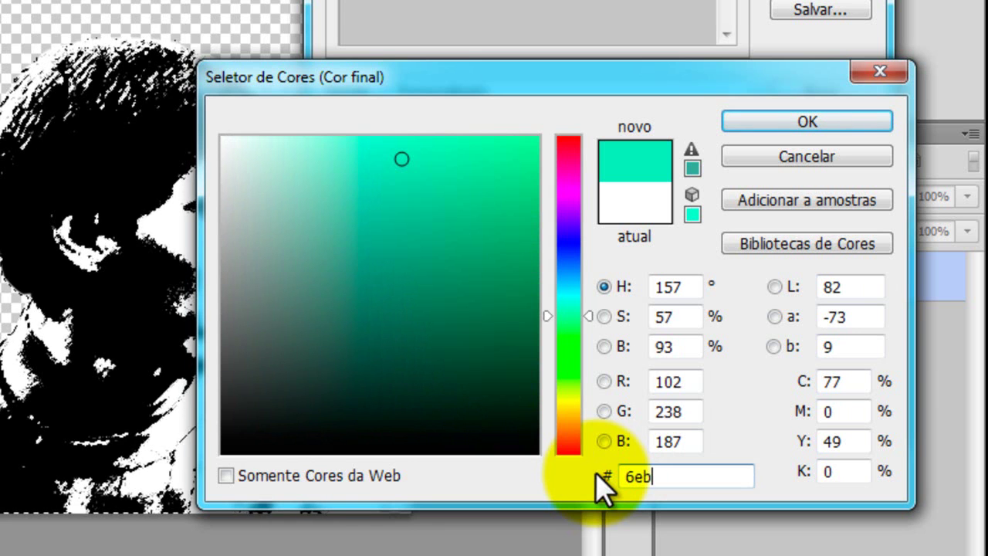
type("75")
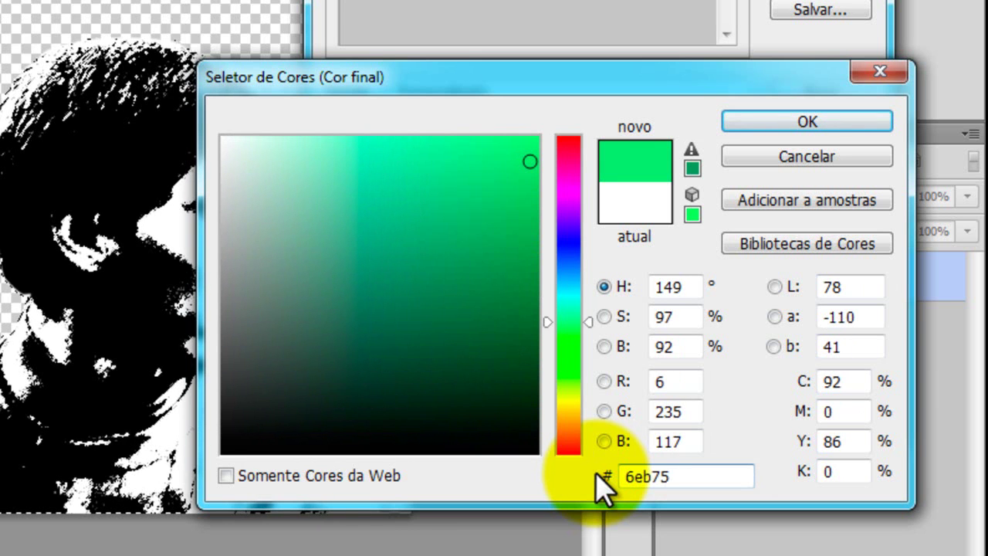
type("d")
left_click(811, 115)
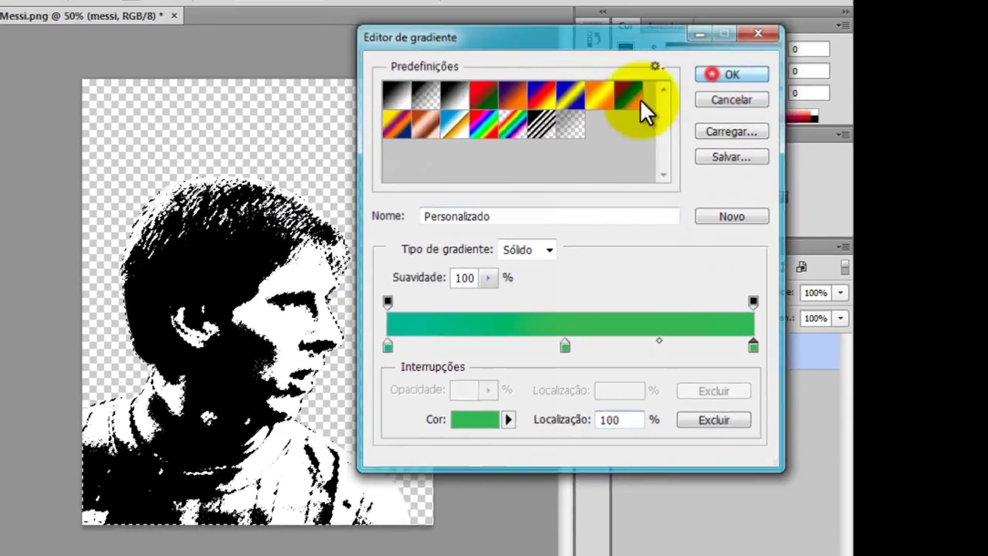
left_click(732, 74)
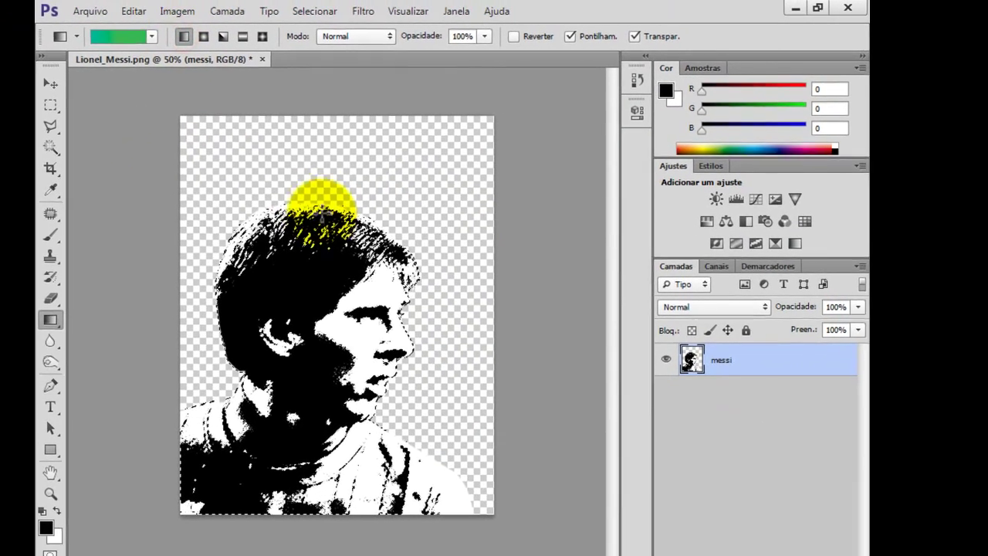
Fill the selected dark areas with the green gradient from the top of the hair to the canvas's lower edge, and compare with the finished poster.
left_click_drag(312, 200, 294, 319)
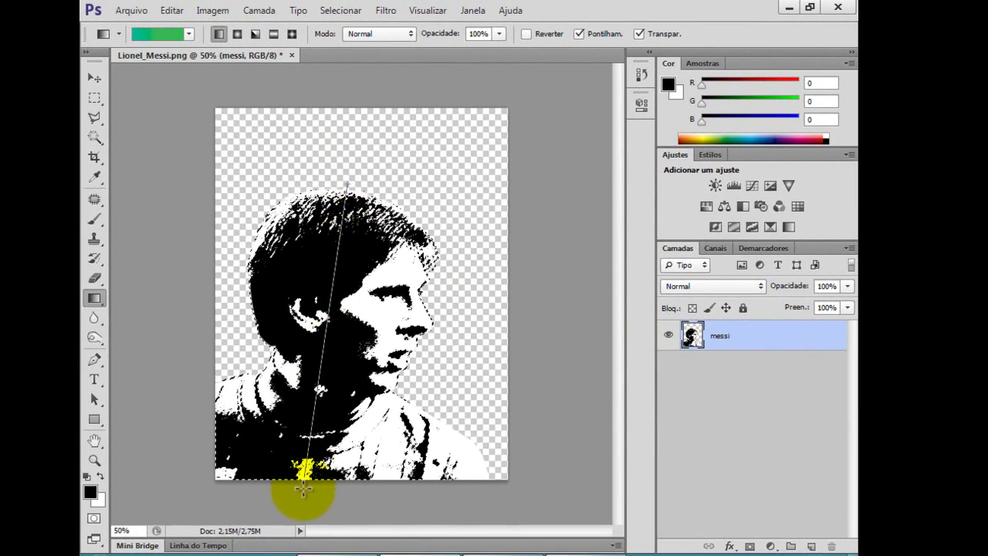
left_click_drag(301, 494, 302, 495)
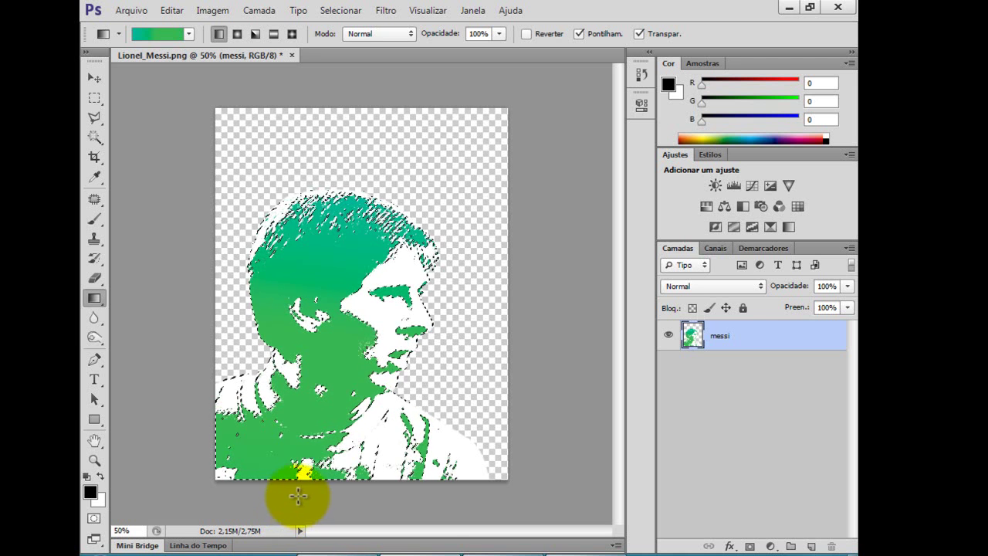
left_click(506, 551)
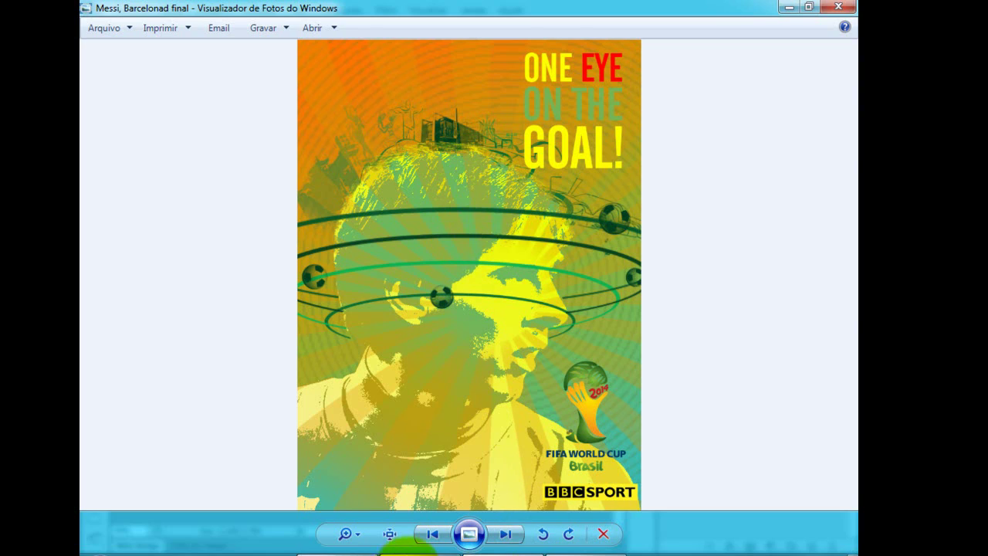
left_click(398, 550)
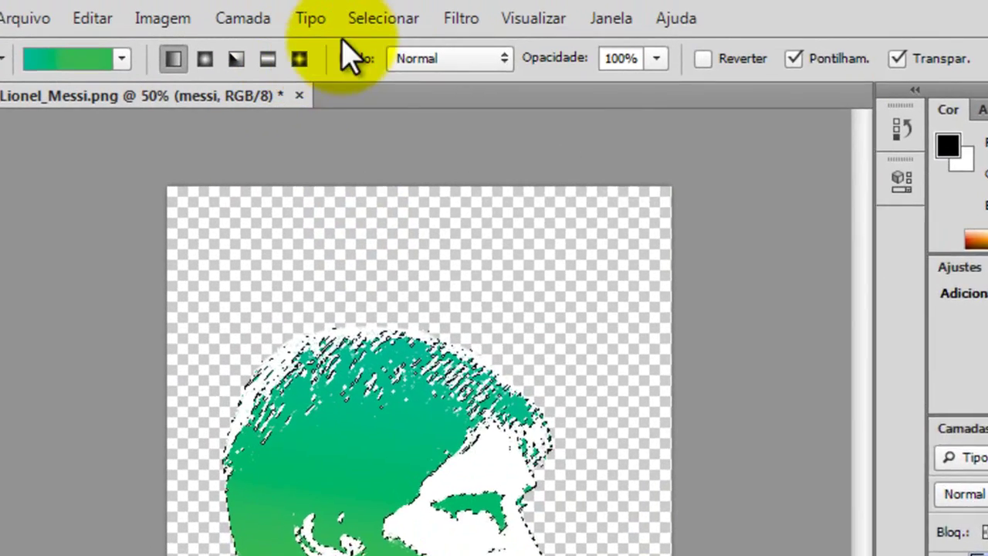
Deselect the dark areas and select all white areas of the portrait with Color Range using sampled colours.
left_click(346, 13)
left_click(358, 44)
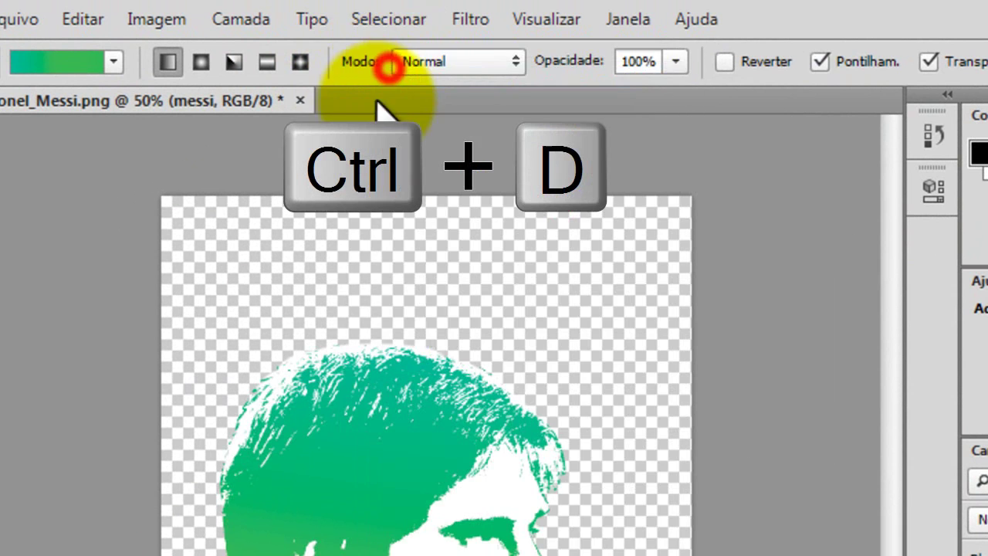
left_click(388, 19)
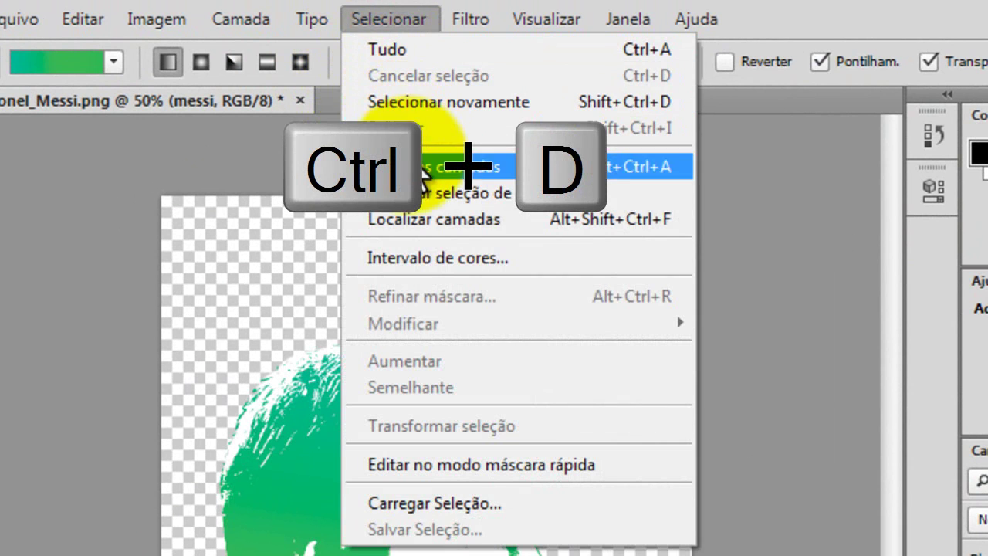
left_click(402, 257)
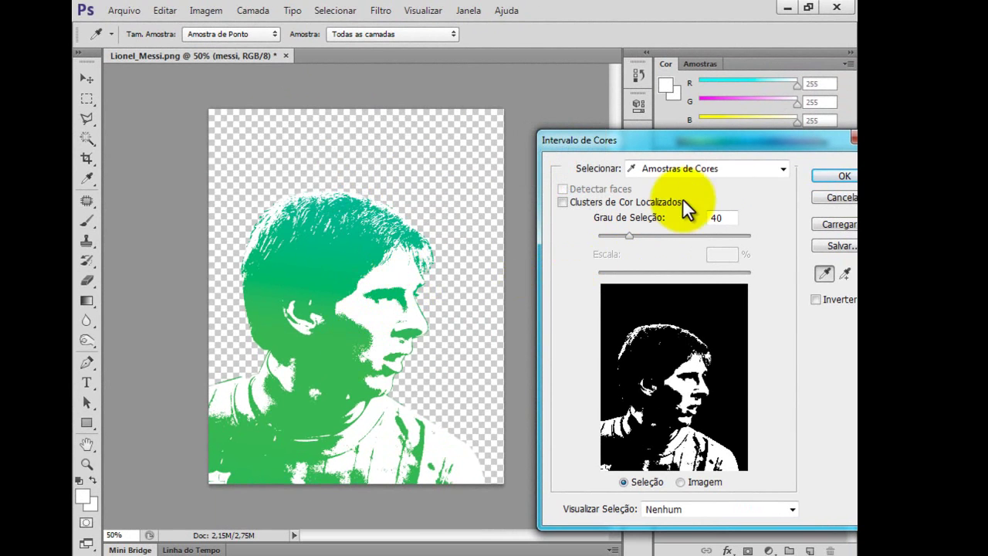
left_click(841, 177)
Open the Gradient tool's gradient for editing and set its starting stop at 0% to f5f270.
key("g")
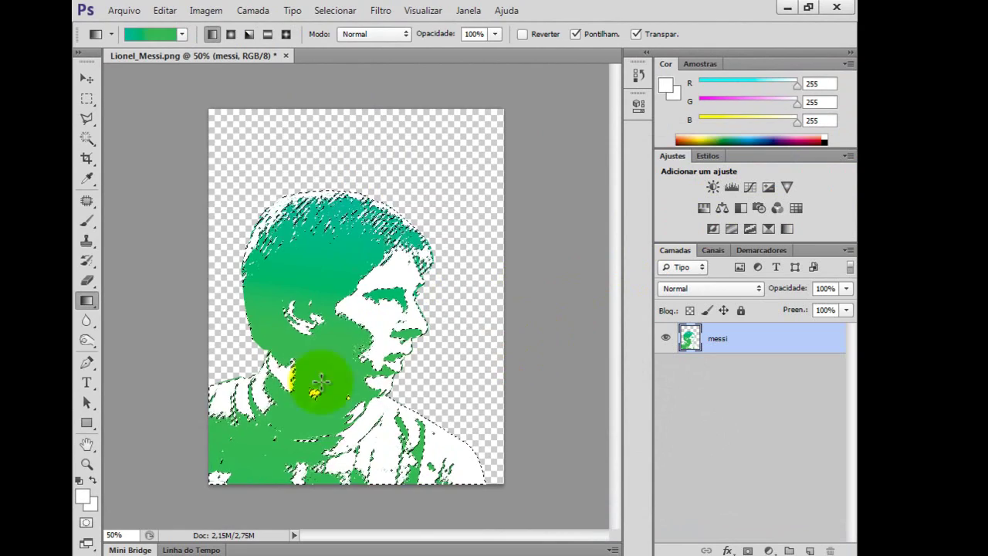
left_click(142, 34)
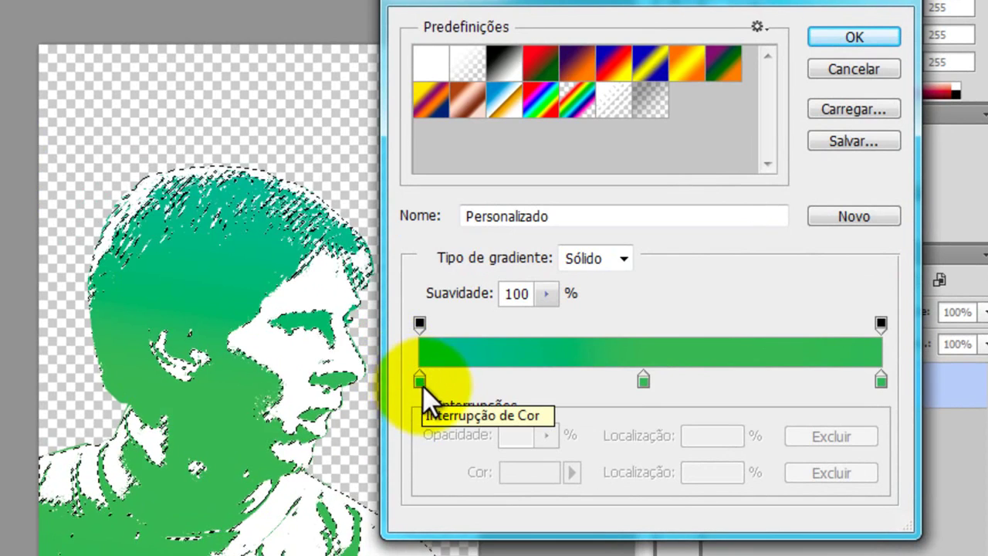
left_click(419, 382)
left_click(500, 472)
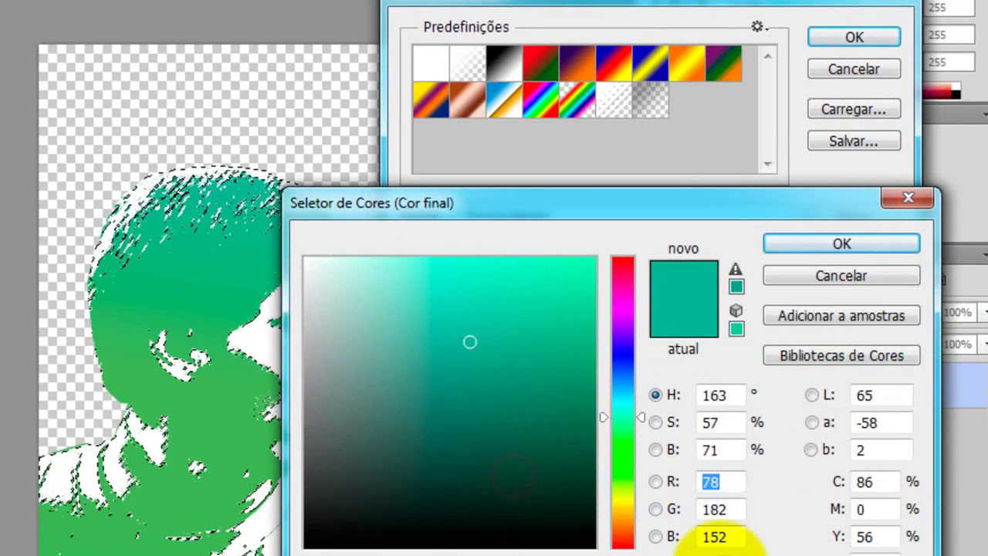
left_click(745, 540)
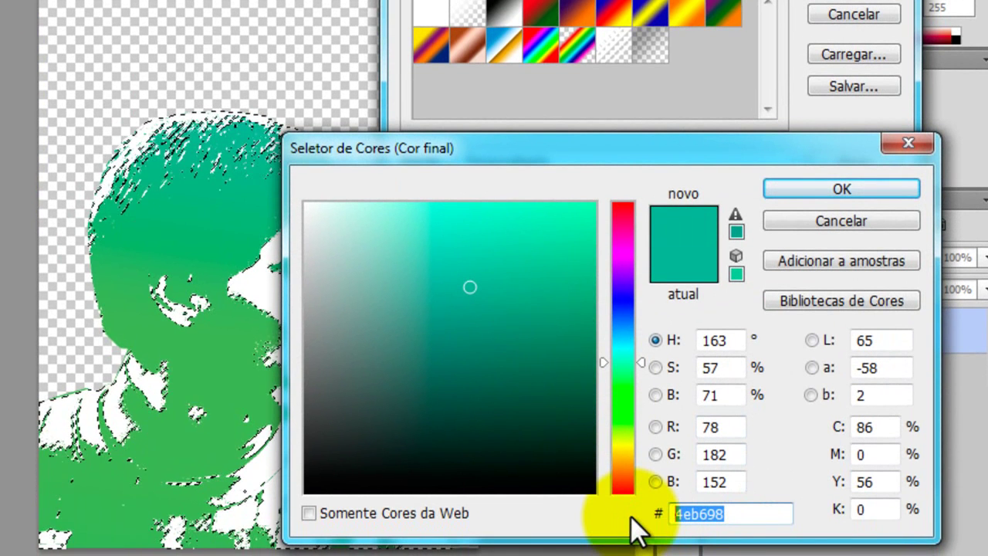
type("f5")
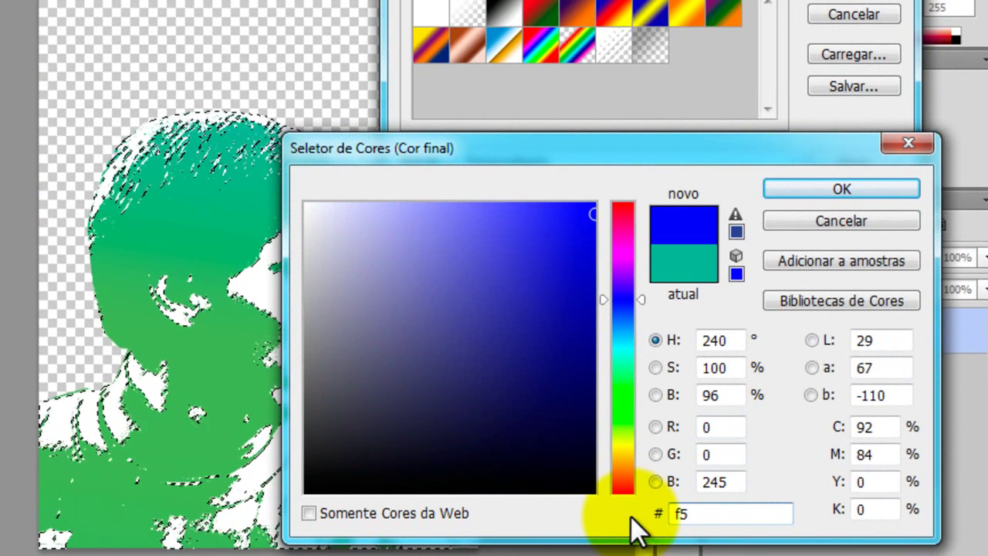
type("f")
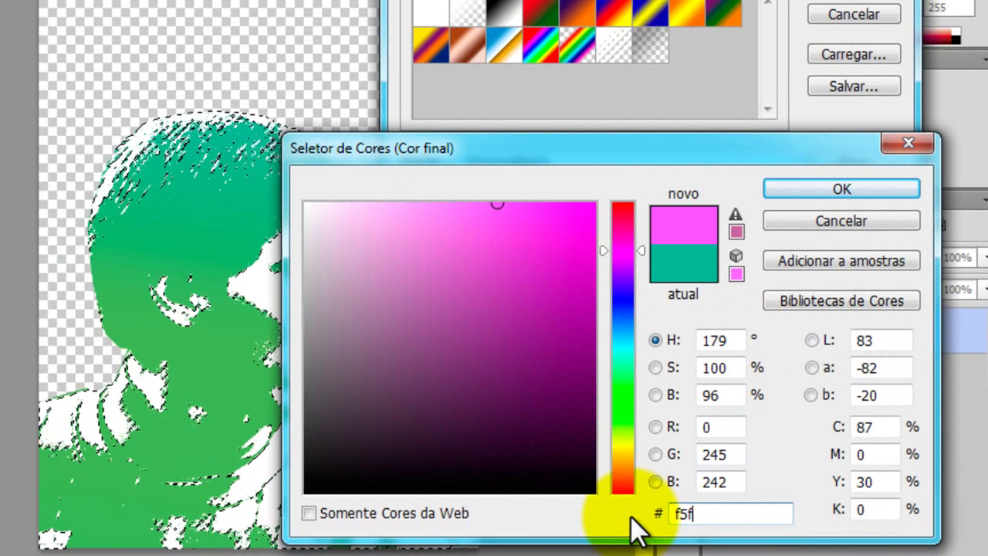
type("270")
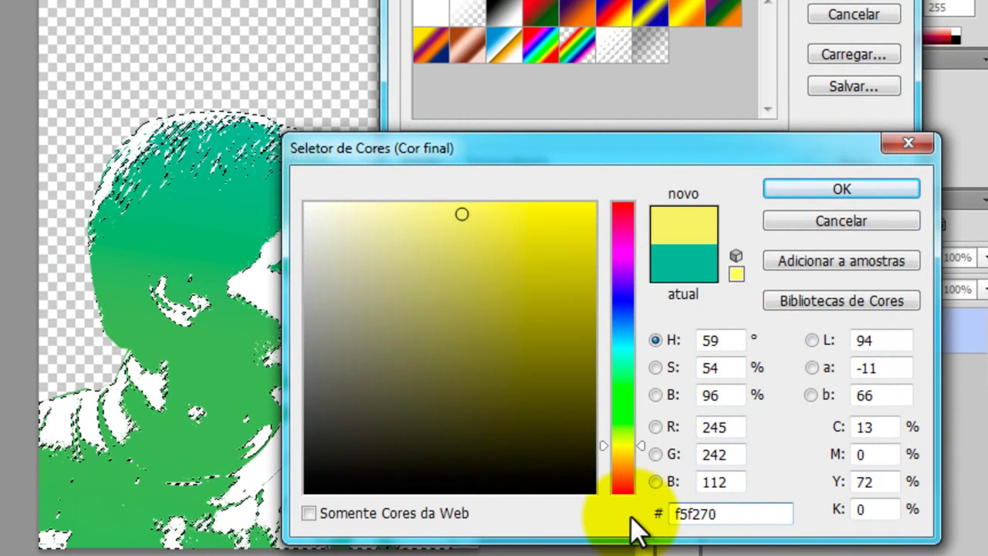
left_click(827, 191)
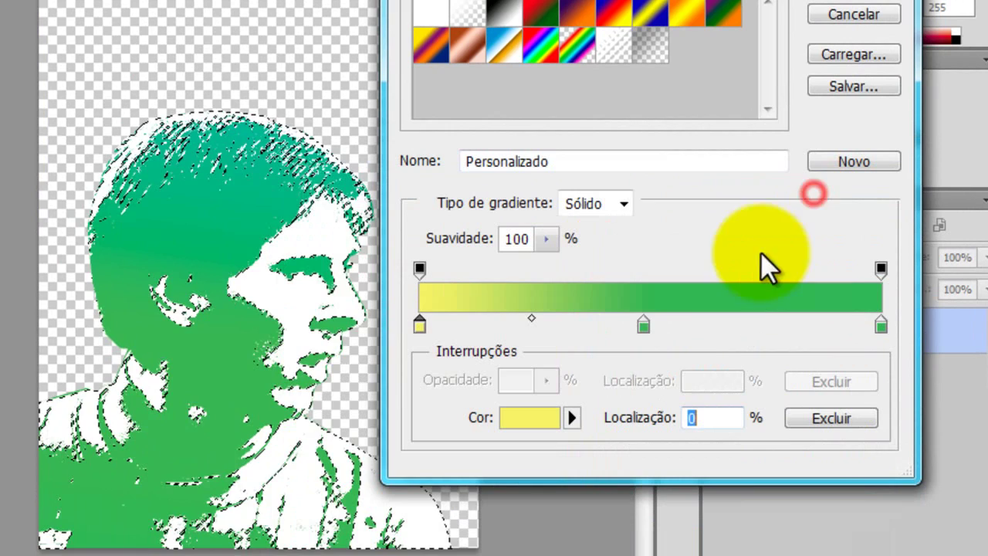
Set the colour of the gradient's middle stop at 49% to eaf308.
left_click(644, 326)
left_click(539, 417)
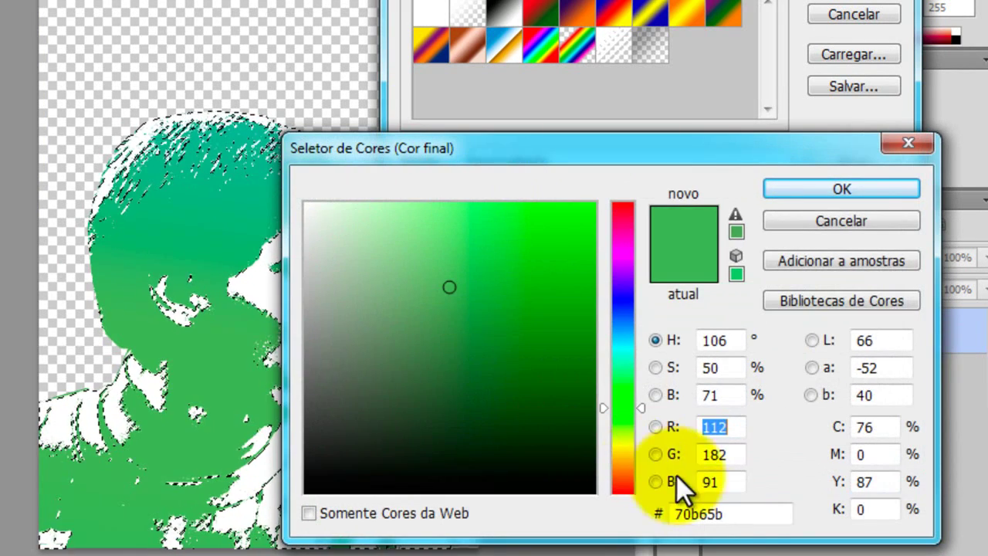
left_click(737, 512)
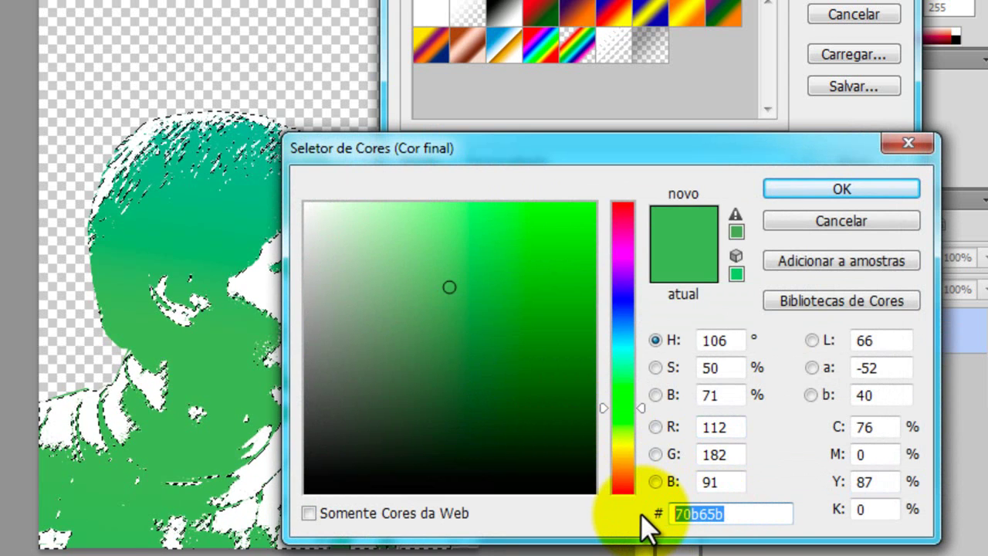
type("ea")
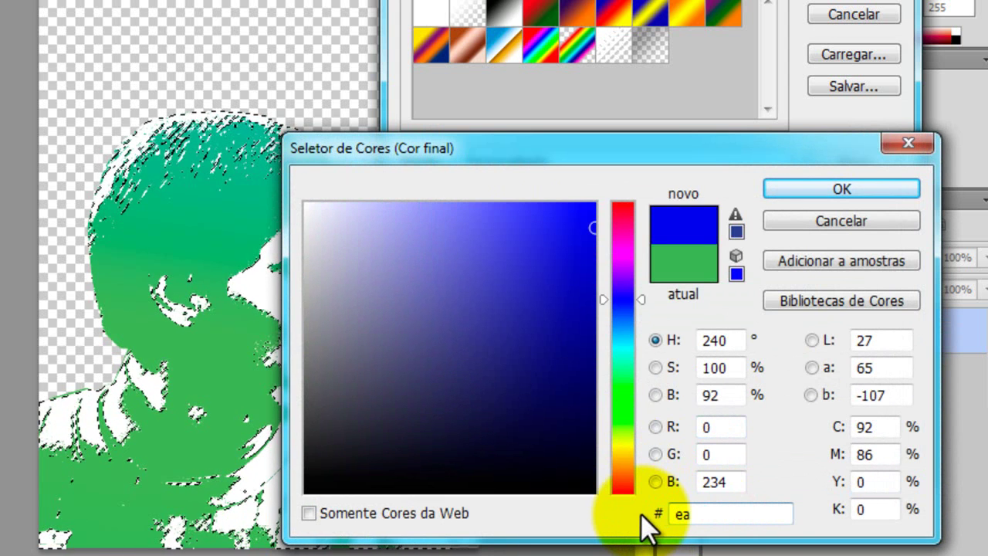
type("f")
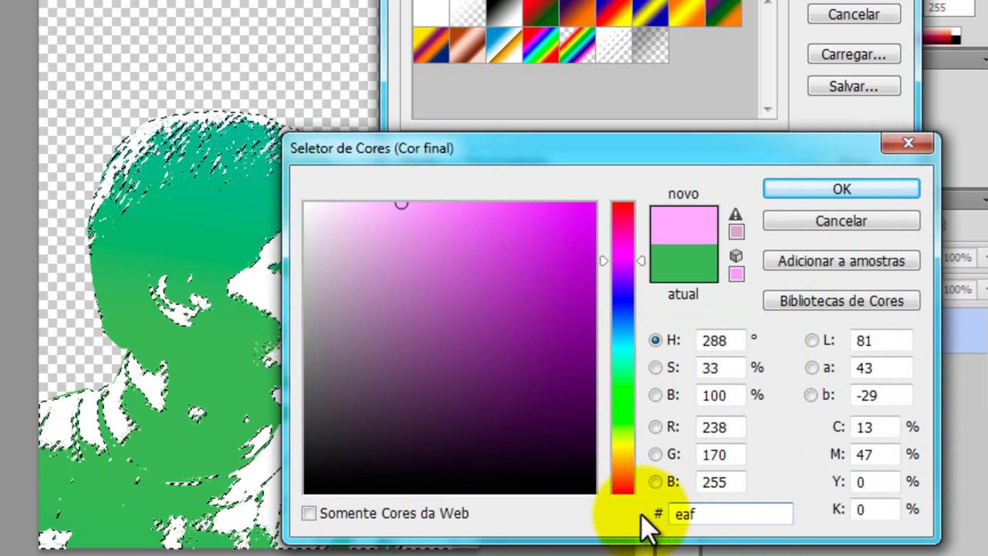
type("308")
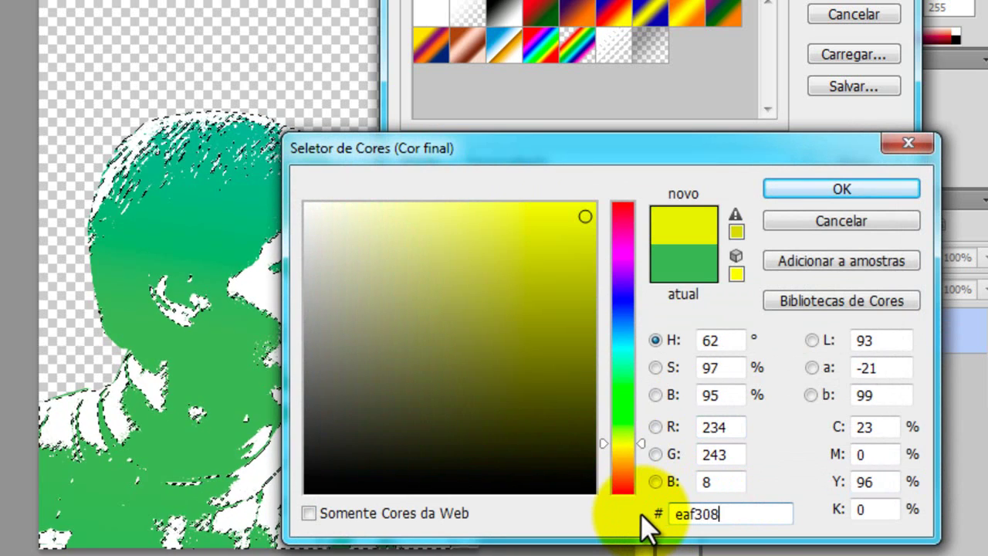
left_click(817, 186)
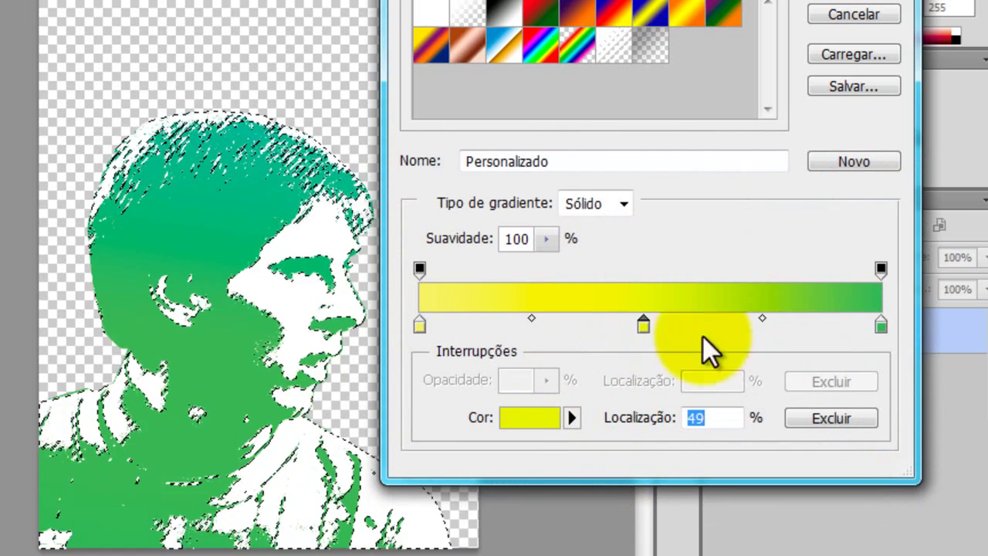
Copy the starting stop's colour f5f270 to the gradient's end stop at 100% and accept the gradient.
left_click(421, 324)
left_click(529, 418)
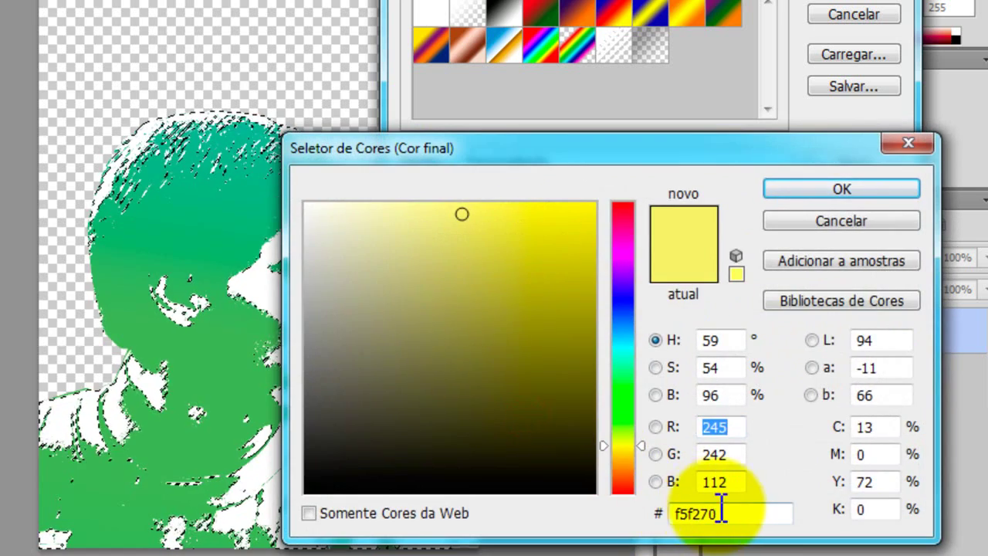
left_click_drag(718, 511, 650, 514)
key("ctrl+c")
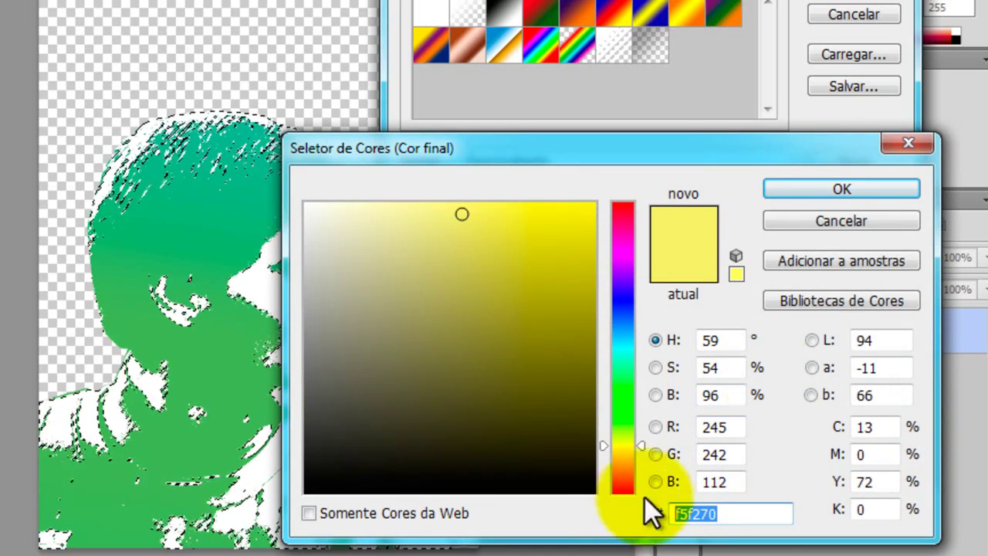
left_click(845, 193)
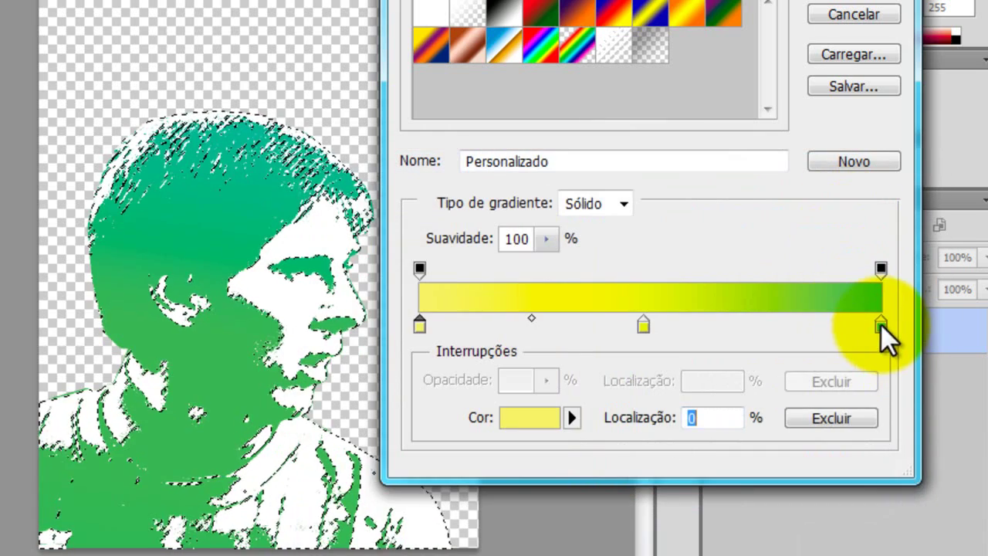
left_click(881, 327)
left_click(517, 421)
left_click_drag(729, 515, 589, 514)
key("ctrl+v")
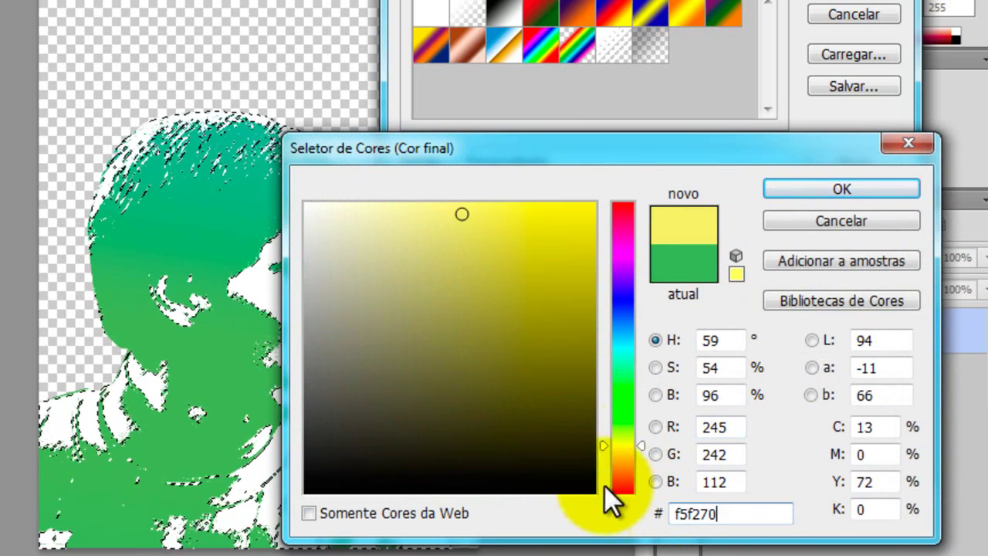
left_click(832, 193)
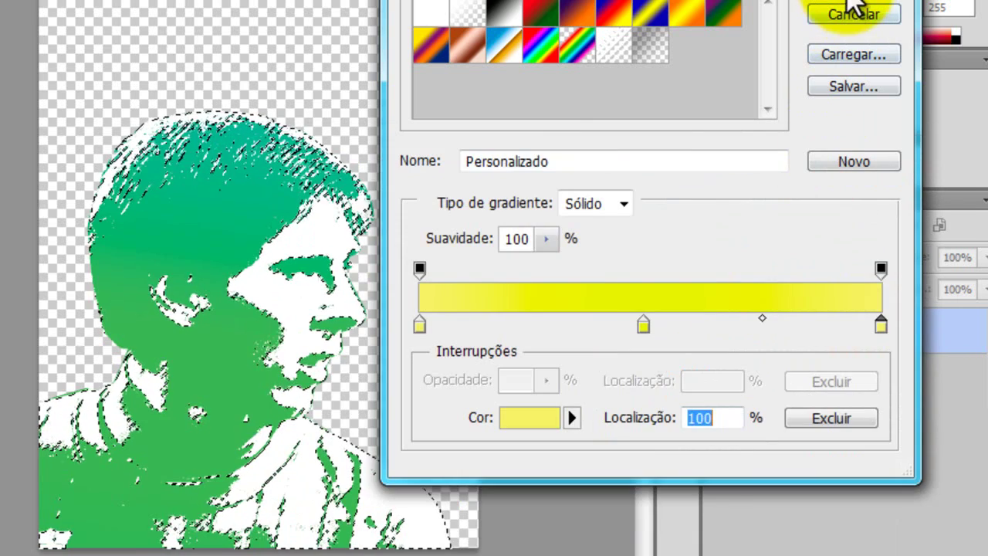
left_click(853, 2)
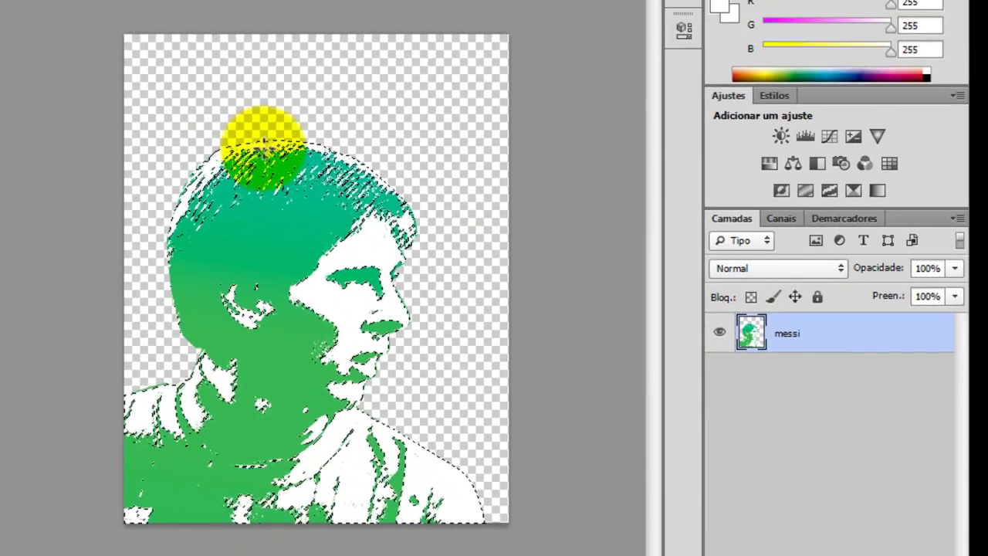
Fill the selected white areas of the portrait with the yellow gradient from head to chest and clear the selection.
left_click_drag(286, 112, 227, 552)
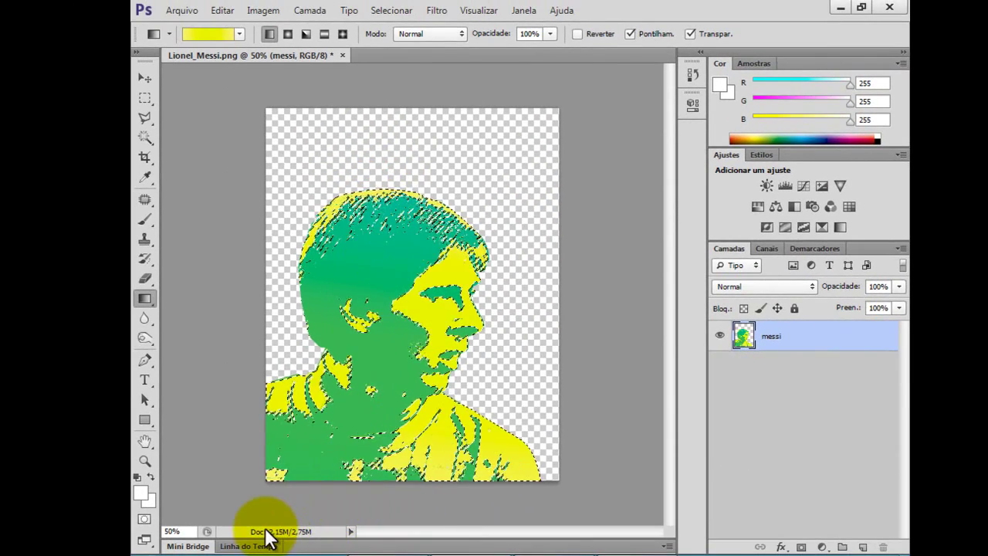
left_click(144, 78)
left_click(390, 11)
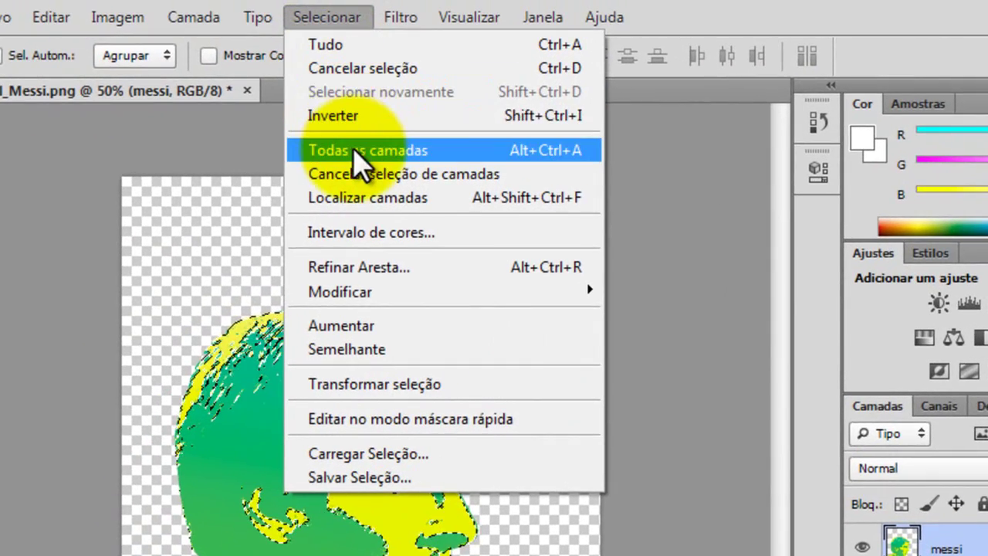
left_click(370, 69)
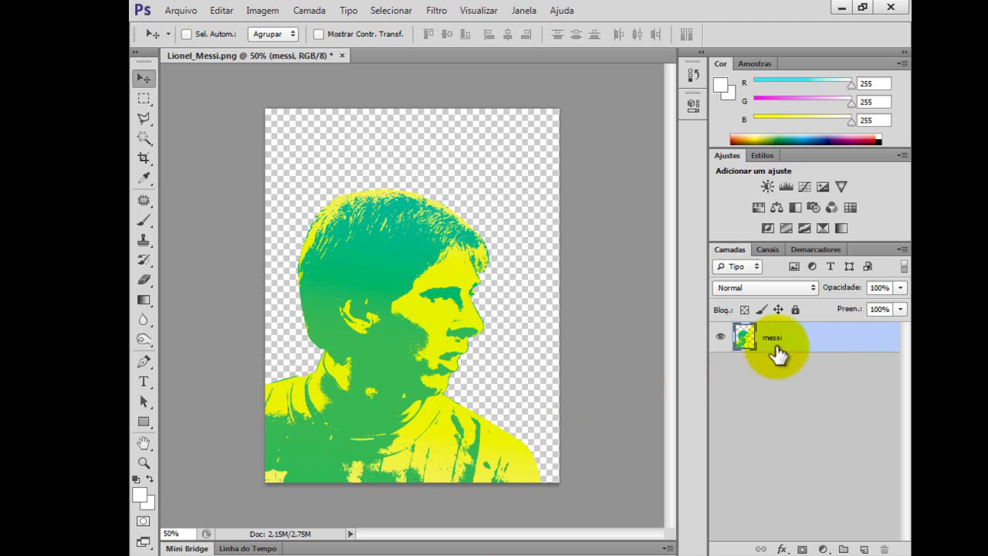
Create a new layer named gradiente and place it below the messi layer.
left_click(864, 549)
left_click_drag(783, 336, 777, 388)
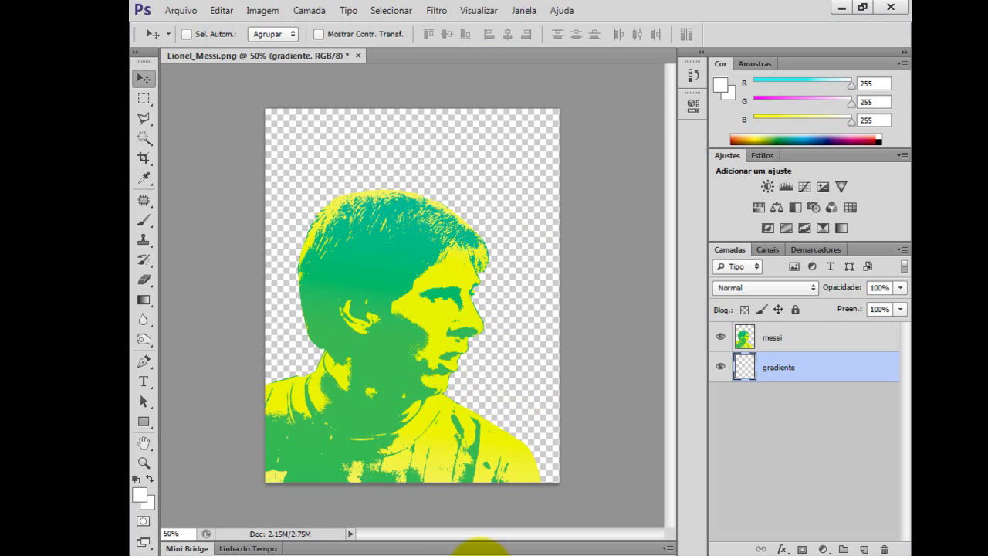
Open the Gradient tool's gradient for editing and set its starting stop's colour to e77f03.
left_click(141, 302)
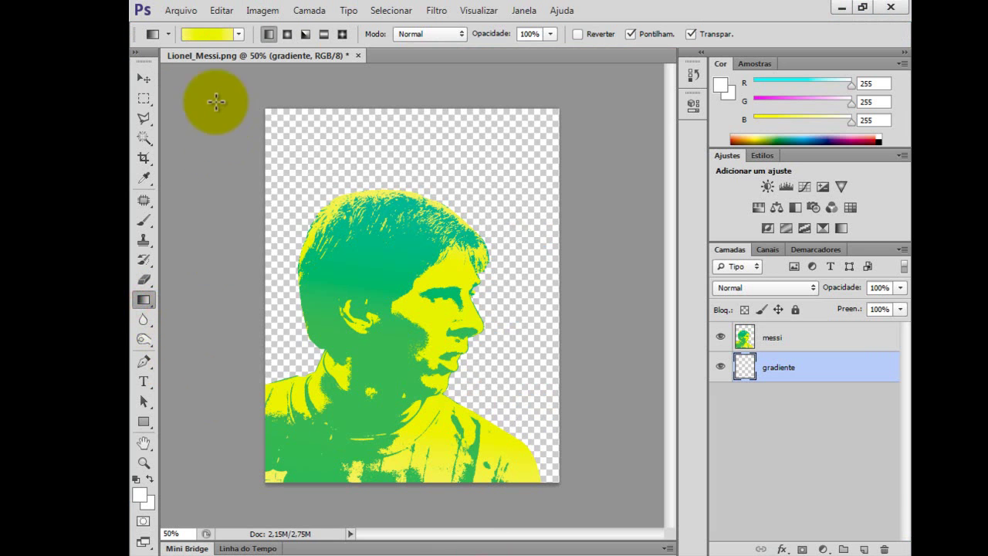
left_click(214, 32)
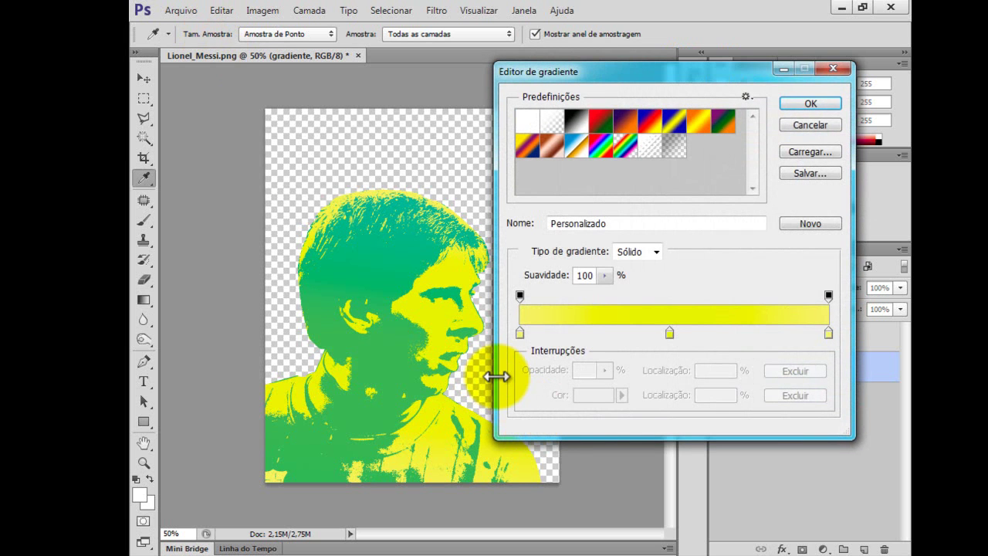
left_click(519, 333)
left_click(592, 398)
left_click_drag(734, 459, 687, 460)
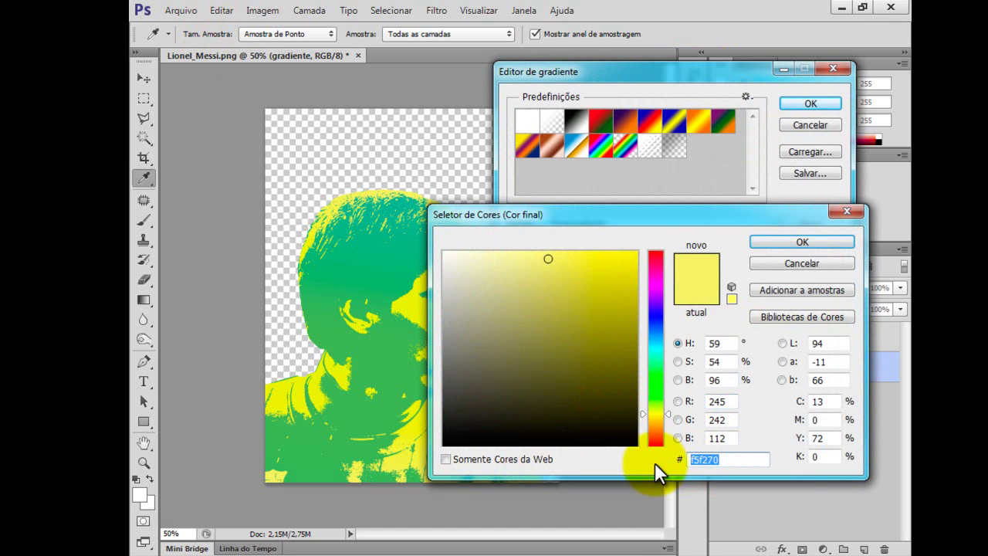
type("77")
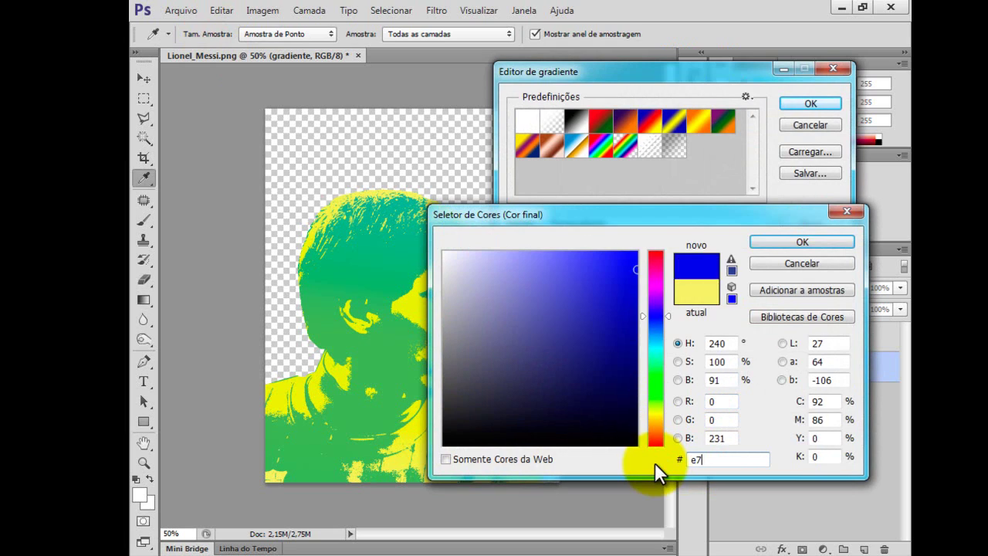
type("f03")
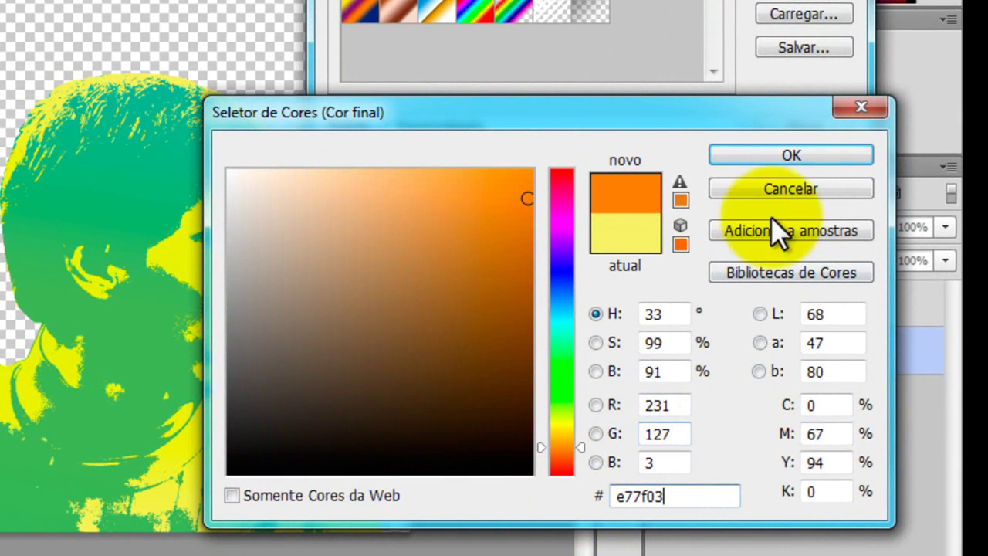
left_click(770, 155)
Set the colour of the gradient's middle stop at 49% to 8cb037.
left_click(582, 300)
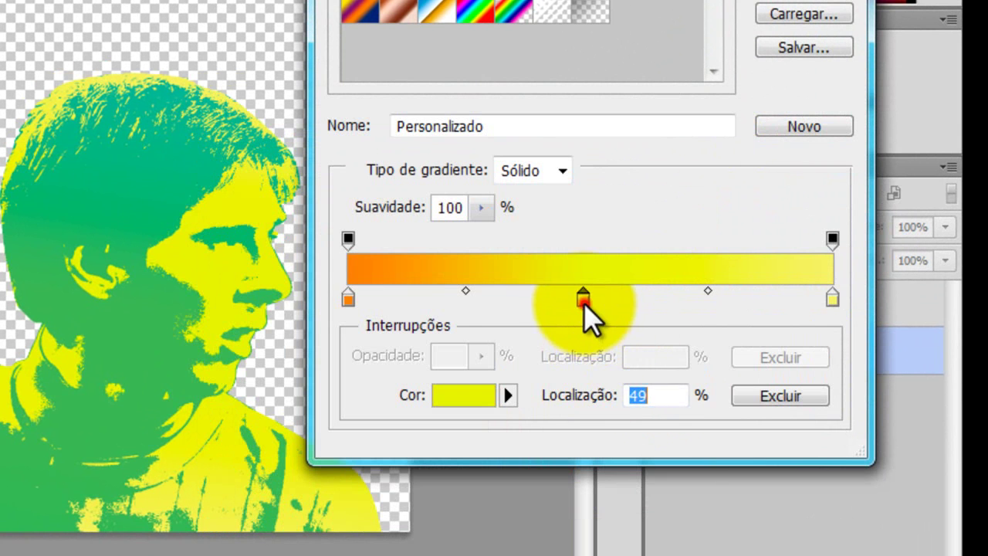
double_click(476, 393)
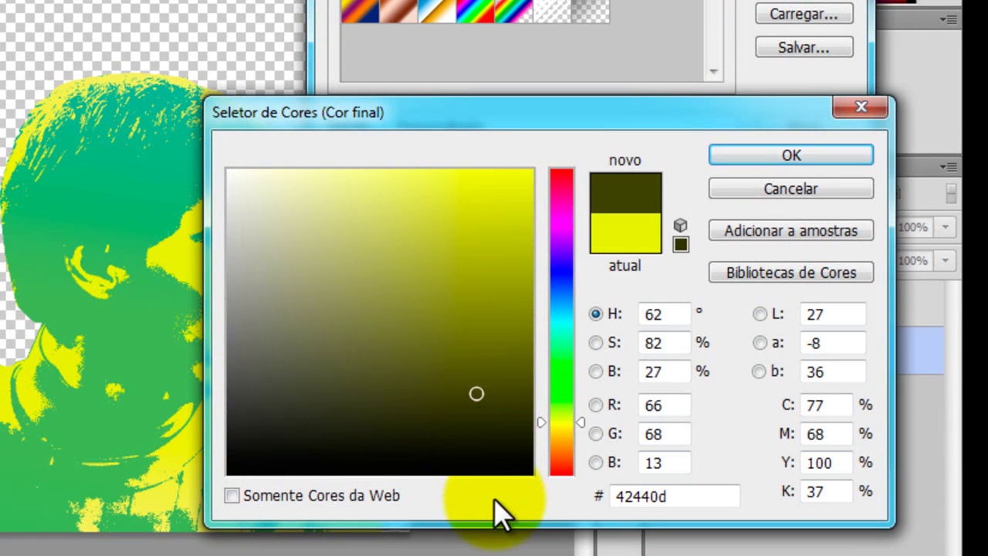
left_click_drag(690, 497, 540, 521)
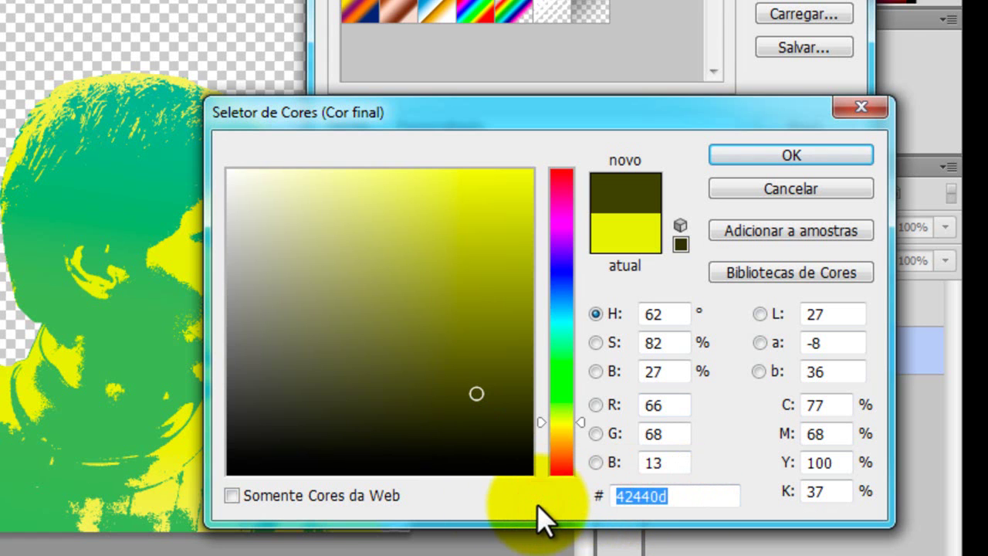
type("8")
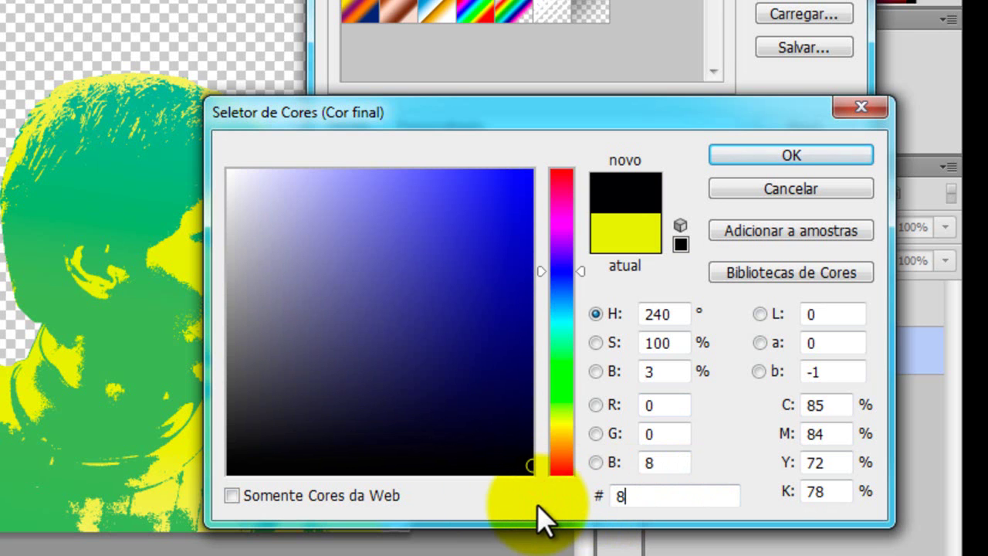
type("c")
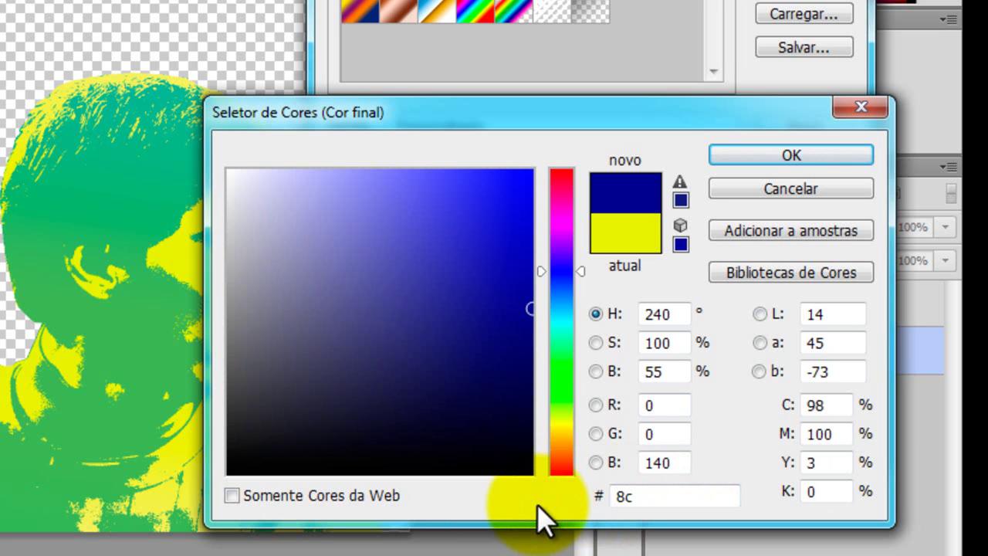
type("b0")
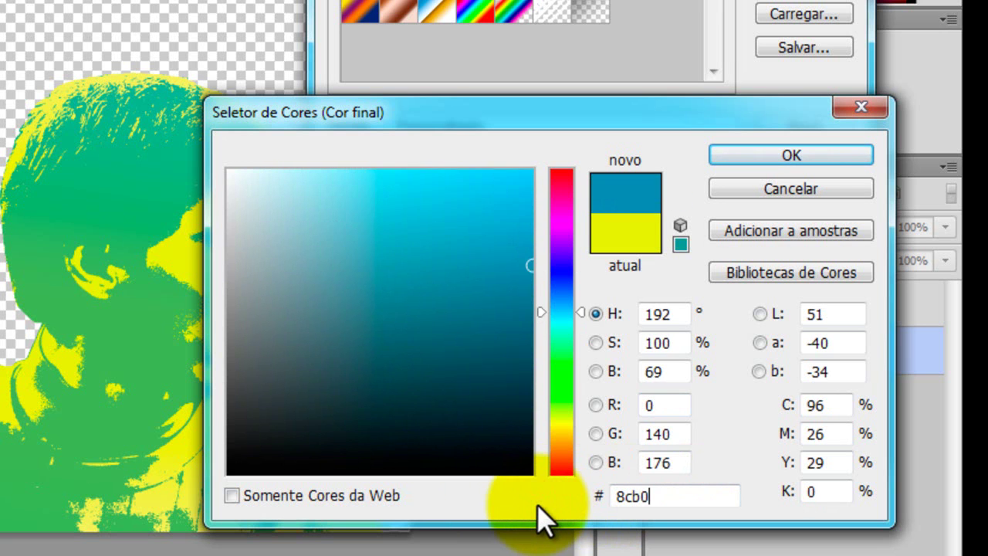
type("37")
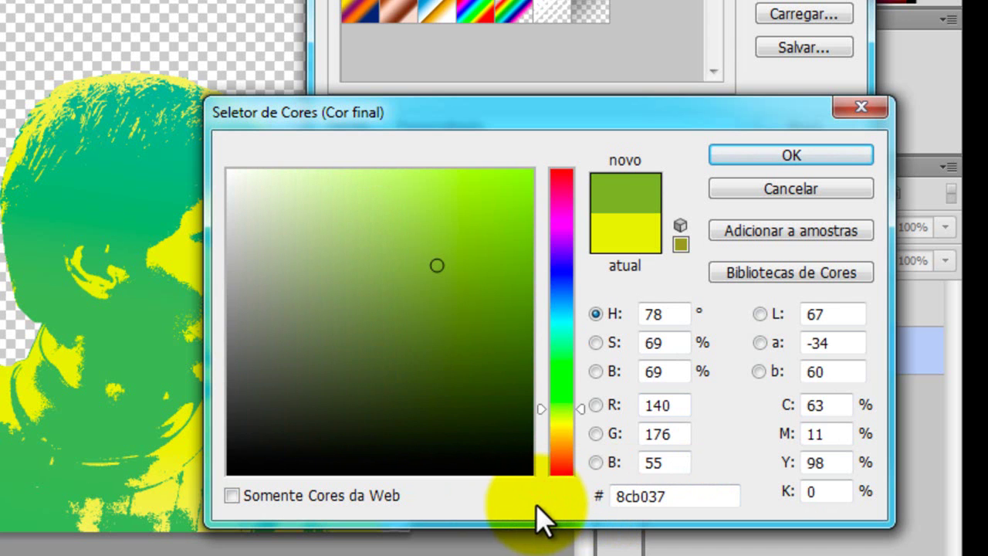
left_click(817, 154)
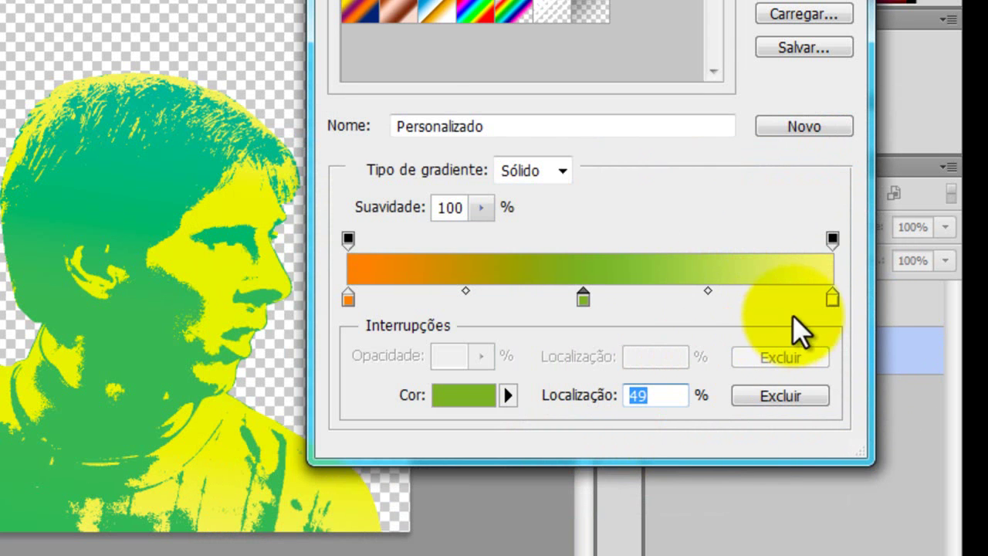
Set the gradient's end stop at 100% to 3ebaab and accept the gradient.
double_click(831, 301)
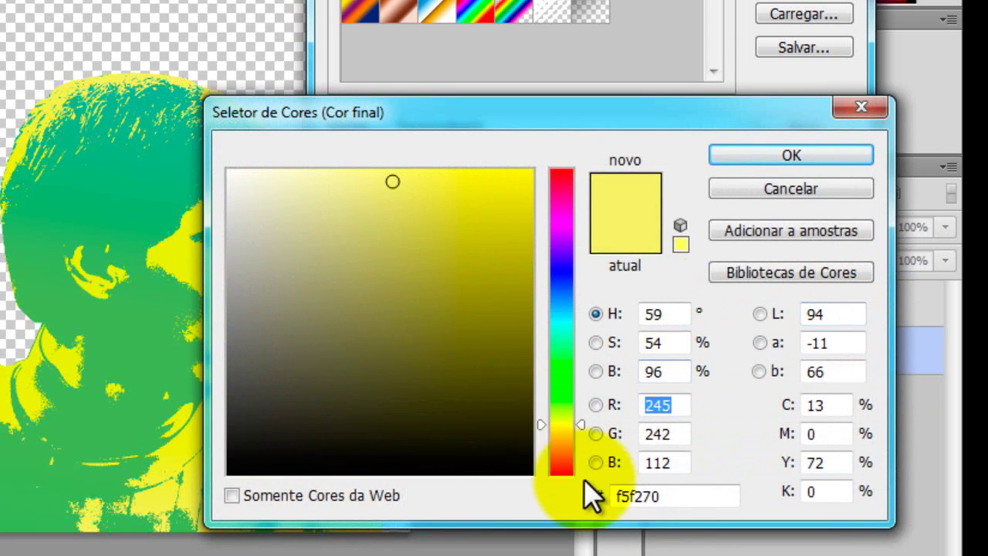
left_click(791, 187)
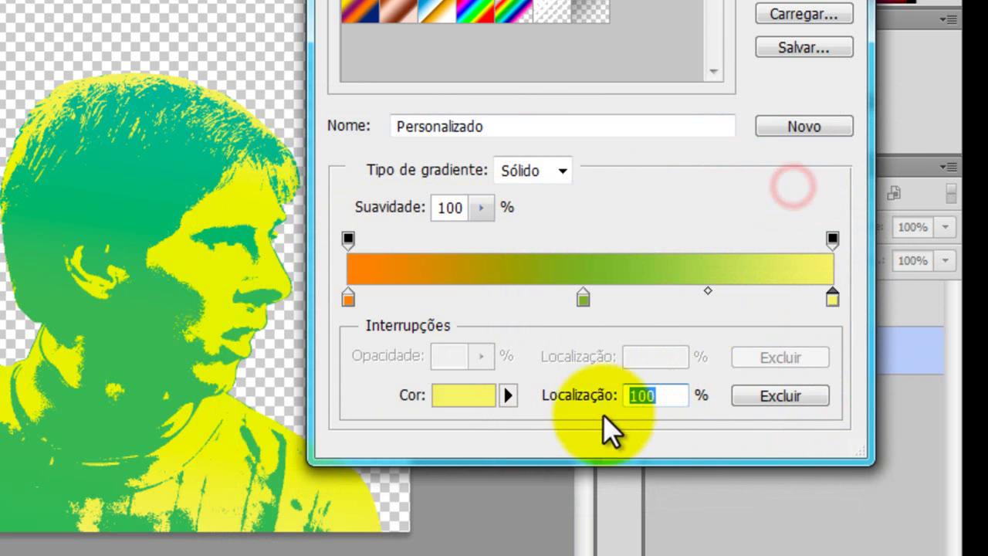
left_click(831, 298)
left_click(479, 397)
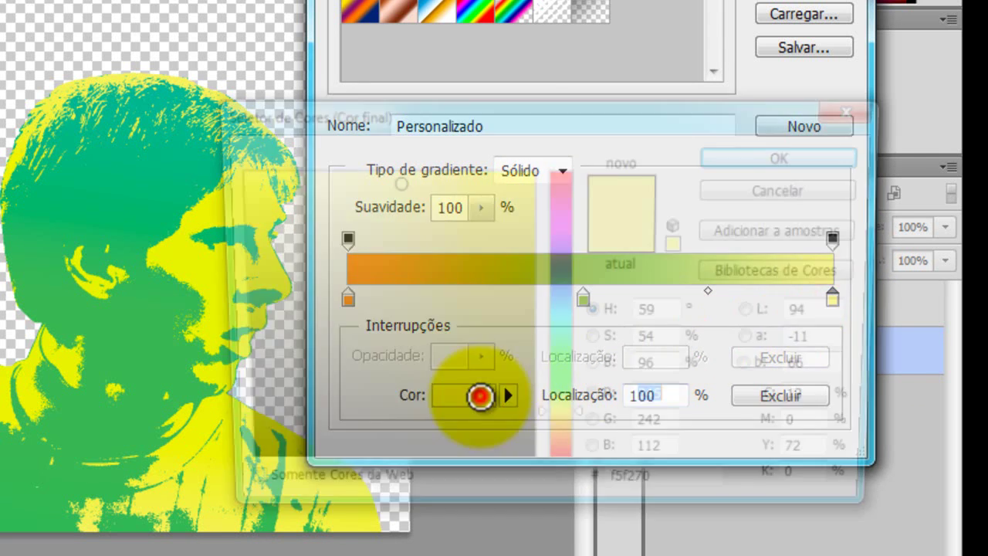
left_click(692, 493)
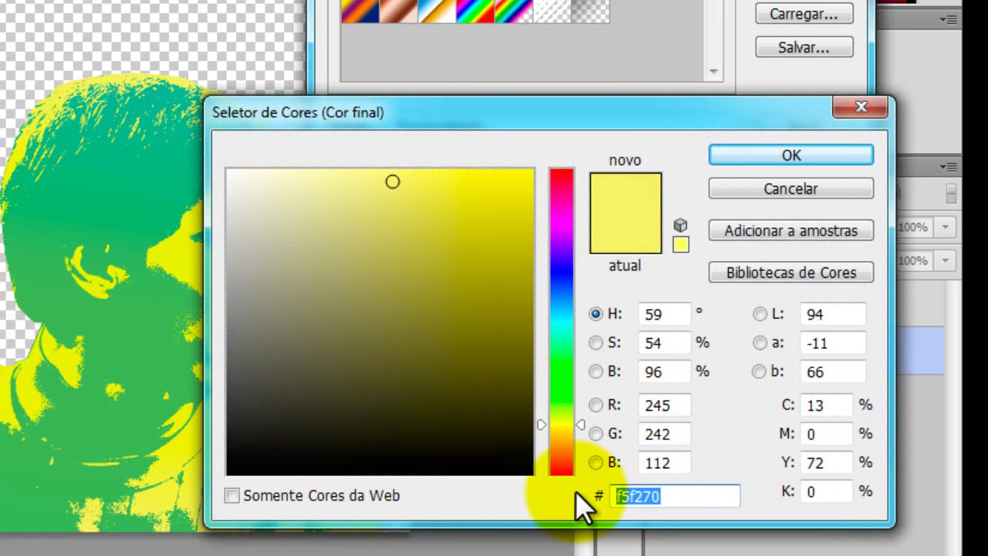
type("3e")
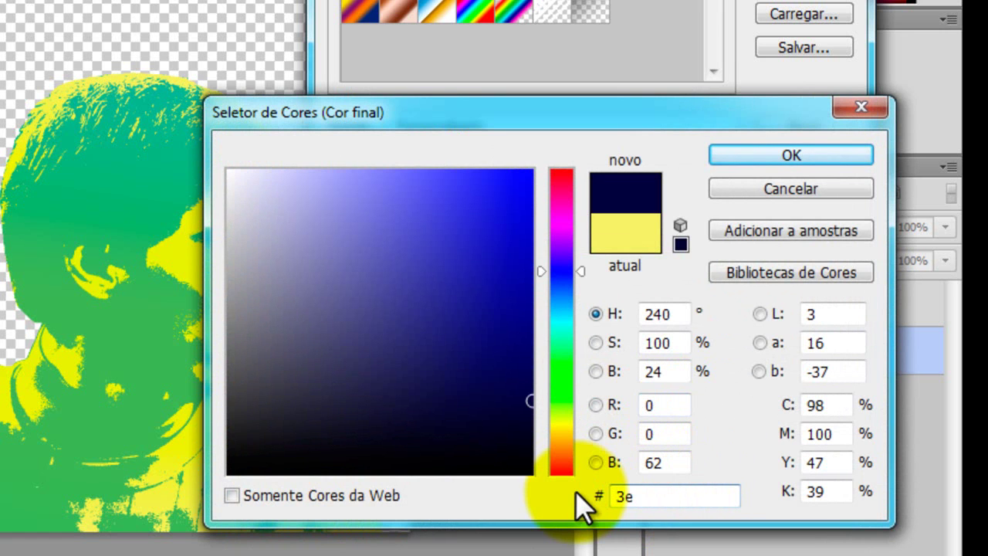
type("baa")
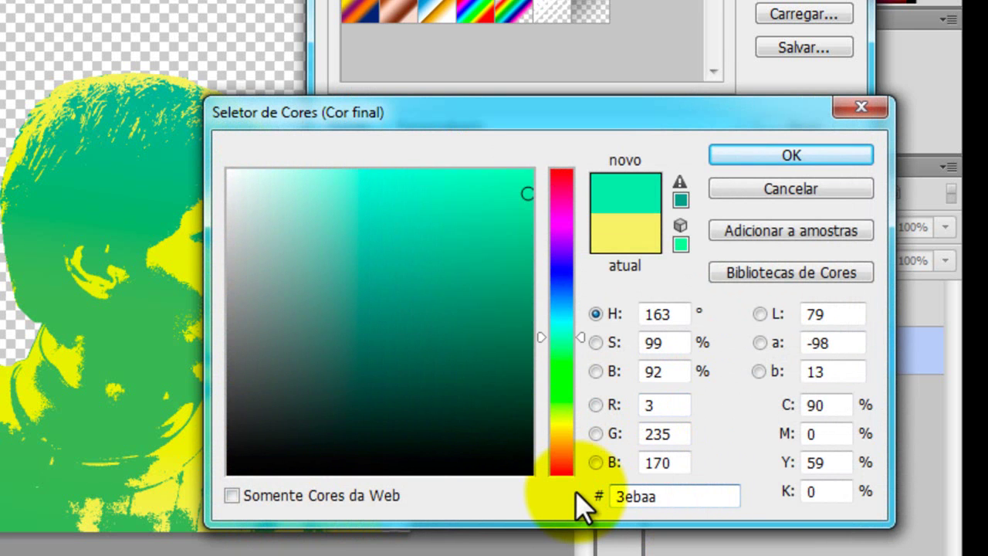
type("b")
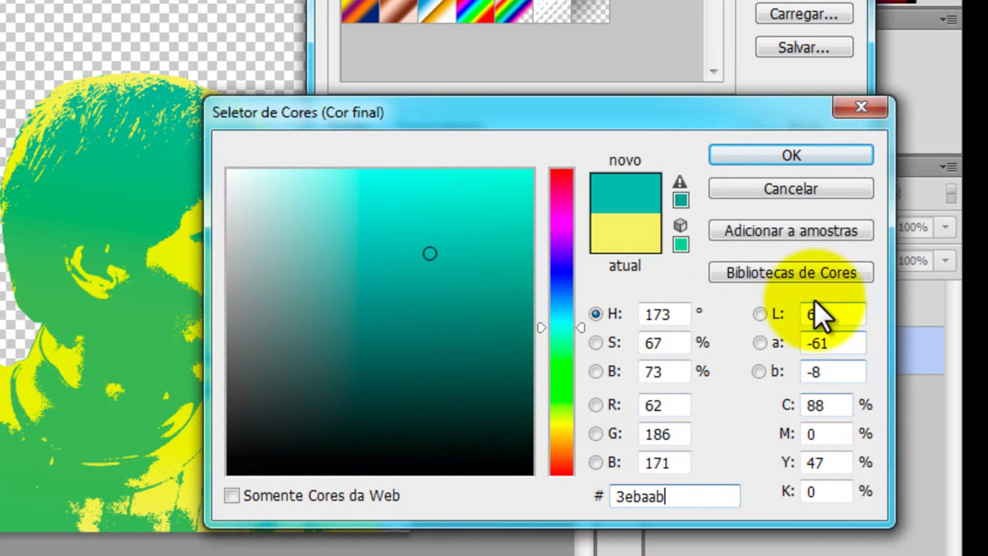
left_click(778, 158)
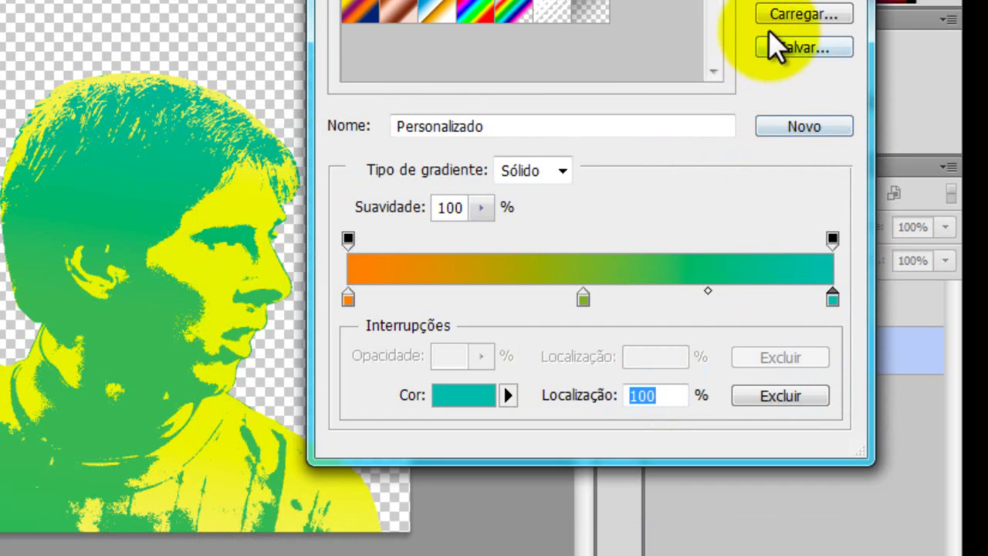
key("Return")
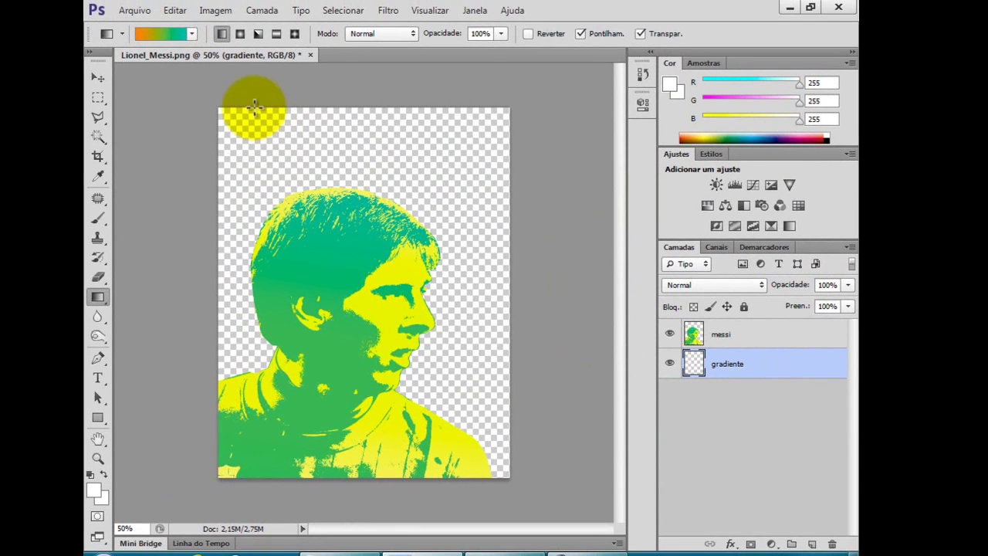
Fill the gradiente layer with the gradient diagonally from the upper-left to the lower-right corner and compare it with the finished poster in Windows Photo Viewer.
left_click_drag(254, 104, 505, 457)
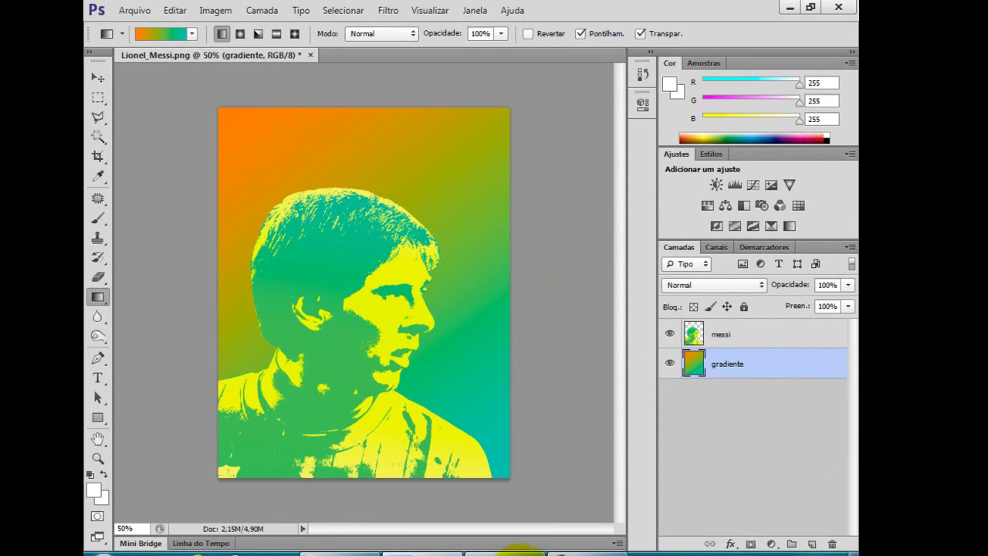
left_click(506, 551)
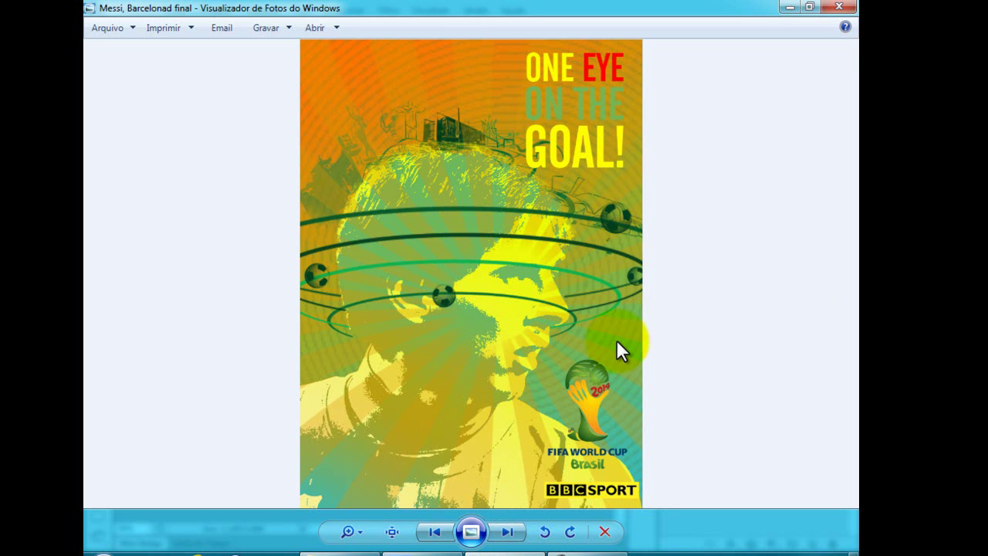
left_click(425, 549)
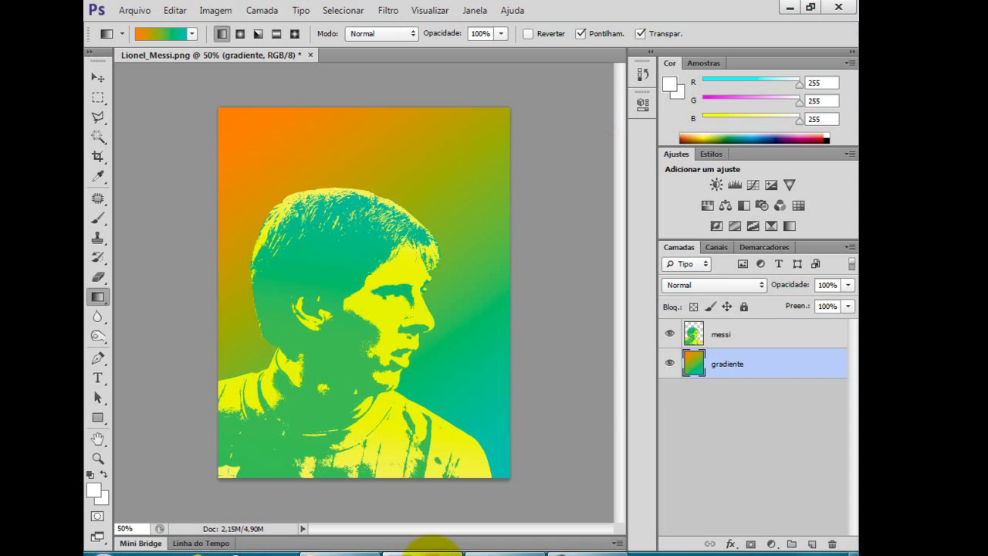
Check the finished poster's rings and create a new layer named anel above the messi layer.
left_click(752, 341)
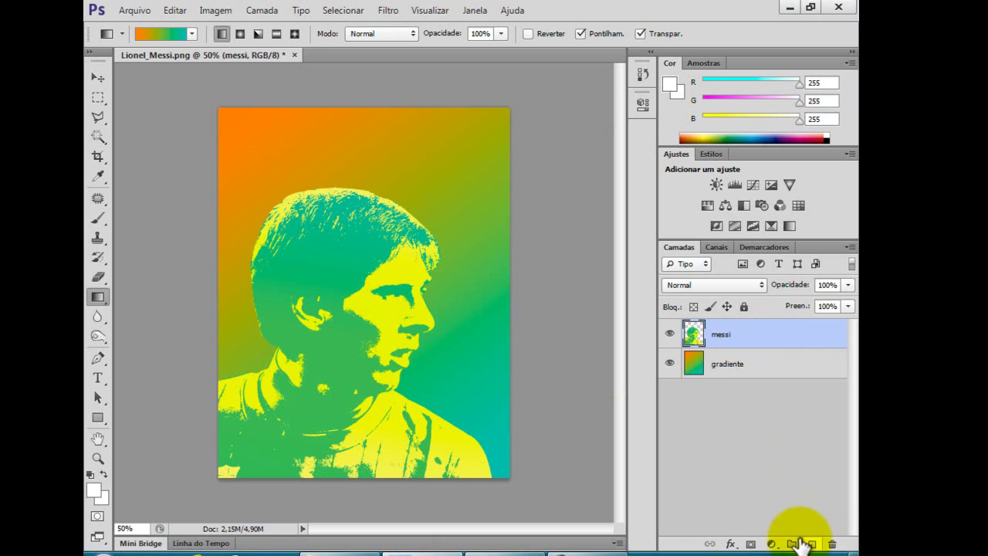
left_click(533, 551)
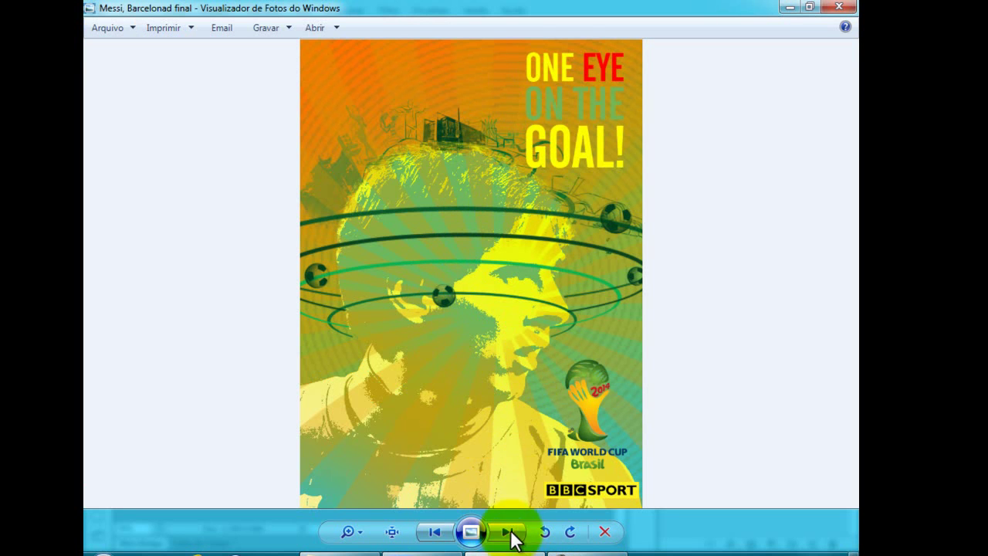
left_click(417, 549)
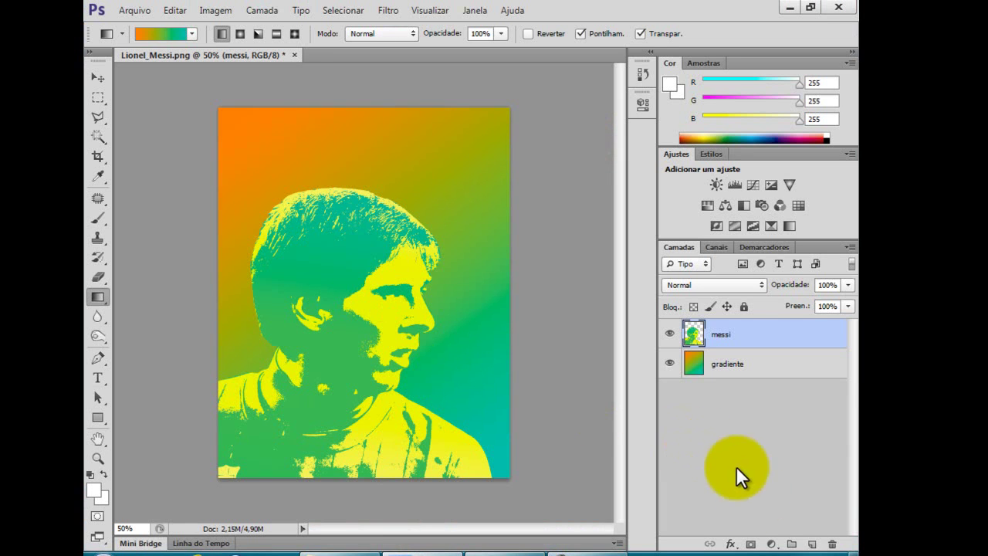
left_click(811, 543)
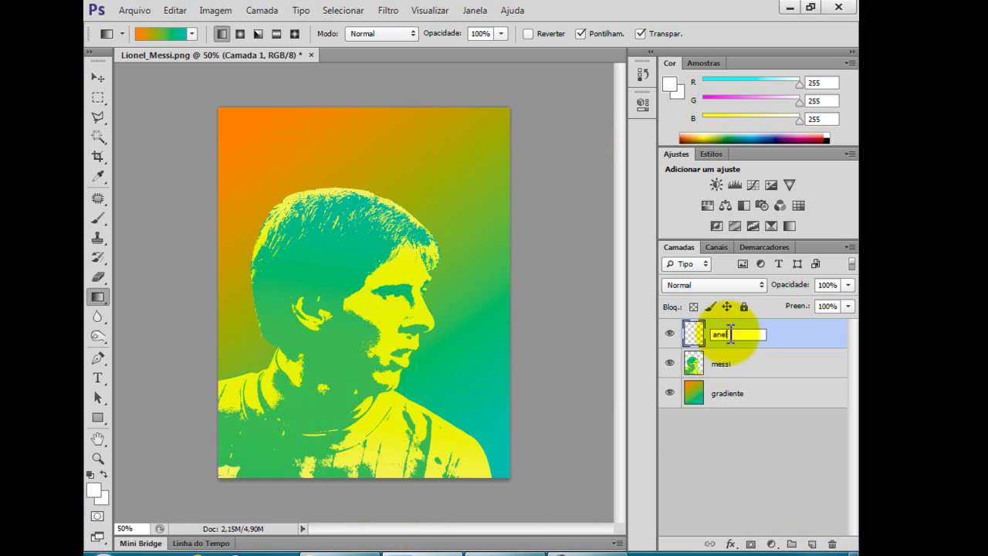
Open the image ring 1 from the IMAGENS folder as a separate document.
left_click(98, 76)
left_click(133, 11)
left_click(146, 43)
left_click(573, 400)
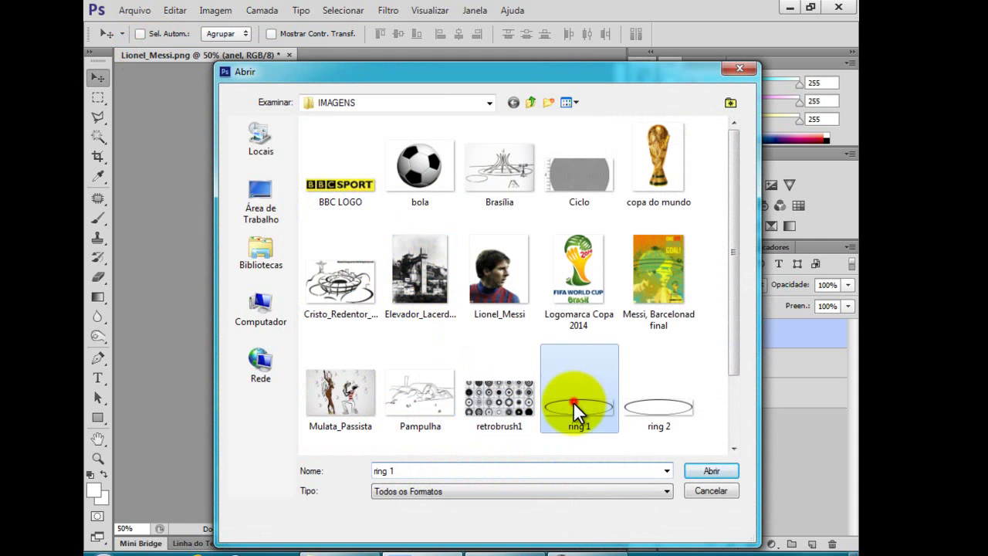
left_click(668, 417)
left_click(597, 413)
left_click(642, 413)
left_click(570, 409)
left_click(703, 471)
left_click(549, 303)
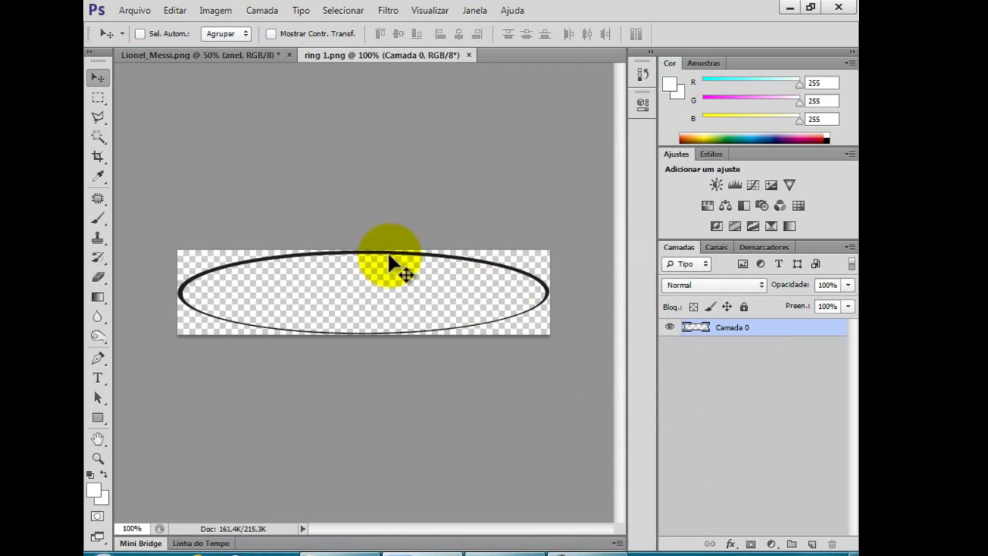
Select the black ring outline by Color Range, sampling its dark colour with a fuzziness of 40.
left_click(342, 11)
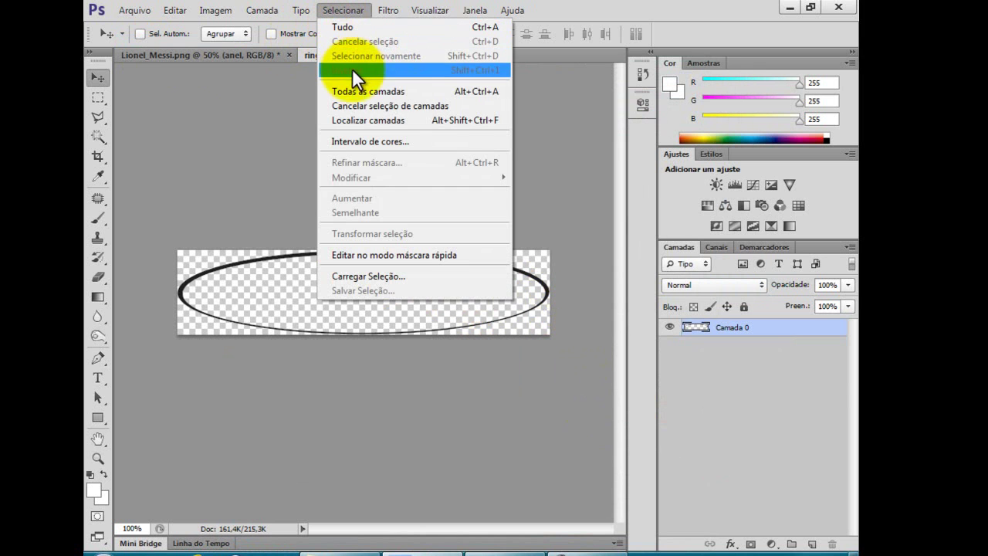
left_click(352, 141)
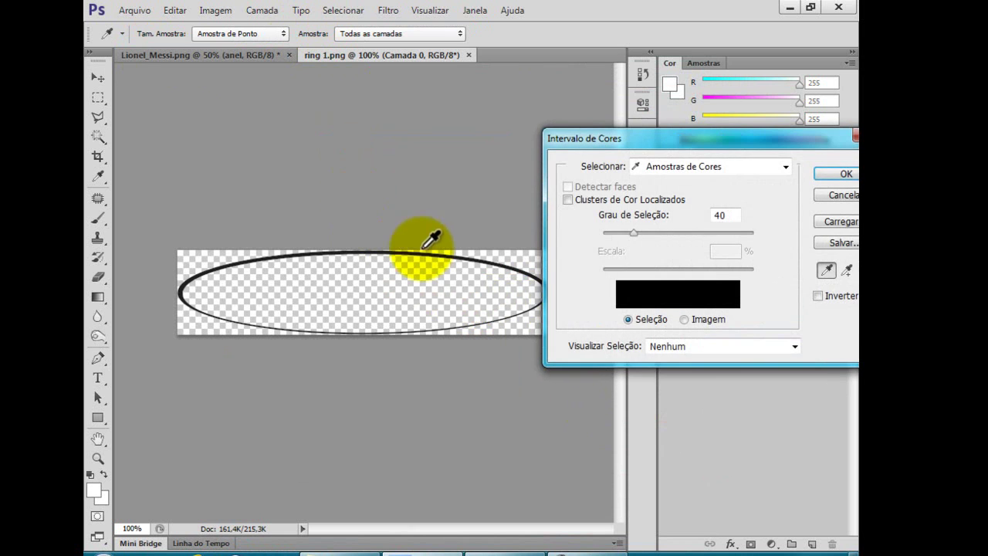
left_click(435, 254)
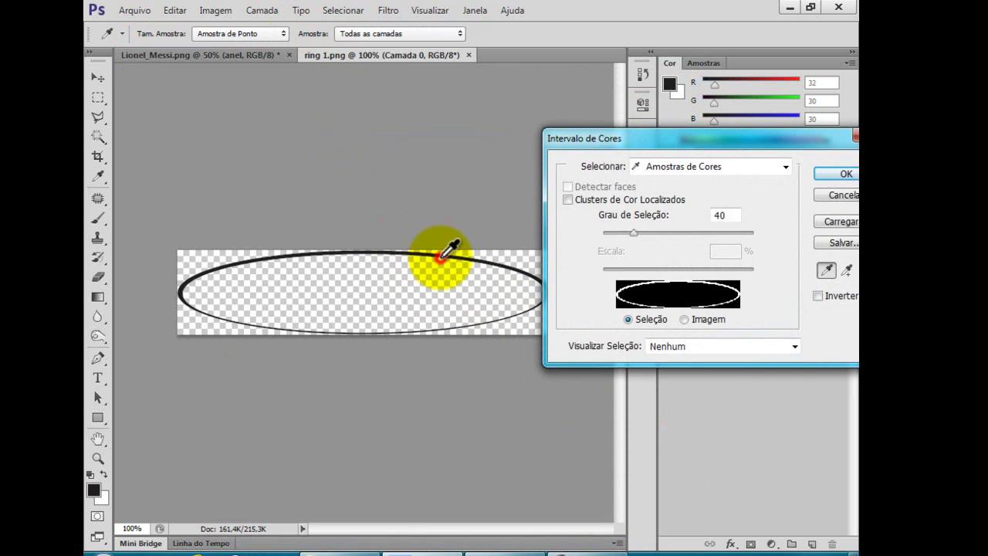
left_click(825, 172)
Define the selected ring as a brush preset named anel.
key("v")
left_click(176, 11)
left_click(176, 11)
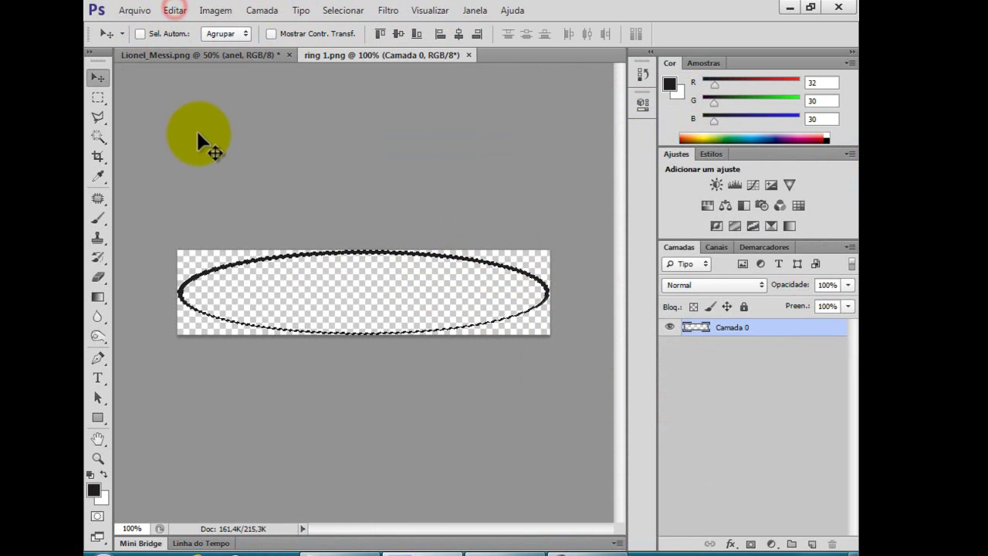
left_click(175, 11)
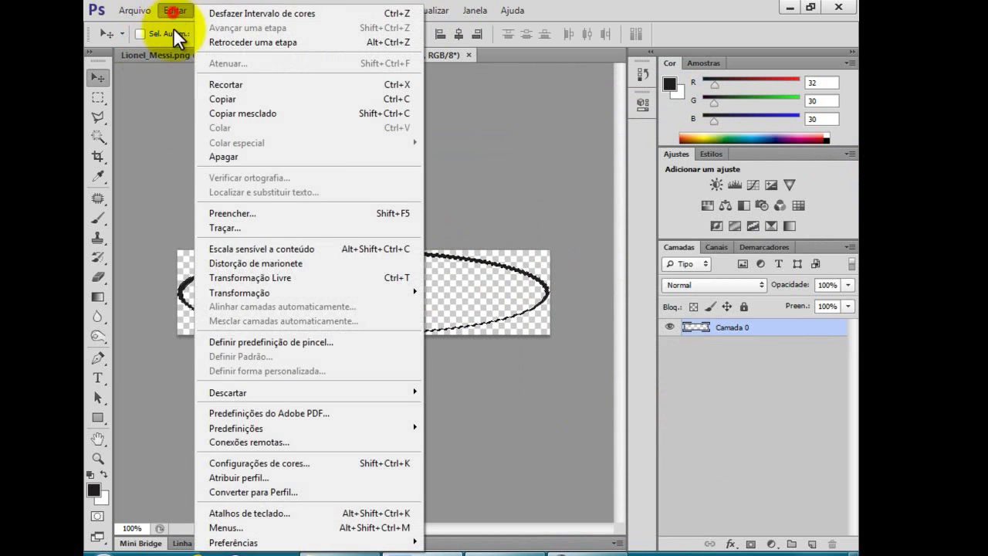
left_click(216, 341)
type("anel")
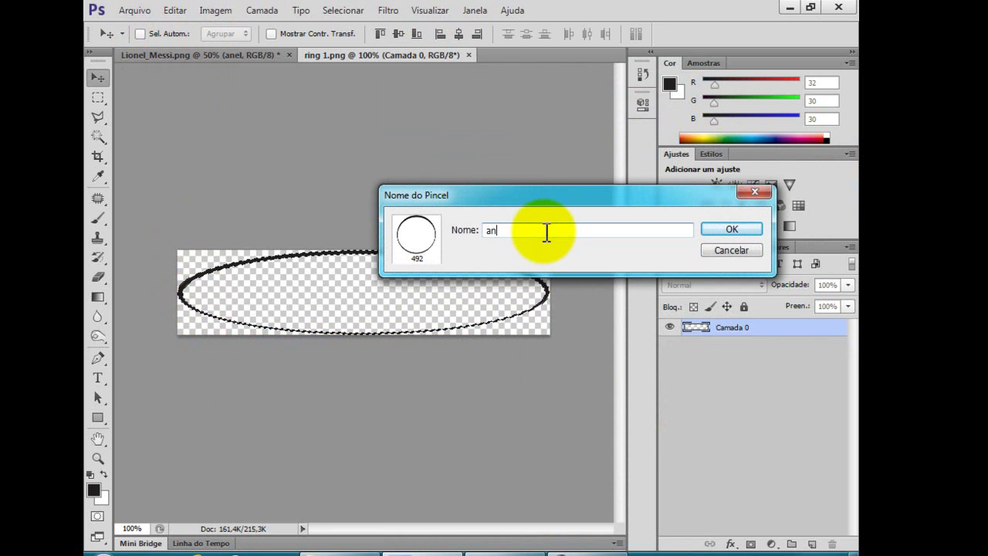
key("Return")
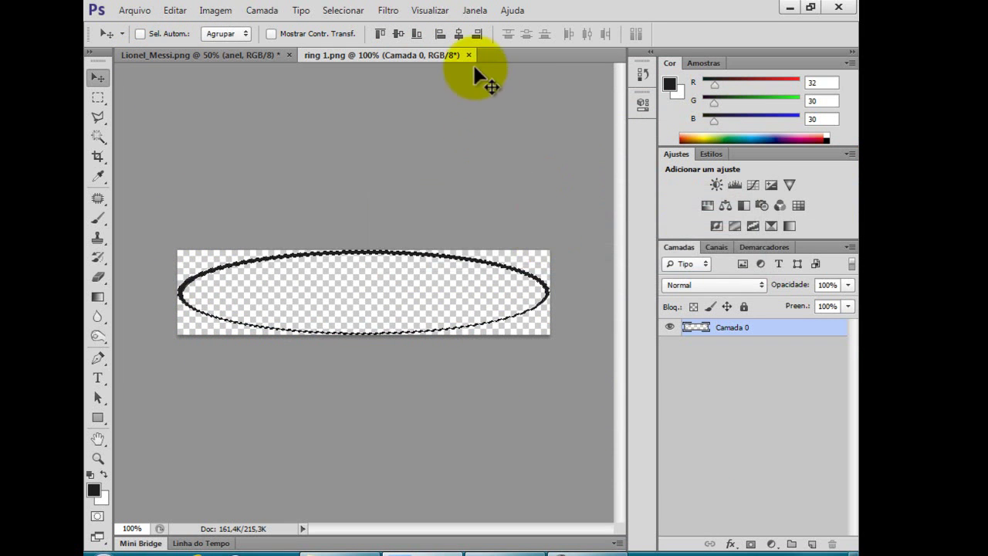
Close the ring 1 document and check the rings on the finished poster in Windows Photo Viewer.
left_click(468, 54)
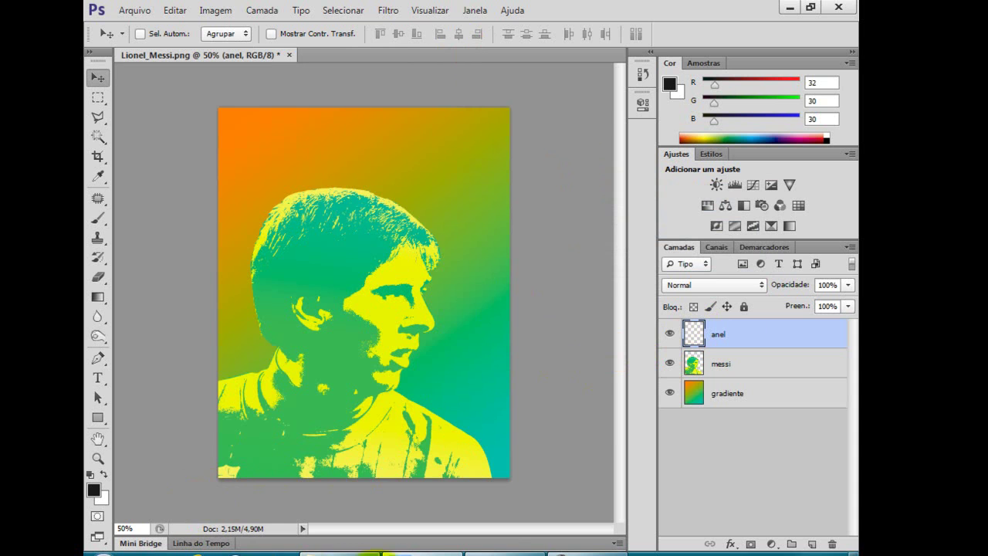
left_click(497, 552)
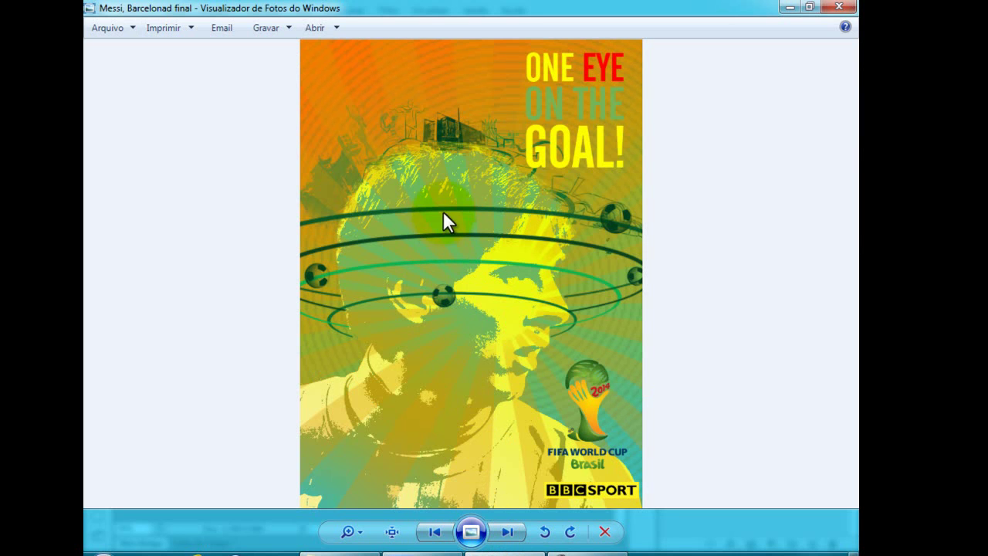
left_click(426, 551)
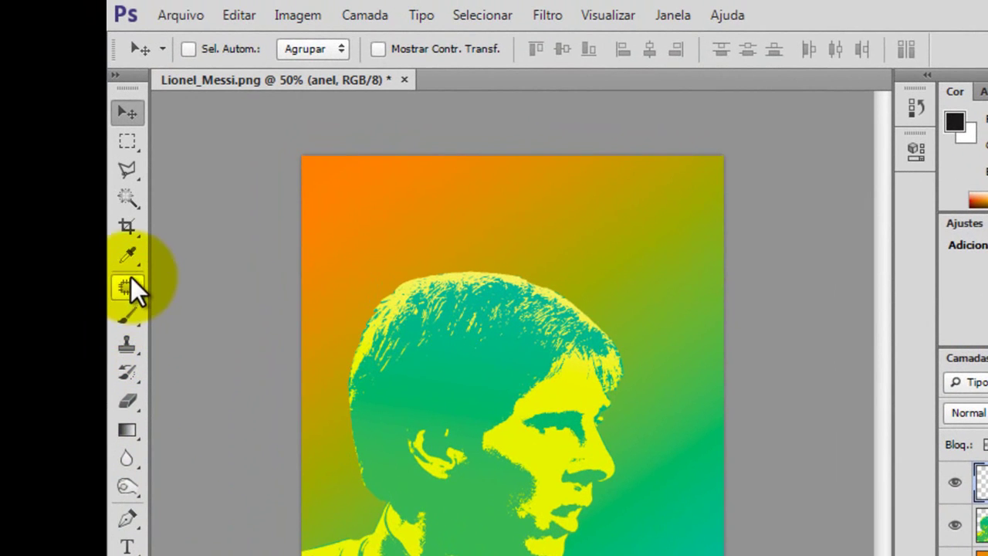
Sample the green of the gradient beside the face as foreground colour, RGB 102, 183, 106.
left_click(99, 178)
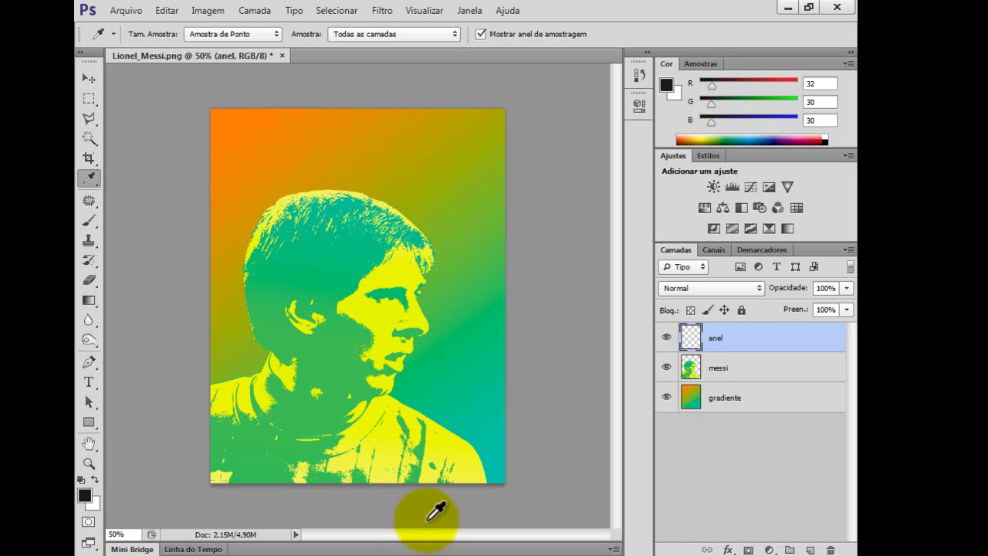
left_click_drag(432, 420, 454, 339)
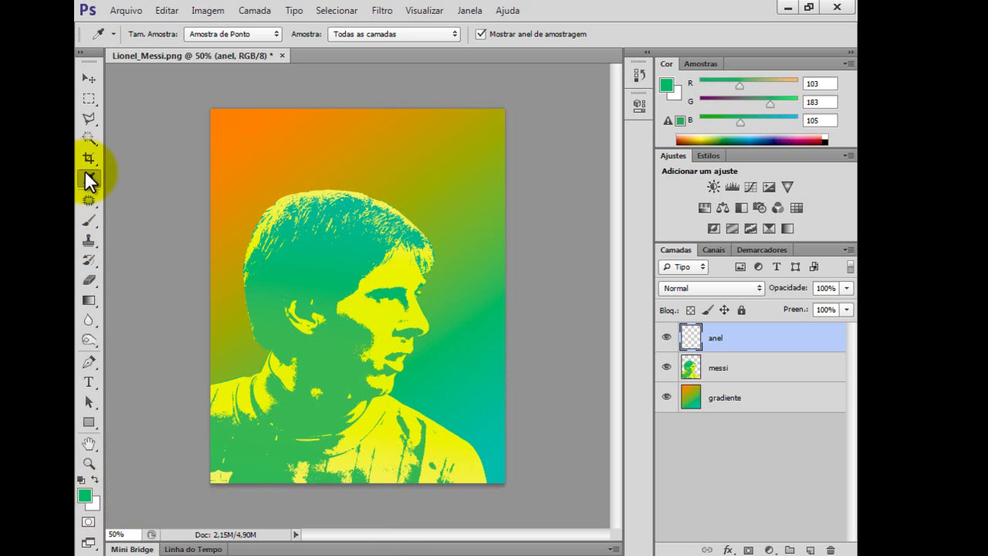
left_click(456, 344)
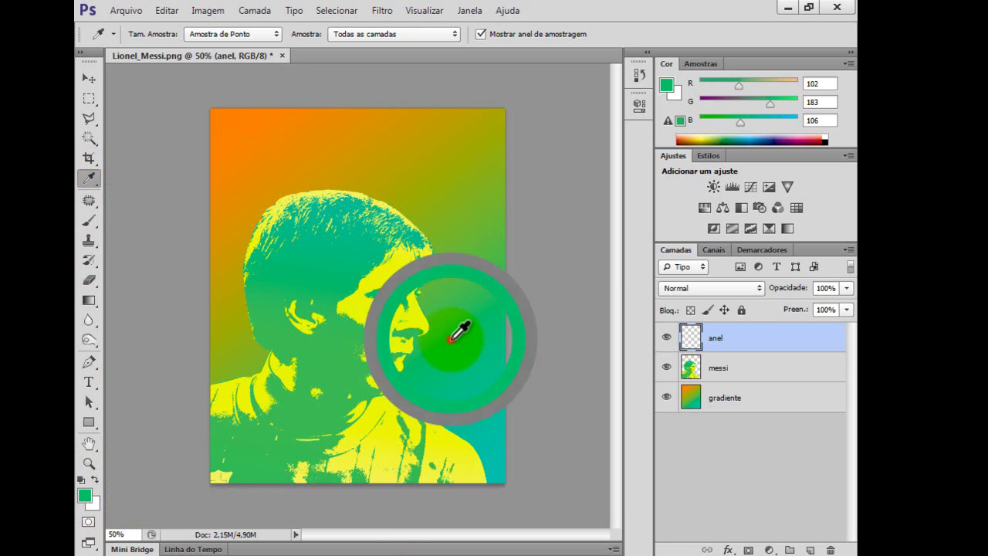
Choose the Brush tool with the custom 492 px ring brush.
left_click(90, 221)
left_click(151, 36)
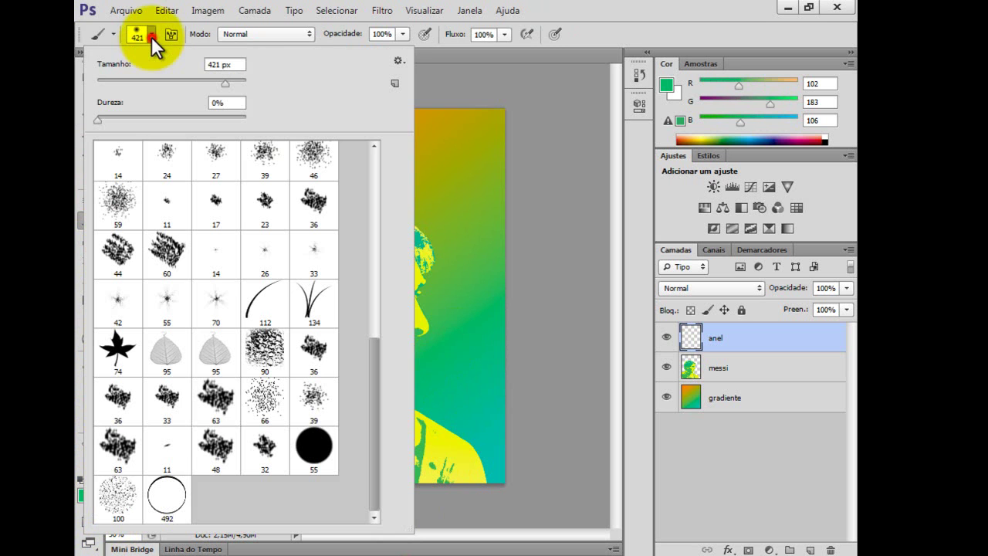
left_click(168, 494)
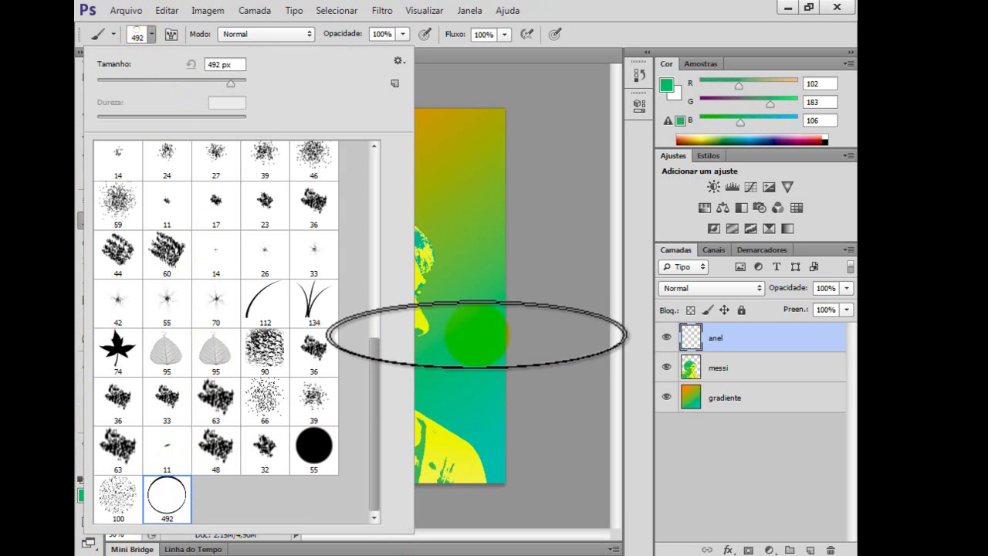
left_click(476, 334)
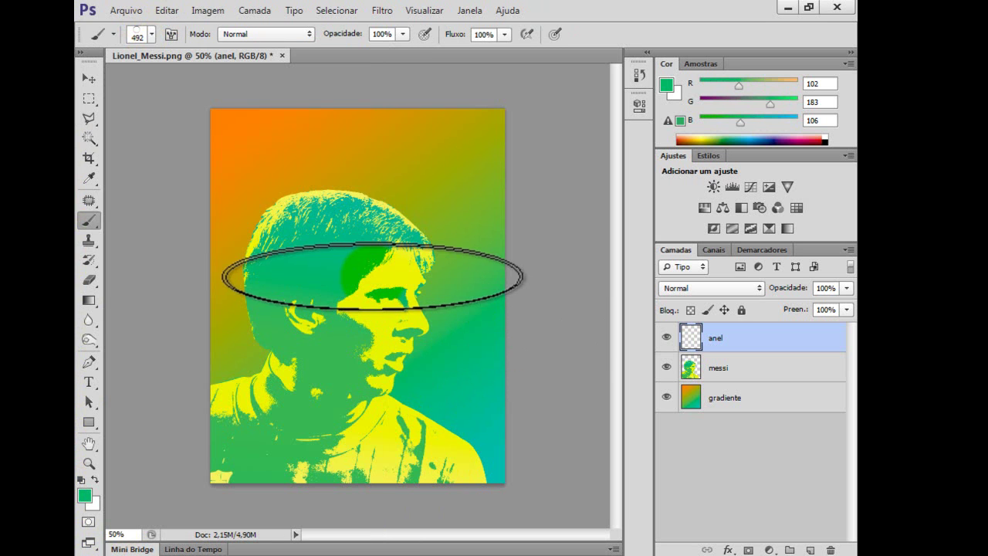
Set the ring brush's size to 1200 px.
right_click(360, 266)
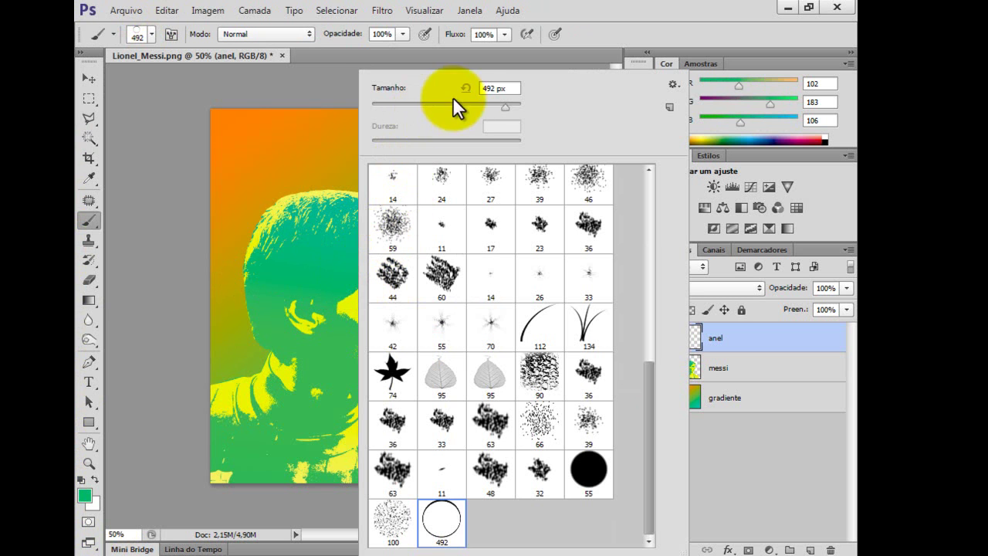
left_click_drag(508, 106, 510, 106)
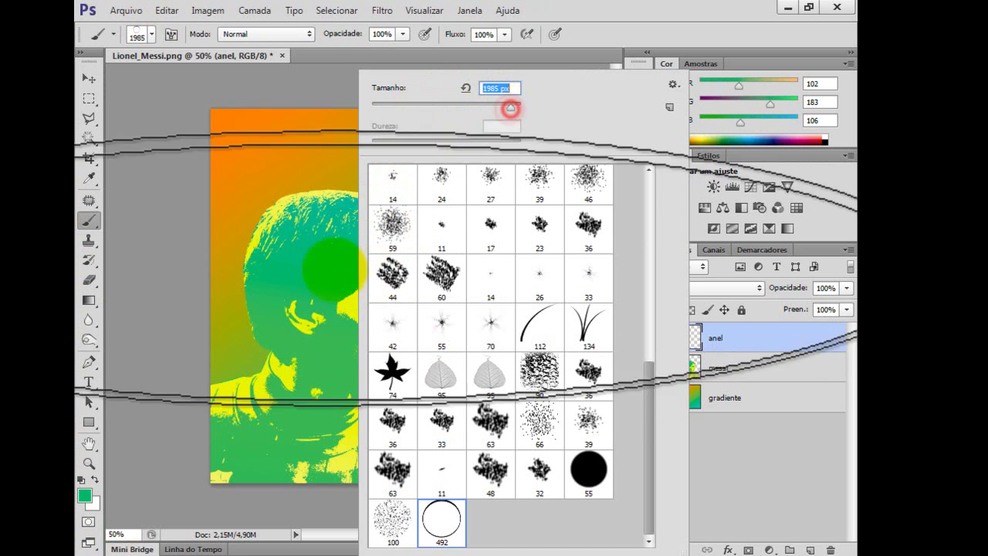
left_click(513, 90)
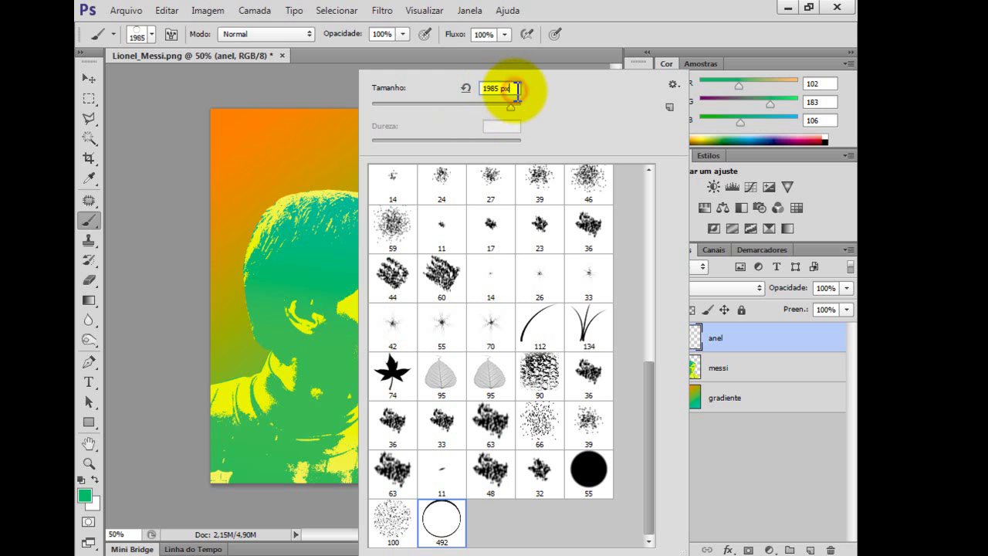
left_click_drag(515, 90, 467, 91)
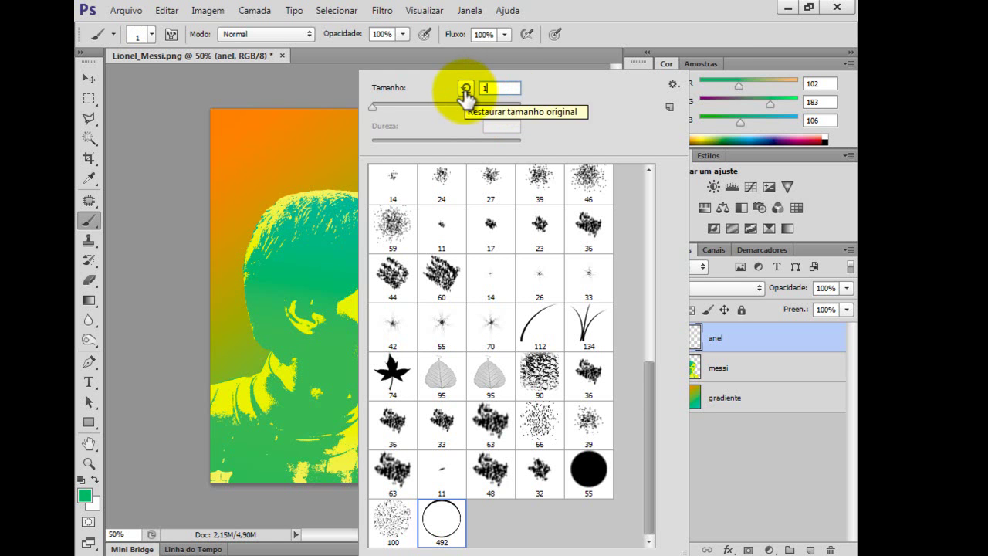
type("1200")
key("Return")
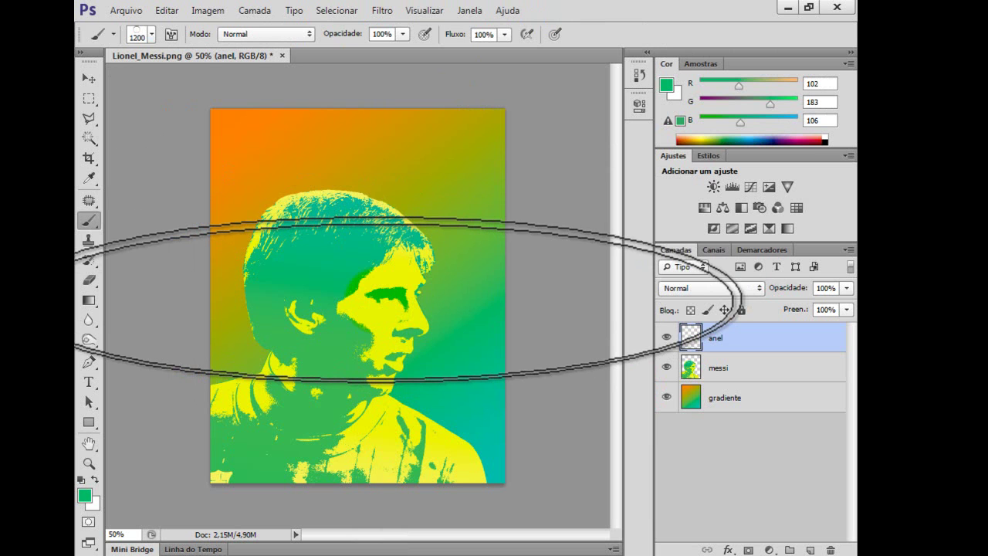
Reduce the ring brush's size in stages to 500 px, trying its fit around the head.
key("bracketleft")
key("bracketleft")
key("bracketleft")
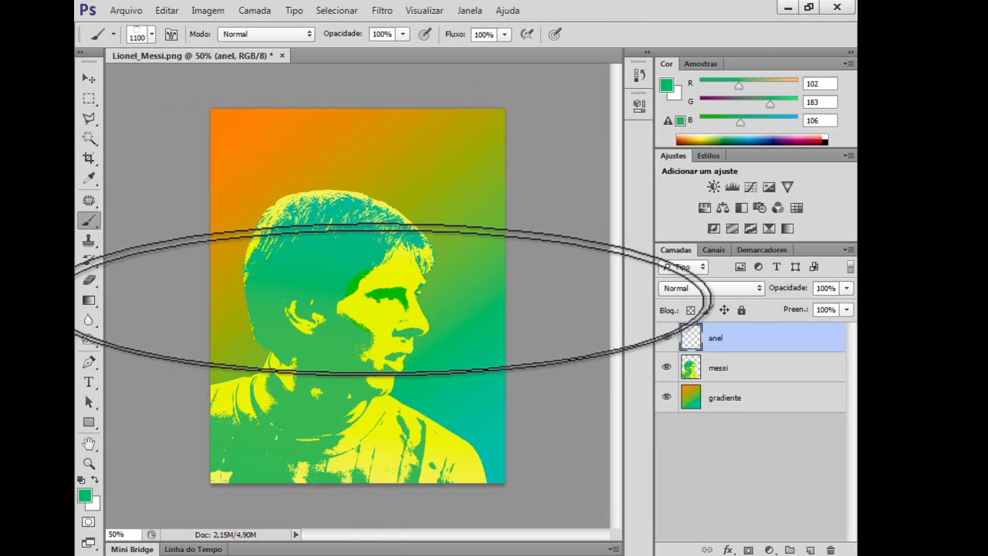
left_click(333, 322)
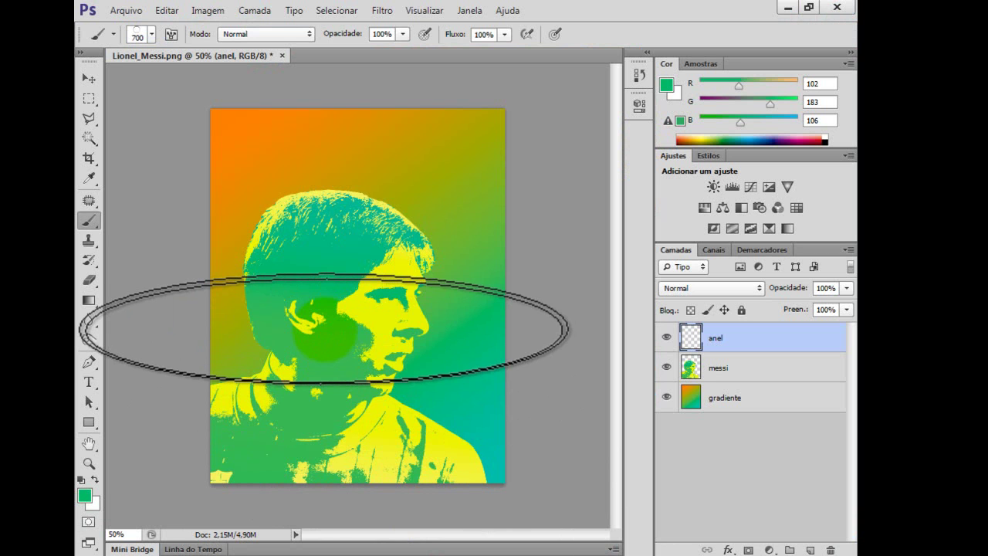
key("bracketleft")
key("bracketleft")
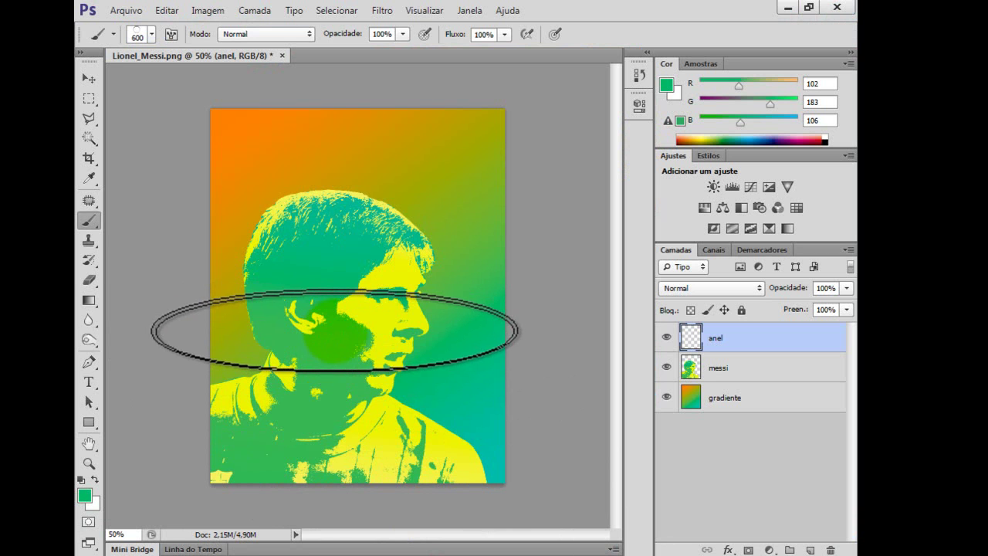
key("bracketleft")
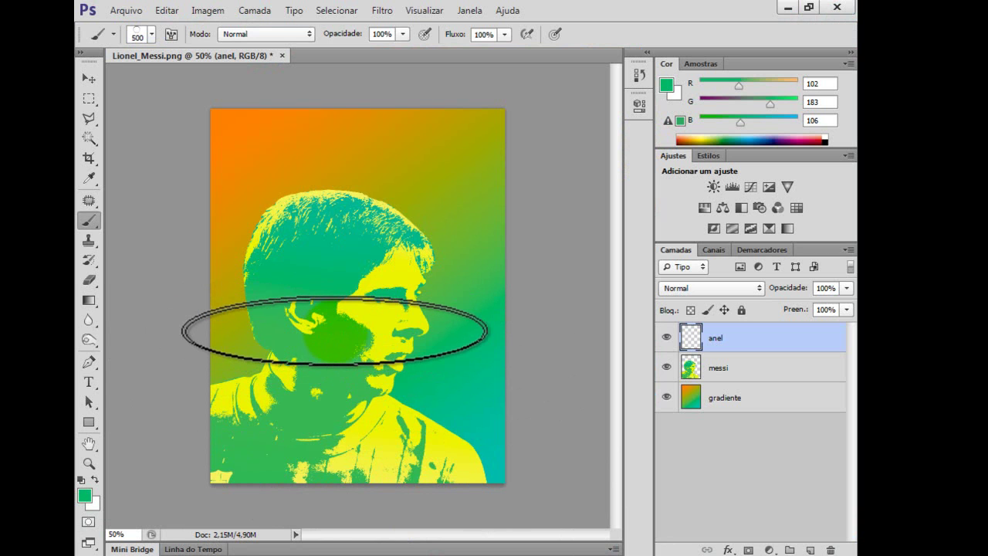
Set the ring brush's size to 650 px.
left_click(153, 34)
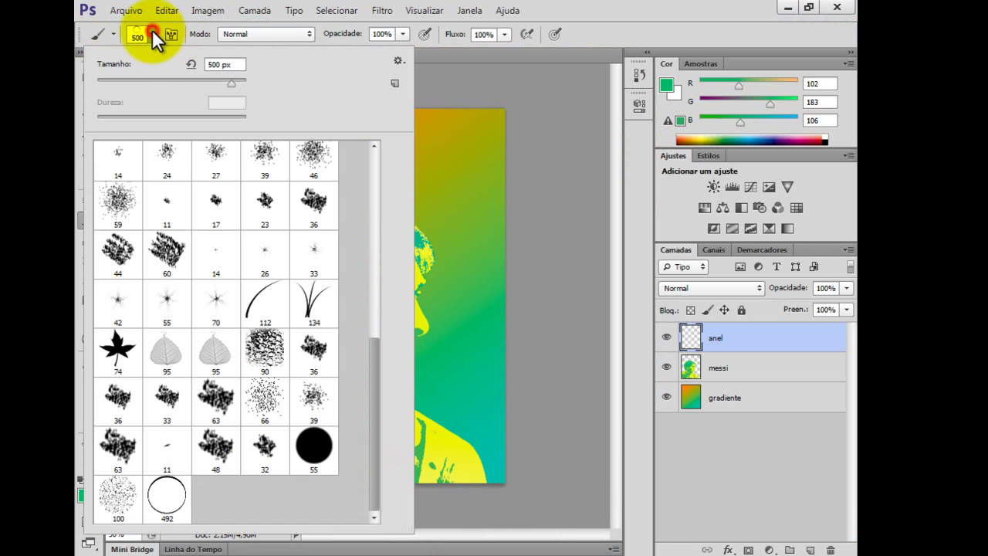
left_click(207, 65)
left_click_drag(234, 64, 202, 66)
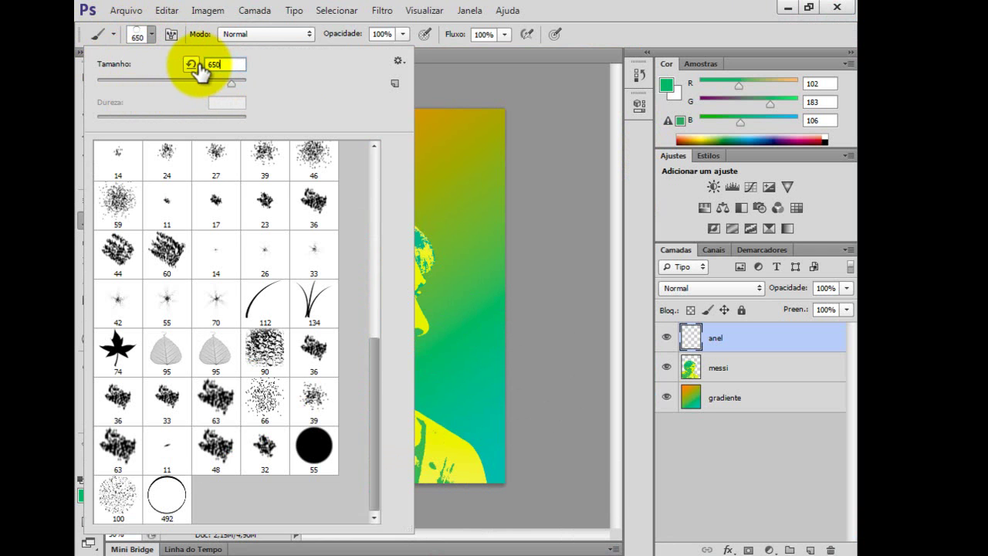
type("650")
key("Return")
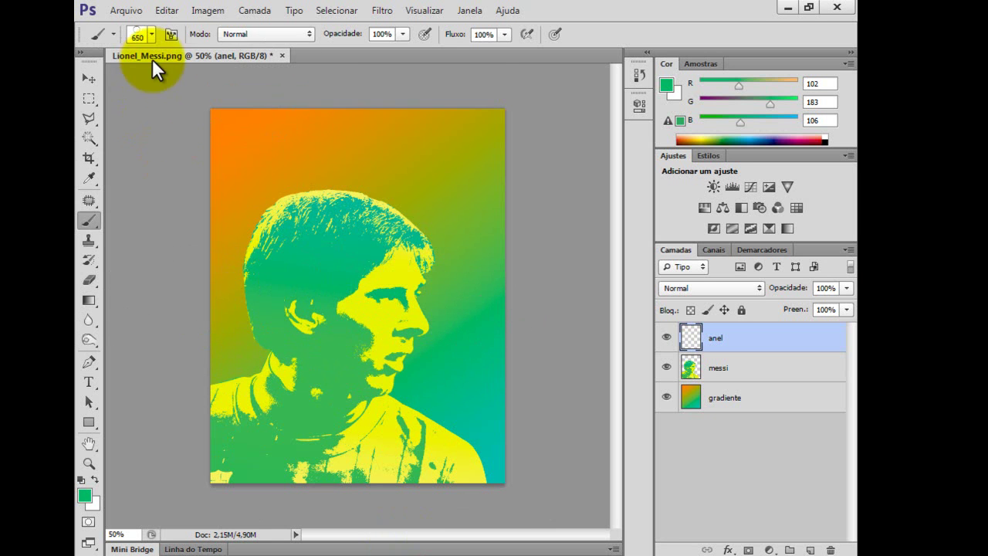
Set the ring brush's size to 590 px and stamp a green ring around the head at ear level on the anel layer.
left_click(152, 32)
left_click_drag(236, 64, 200, 65)
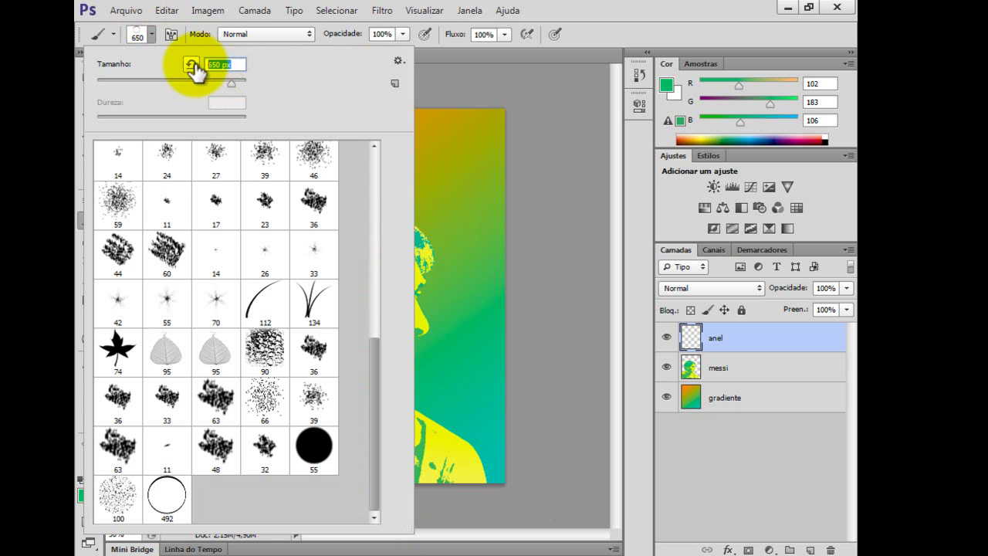
type("590")
key("Return")
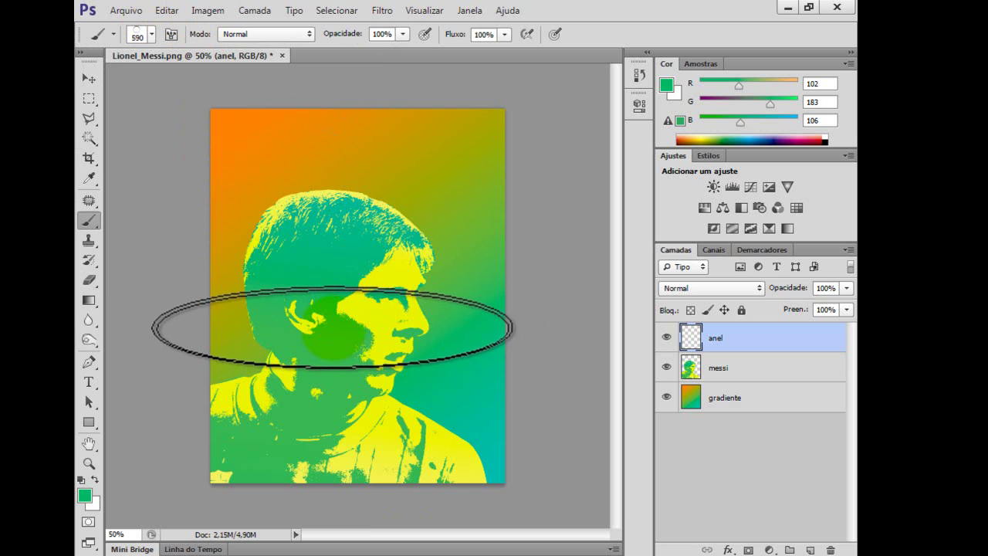
left_click(332, 328)
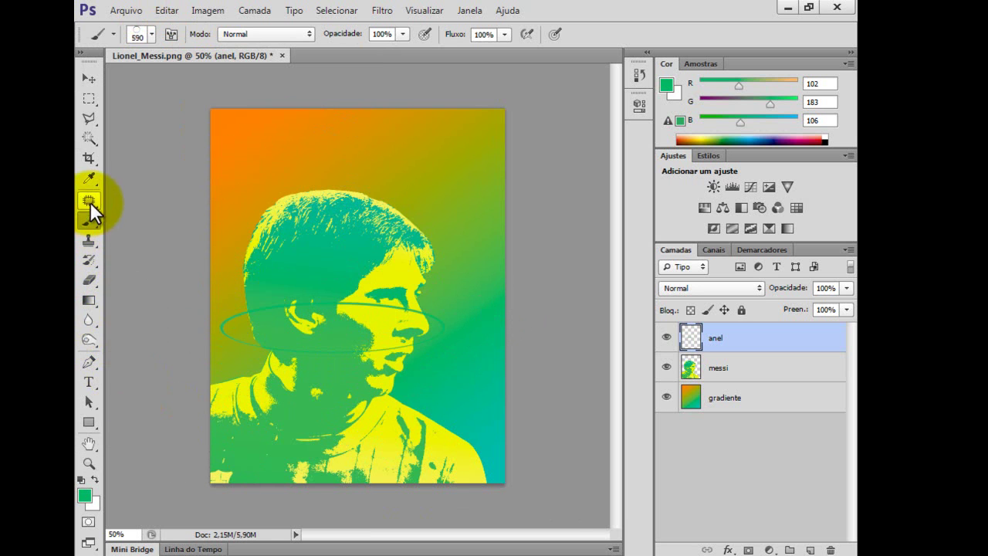
Erase the lower arc of the anel ring where it crosses the neck and mouth, using a 78 px eraser.
left_click(91, 282)
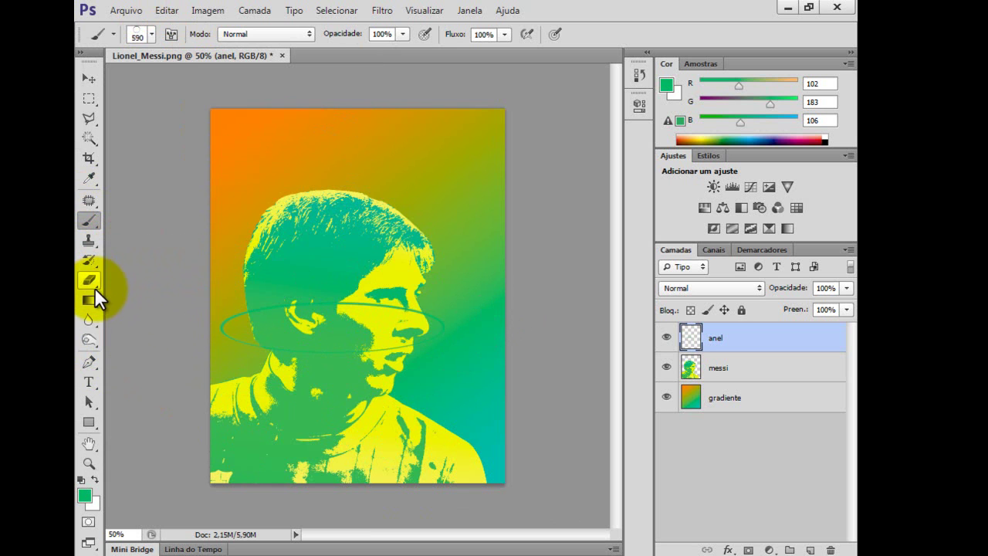
left_click(153, 36)
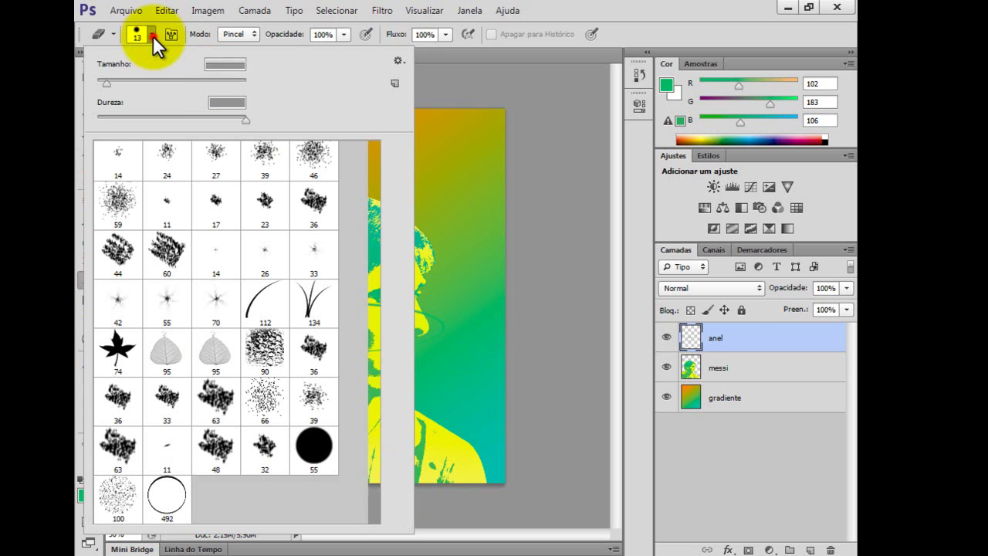
left_click(154, 82)
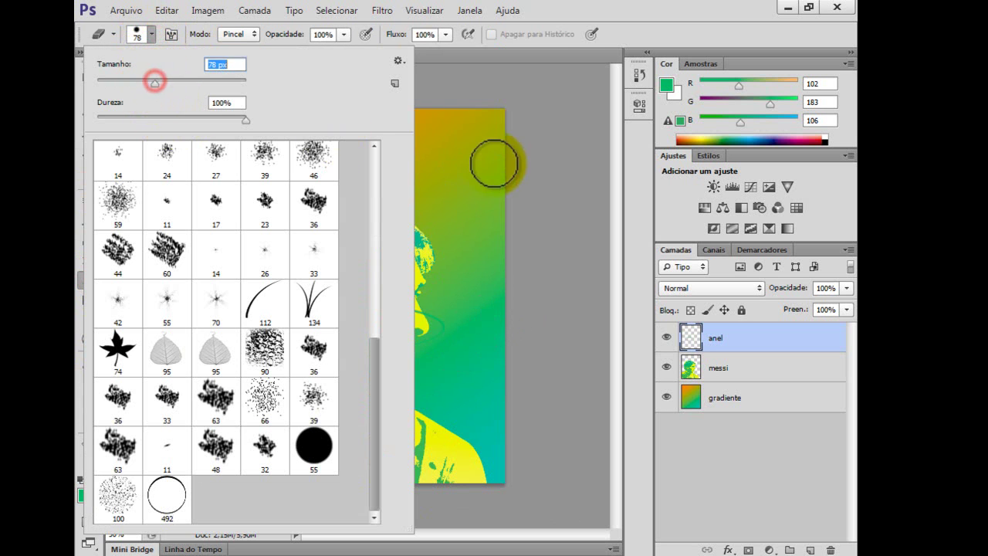
left_click(494, 161)
left_click(277, 343)
left_click_drag(277, 343, 382, 347)
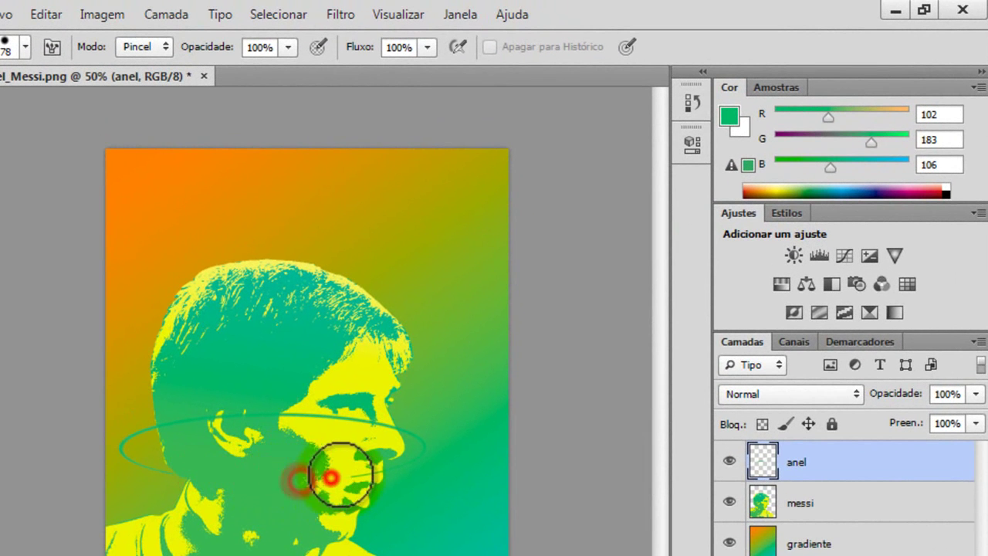
left_click_drag(341, 474, 357, 468)
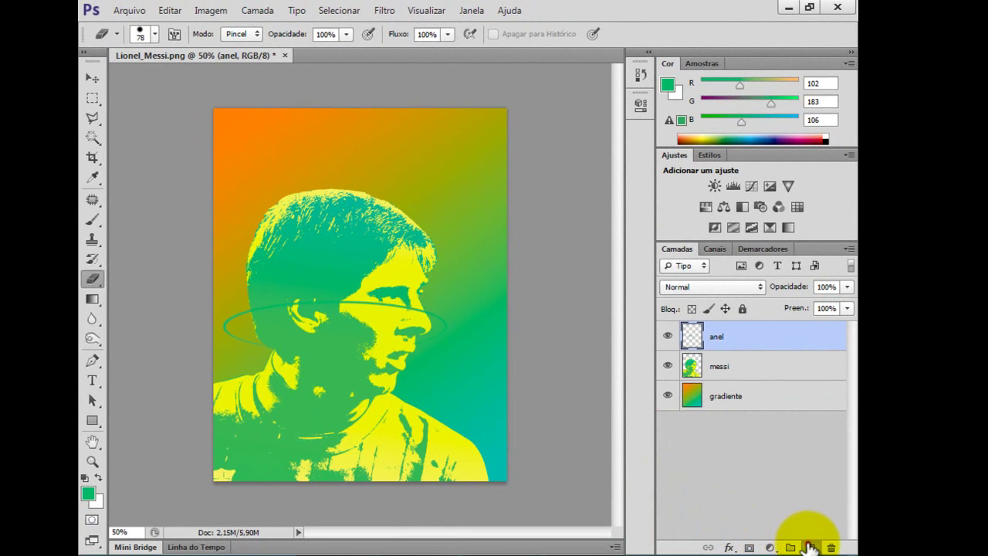
Add a new layer named anel 2 and set the ring brush's size to 700 px.
left_click(810, 547)
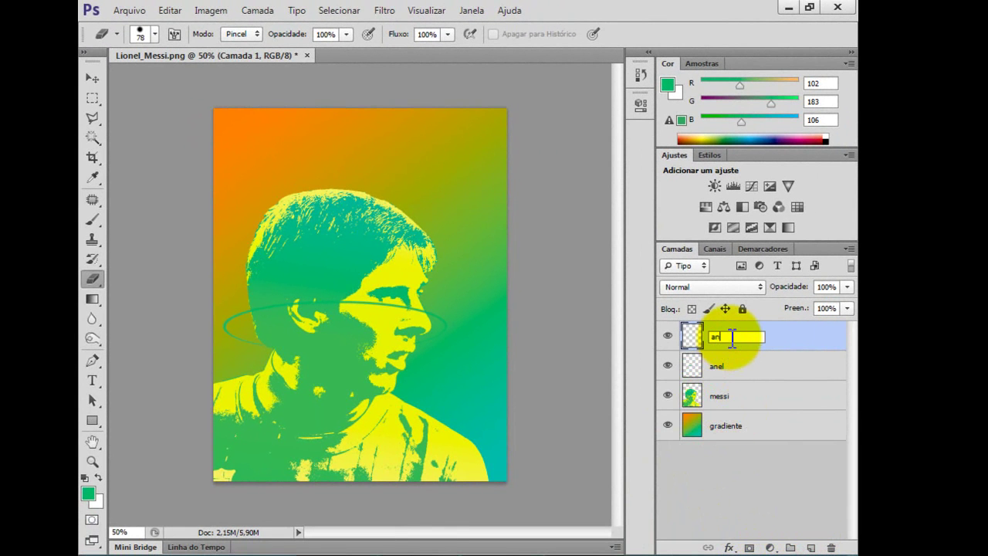
key("Return")
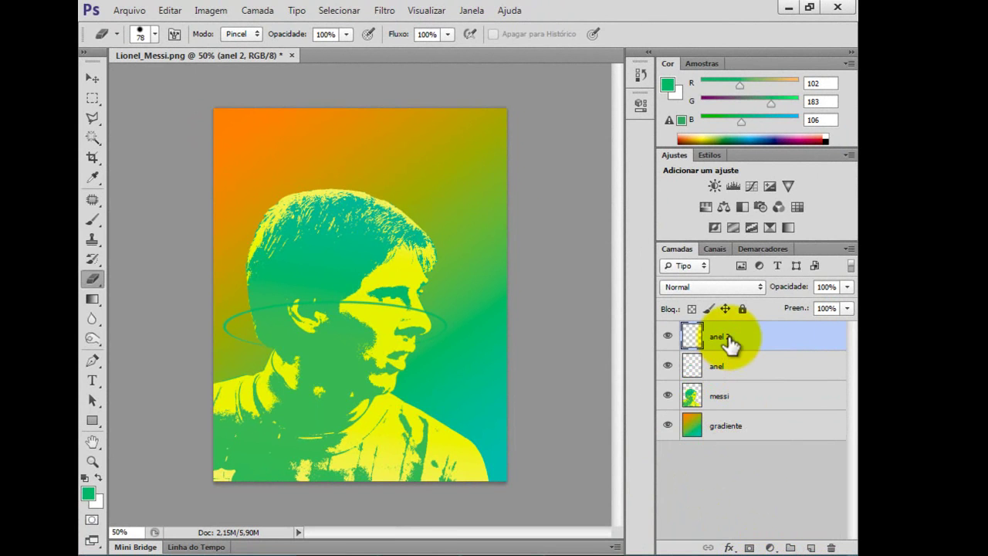
left_click(92, 222)
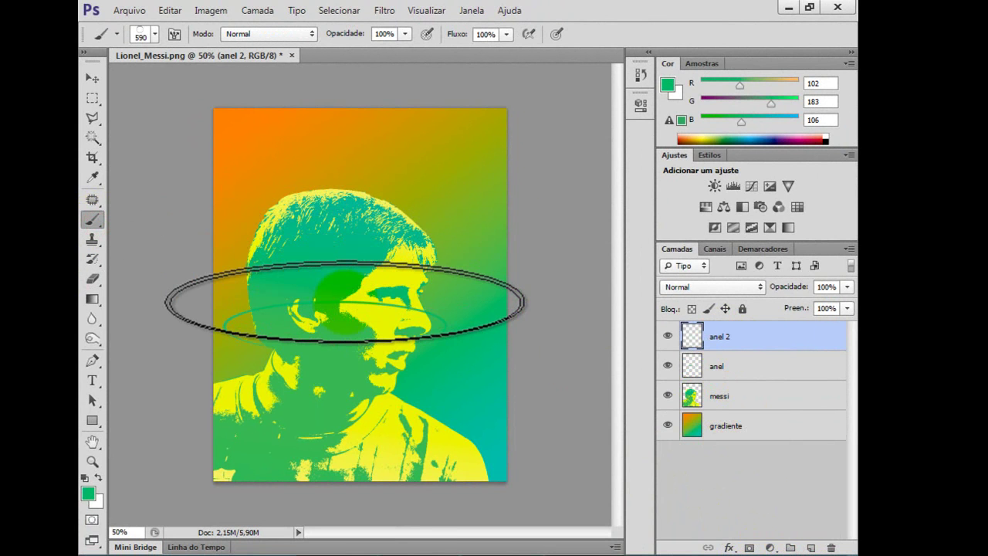
key("bracketright")
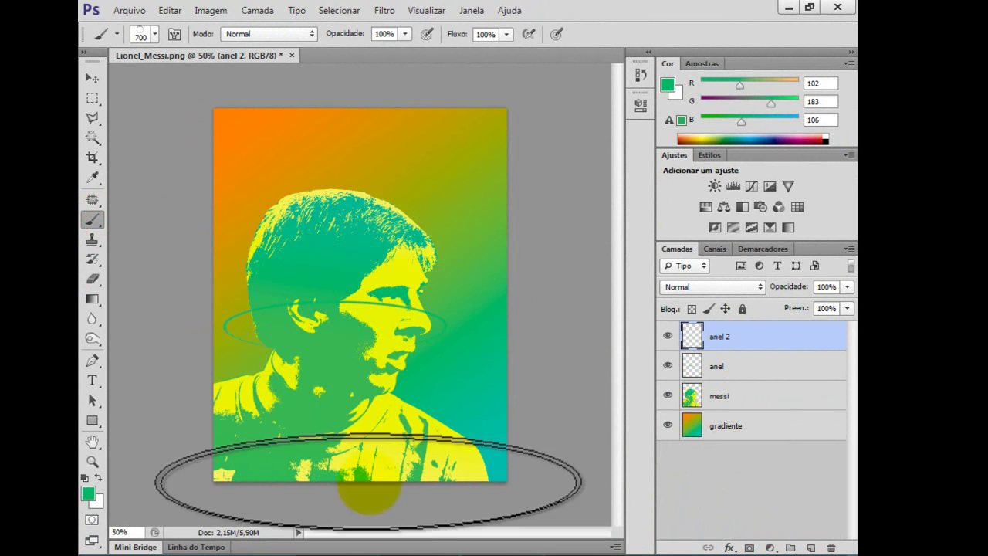
Check the ring colours in the reference poster and set the foreground colour to green with RGB 73, 157, 77.
left_click(467, 550)
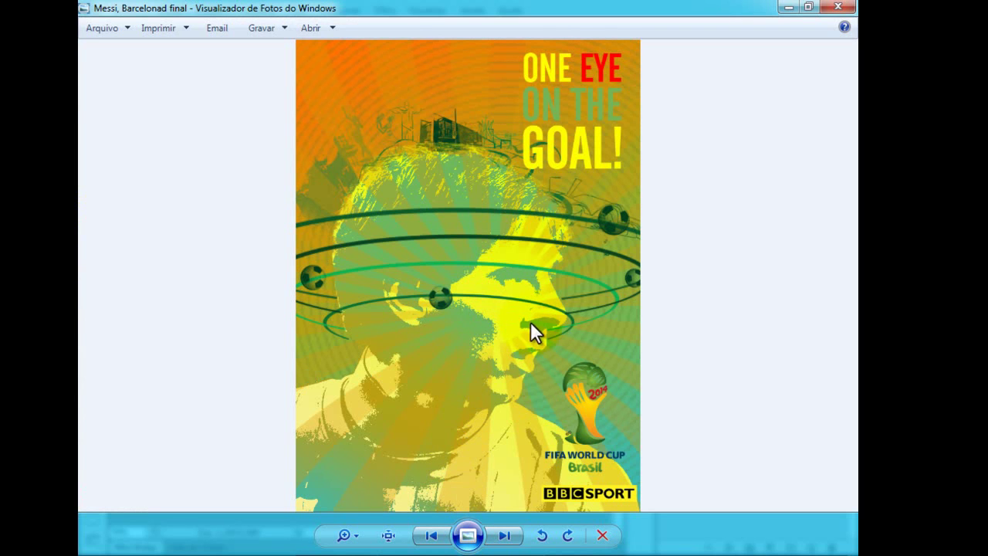
key("alt+Tab")
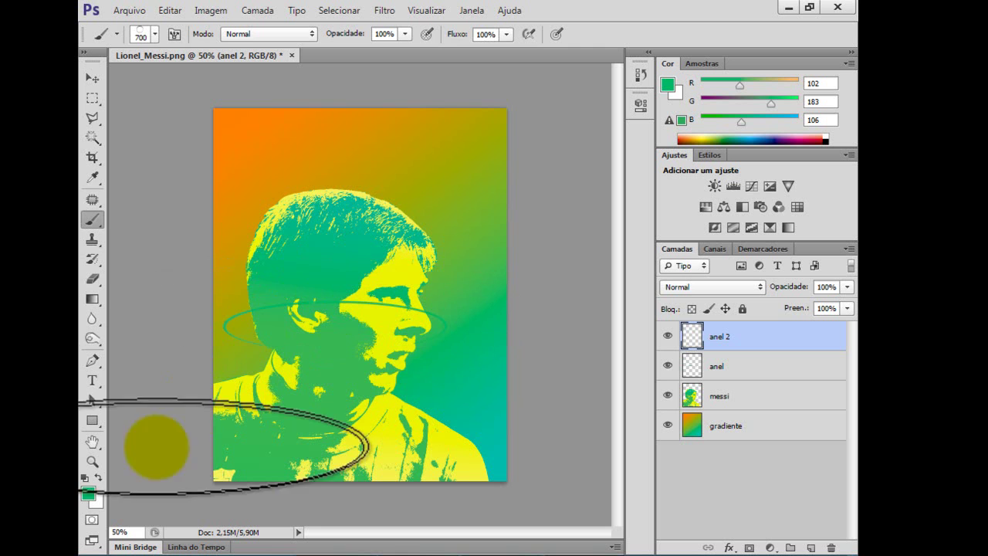
key("i")
left_click(88, 495)
left_click(493, 318)
left_click(747, 242)
key("b")
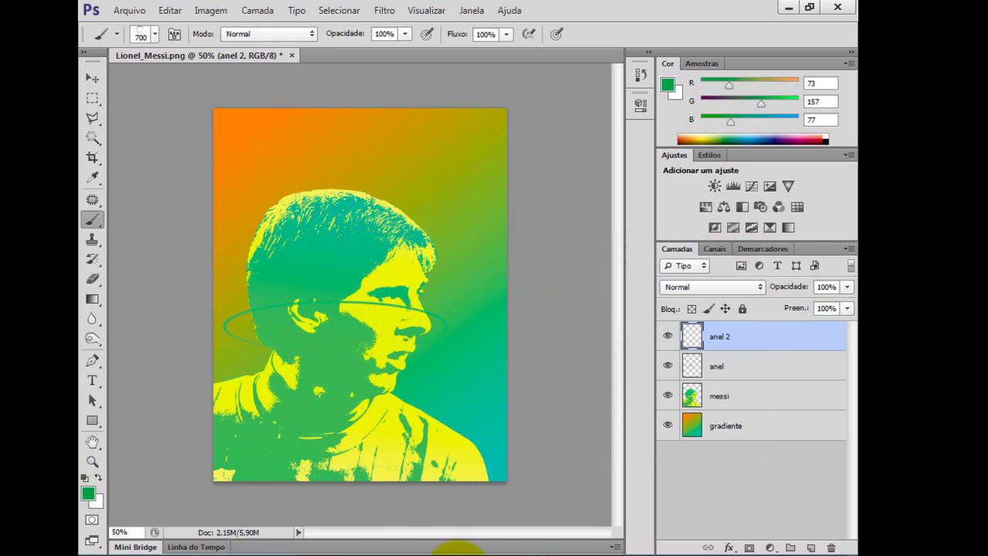
Stamp a 700 px green ring around the head at eye level on the anel 2 layer and erase its lower arc across the face.
left_click(481, 551)
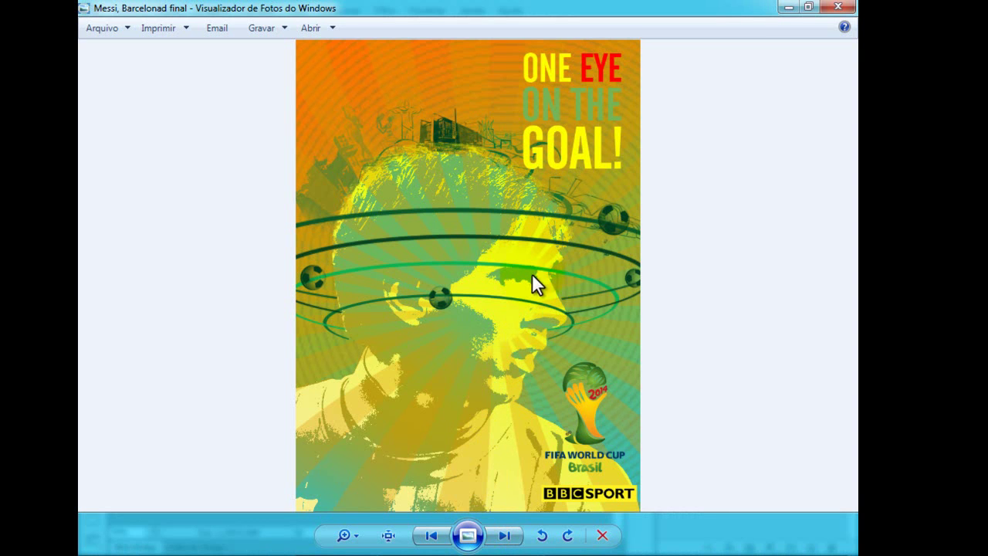
left_click(411, 551)
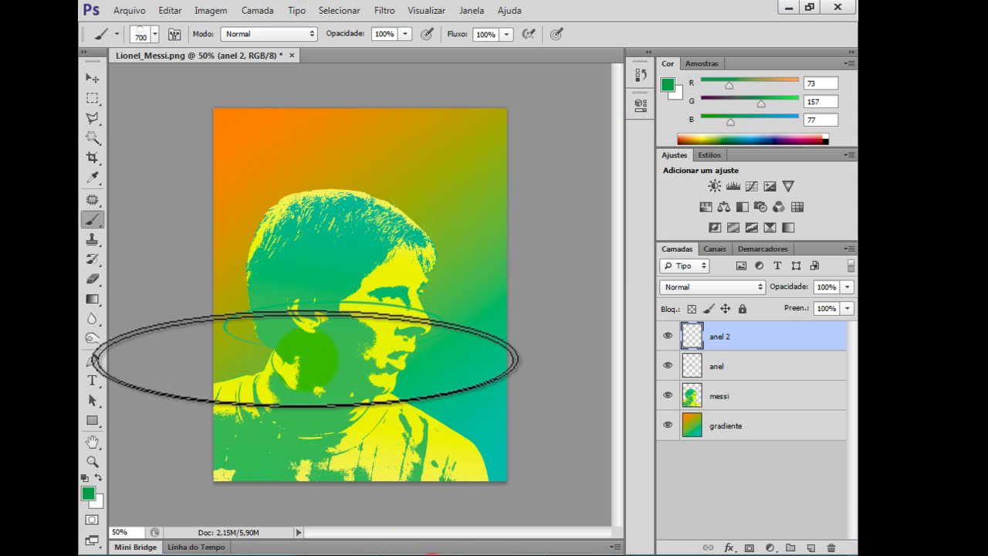
left_click(328, 311)
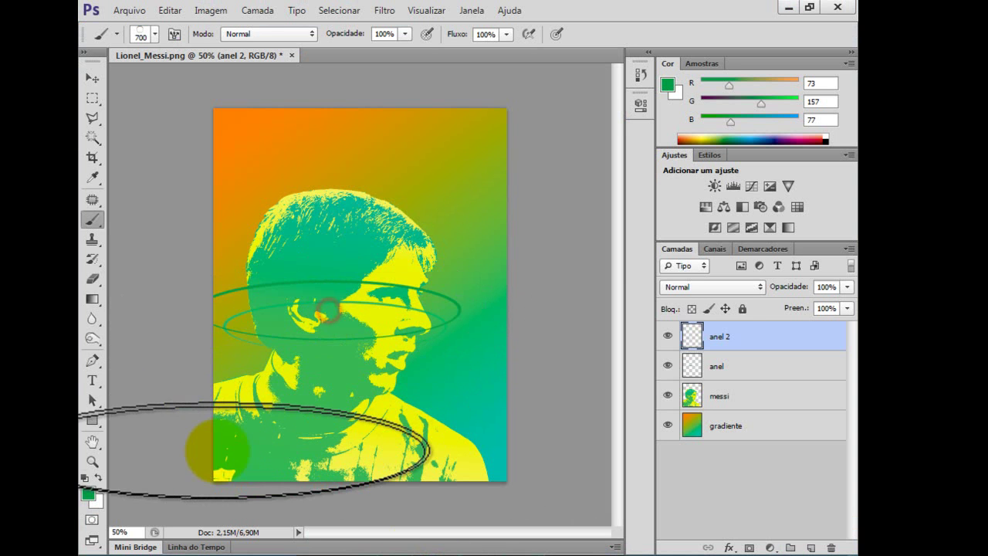
key("ctrl+z")
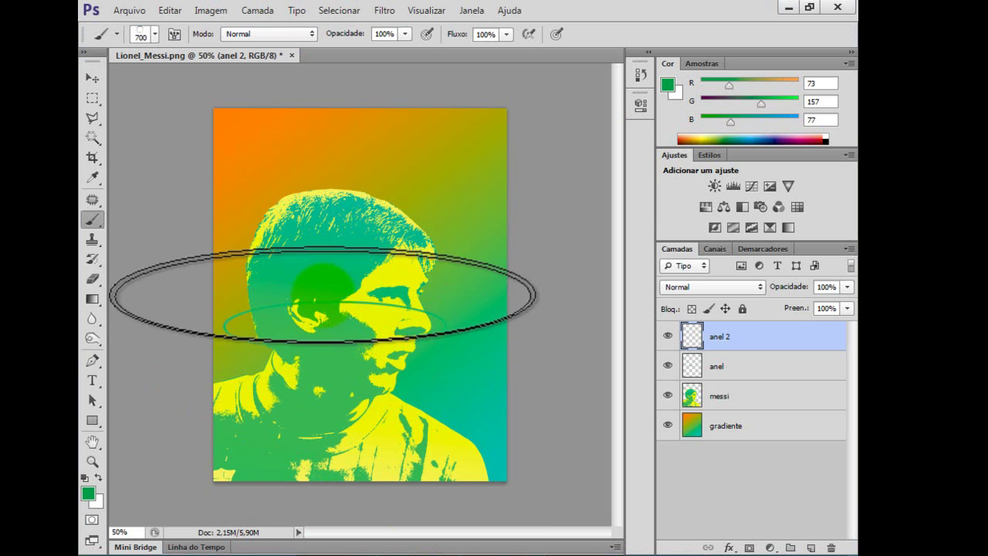
left_click(342, 292)
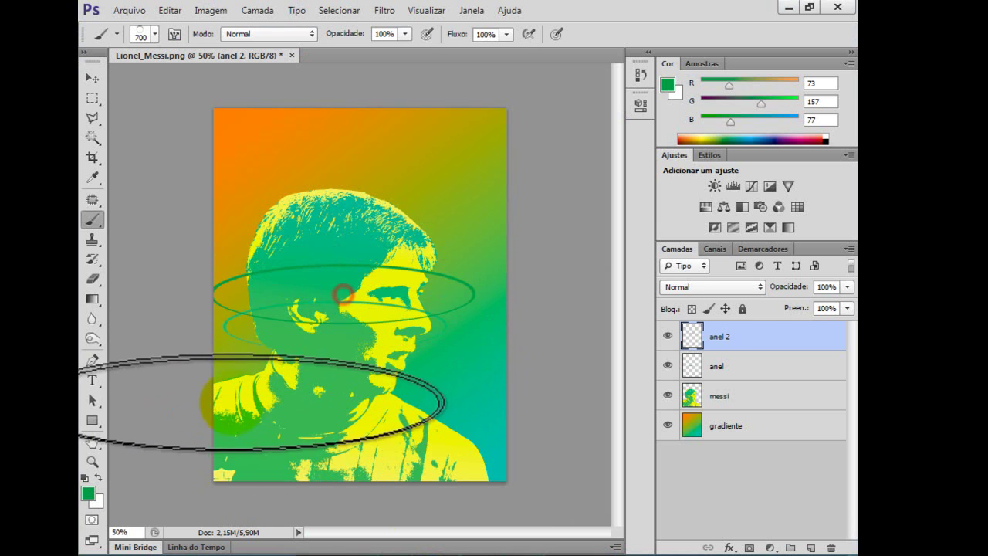
left_click(92, 279)
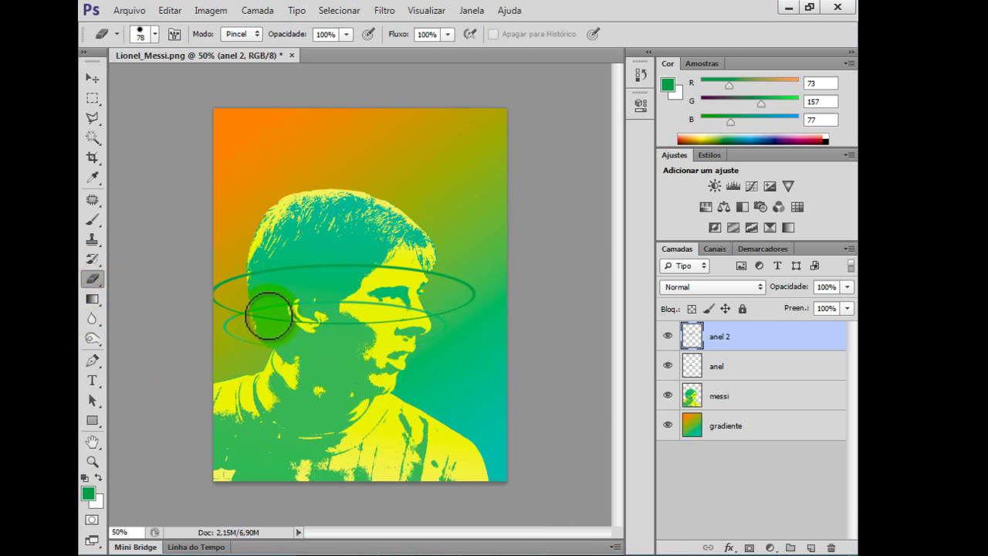
left_click_drag(283, 316, 415, 322)
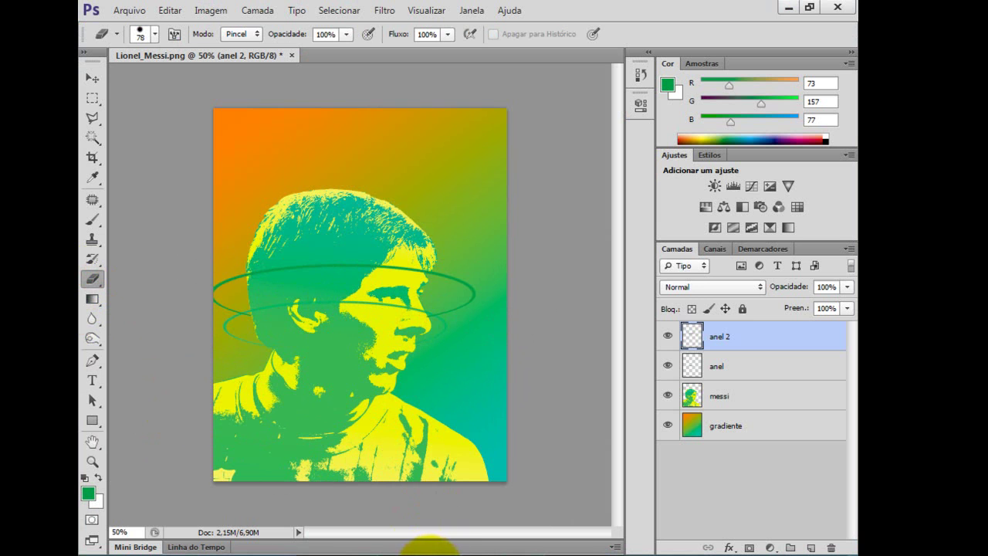
Add a new layer named anel 3 and check the upper rings in the reference poster.
left_click(811, 547)
double_click(731, 338)
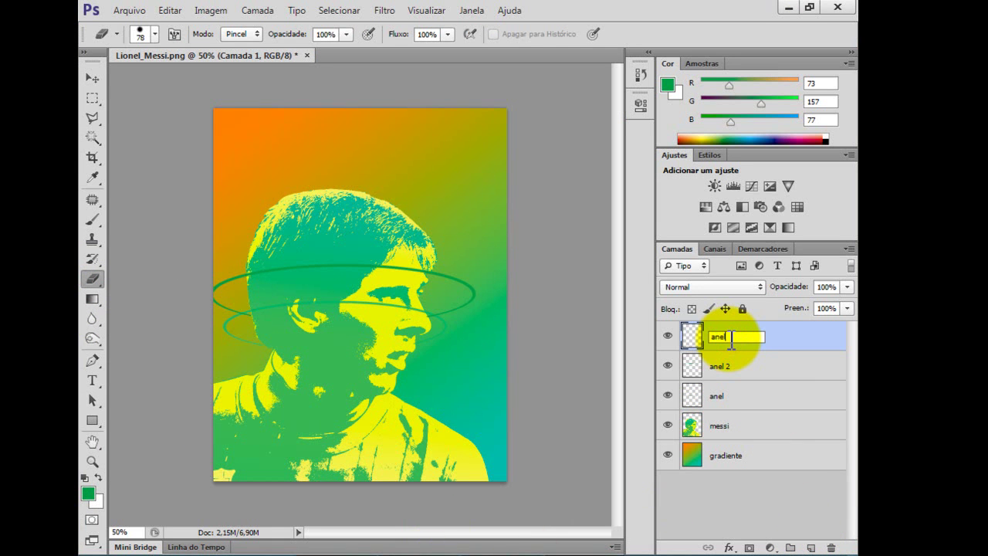
left_click(428, 551)
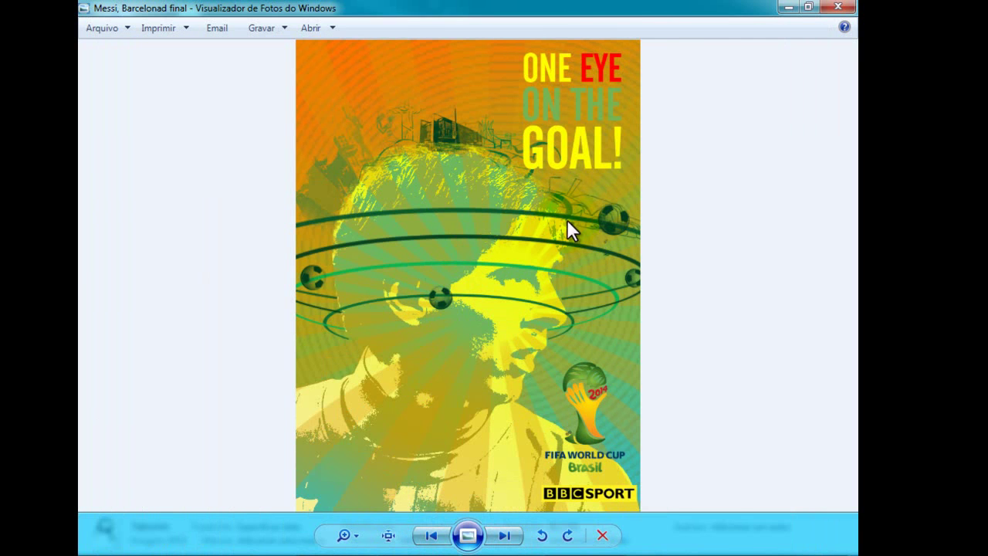
left_click(448, 549)
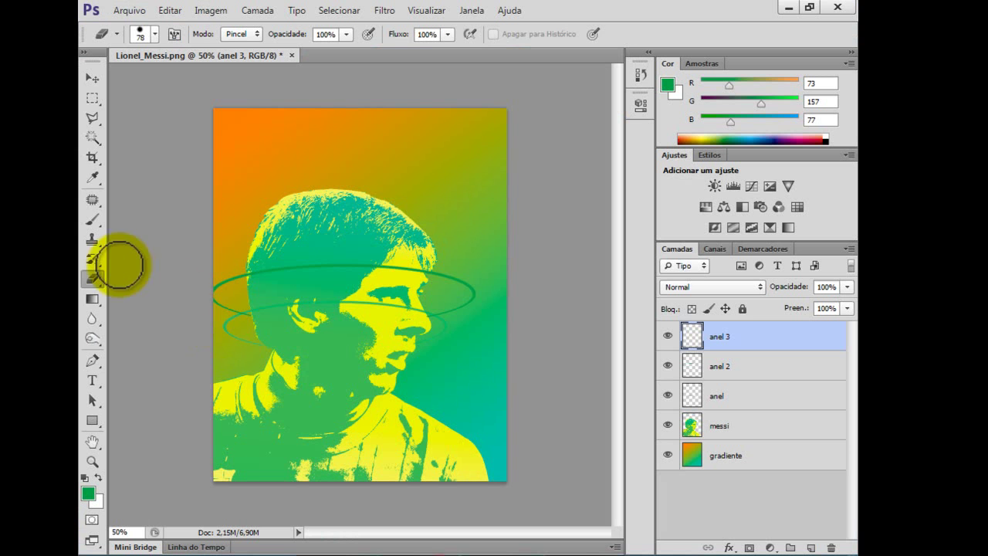
Set the ring brush's size to 1000 px and the foreground colour to dark green with RGB 24, 121, 29.
left_click(92, 219)
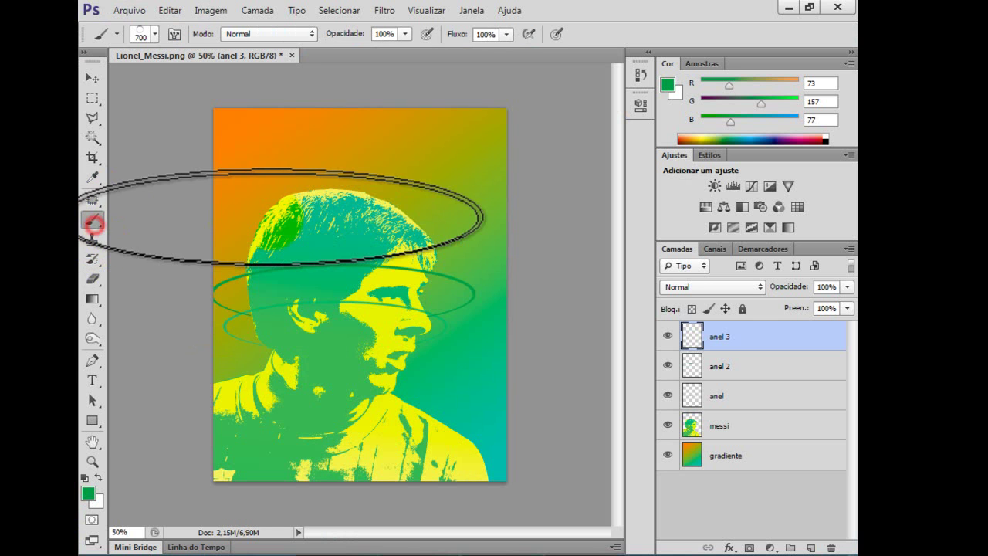
key("bracketright")
key("bracketright")
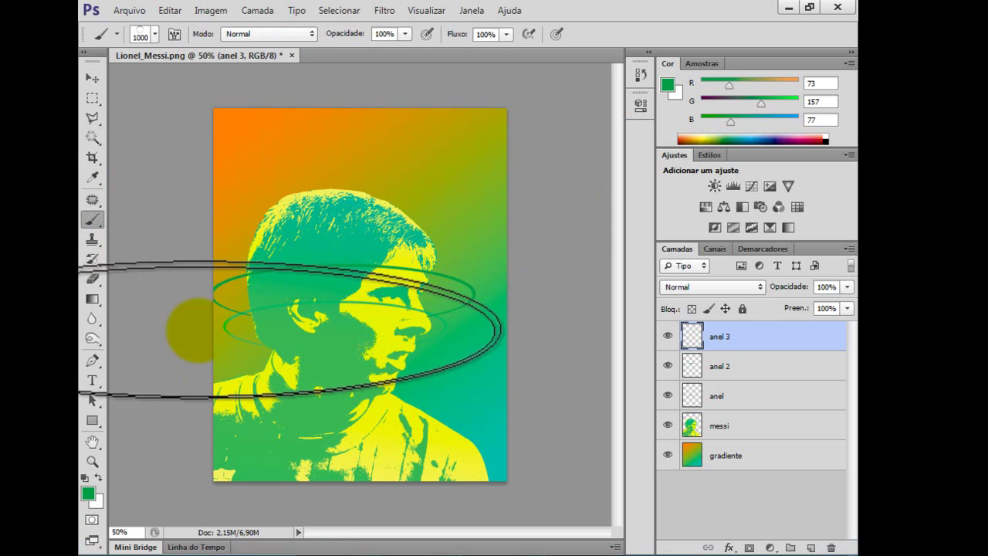
left_click(87, 486)
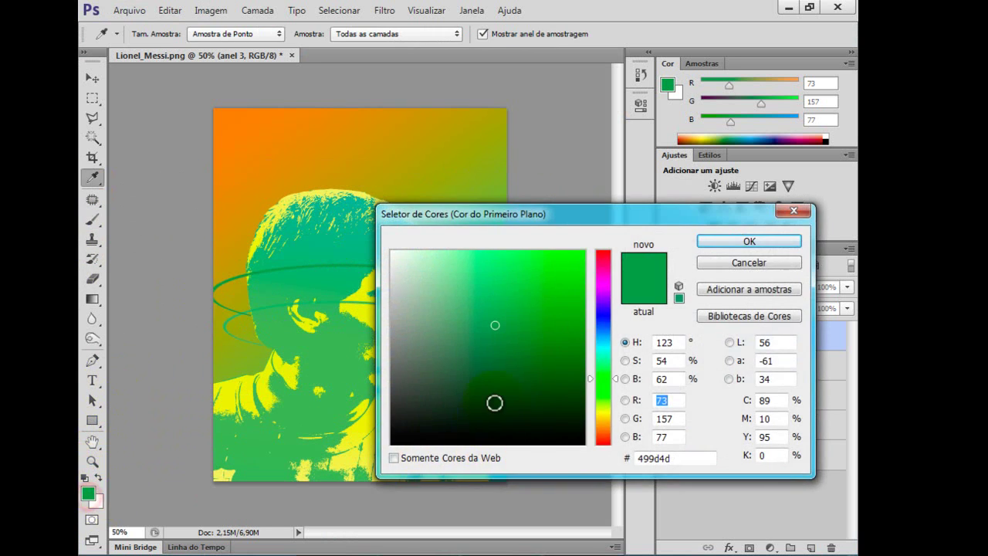
left_click_drag(536, 359, 551, 351)
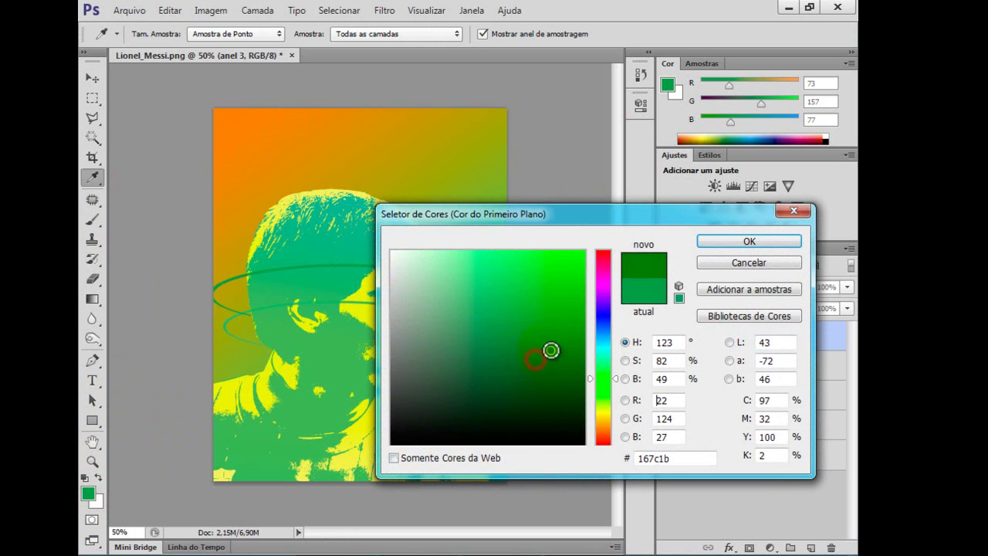
left_click(720, 244)
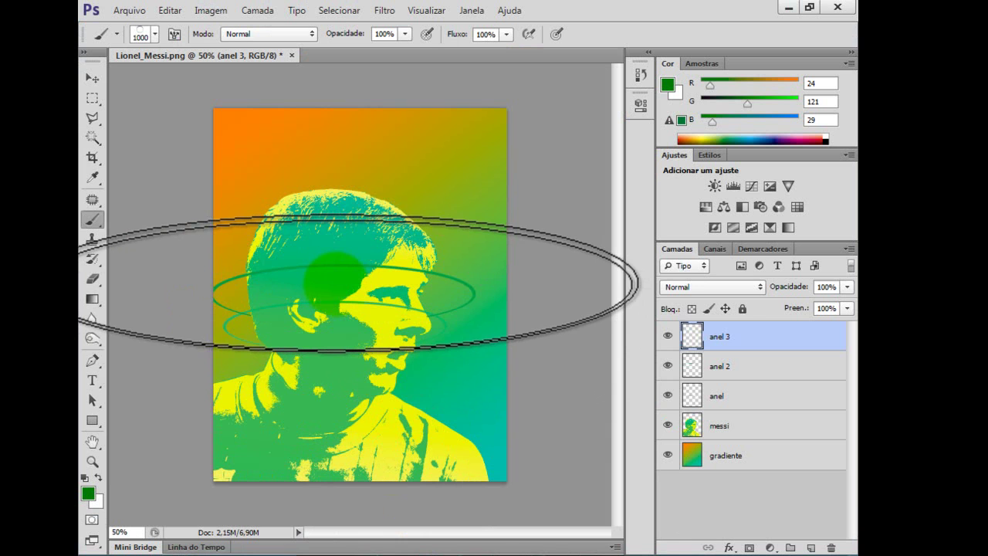
Stamp a 900 px dark green ring just above the second one on the anel 3 layer and erase its lower arc across the head.
key("bracketleft")
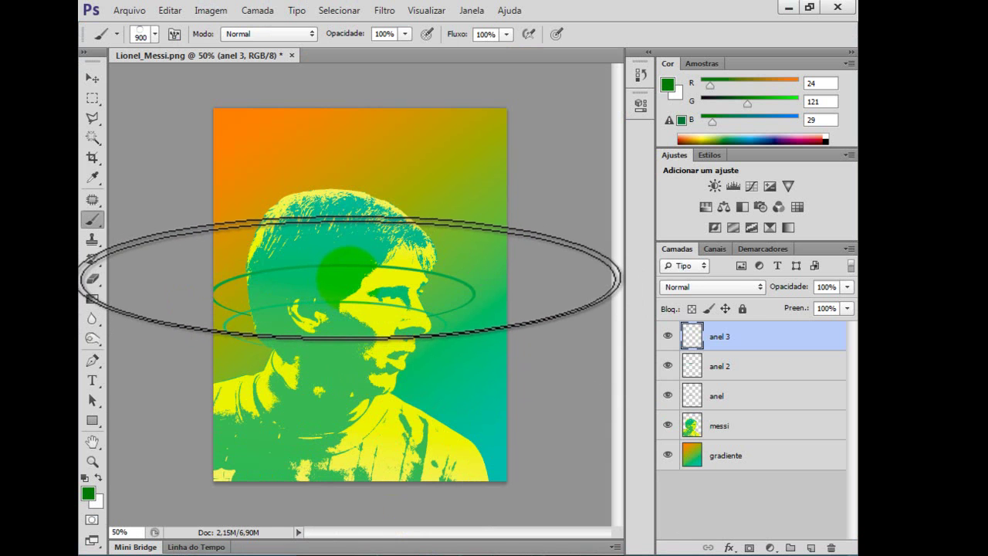
left_click(343, 278)
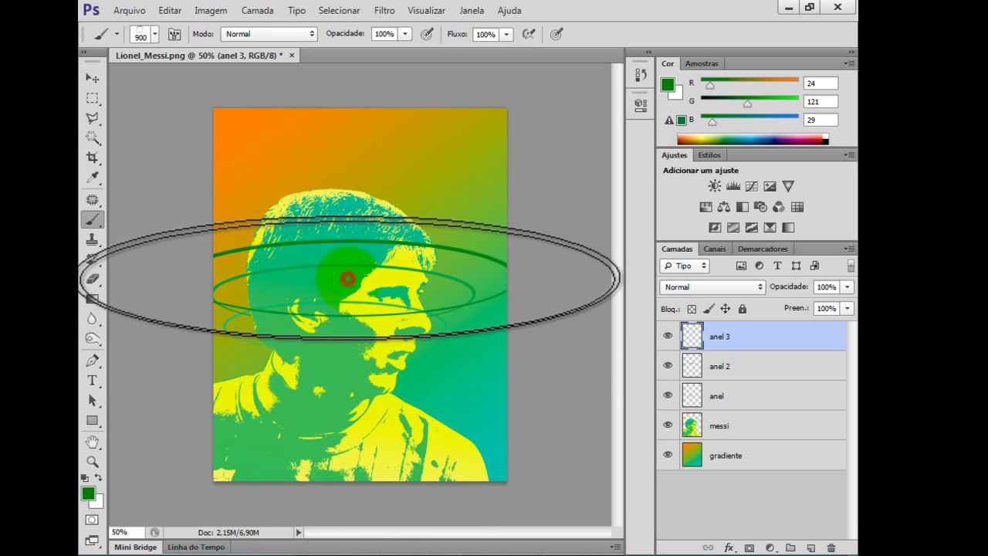
key("ctrl+z")
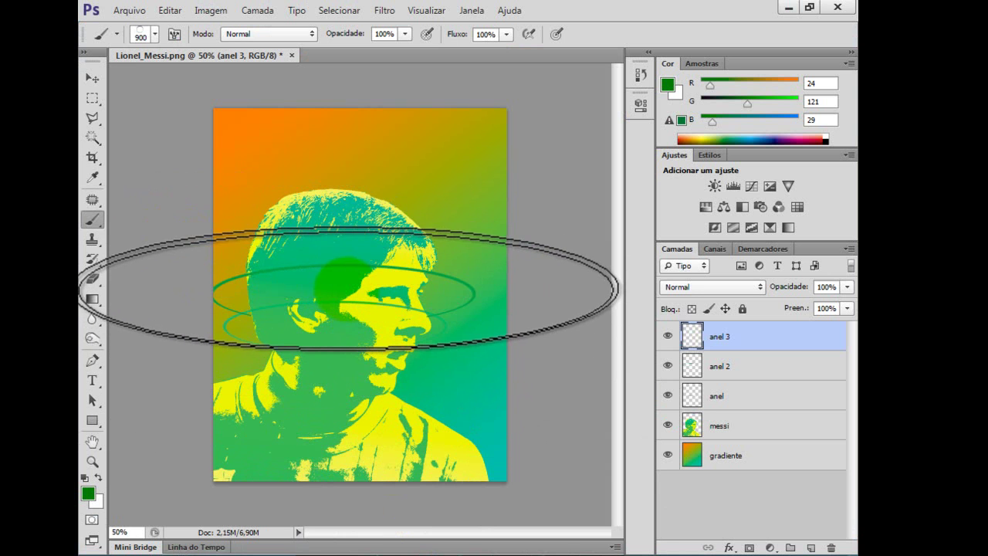
left_click(346, 290)
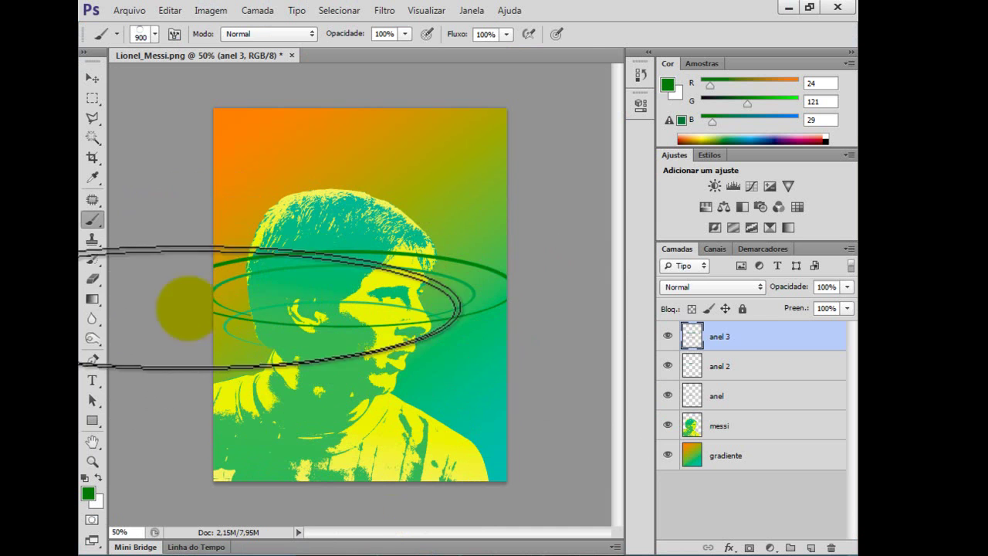
left_click(93, 277)
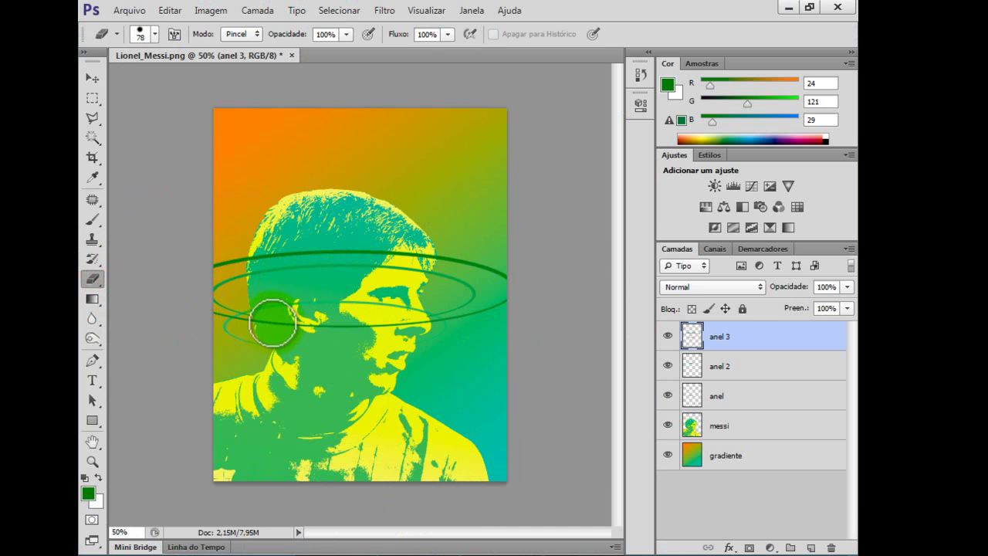
mouse_move(270, 322)
left_mouse_down()
mouse_move(367, 321)
mouse_move(380, 311)
mouse_move(413, 329)
left_mouse_up()
Add a new layer named anel 4 and set the ring brush's size to 800 px.
left_click(812, 546)
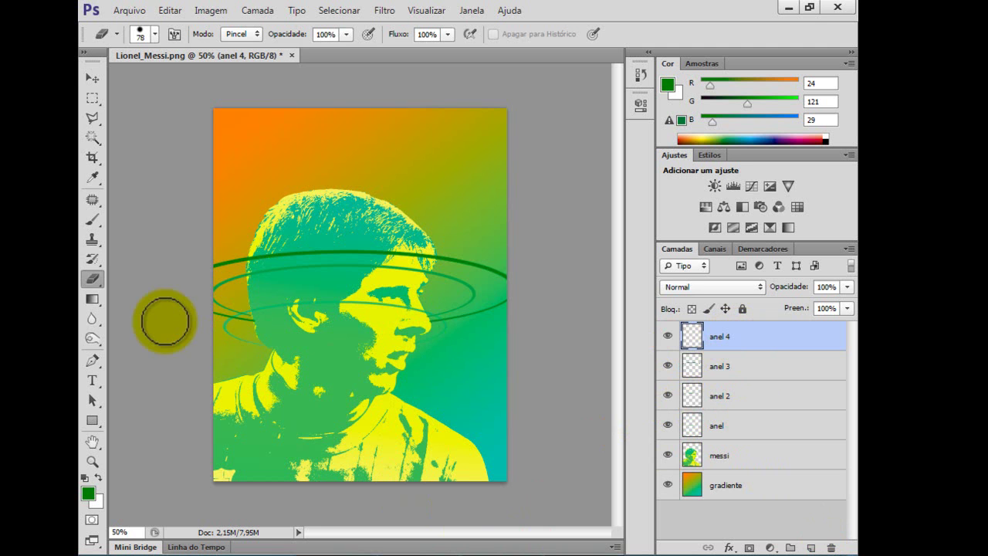
left_click(93, 222)
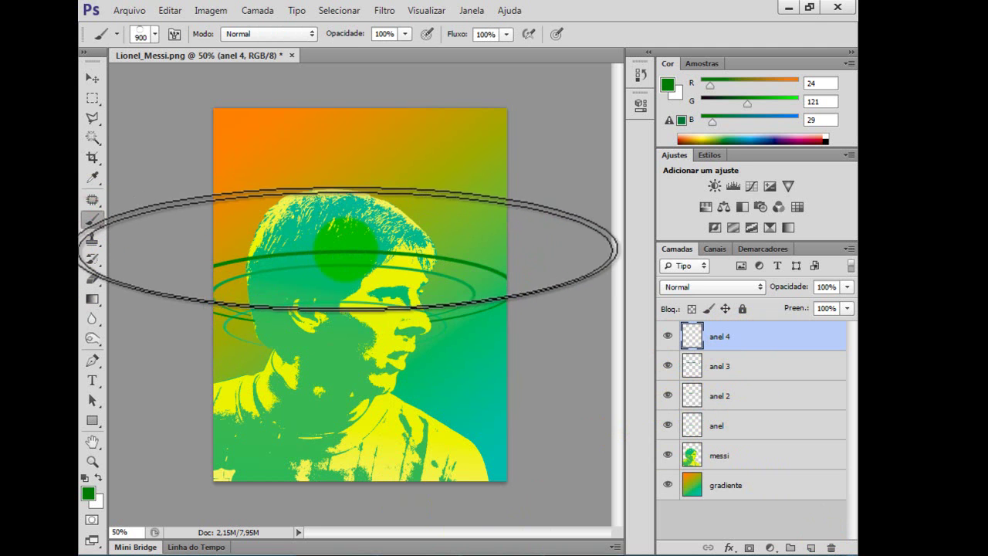
key("bracketleft")
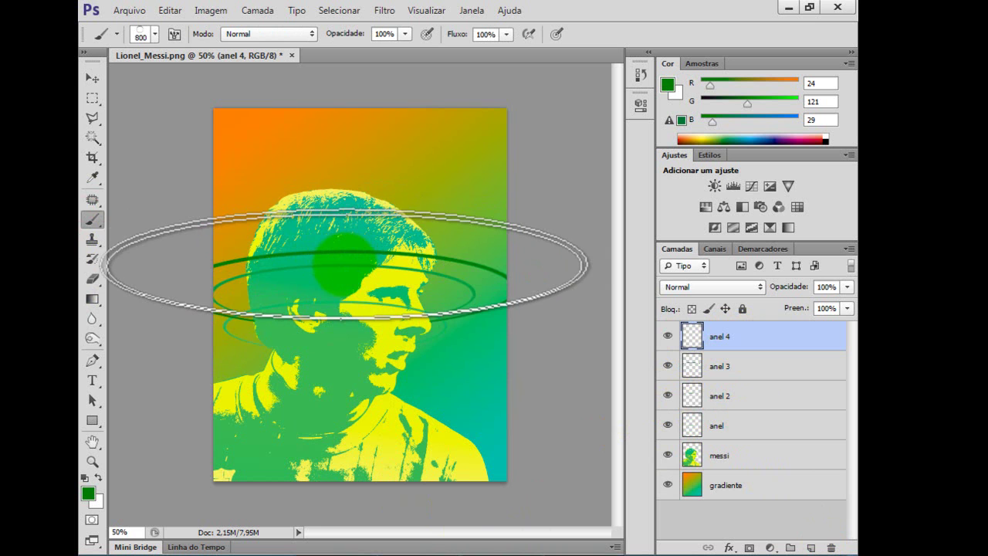
Stamp a 1000 px dark green ring above the others on the anel 4 layer and erase its lower arc across the head.
key("bracketright")
key("bracketright")
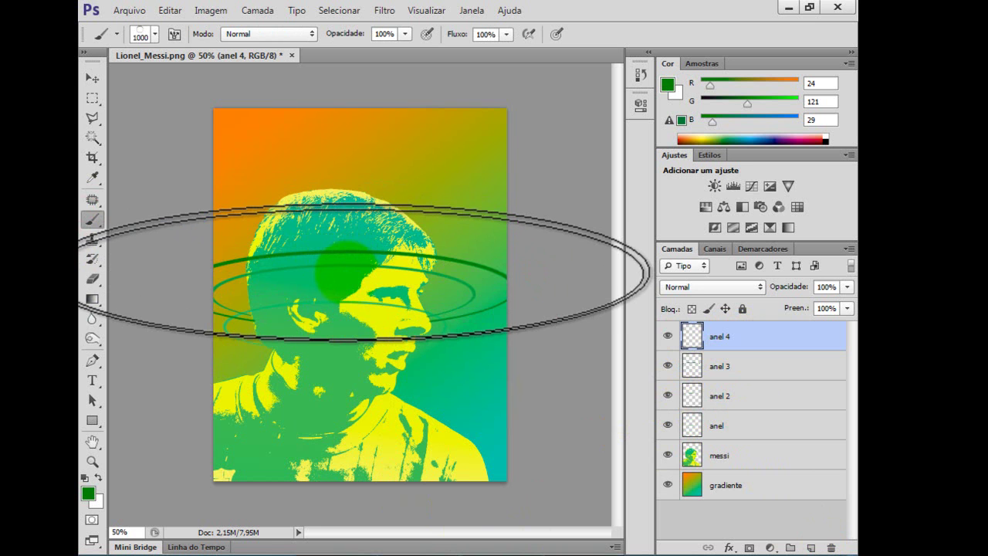
left_click(345, 275)
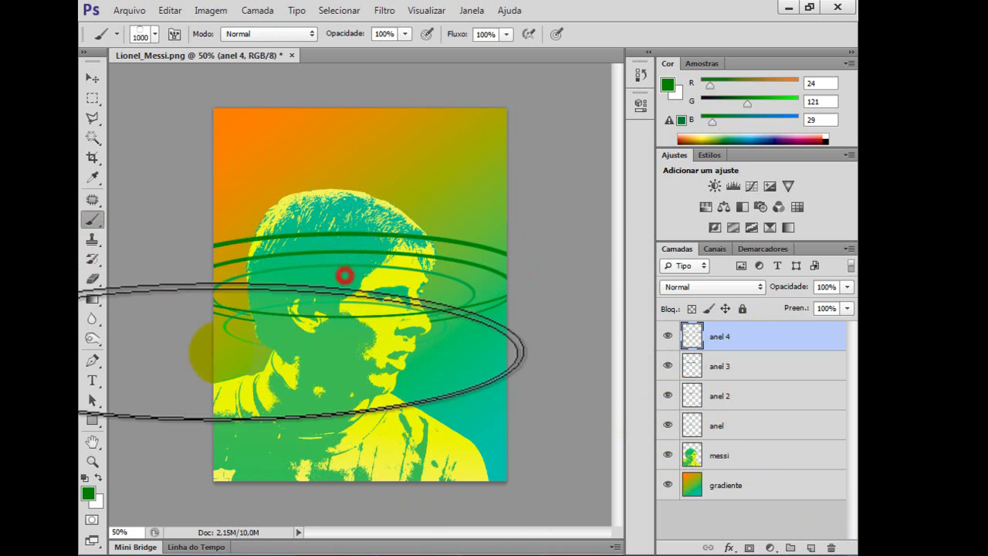
left_click(93, 280)
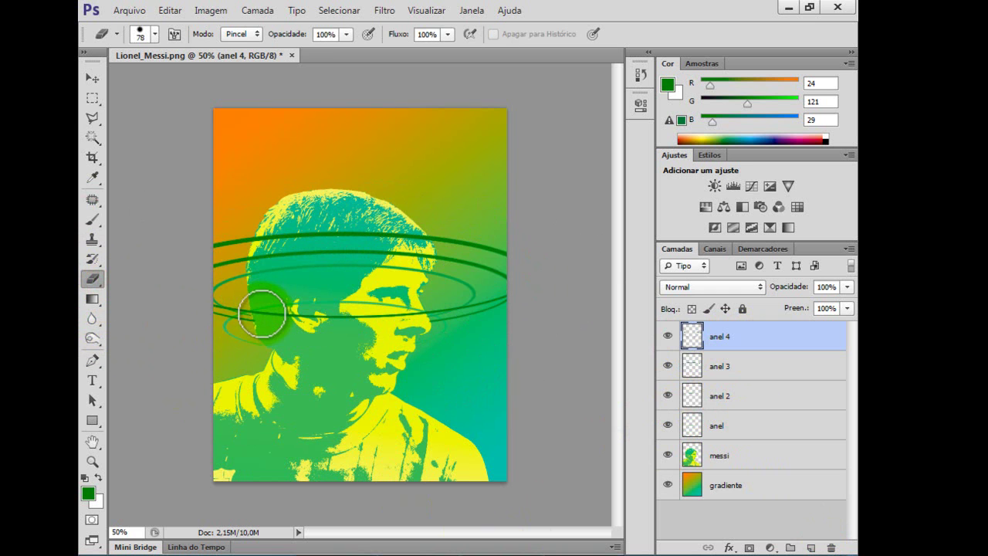
mouse_move(262, 313)
left_mouse_down()
mouse_move(300, 304)
mouse_move(393, 311)
left_mouse_up()
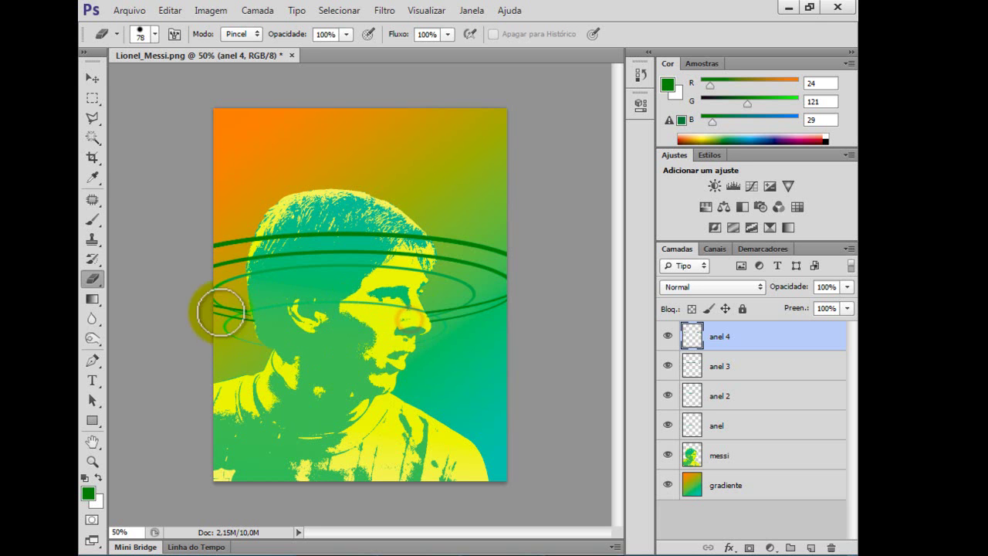
left_click(91, 81)
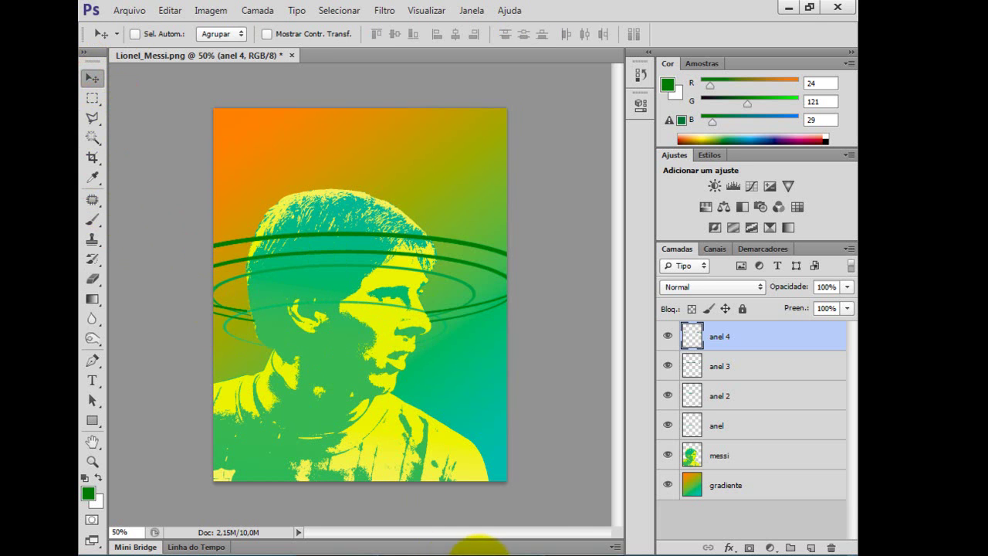
Check the balls in the reference poster and open bola.png, assigning it the active Adobe RGB (1998) profile.
left_click(455, 544)
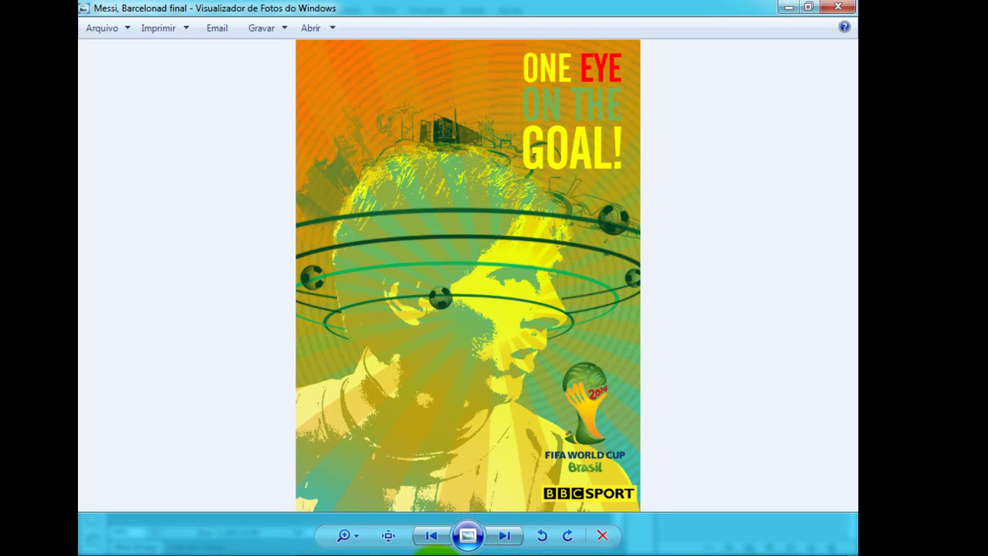
left_click(432, 540)
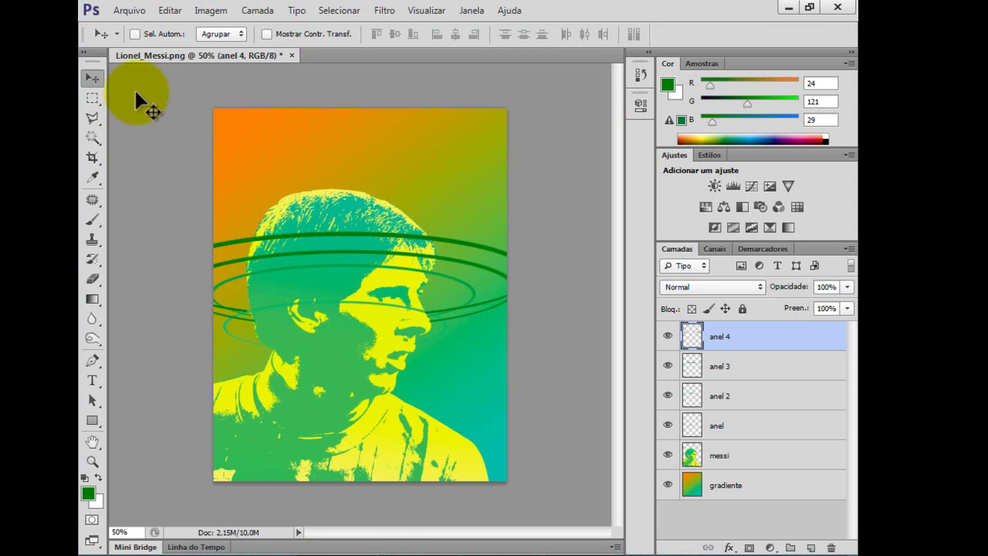
left_click(138, 13)
left_click(140, 41)
left_click(398, 197)
left_click(697, 474)
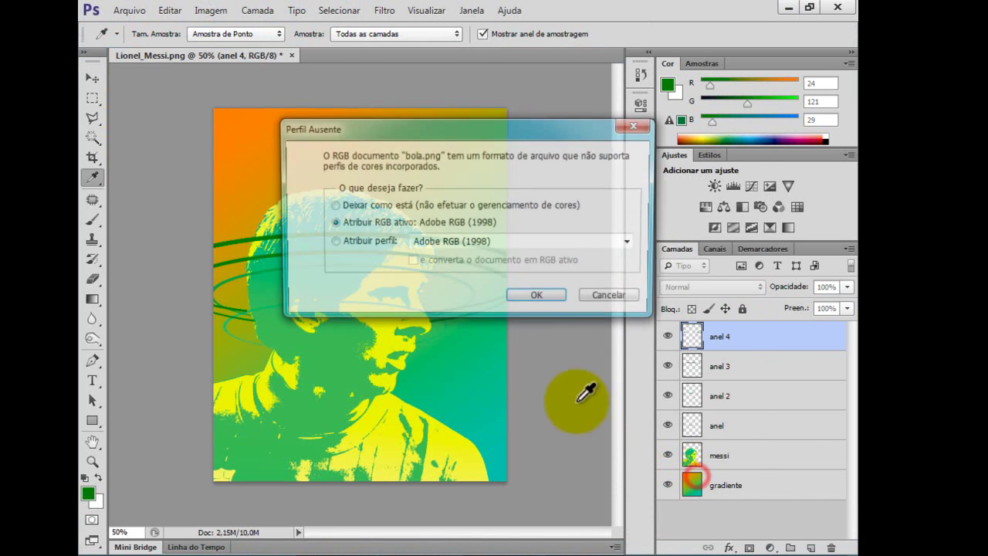
left_click(543, 307)
Select the soccer ball by selecting the transparent background with the Magic Wand and inverting the selection.
key("v")
left_click_drag(421, 297, 433, 298)
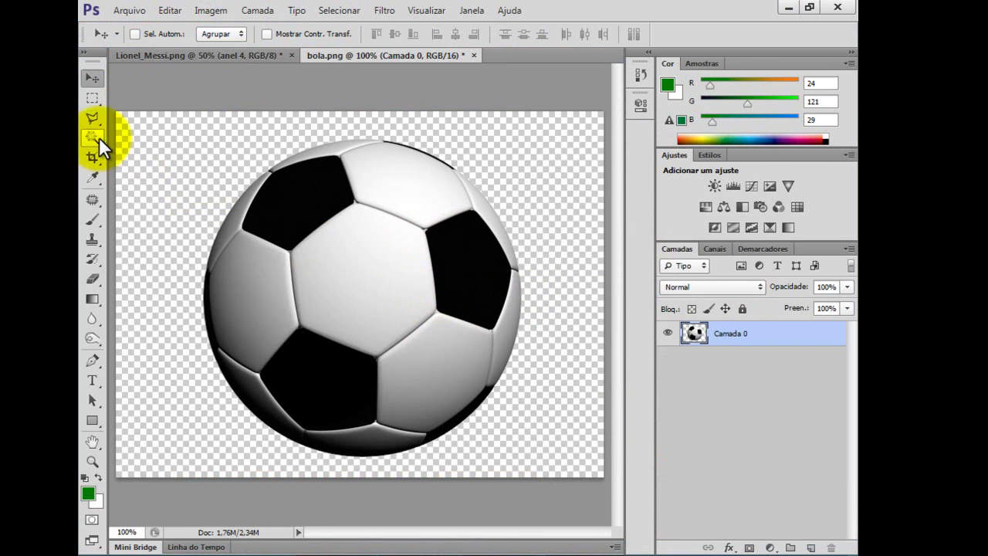
left_click(94, 137)
left_click(167, 154)
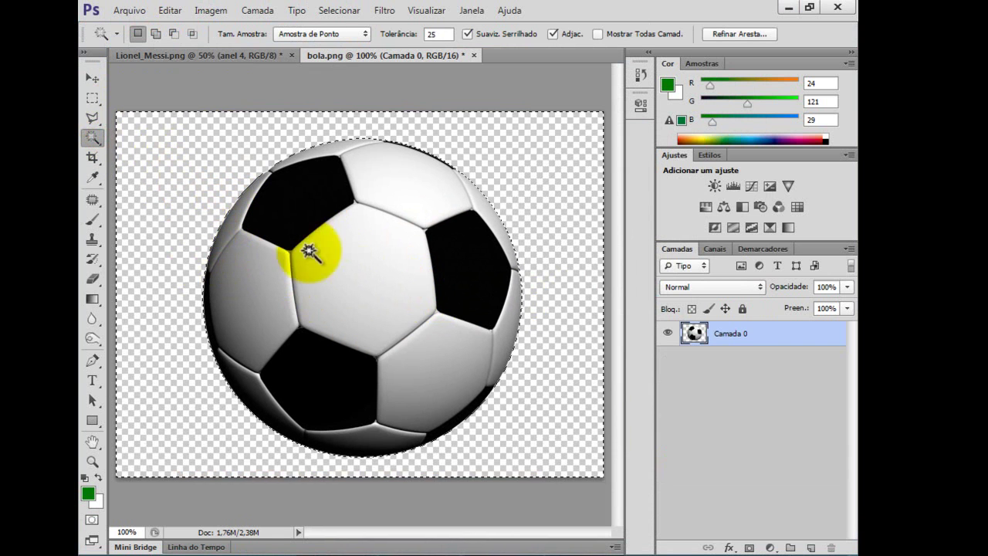
left_click(341, 11)
left_click(350, 68)
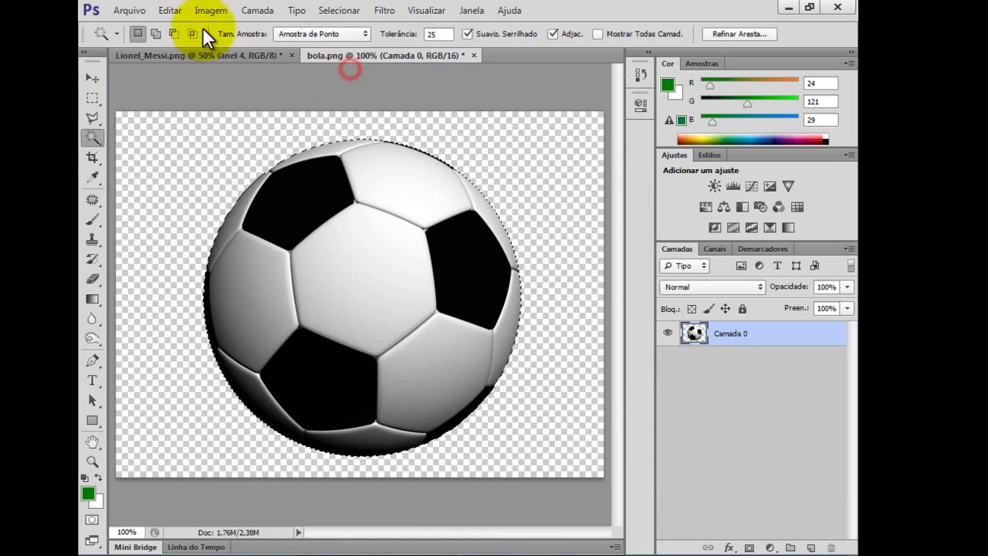
Define the selected ball as a brush preset named bola and close bola.png without saving it.
left_click(171, 11)
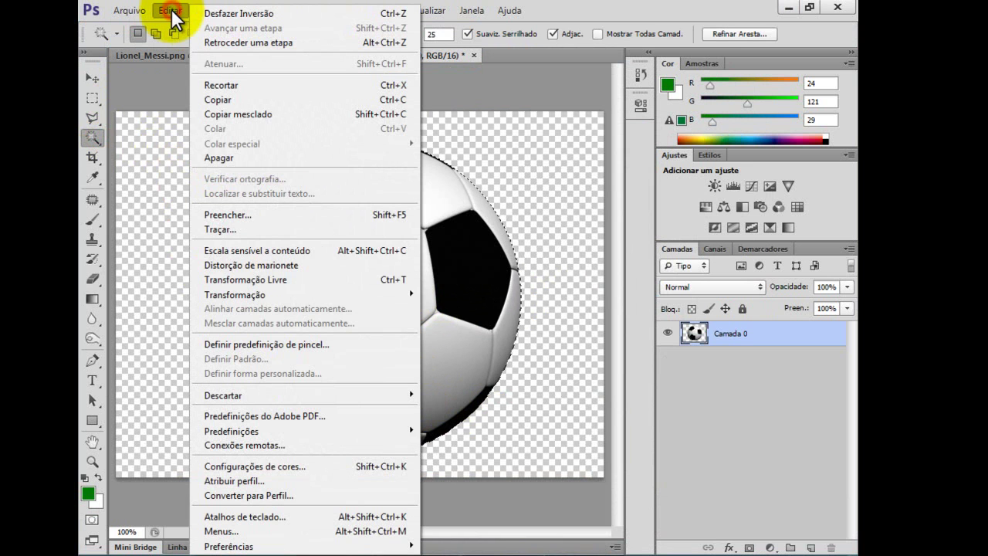
left_click(228, 345)
type("bola")
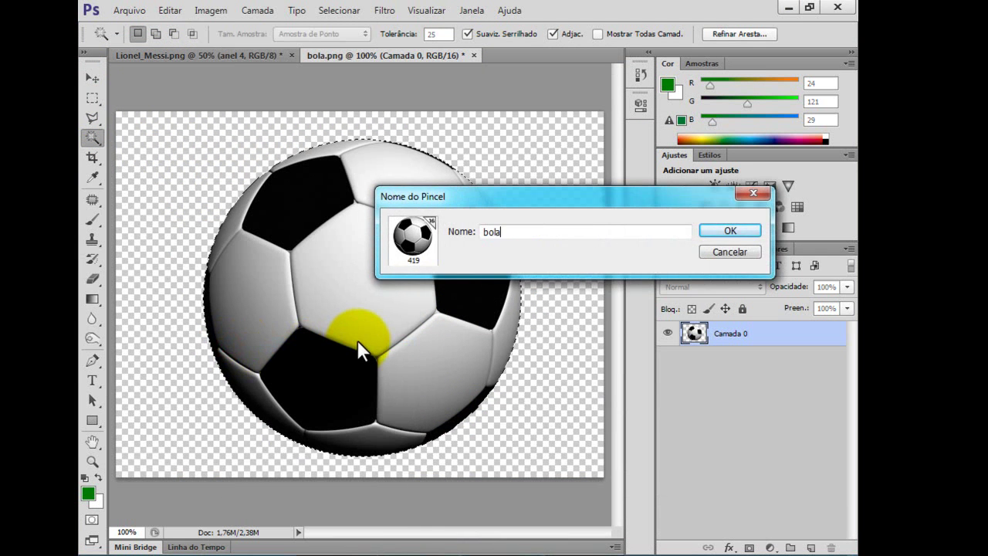
key("Return")
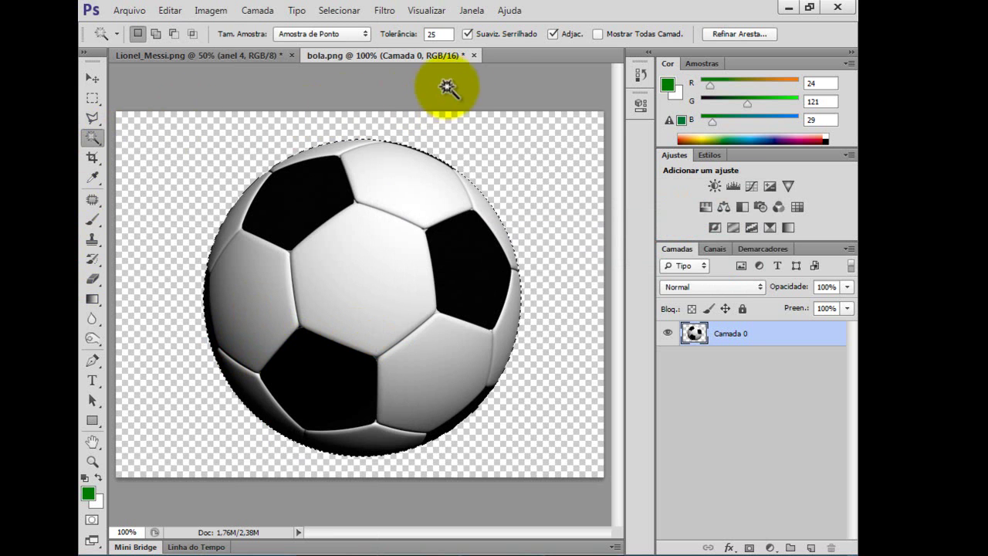
left_click(474, 56)
left_click(463, 224)
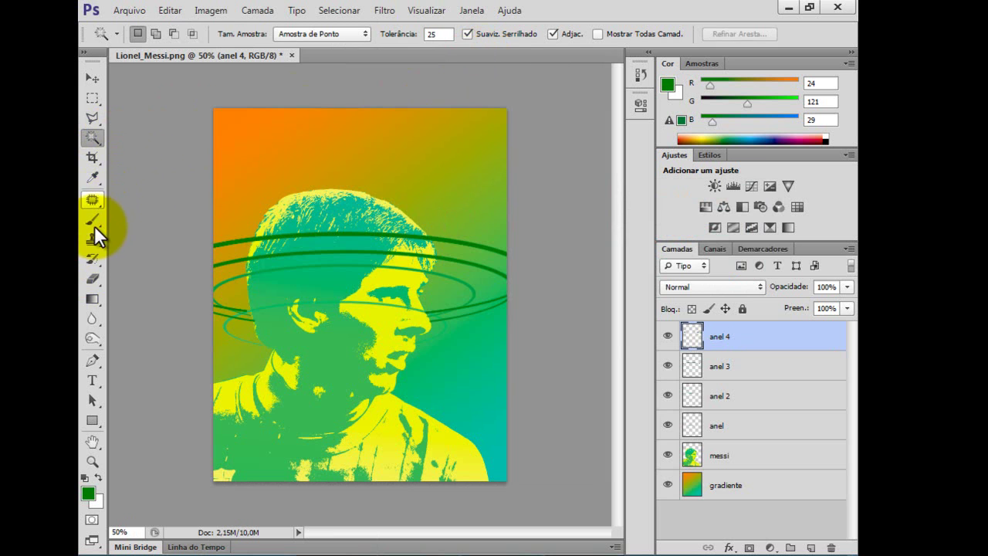
Add a new layer named bola to the poster and choose the soccer ball brush preset for the Brush tool.
left_click(91, 220)
left_click(810, 547)
double_click(727, 336)
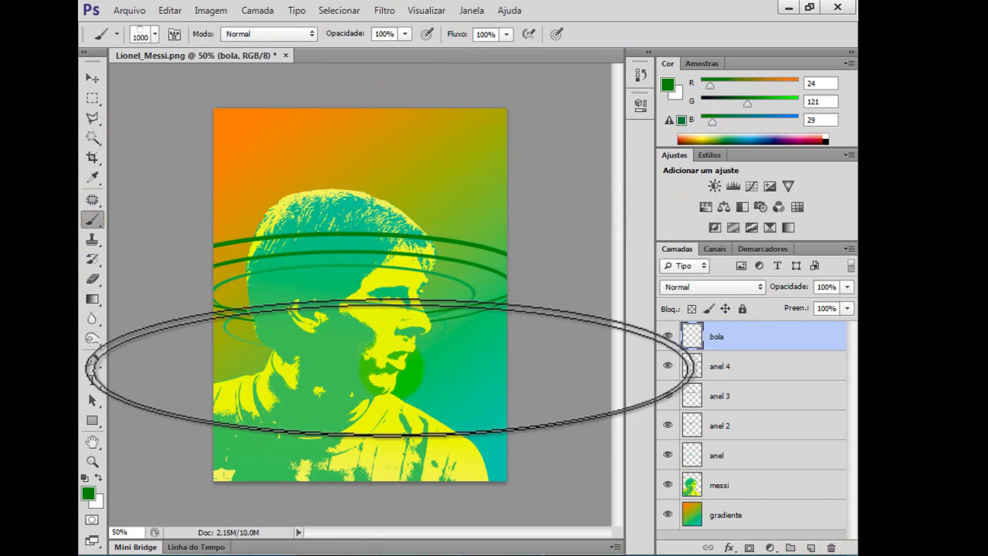
left_click(154, 33)
left_click(216, 487)
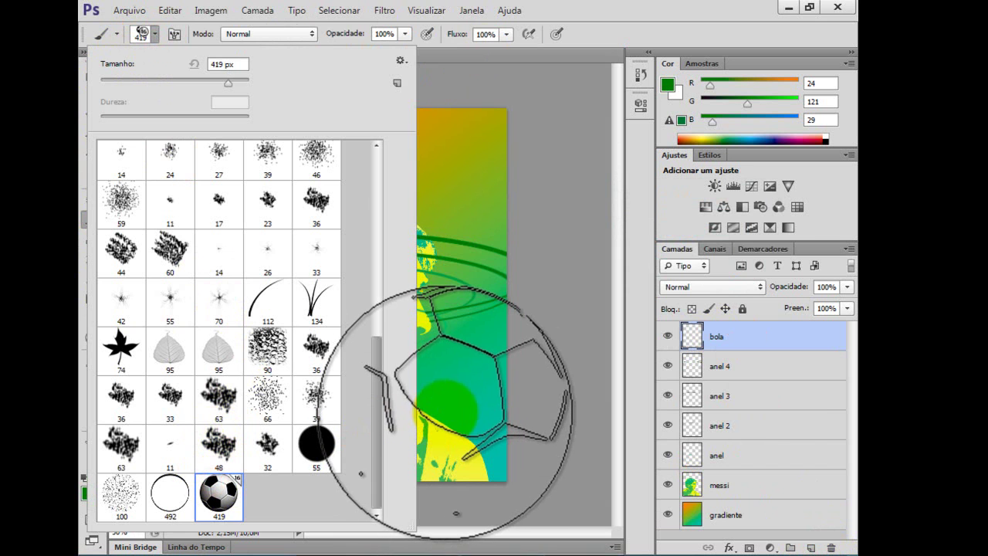
Shrink the ball brush to below 100 px and stamp a dark green ball on the rings at the back of the head.
left_click(424, 370)
key("bracketleft")
key("bracketleft")
key("bracketleft")
key("bracketleft")
key("bracketleft")
key("bracketleft")
key("bracketleft")
key("bracketleft")
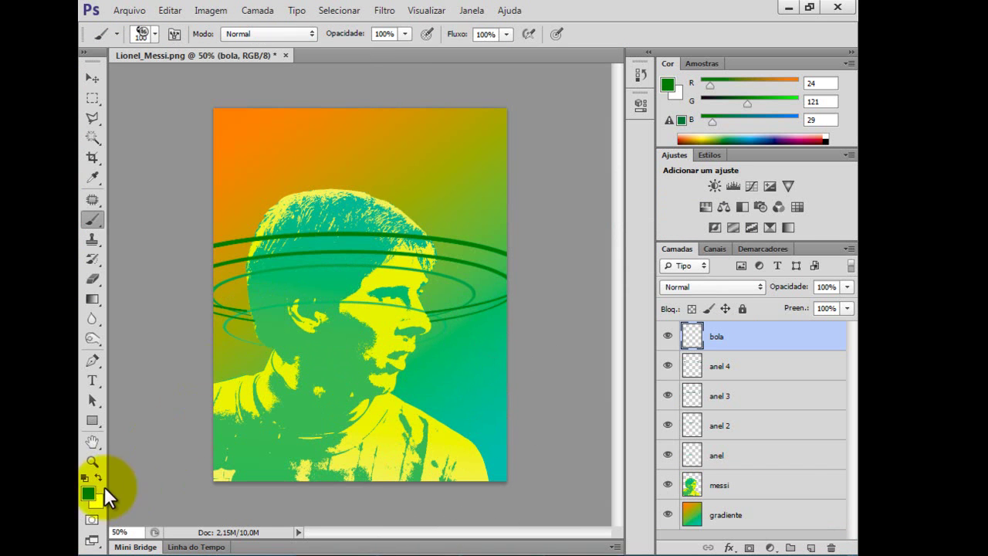
key("bracketleft")
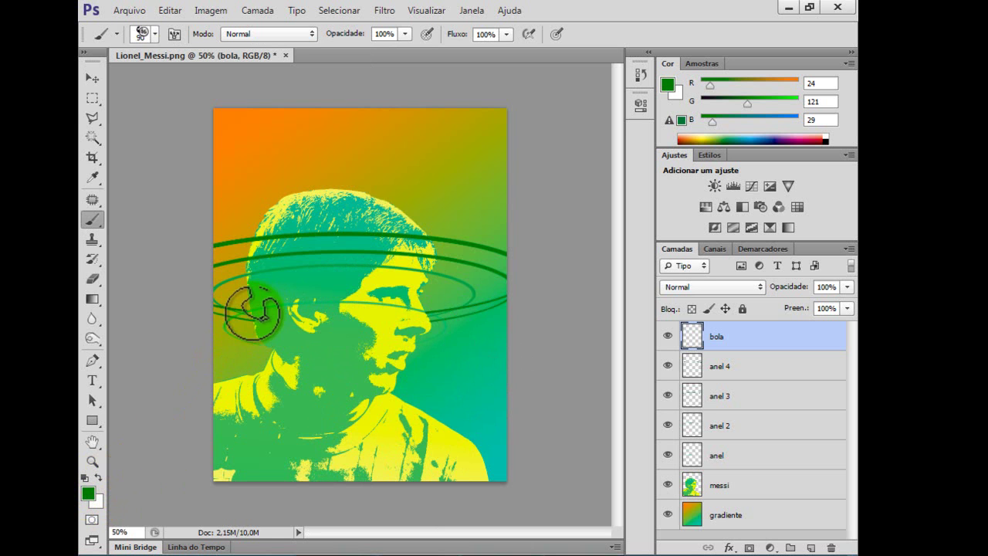
left_click(251, 312)
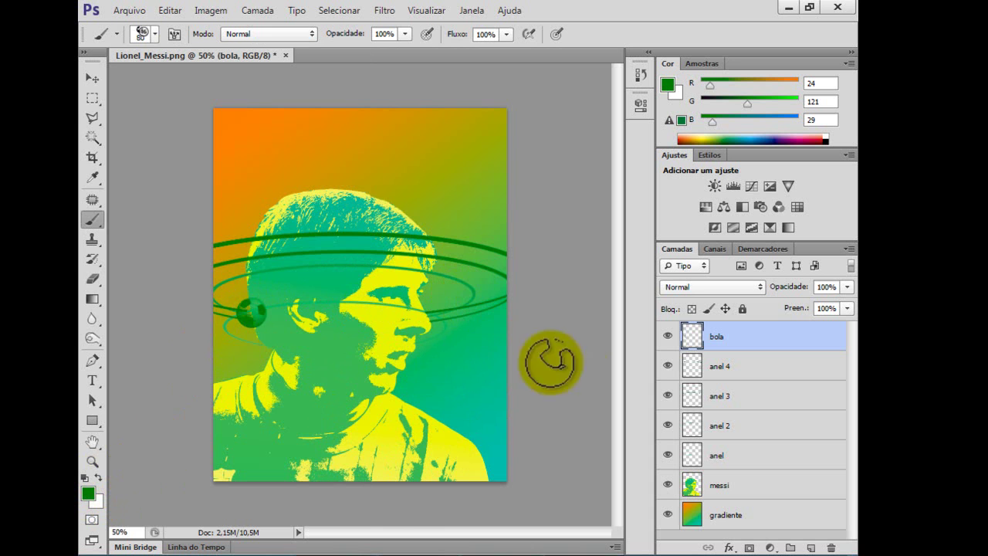
left_click(95, 77)
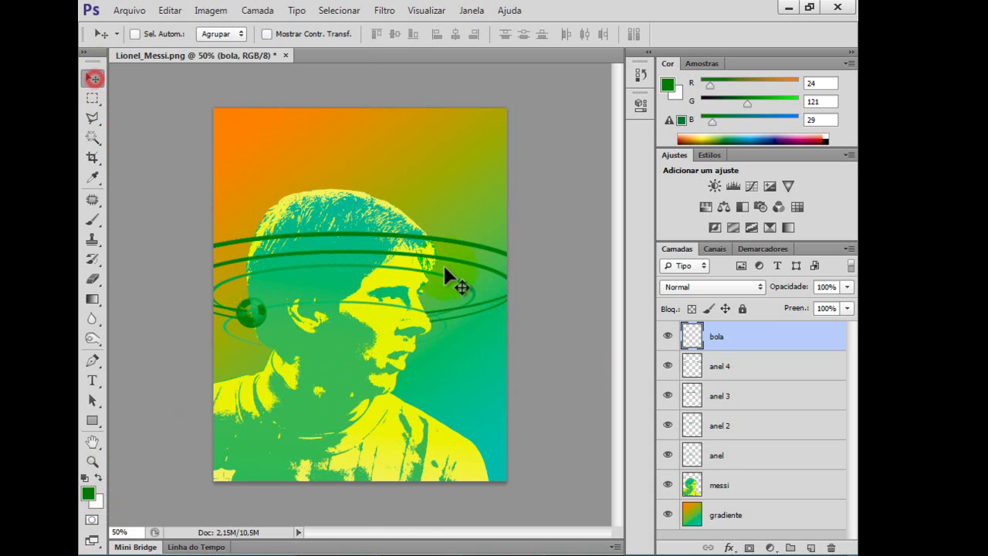
left_click(93, 221)
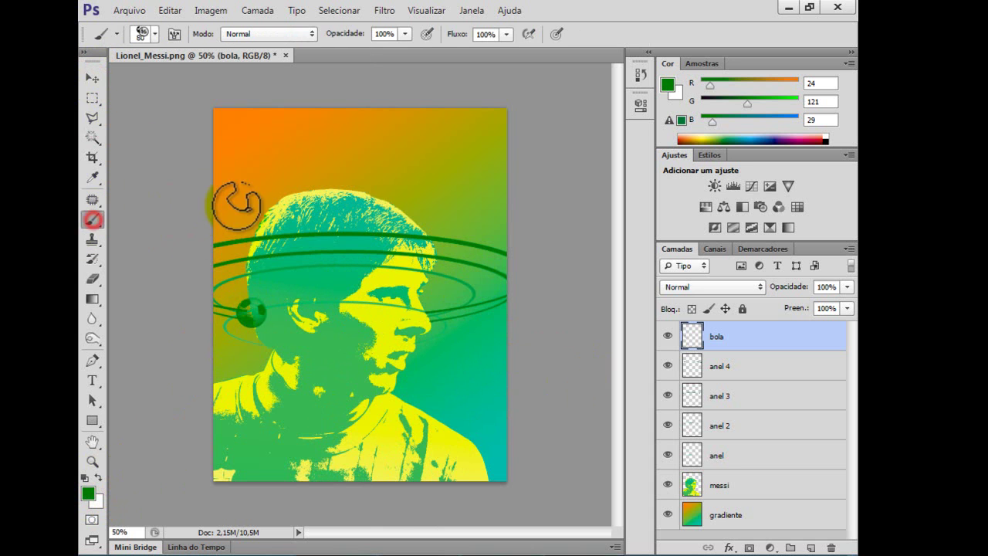
left_click(471, 325)
key("ctrl+z")
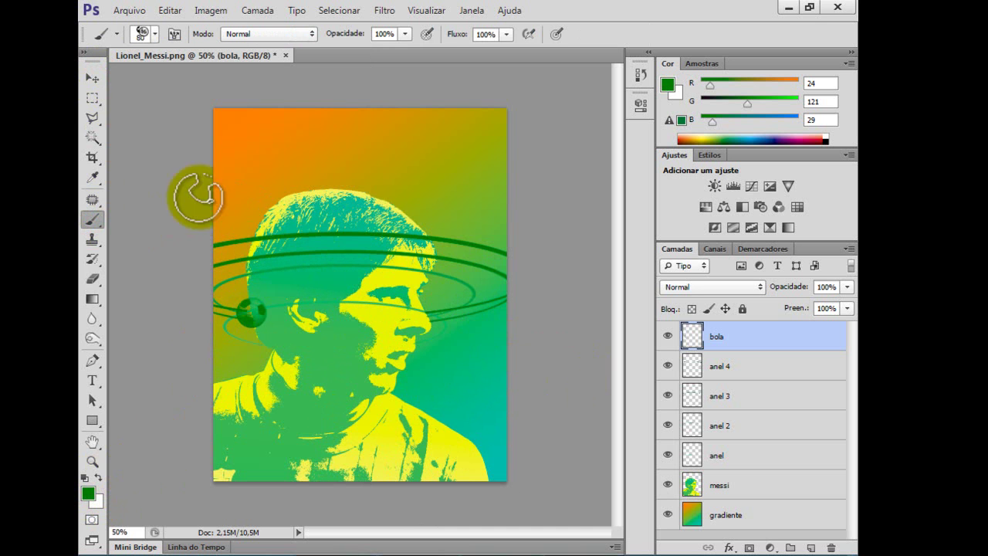
Duplicate the bola layer and move the copied ball onto the rings in front of the face.
left_click(92, 77)
right_click(715, 338)
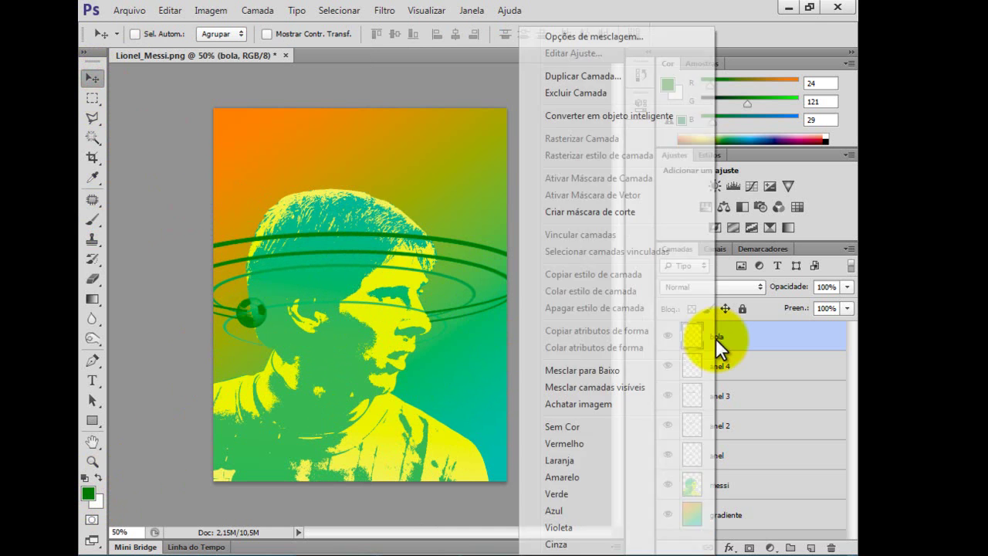
left_click(587, 76)
left_click(593, 165)
left_click_drag(254, 316, 488, 289)
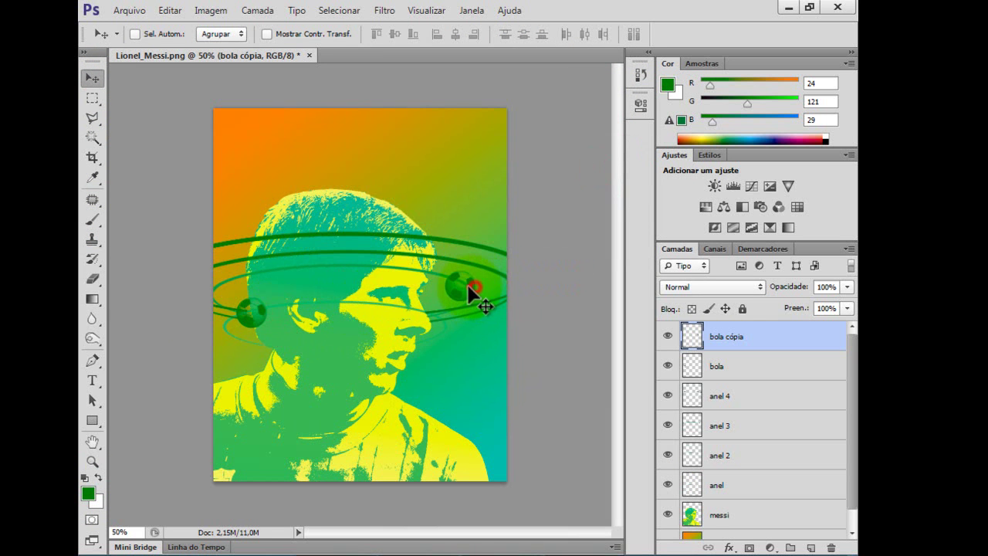
Rotate the copied ball in front of the face counter-clockwise and scale it down slightly.
left_click(170, 10)
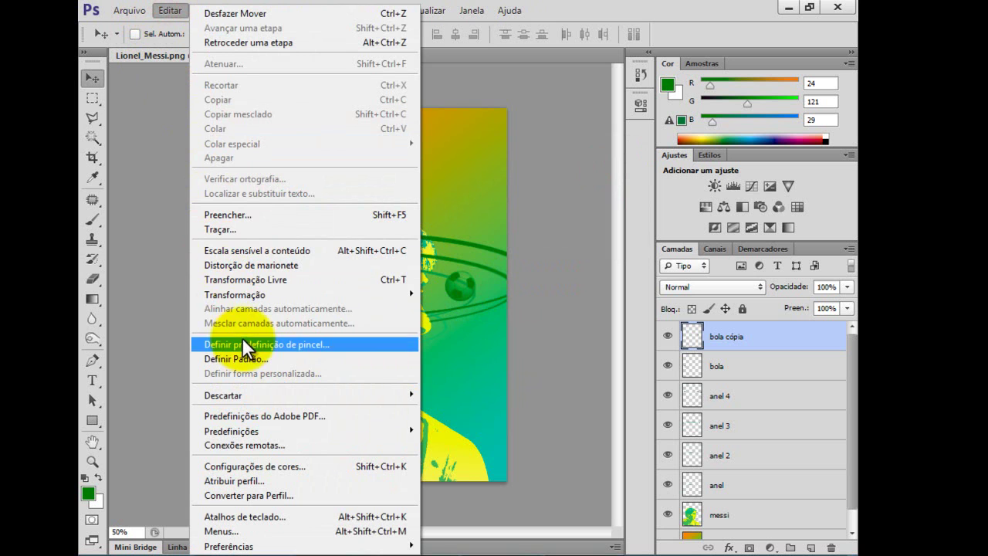
mouse_move(275, 295)
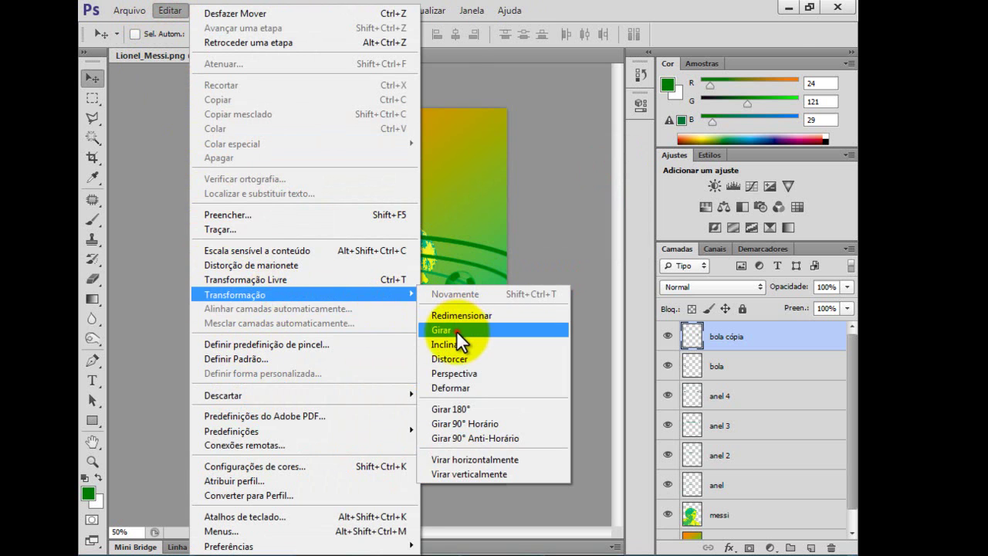
left_click(456, 331)
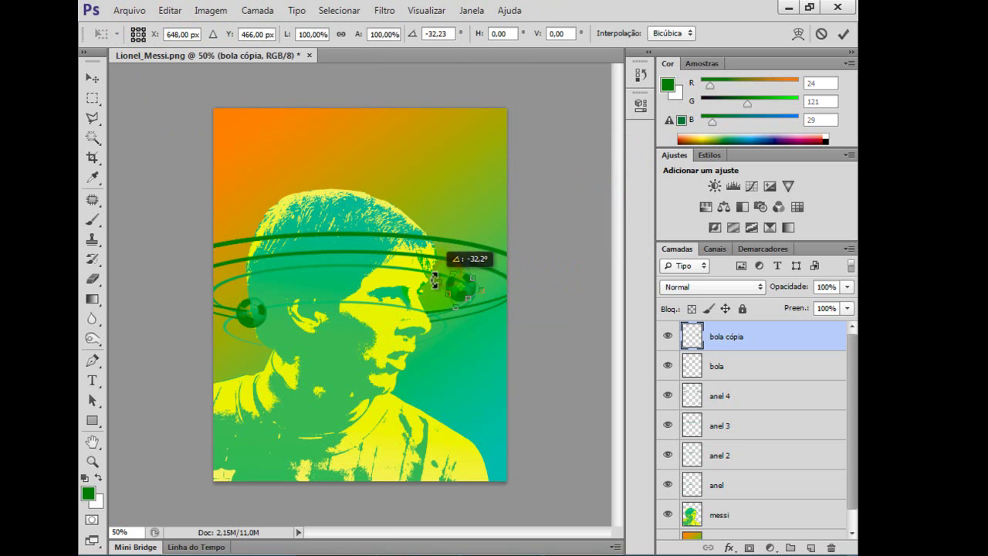
key("Return")
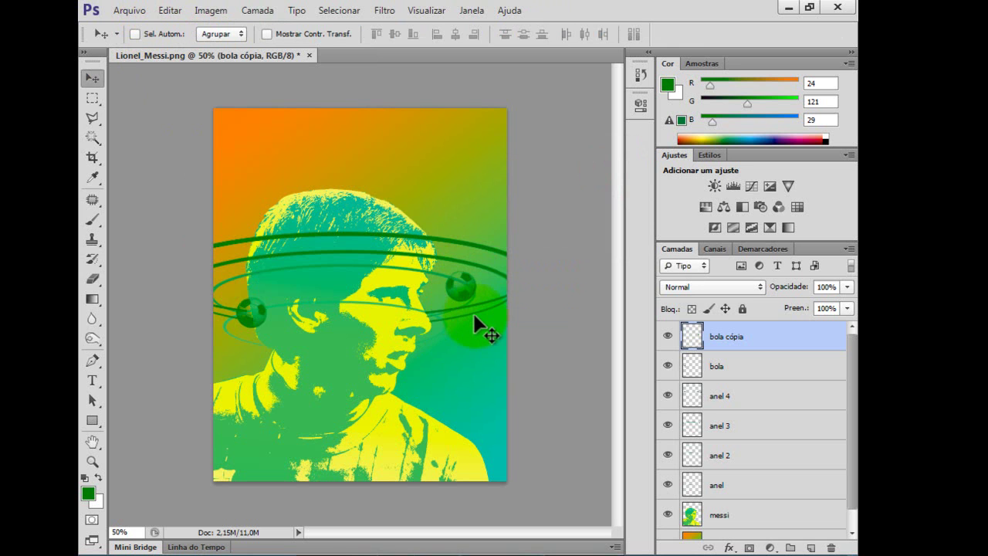
key("ctrl+t")
left_click_drag(441, 308, 447, 304)
key("Return")
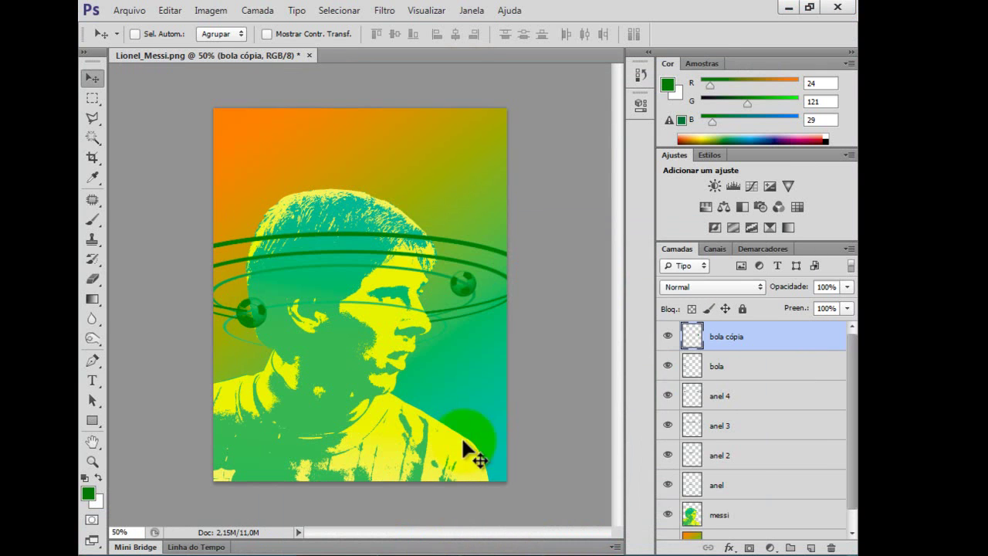
Duplicate the bola cópia layer, move the new ball up onto the top ring and scale it to about 93%.
right_click(726, 340)
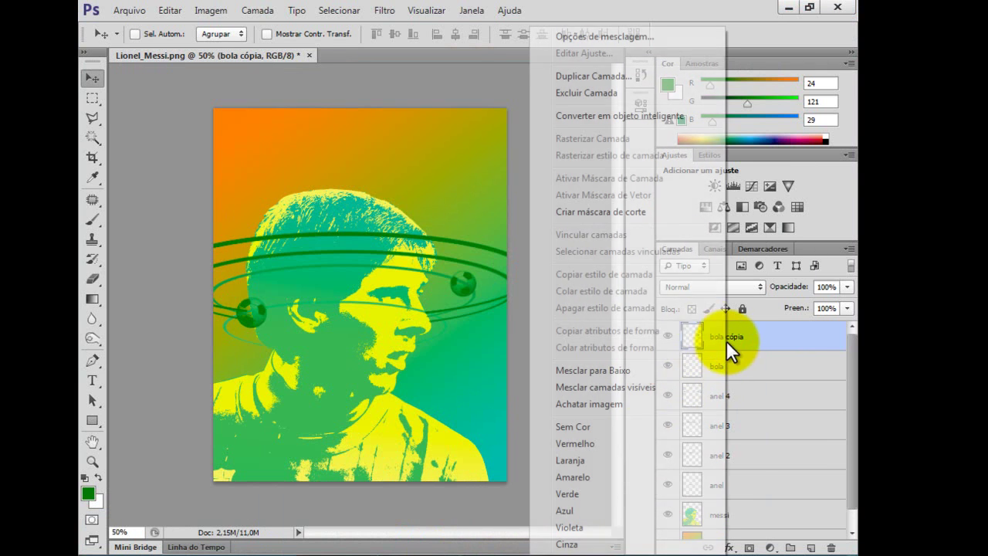
left_click(603, 76)
left_click(591, 172)
left_click_drag(456, 279, 467, 256)
key("ctrl+t")
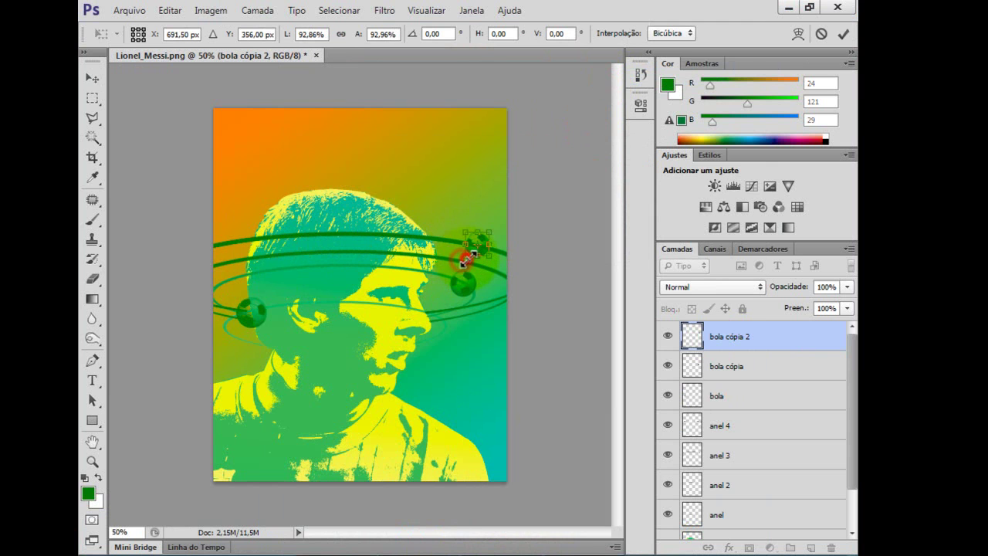
key("Return")
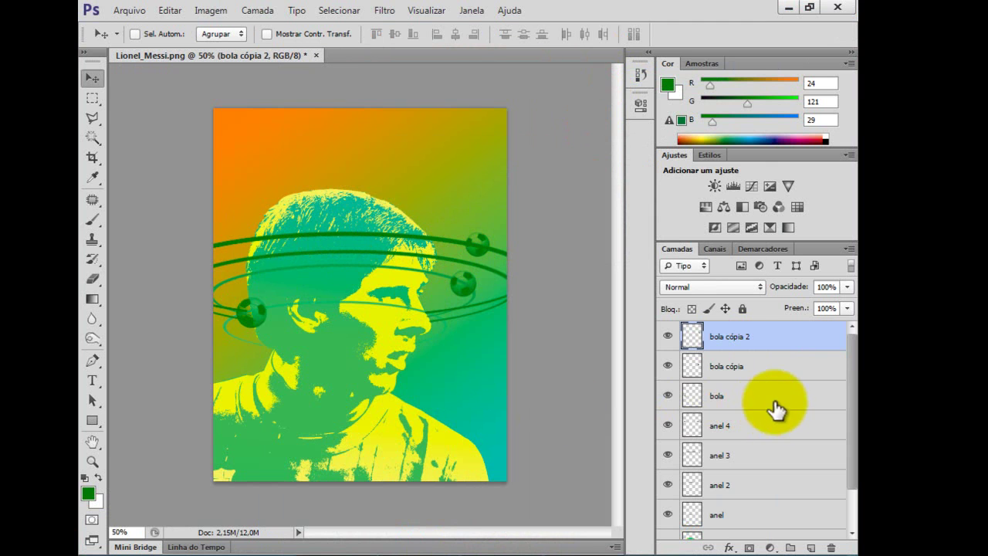
Duplicate the original bola layer and move the copied ball onto the ring above the ear.
left_click(774, 398)
right_click(712, 397)
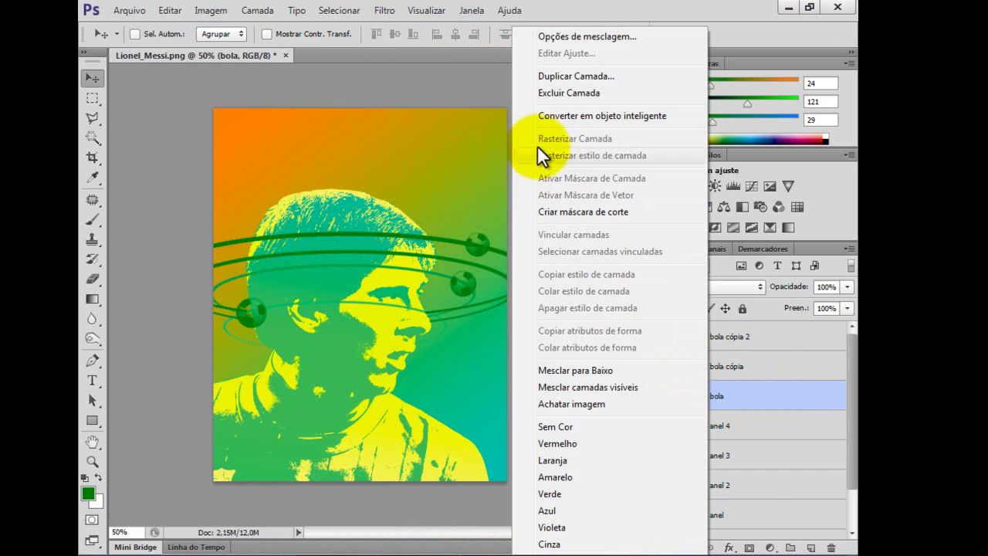
left_click(563, 77)
left_click(591, 168)
left_click_drag(263, 296, 292, 278)
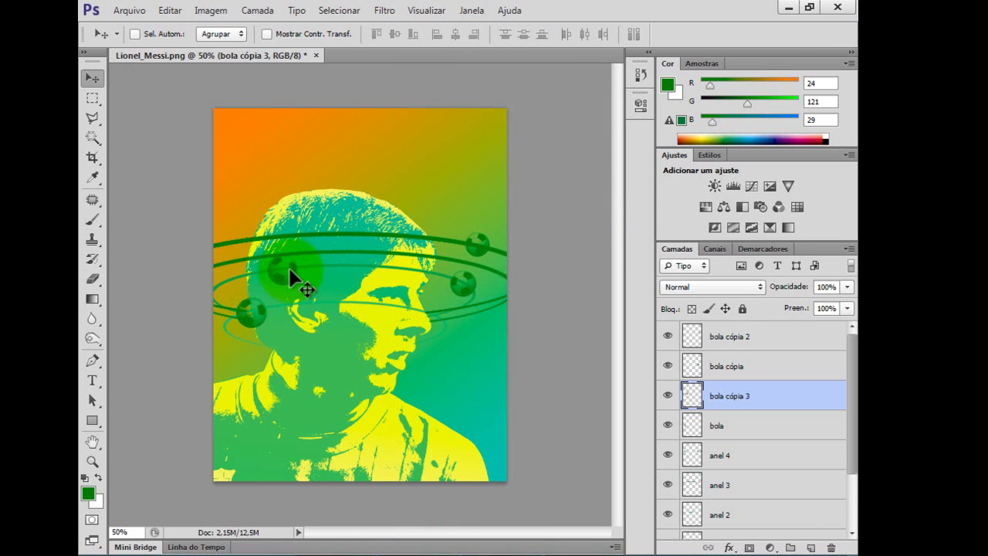
Rotate the bola cópia 3 ball, scale it down and move it onto the top ring behind the head.
key("ctrl+t")
left_click_drag(268, 287, 286, 282)
key("Return")
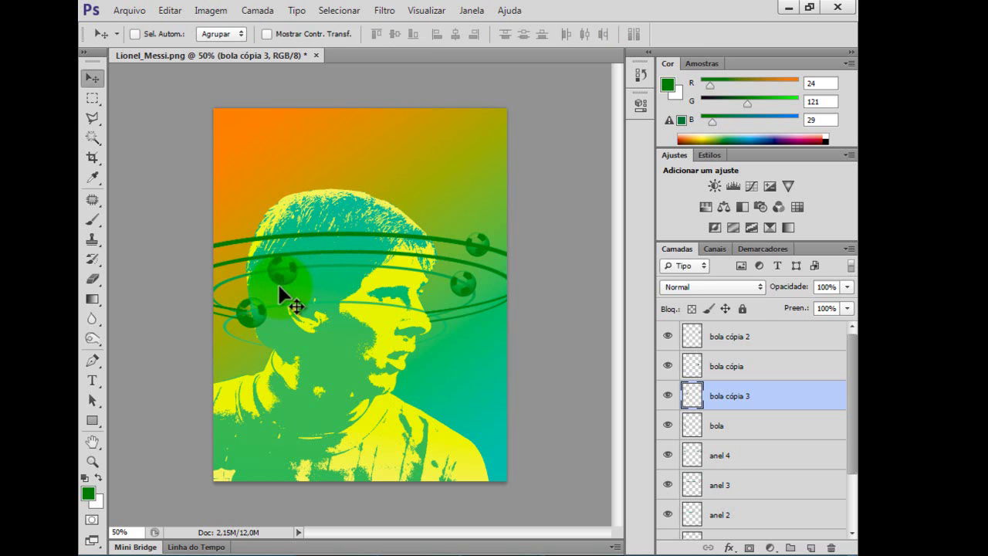
key("ctrl+t")
left_click_drag(269, 294, 439, 297)
key("Return")
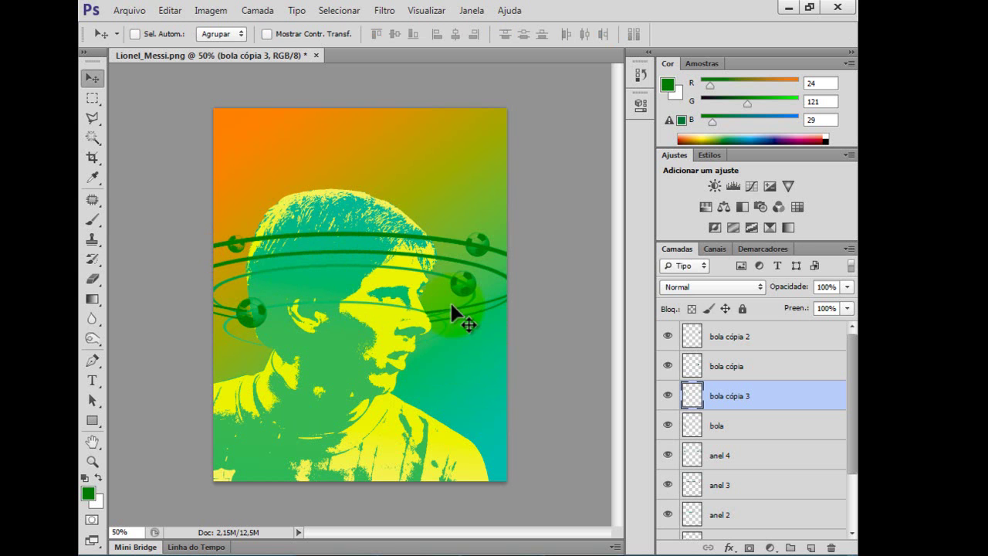
Check the finished poster reference and copy the FunkySunburst brush file from the BRUSHES folder.
left_click(513, 553)
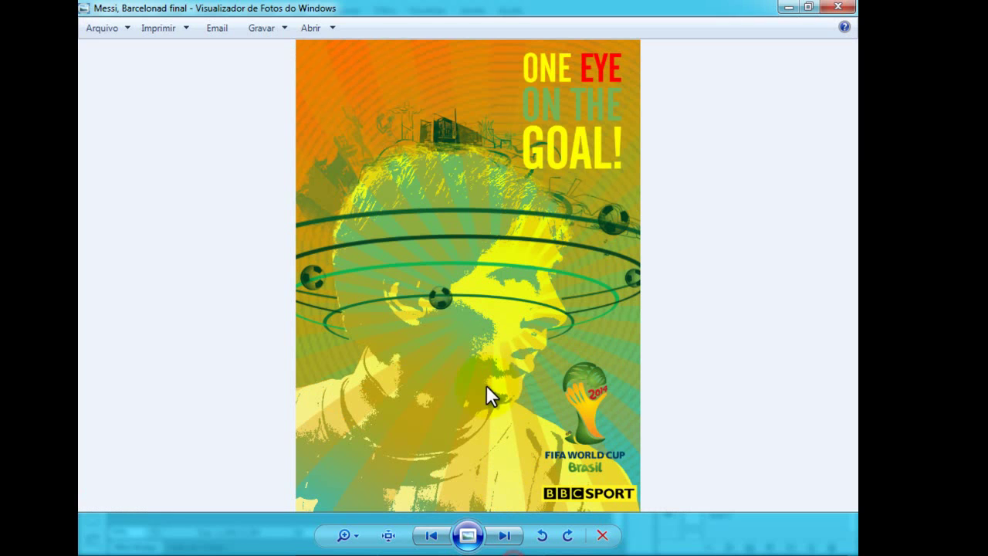
left_click(444, 554)
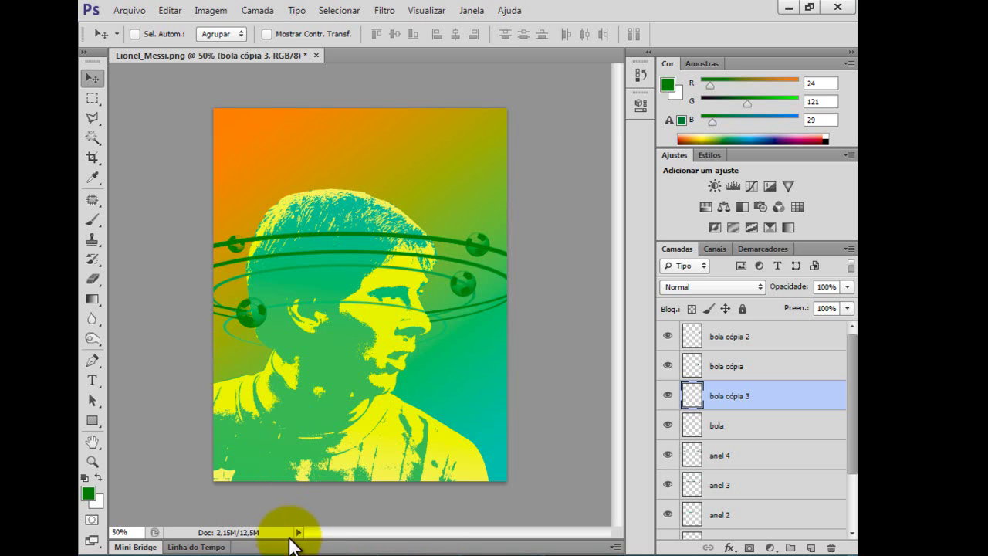
left_click(326, 553)
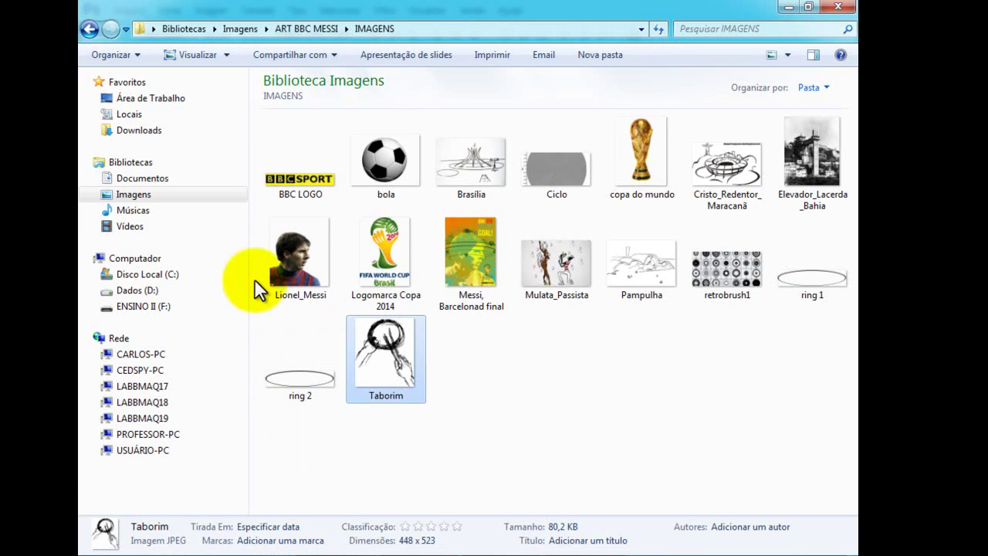
left_click(95, 33)
double_click(309, 180)
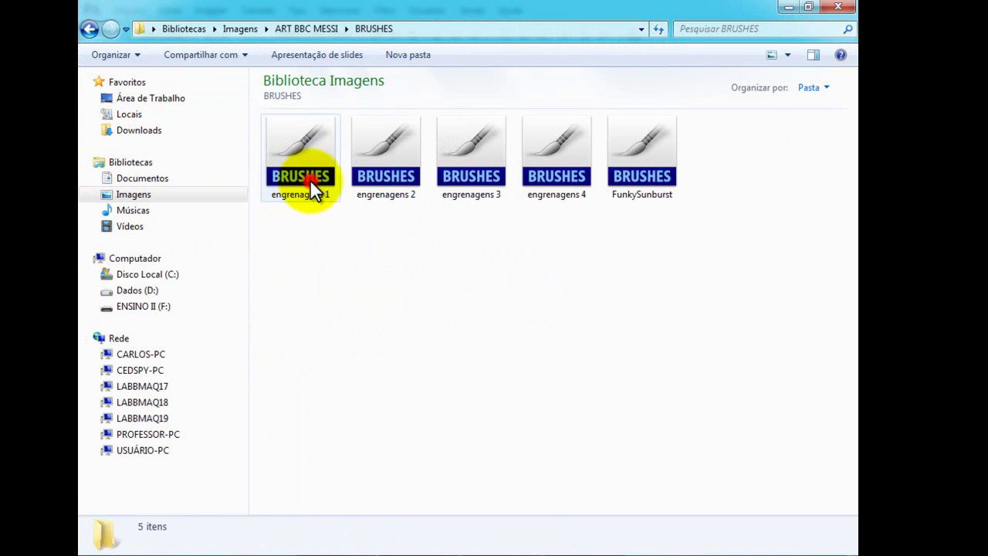
left_click(631, 190)
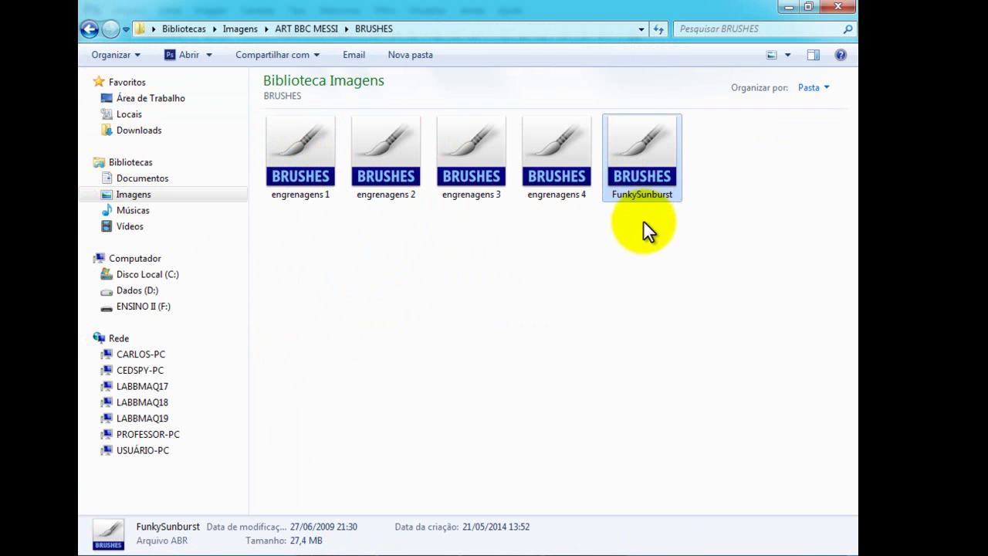
left_click(408, 546)
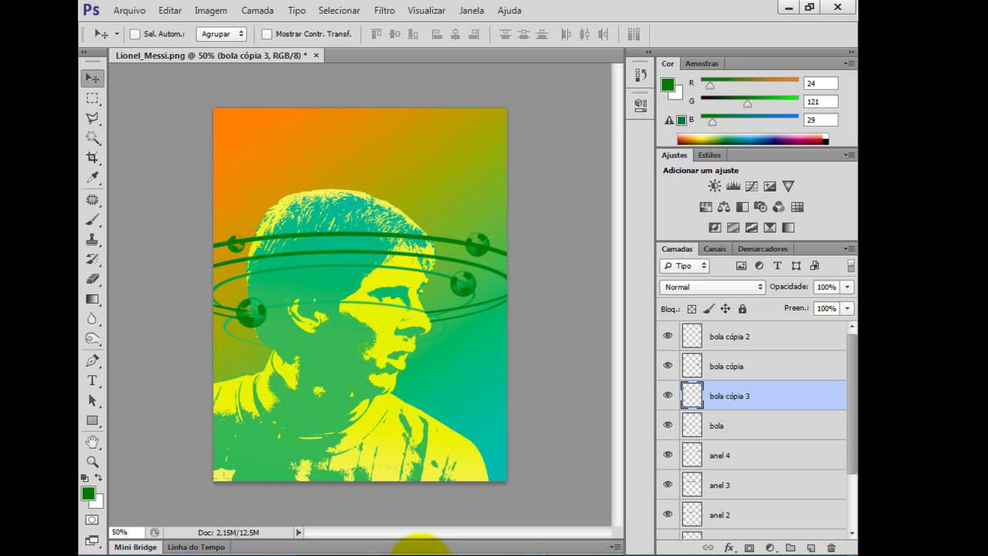
Create a new layer named sol and place it between the anel and messi layers.
left_click(91, 222)
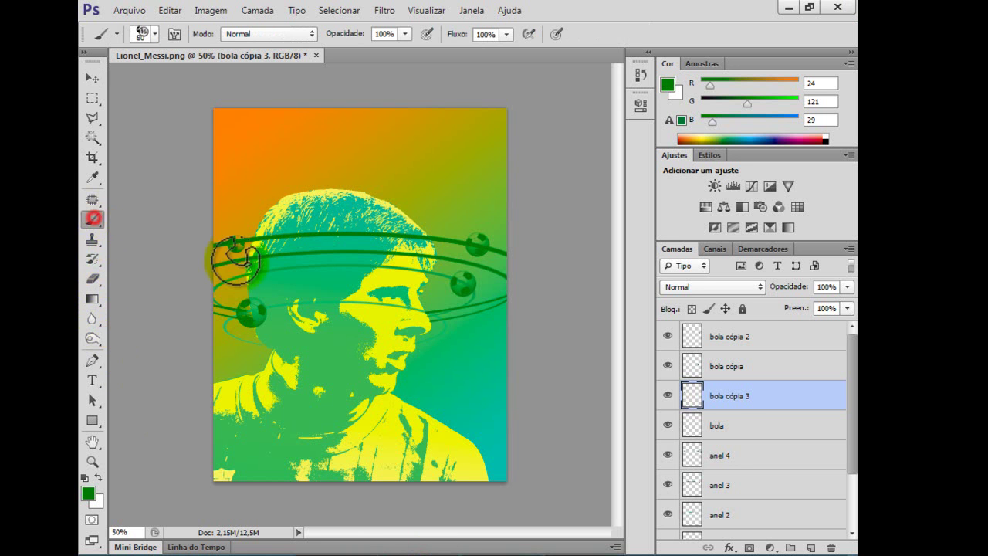
left_click(808, 546)
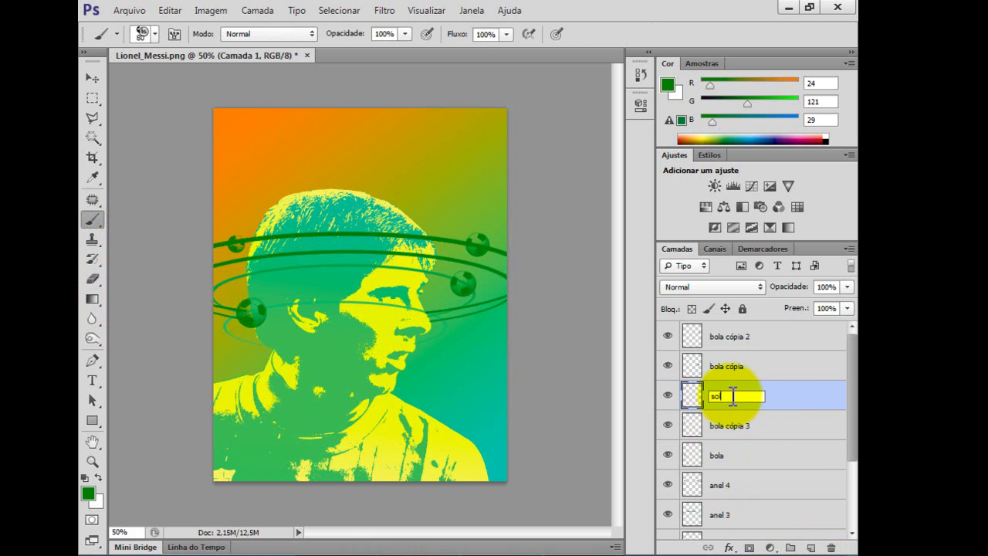
key("Return")
left_click_drag(730, 401, 728, 498)
scroll(729, 514, "down", 2)
left_click_drag(737, 425, 734, 471)
left_click(734, 510)
scroll(737, 487, "down", 2)
left_click_drag(729, 402, 727, 480)
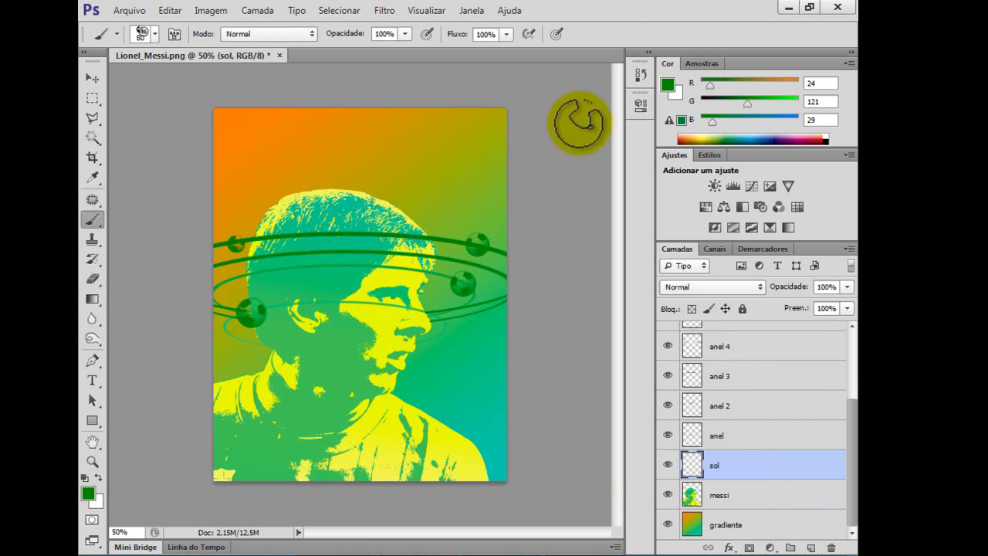
Set the foreground colour to orange and load the copied FunkySunburst file into the brush presets.
left_click(703, 64)
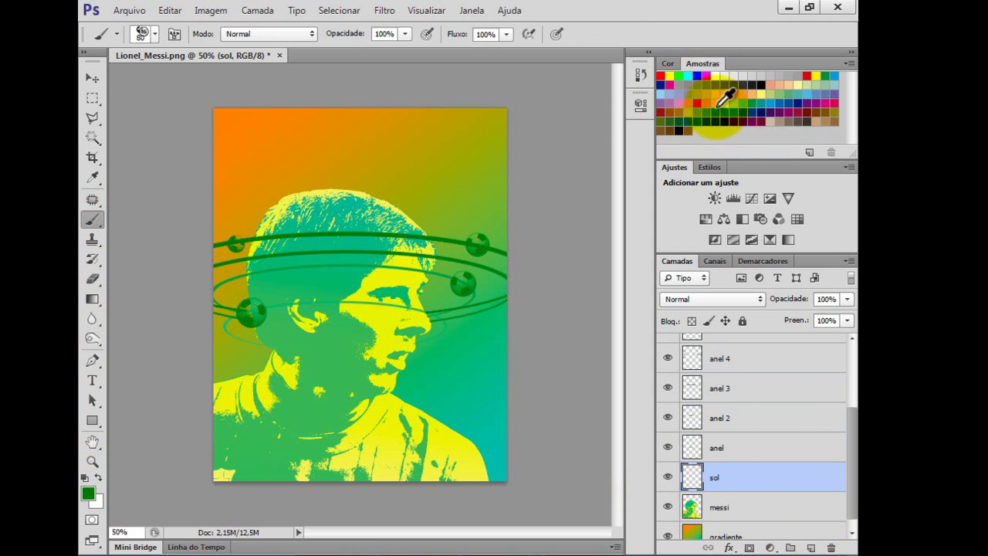
left_click(718, 105)
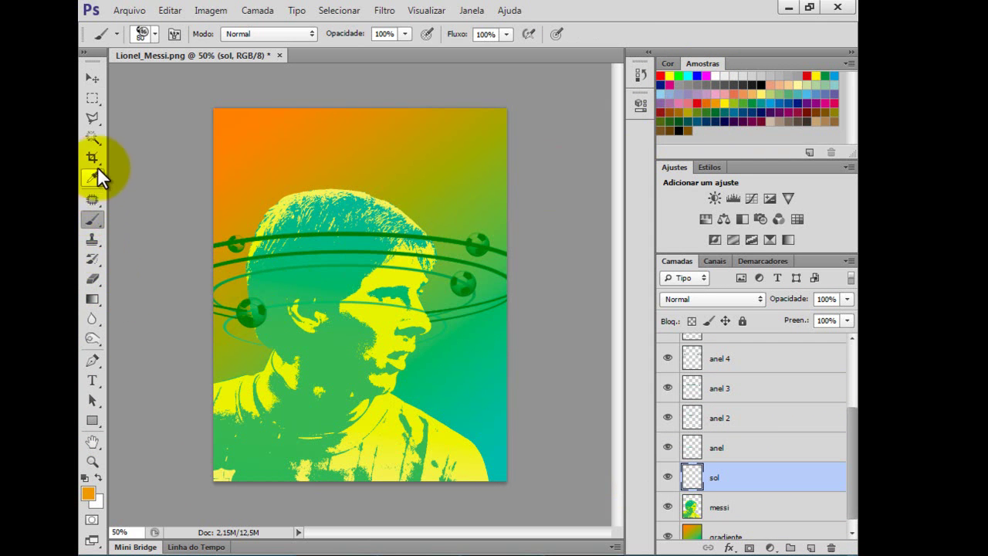
left_click(157, 34)
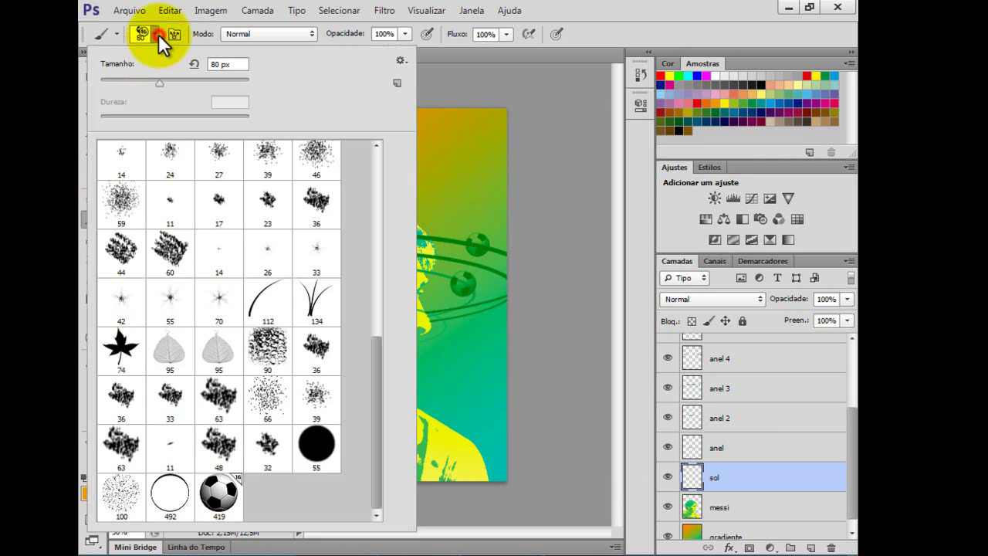
left_click(400, 60)
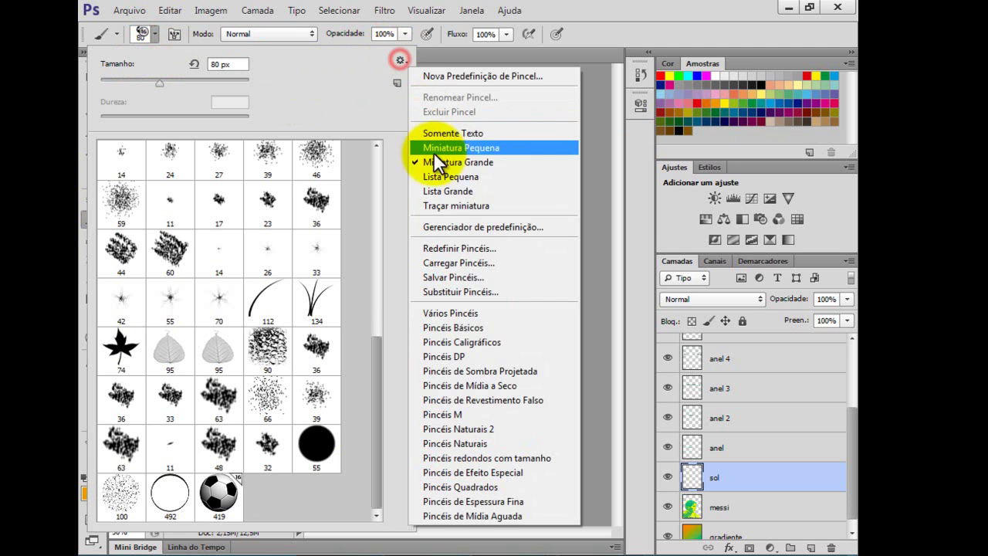
left_click(452, 256)
right_click(451, 261)
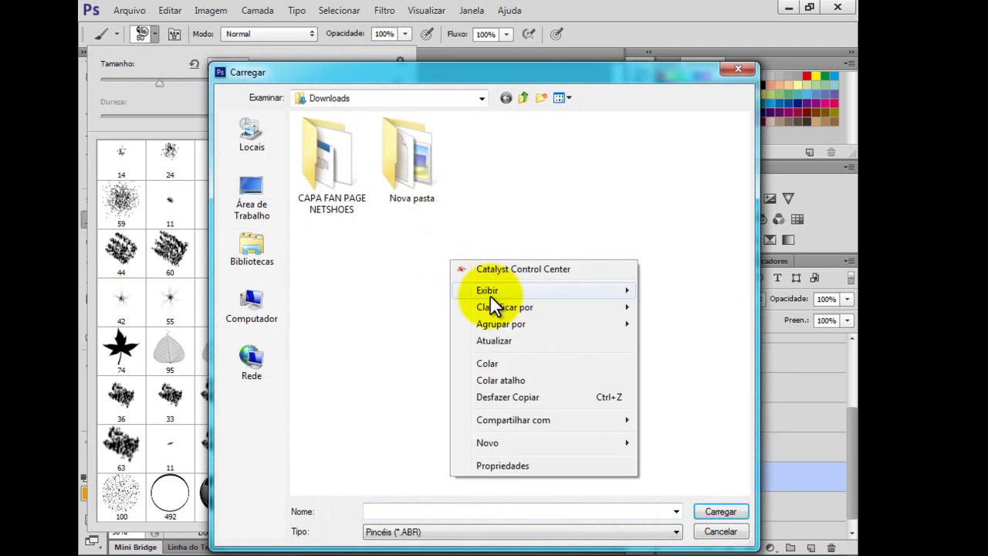
left_click(492, 363)
left_click(708, 510)
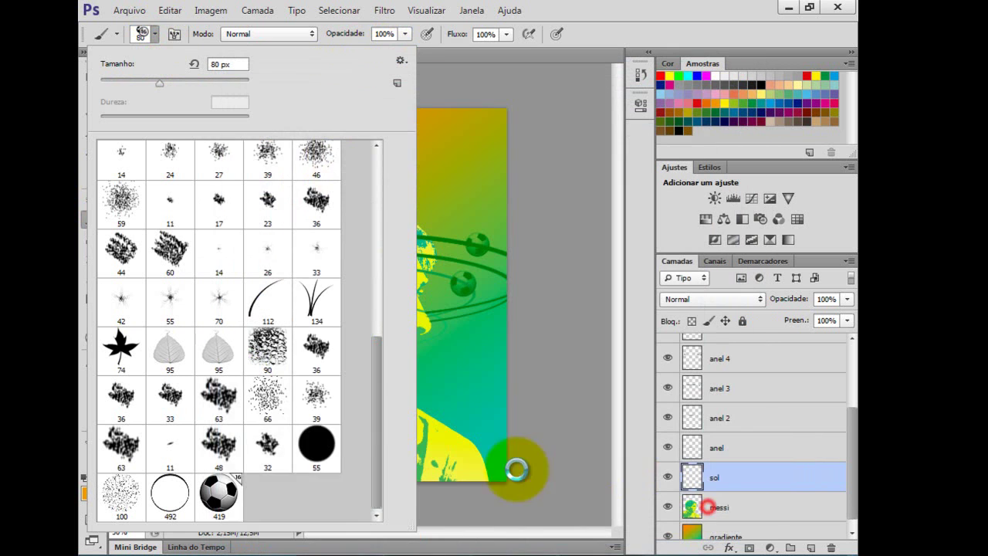
Stamp the first curved sunburst brush at 1000 px on the sol layer, centred on the face.
left_click_drag(376, 414, 375, 492)
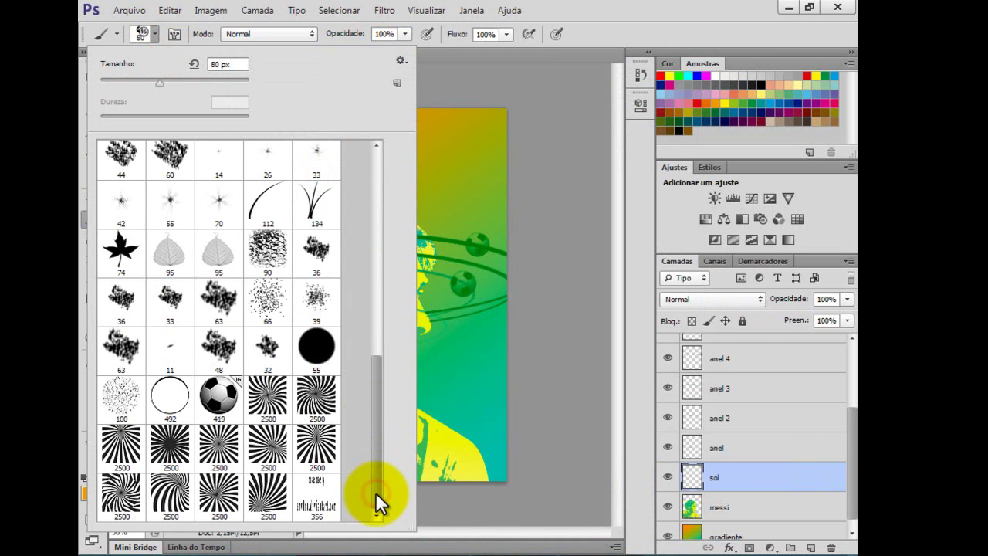
left_click(218, 451)
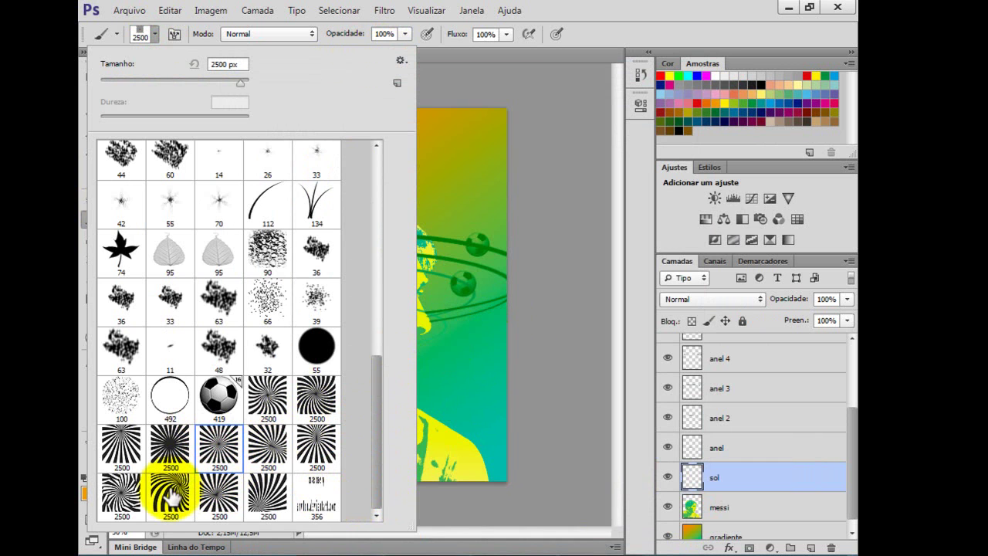
left_click(267, 395)
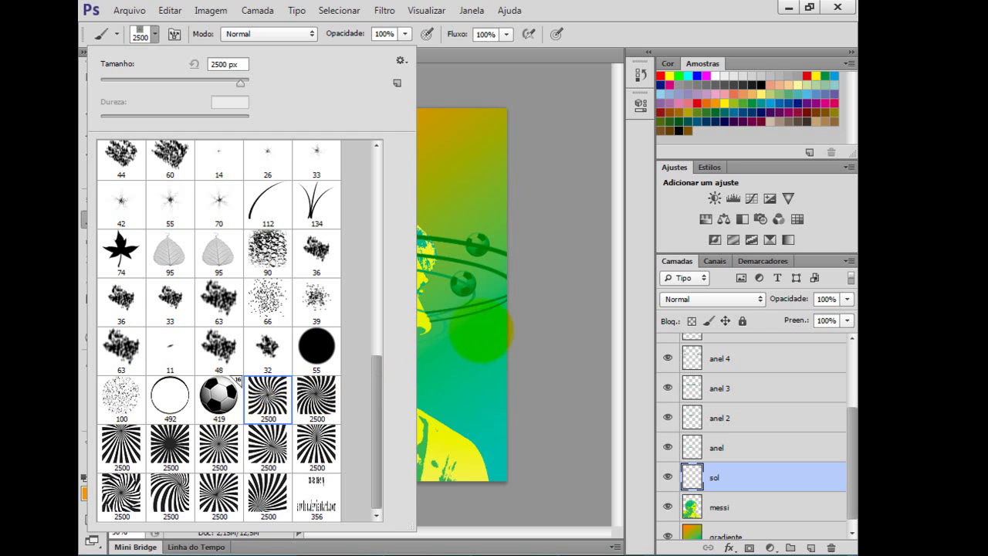
key("bracketleft")
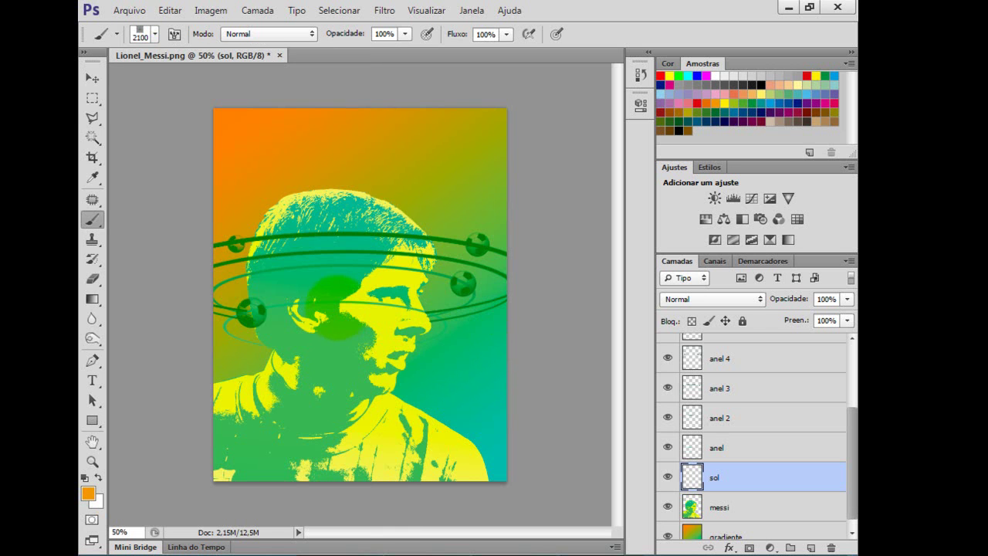
key("bracketleft")
key("bracketleft")
key("bracketleft")
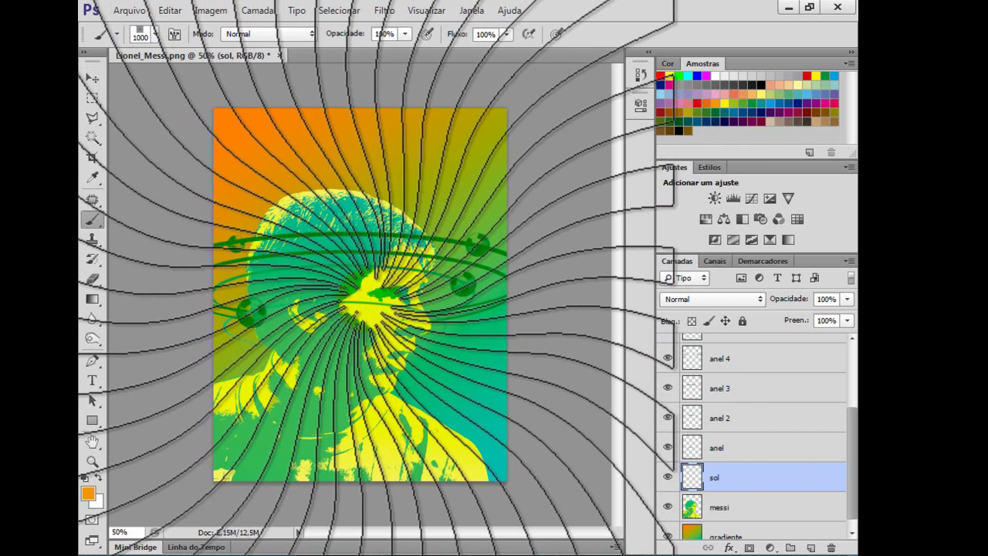
left_click(362, 299)
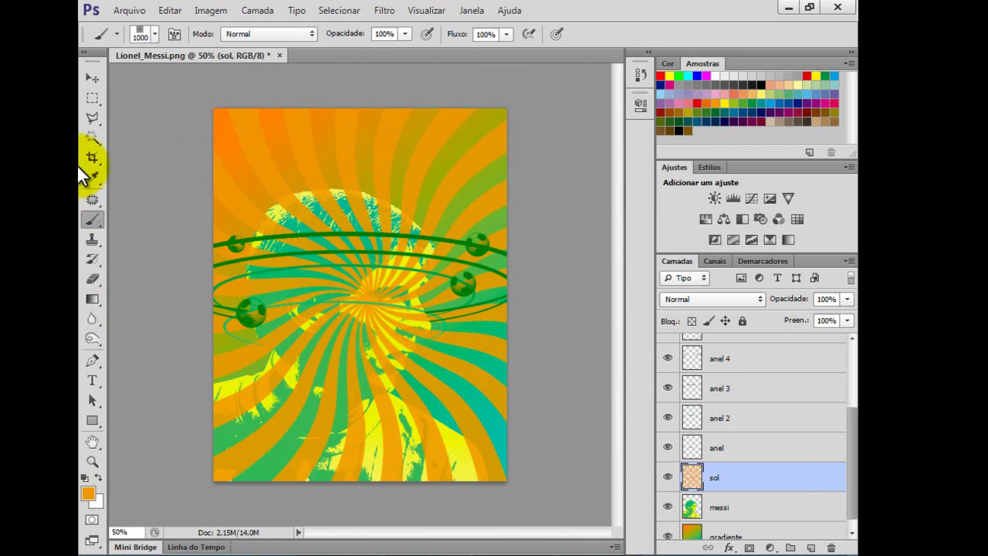
Lower the opacity of the sol layer to 45%.
left_click(90, 80)
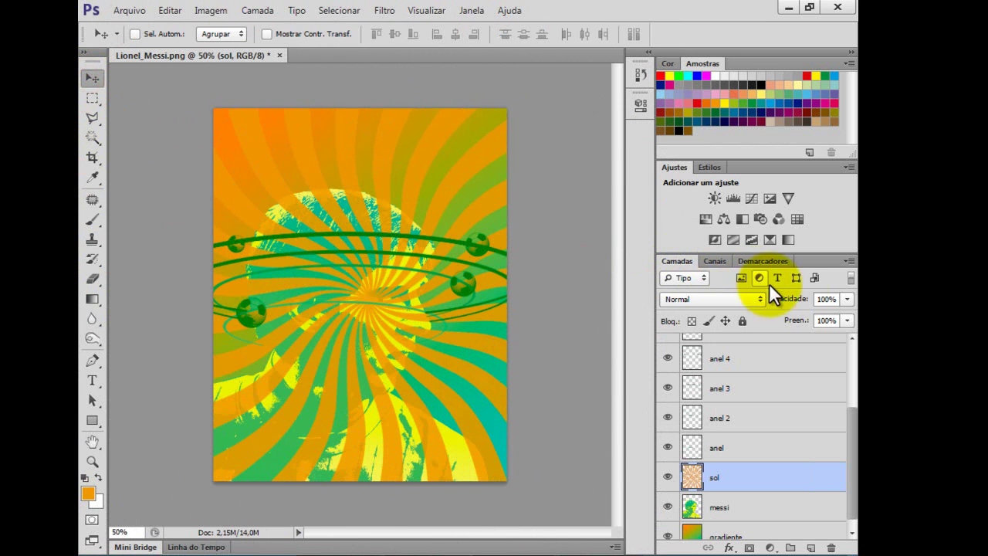
left_click_drag(845, 299, 805, 325)
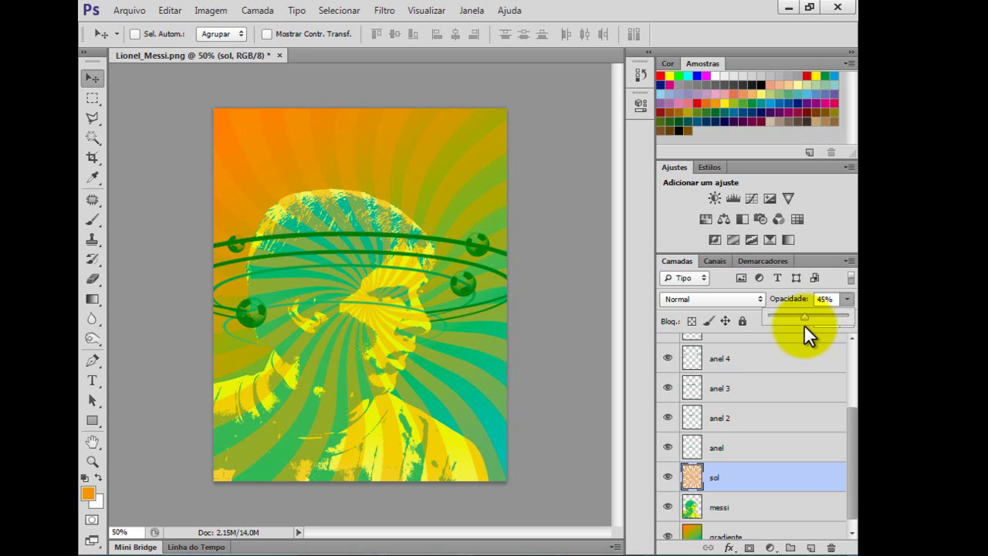
left_click_drag(803, 324, 804, 325)
Choose the Eraser for the sol layer and set its hardness to 0%.
left_click(92, 279)
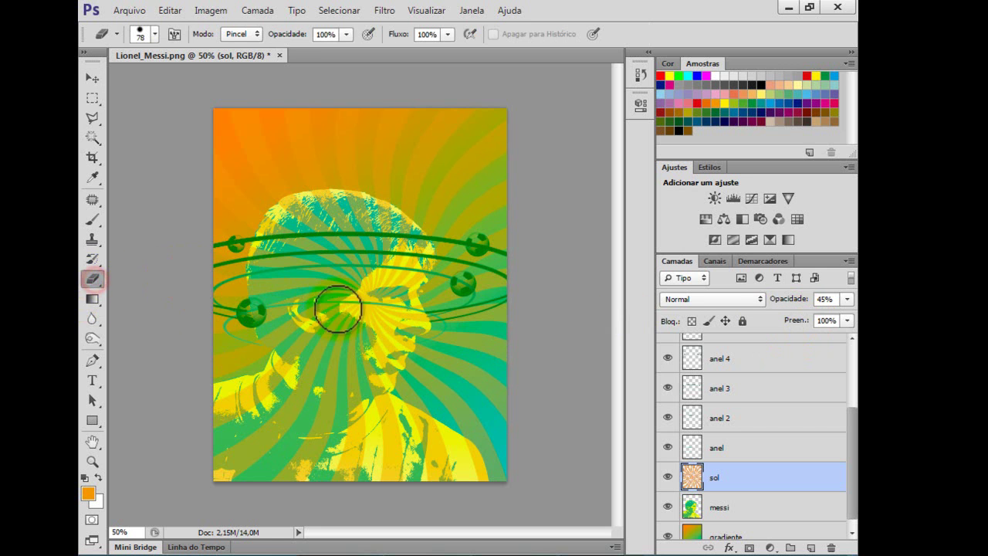
left_click(154, 34)
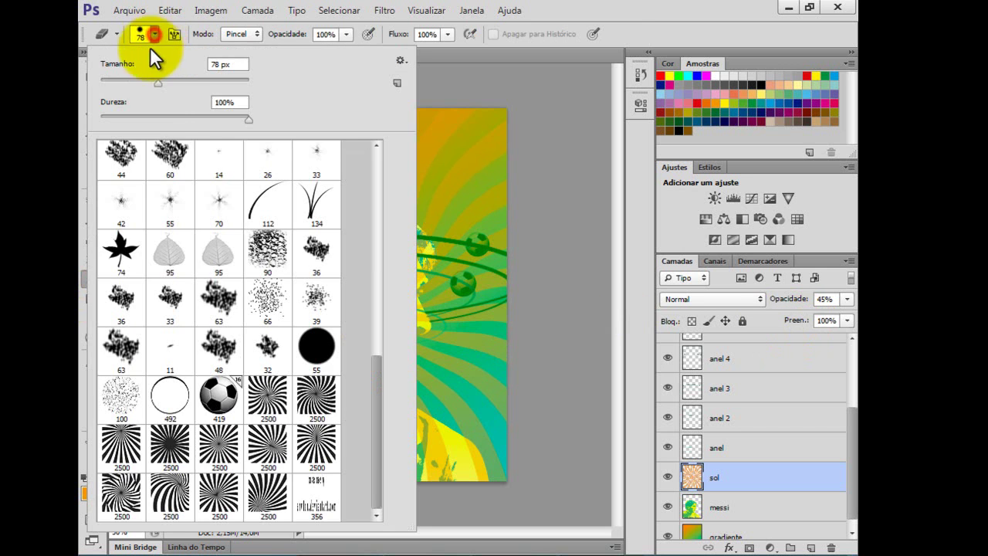
left_click(135, 118)
left_click_drag(95, 128, 96, 124)
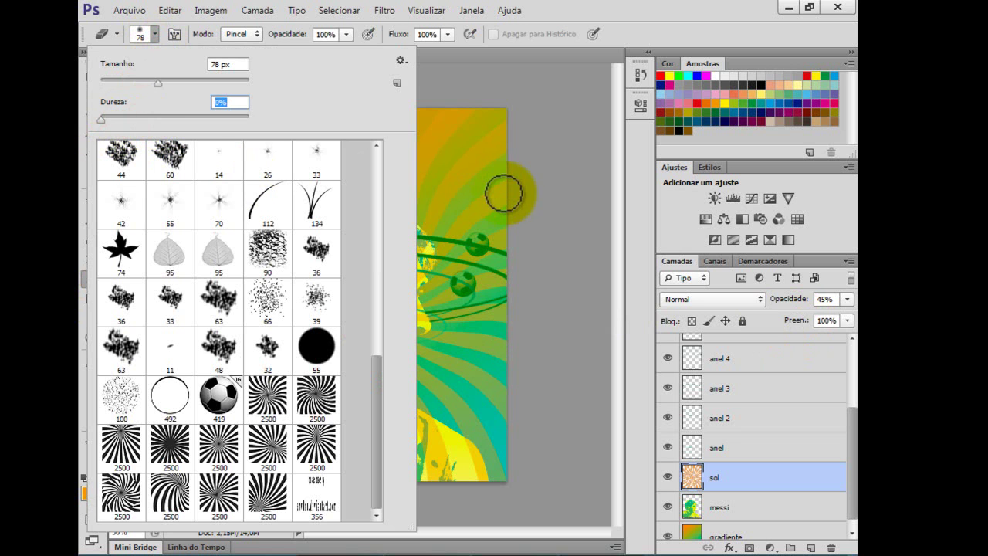
key("Return")
Enlarge the eraser to 200 px and softly erase the centre of the sunburst over the face.
key("bracketright")
key("bracketright")
key("bracketright")
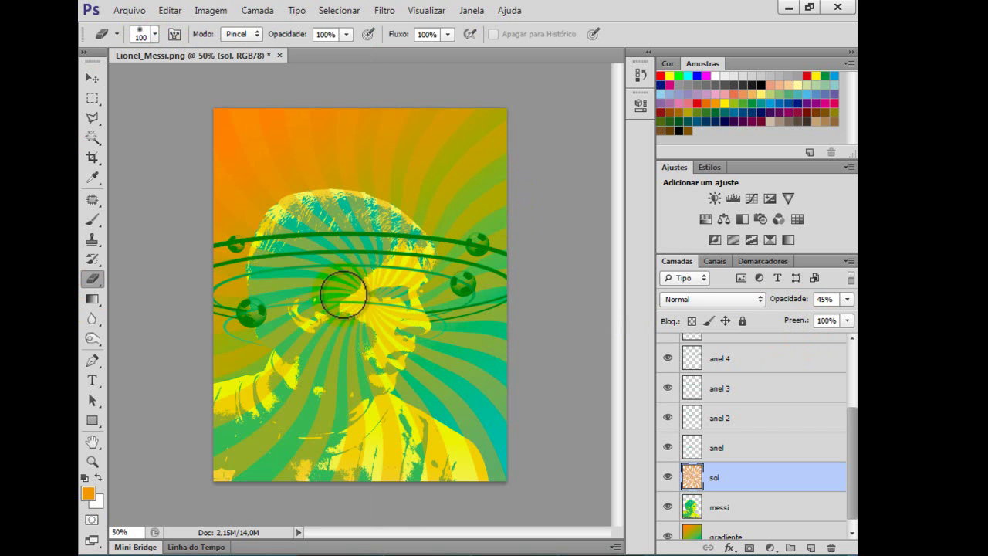
key("bracketright")
key("bracketright")
key("bracketright")
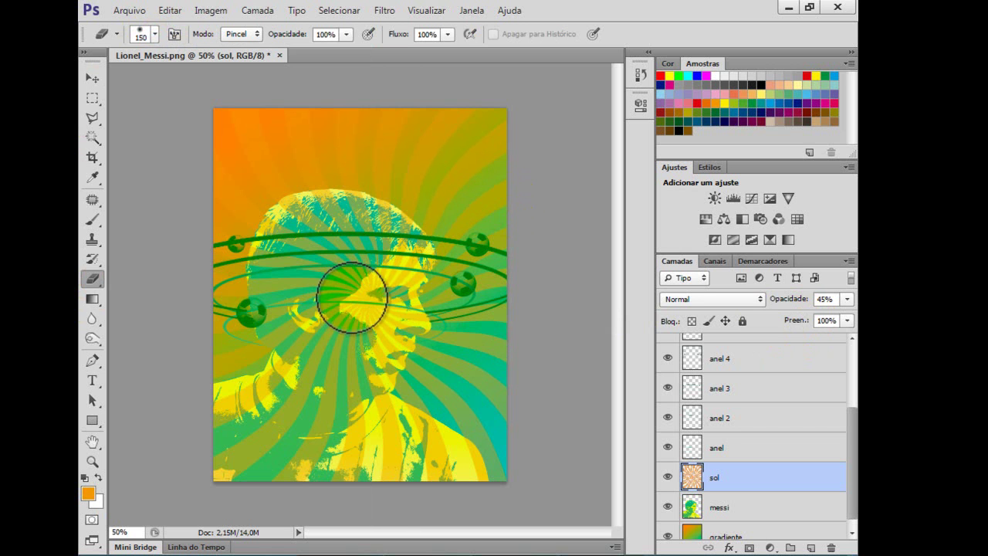
left_click(355, 301)
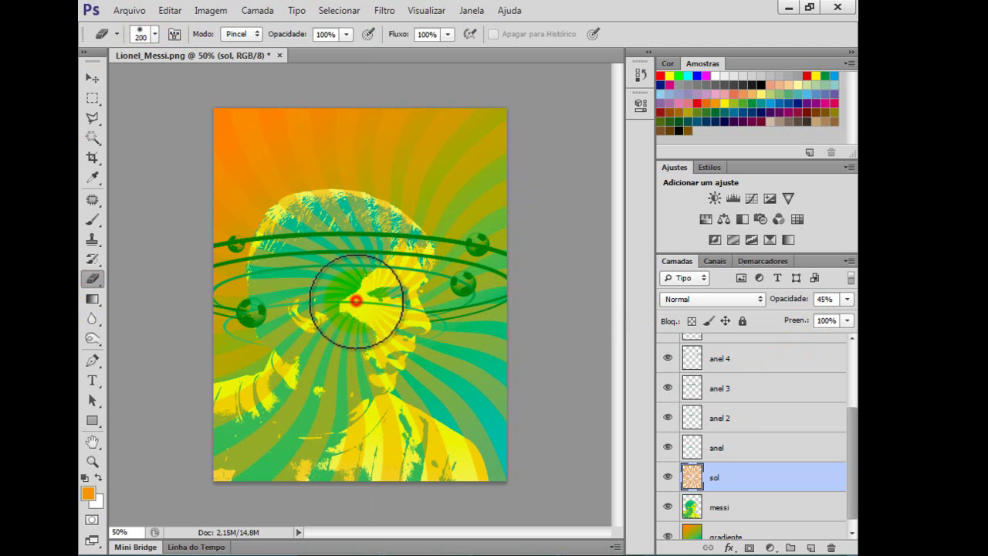
mouse_move(356, 300)
left_mouse_down()
mouse_move(342, 383)
mouse_move(292, 417)
mouse_move(251, 352)
left_mouse_up()
left_click(92, 79)
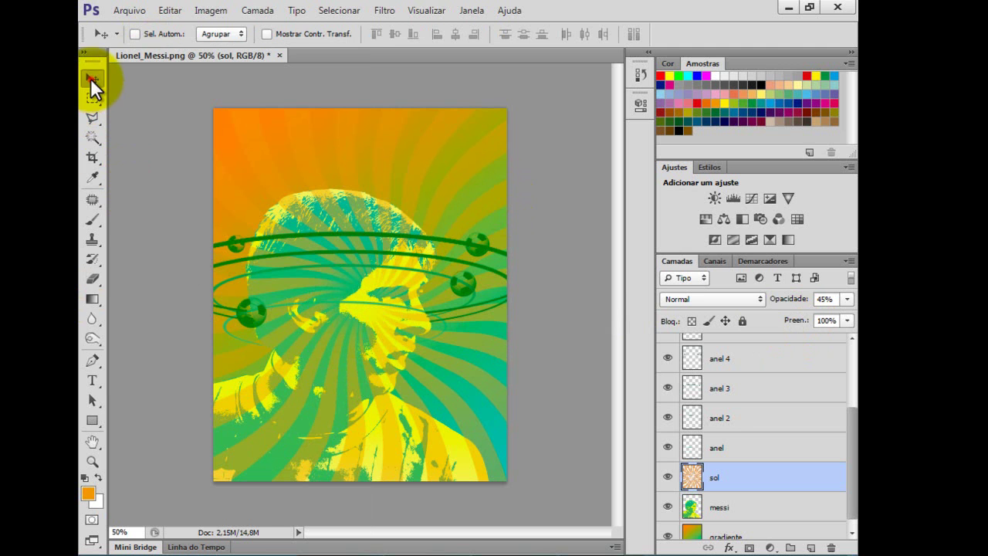
Lower the sol layer's opacity to 30% and check the finished reference poster in Windows Photo Viewer.
left_click(846, 299)
left_click_drag(811, 315, 797, 321)
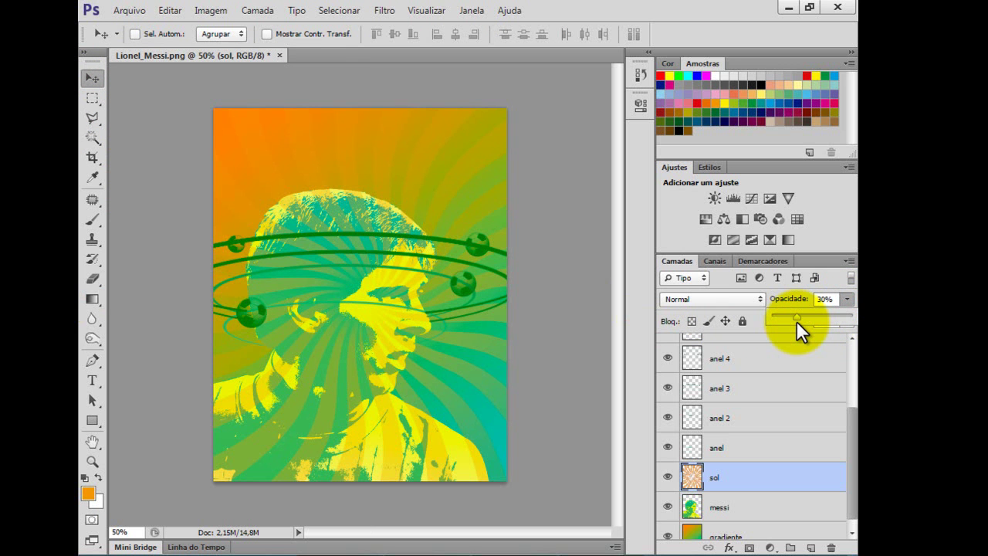
key("Return")
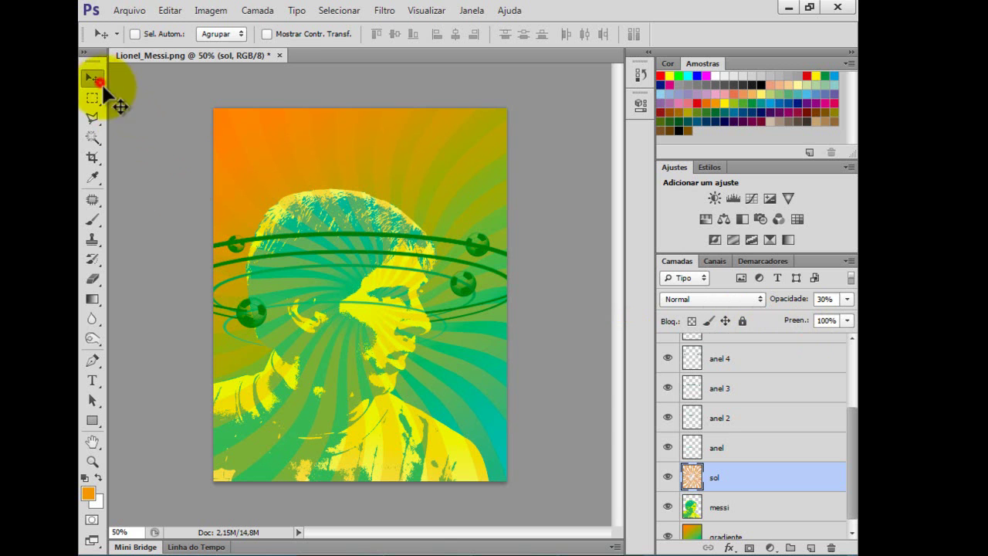
left_click(463, 549)
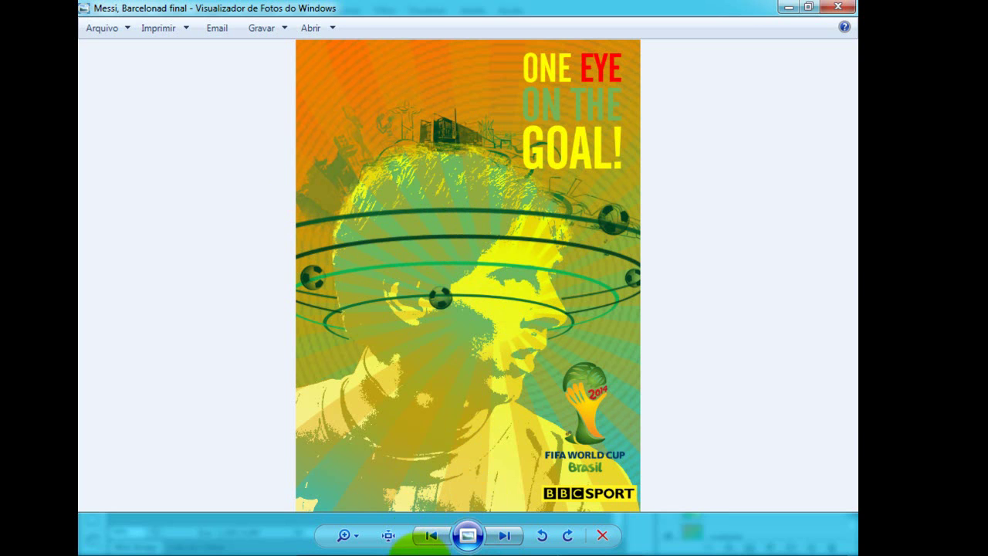
left_click(416, 544)
Choose the Brasília, Cristo_Redentor_Maracanã, Elevador_Lacerda_Bahia, Mulata_Passista and Pampulha files from the IMAGENS folder for opening.
left_click(128, 11)
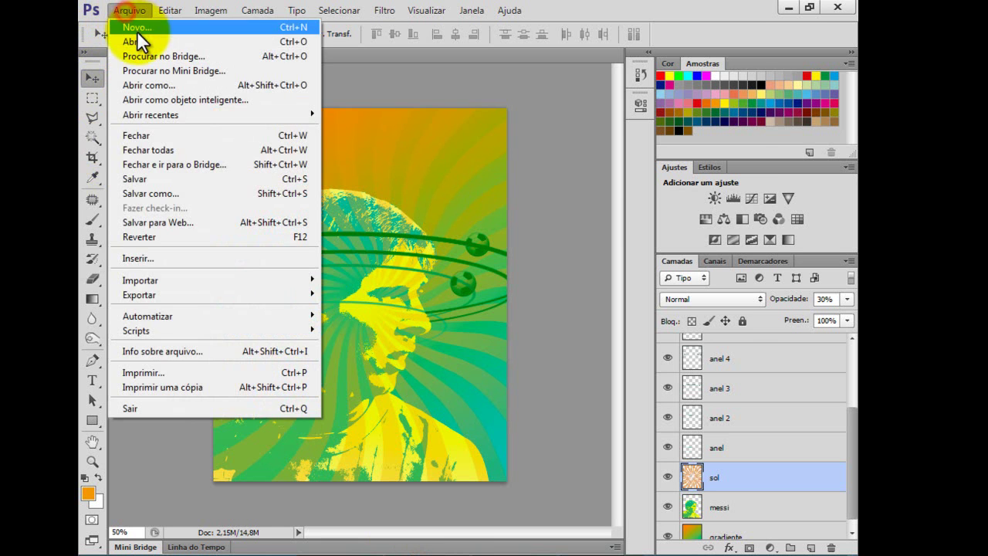
left_click(136, 45)
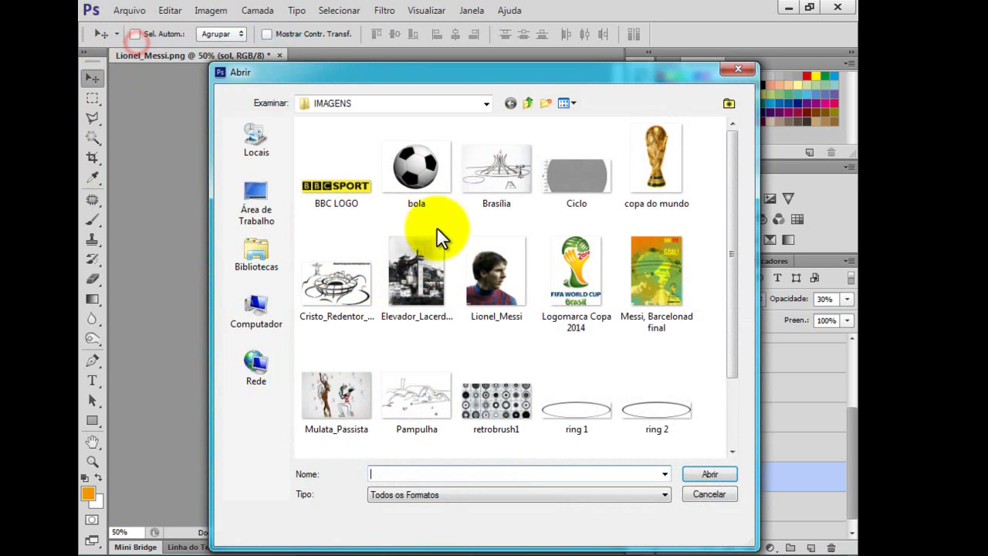
left_click(486, 182)
left_click(331, 281, "ctrl")
left_click(403, 284, "ctrl")
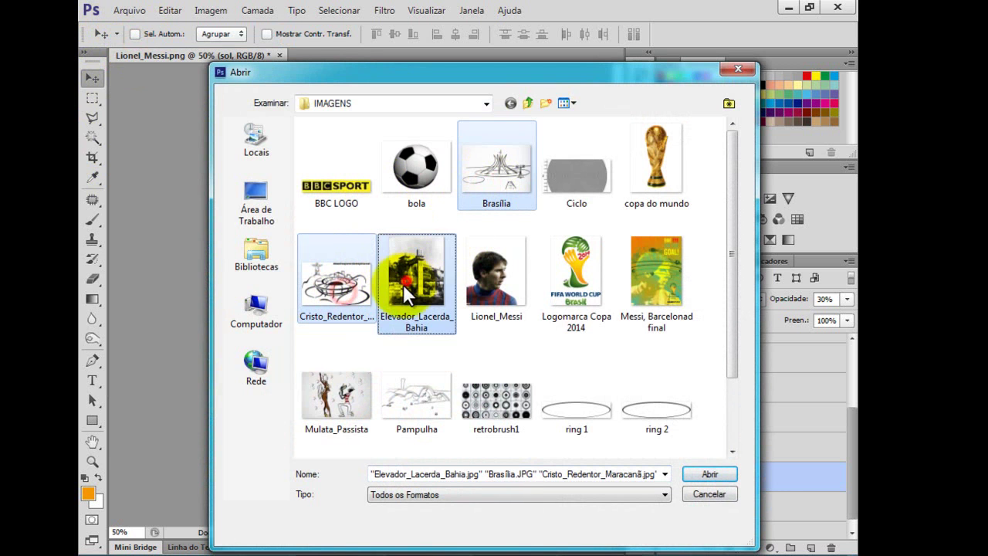
left_click(352, 399, "ctrl")
left_click(404, 403, "ctrl")
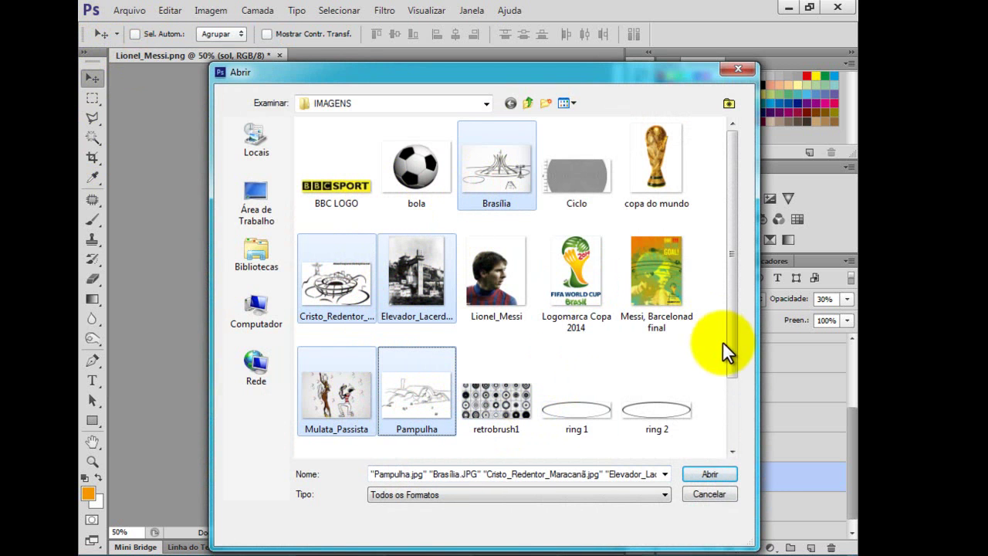
left_click_drag(729, 369, 745, 269)
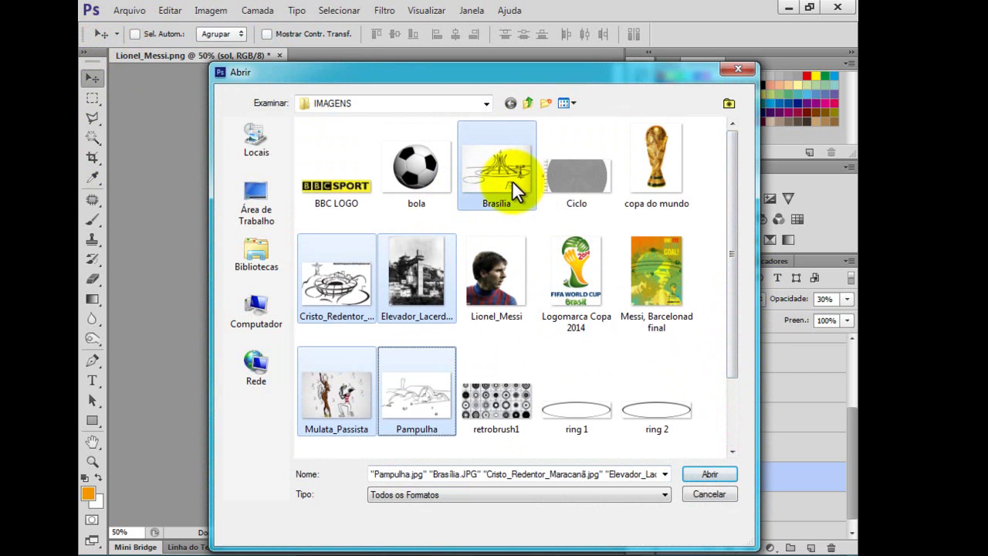
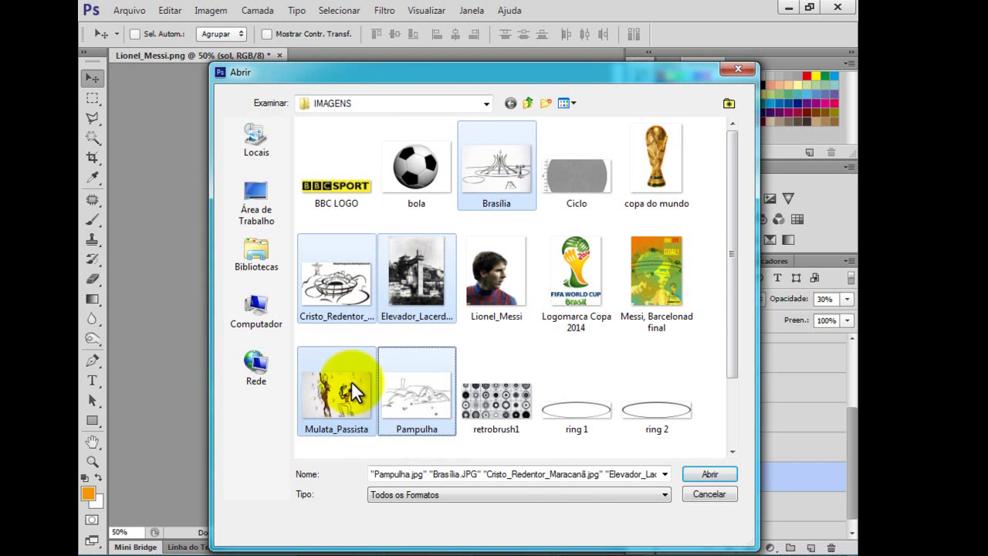
Open the five chosen images, assigning the working profile Adobe RGB (1998) to each one.
left_click(724, 476)
left_click(535, 293)
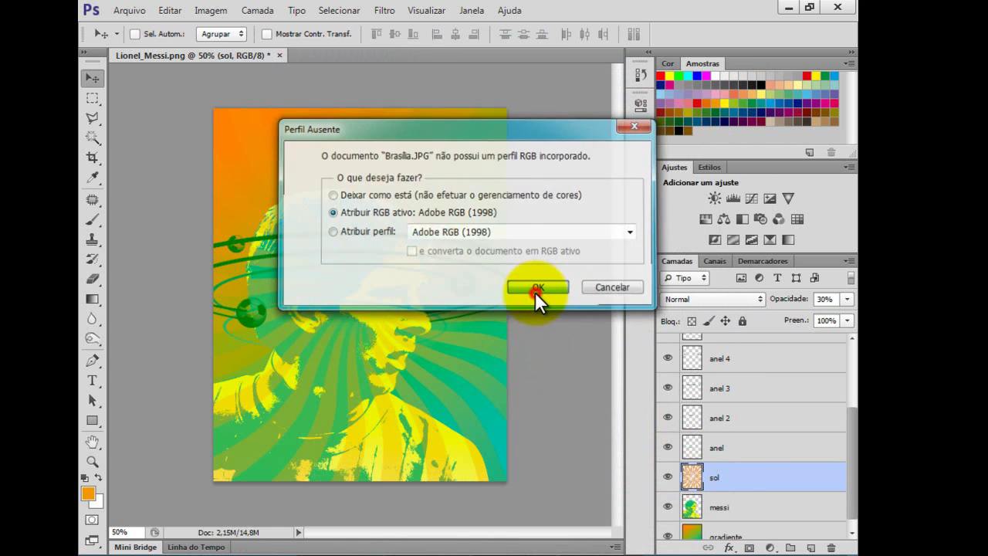
left_click(530, 298)
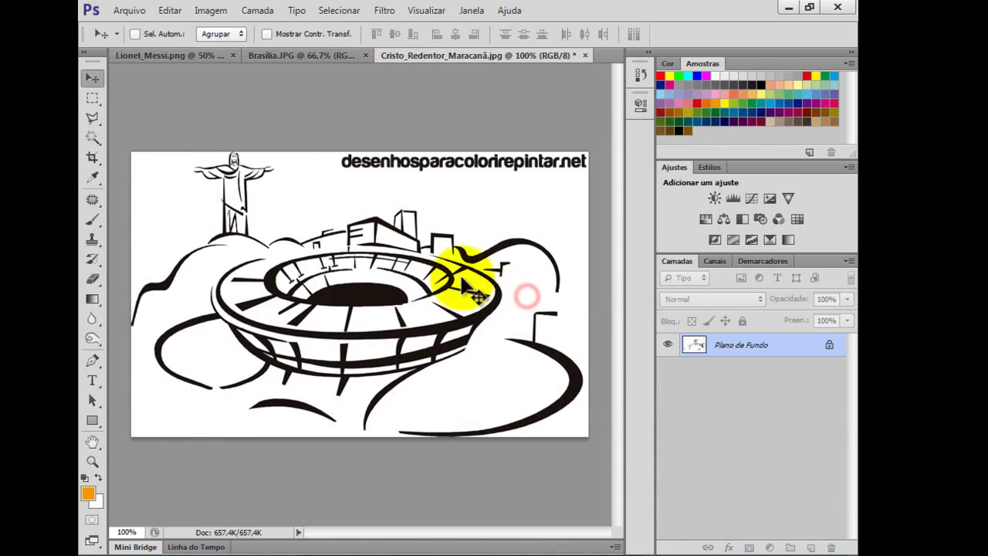
left_click(534, 299)
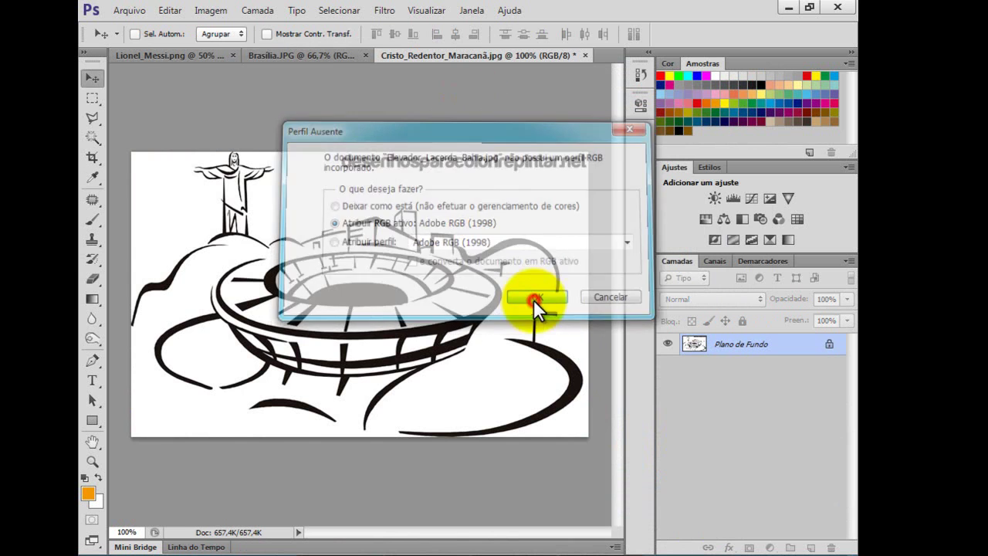
left_click(529, 287)
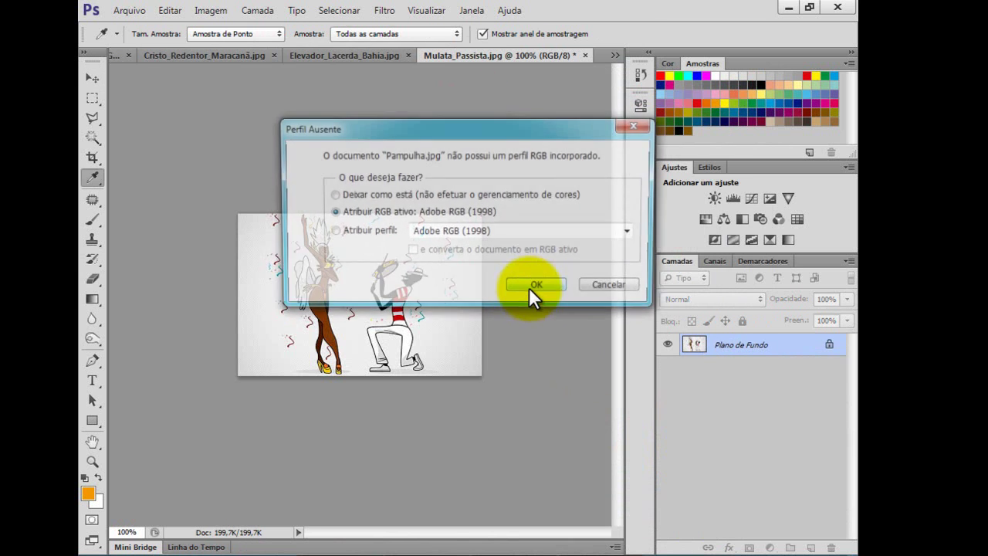
left_click(531, 292)
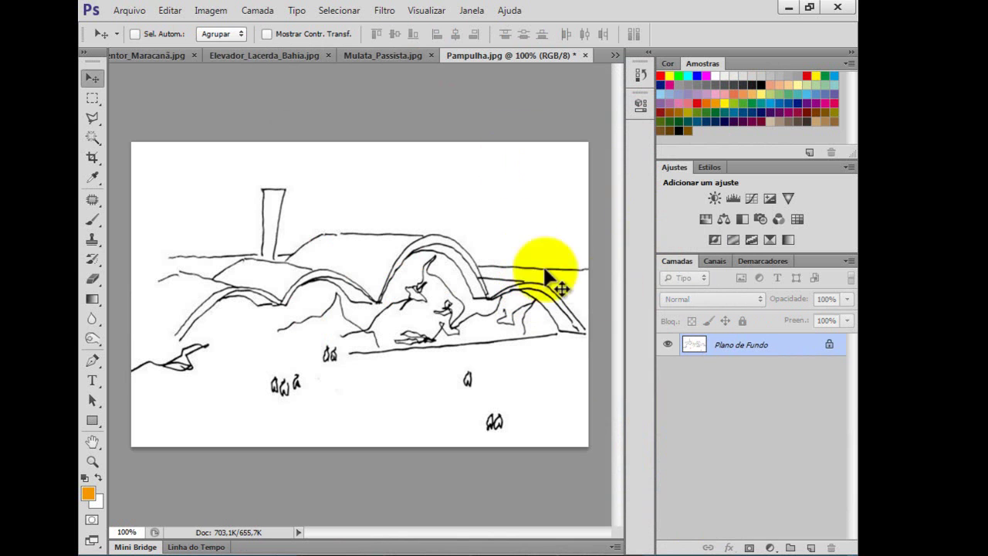
Make a Color Range selection sampled beside the Pampulha drawing's lines with a fuzziness of 40, and invert it.
left_click(386, 16)
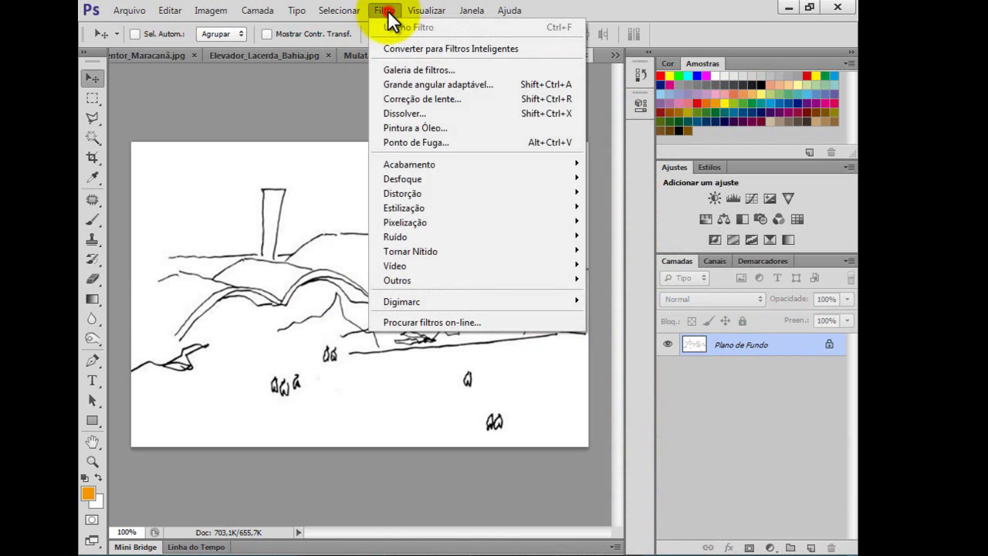
mouse_move(342, 11)
left_click(379, 142)
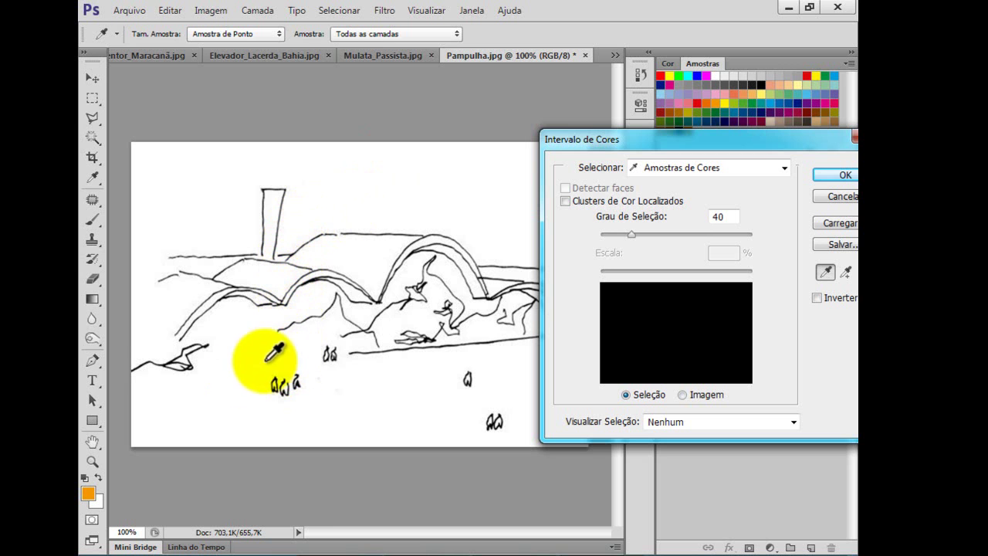
left_click(384, 286)
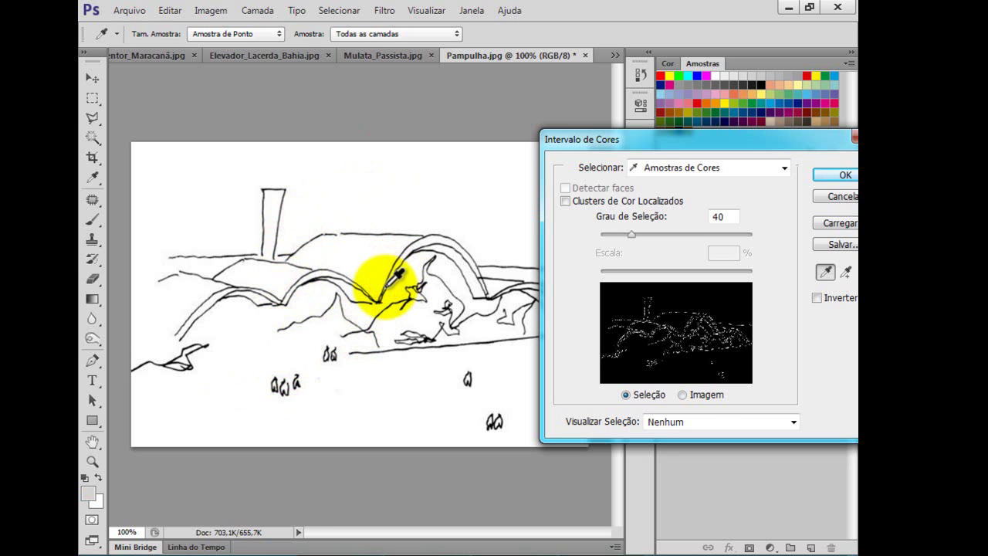
left_click(831, 179)
key("v")
left_click(340, 11)
left_click(356, 71)
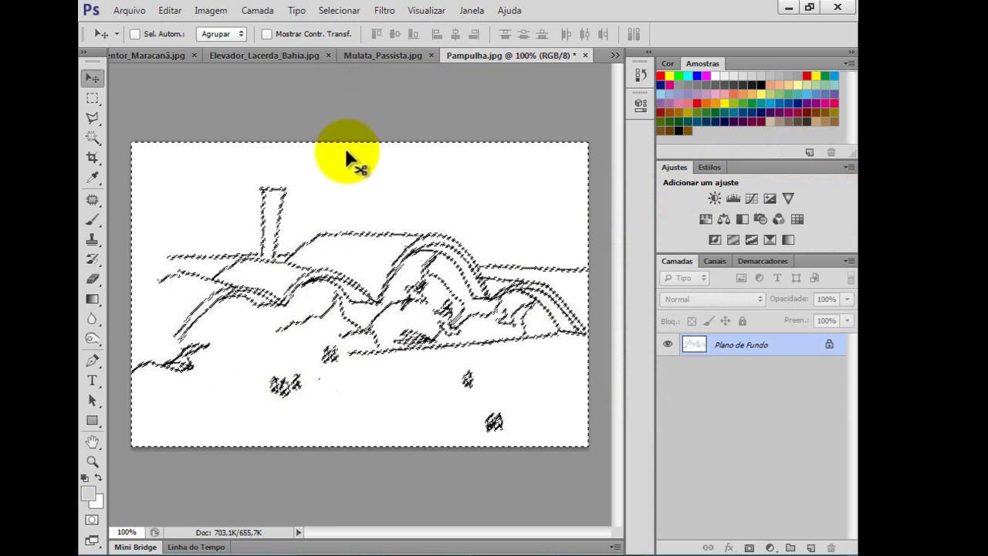
Define the Pampulha selection as a brush preset named pampulha and close Pampulha.jpg.
left_click(167, 12)
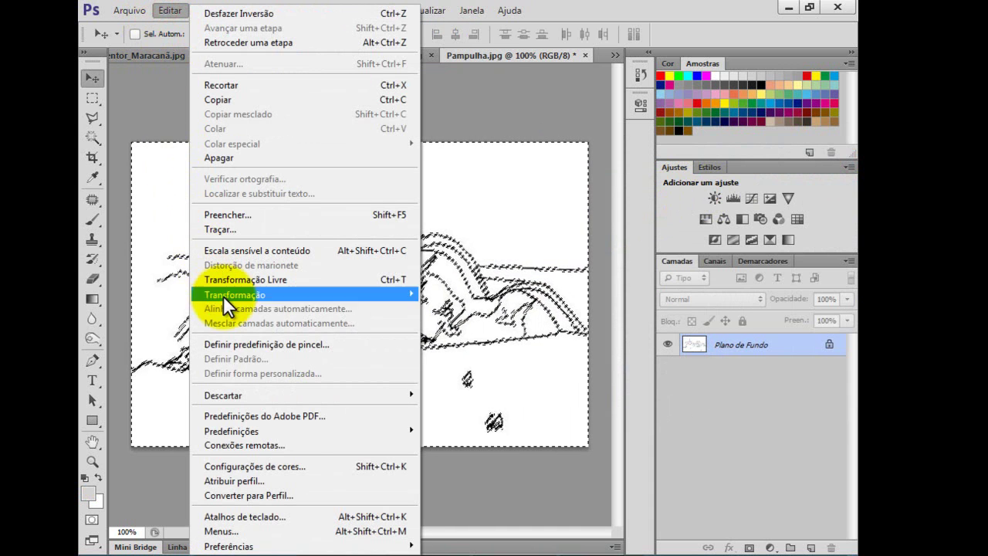
left_click(236, 344)
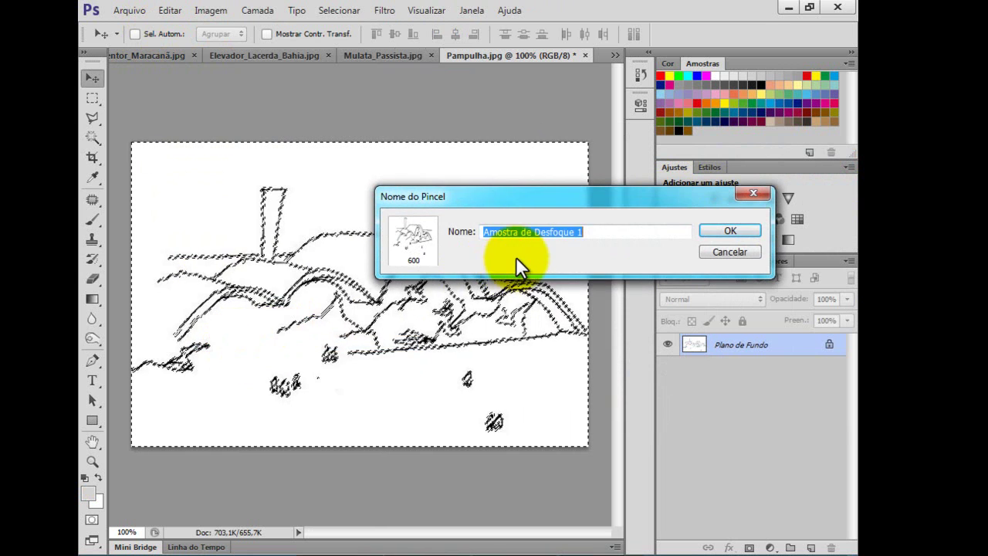
left_click_drag(609, 200, 588, 189)
type("pampulha")
key("Return")
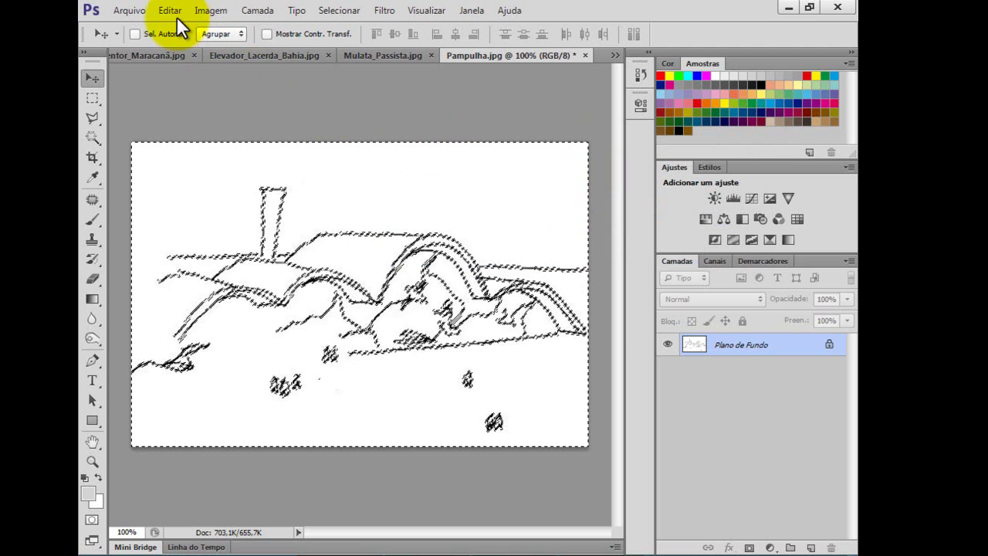
left_click(585, 55)
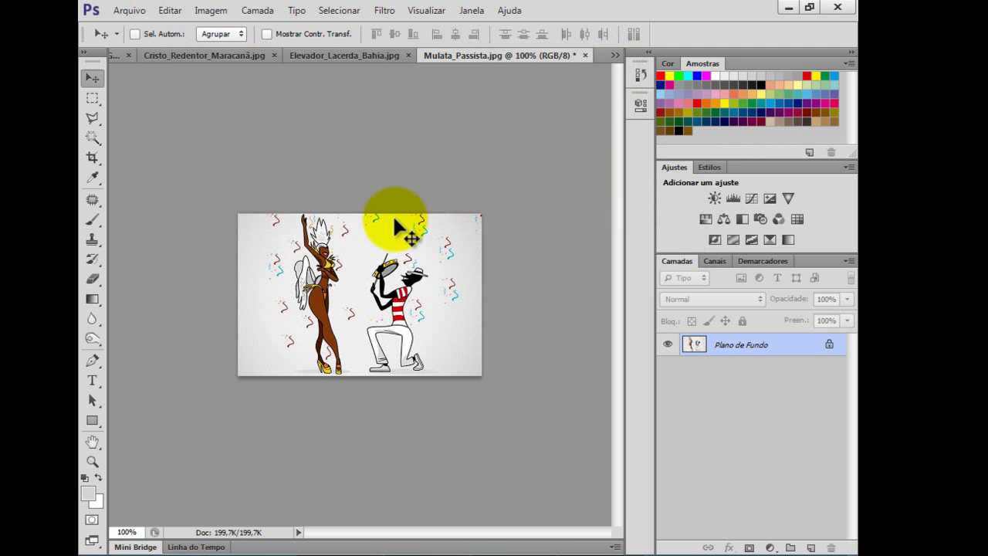
Select the dancers and streamers in Mulata_Passista.jpg by sampling the grey background with Color Range and inverting the selection.
key("ctrl+plus")
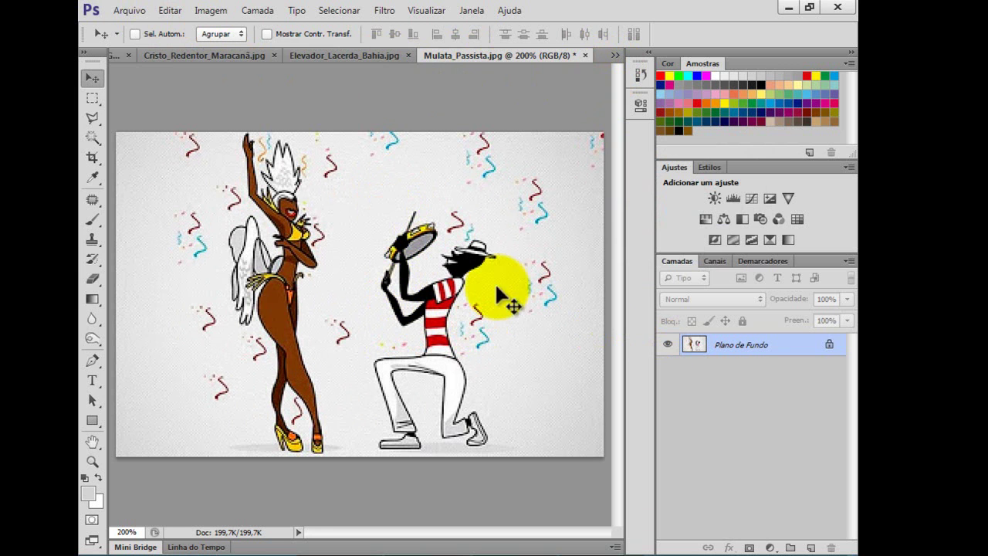
left_click(339, 11)
left_click(375, 142)
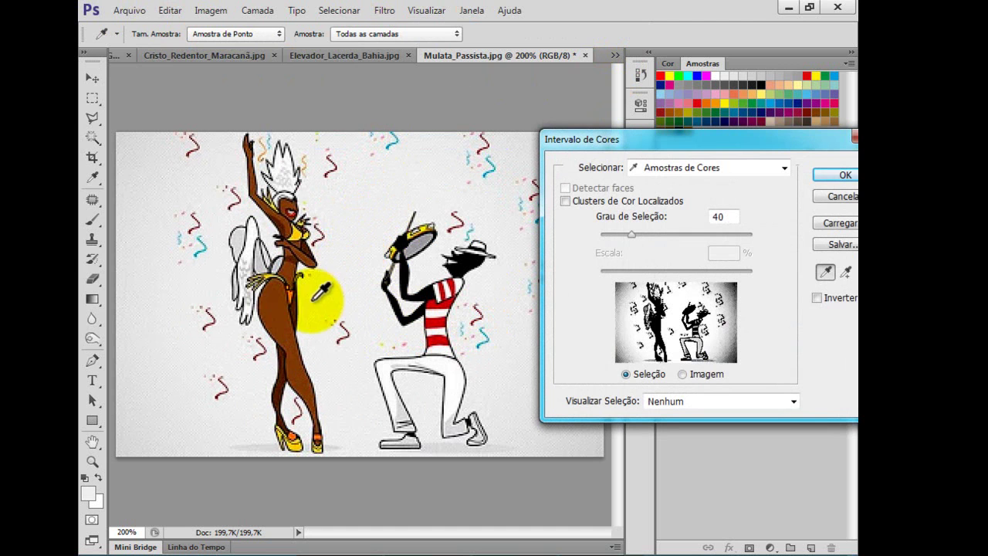
left_click(190, 180, "shift")
left_click(164, 162, "shift")
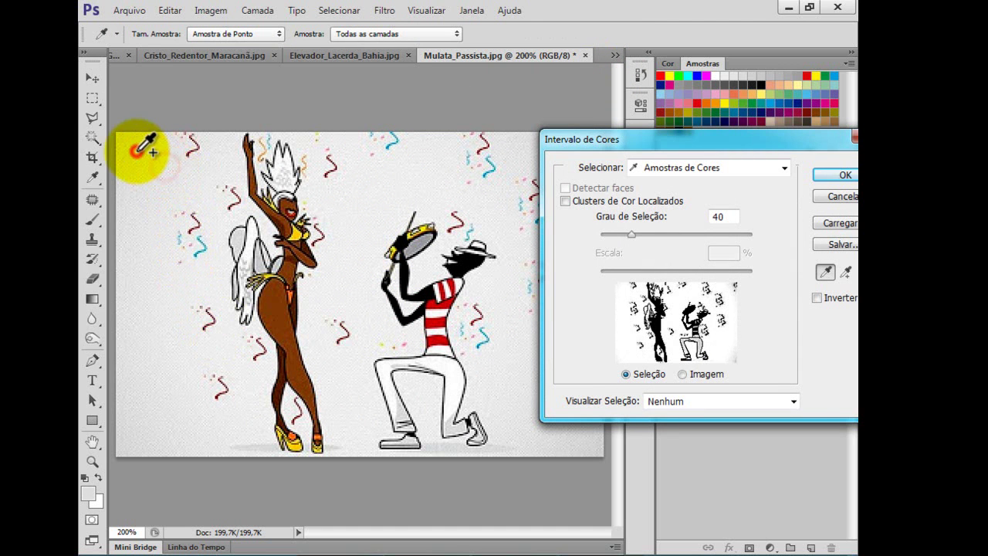
left_click_drag(559, 141, 564, 197)
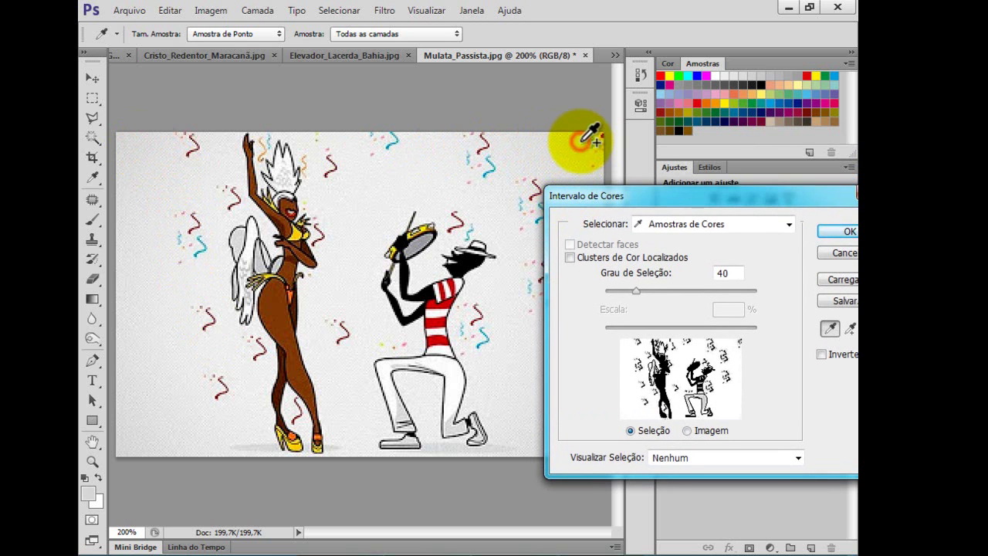
left_click(844, 231)
left_click(354, 17)
left_click(366, 72)
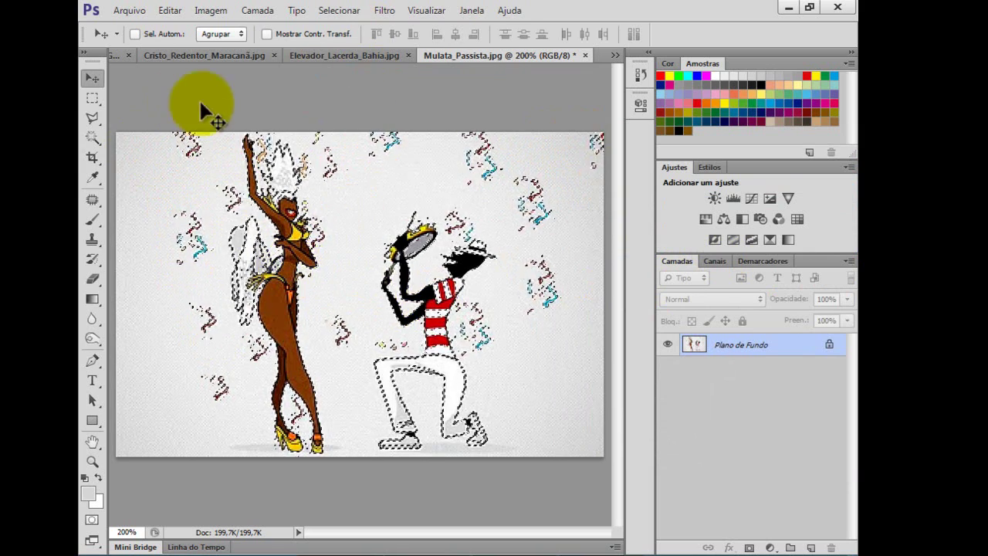
Define the dancers selection as a brush preset named sambistas and close Mulata_Passista.jpg.
left_click(170, 11)
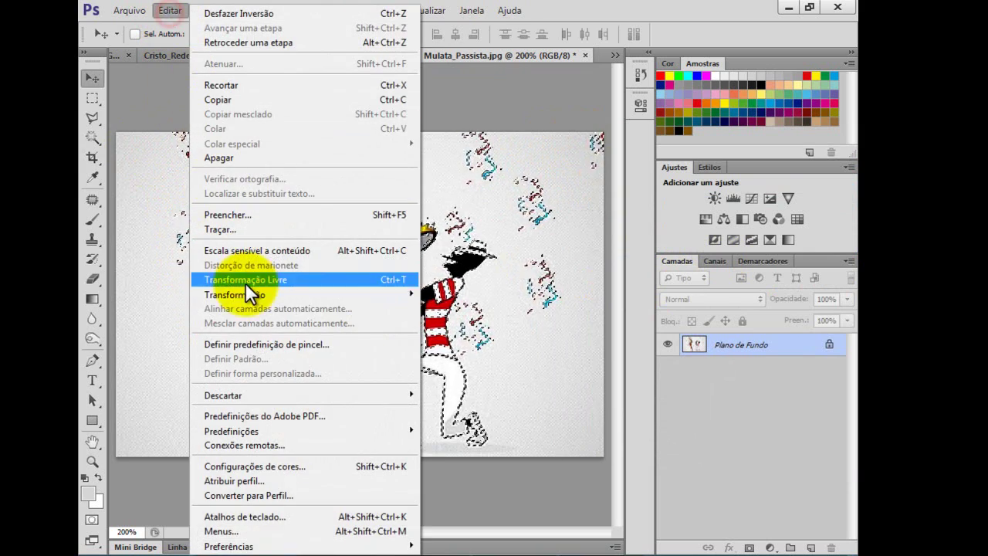
left_click(258, 343)
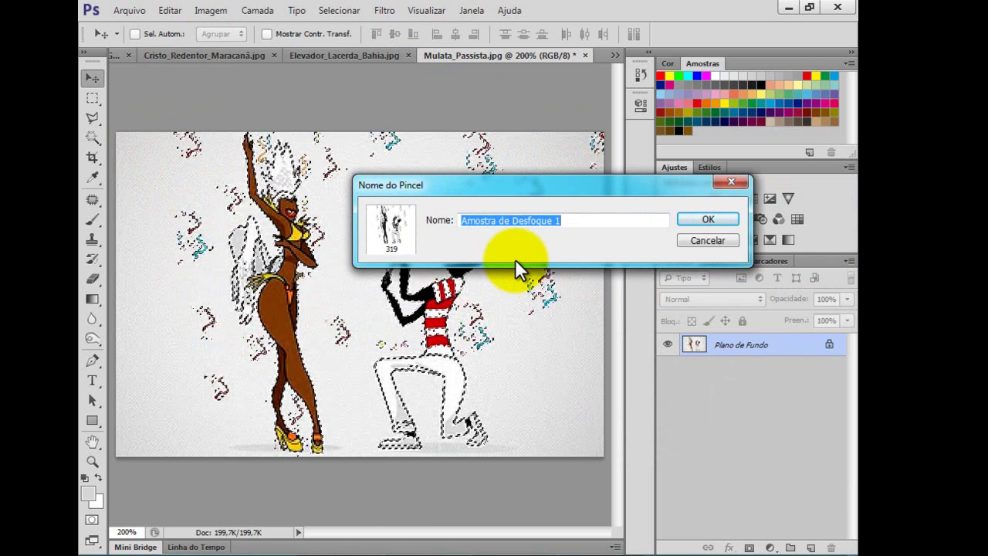
type("sambistas")
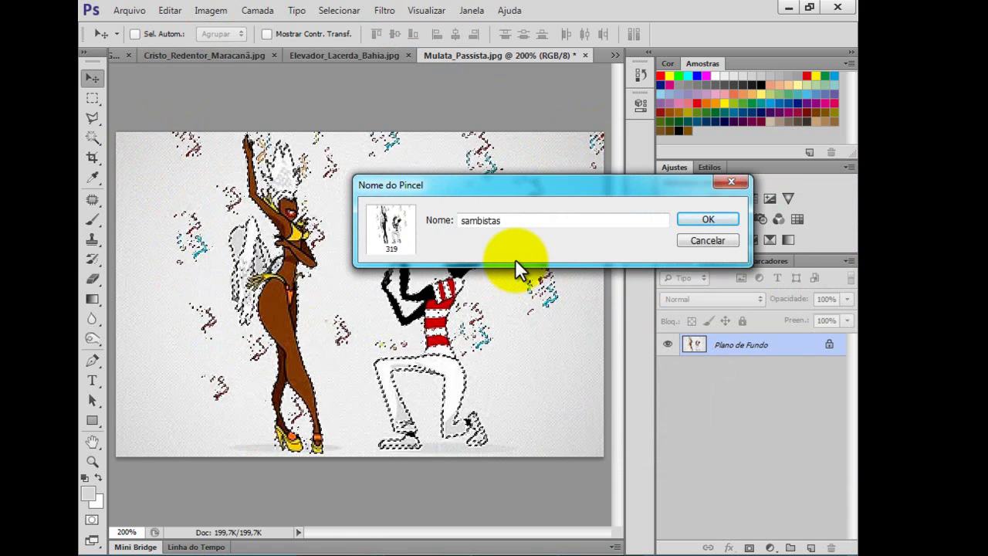
key("Return")
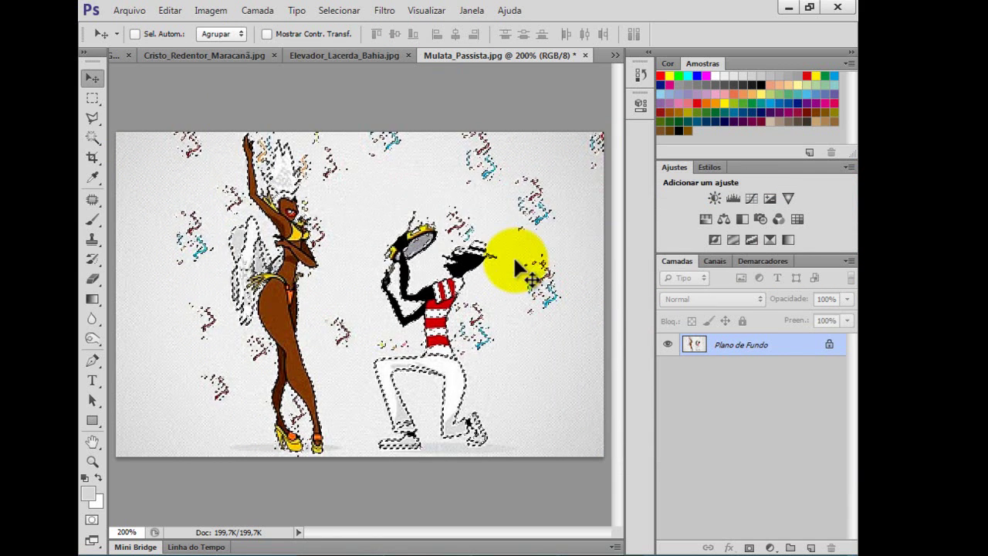
left_click(584, 54)
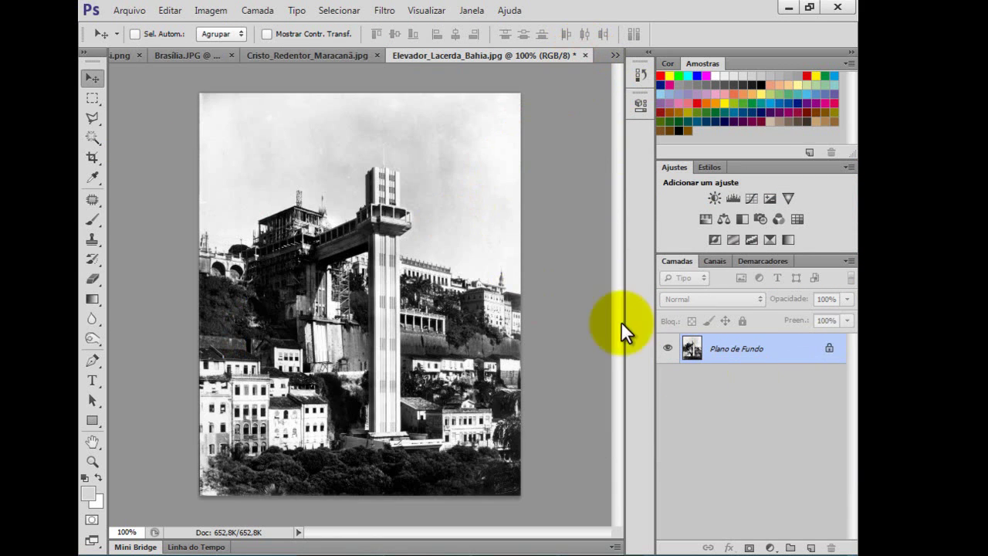
Select the light areas of Elevador_Lacerda_Bahia.jpg by sampling the sky with Color Range, and invert the selection.
left_click(344, 12)
left_click(365, 142)
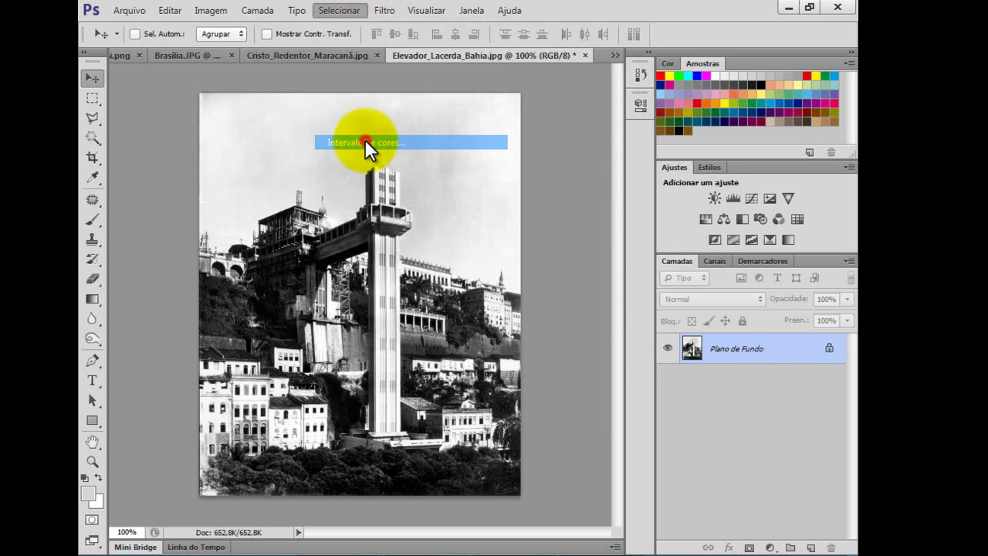
left_click(454, 188)
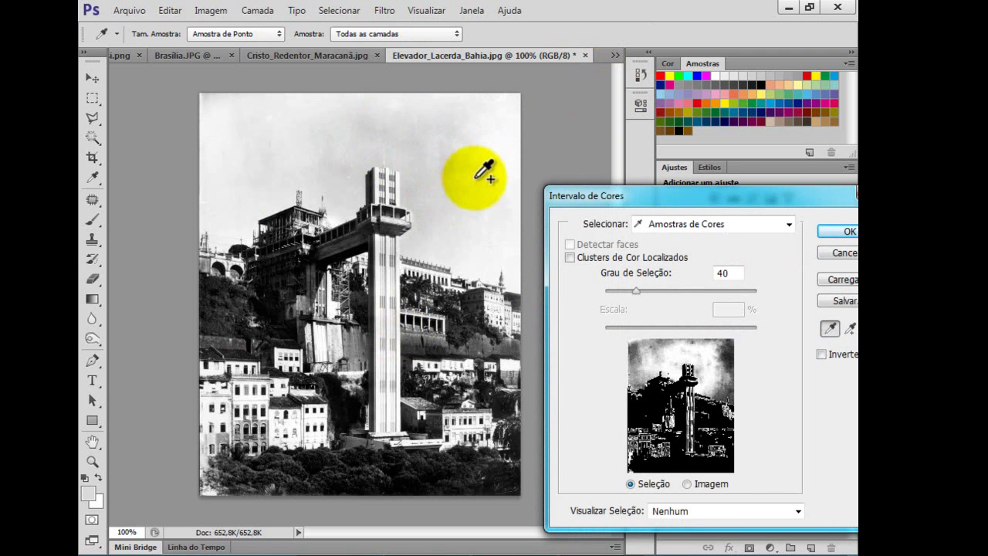
left_click(474, 176)
left_click(489, 205)
left_click(489, 229)
left_click(414, 157)
left_click(323, 176)
left_click(513, 176)
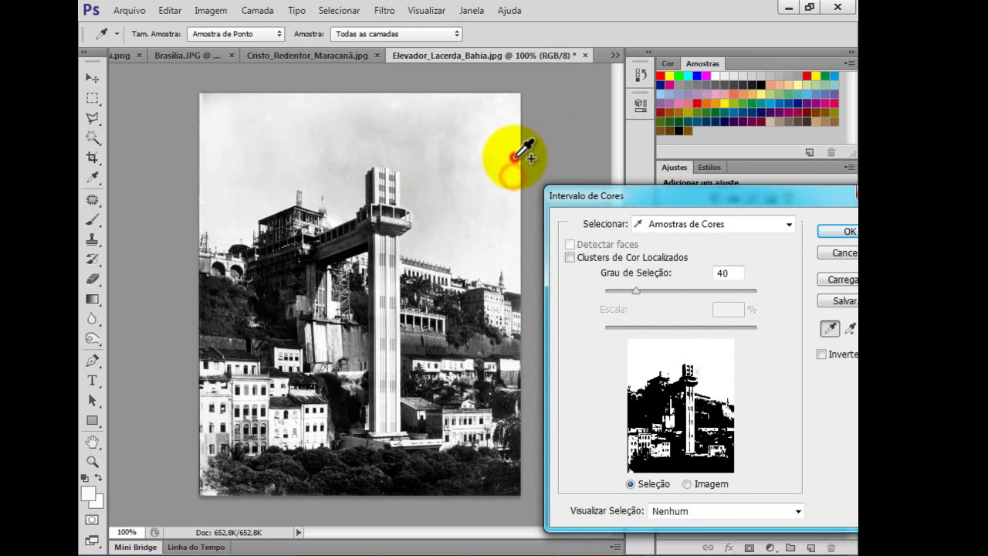
left_click(416, 157)
left_click(242, 128)
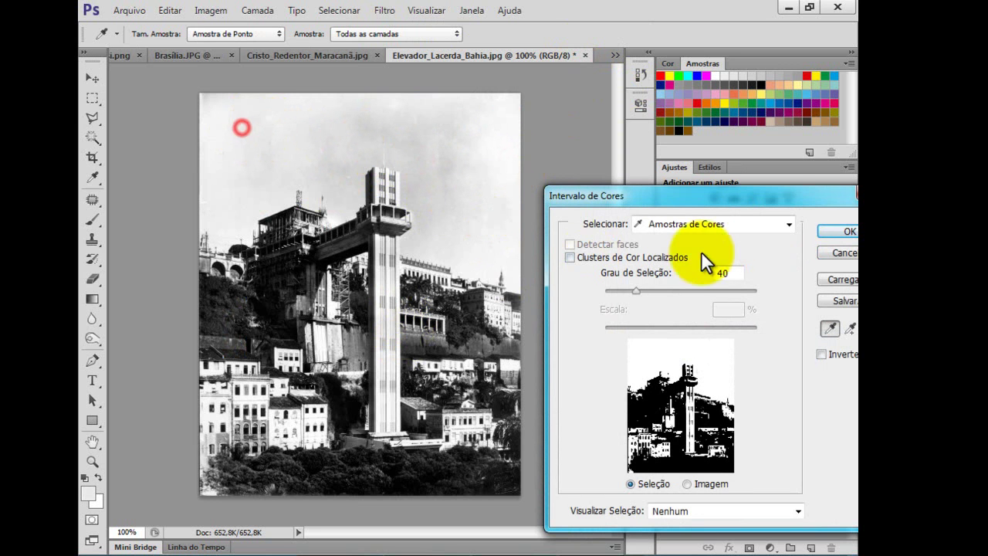
left_click(828, 228)
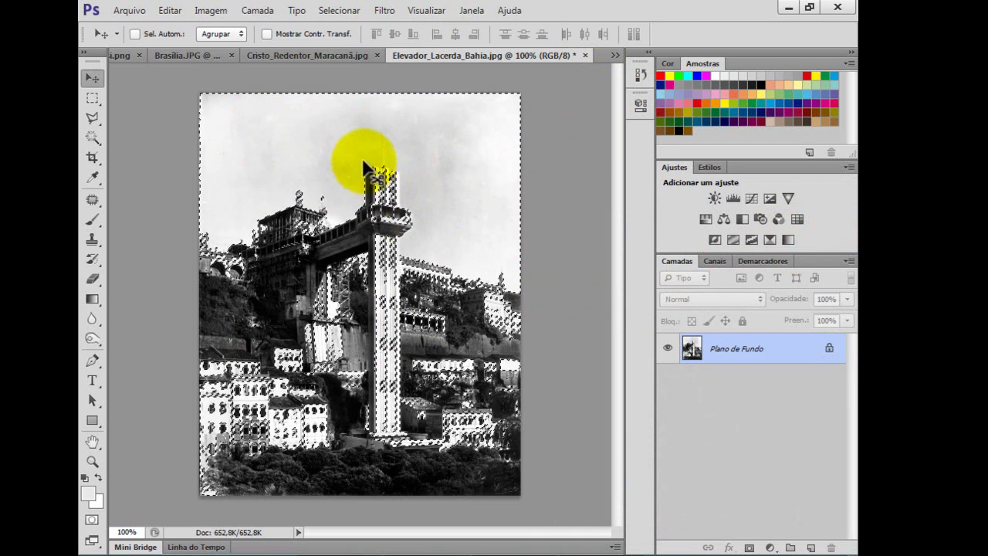
left_click(343, 10)
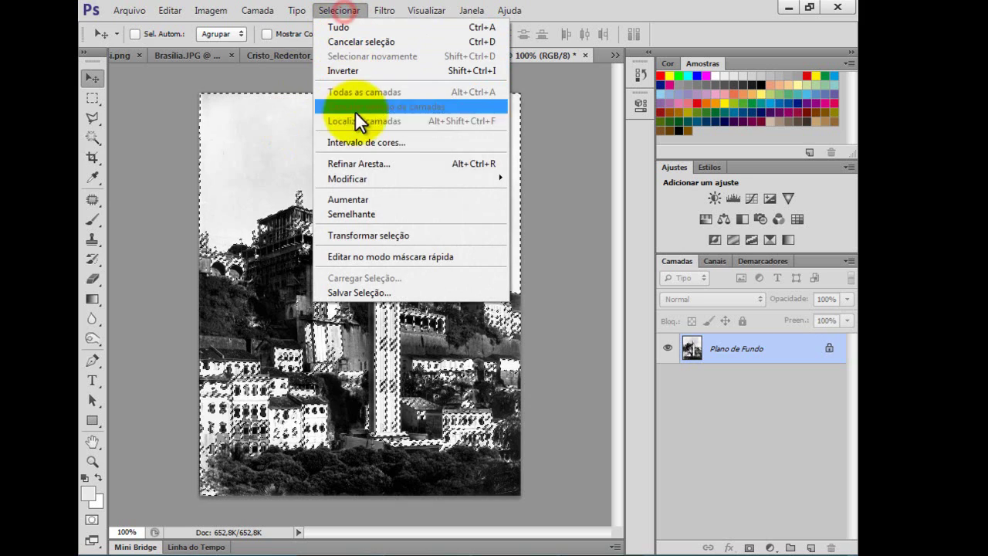
left_click(358, 70)
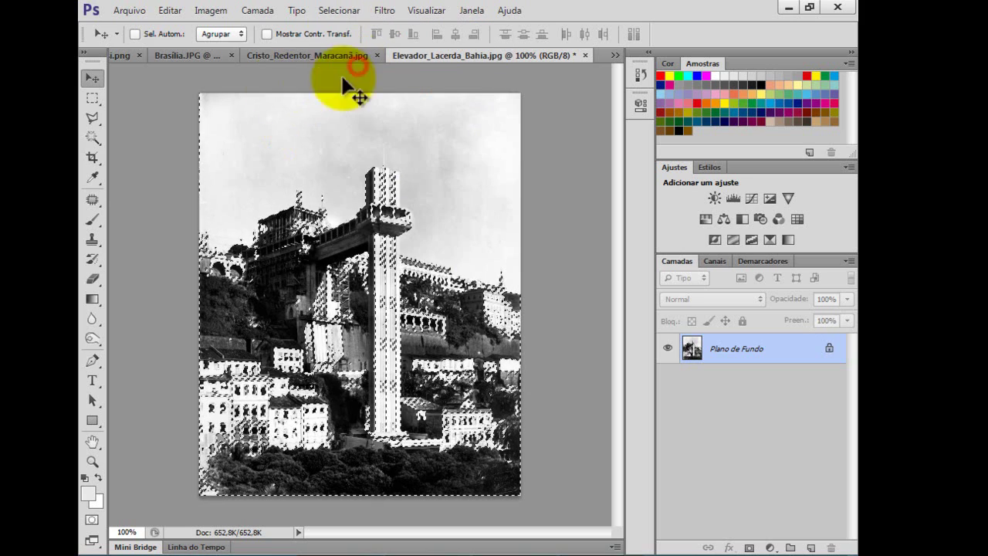
Define the inverted selection as a brush preset named elevador lacerda and close Elevador_Lacerda_Bahia.jpg.
left_click(160, 10)
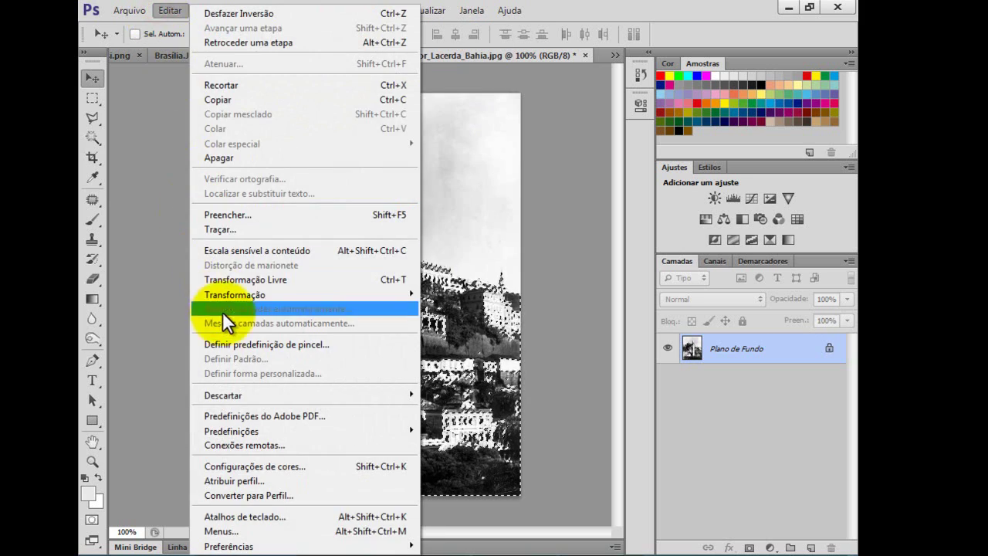
left_click(230, 345)
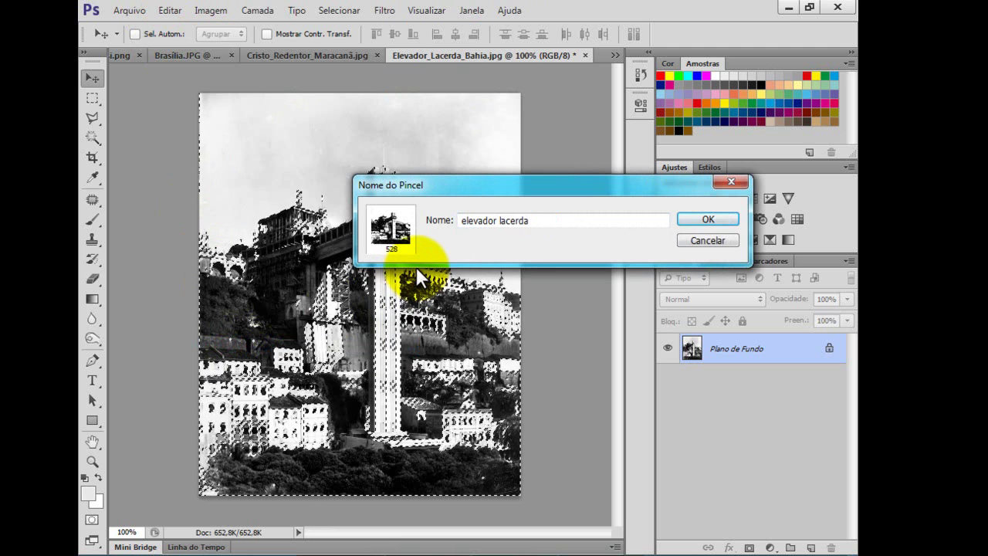
key("Return")
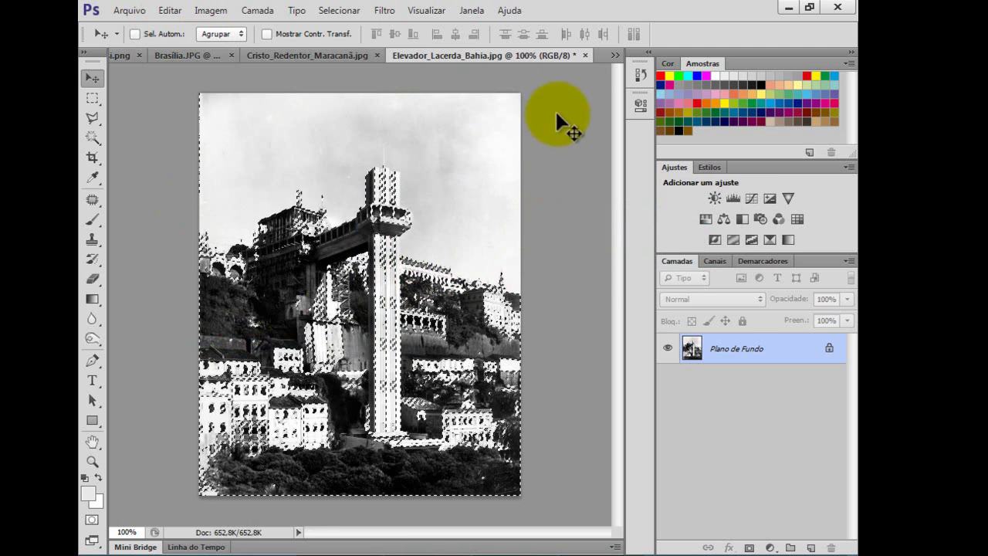
left_click(585, 56)
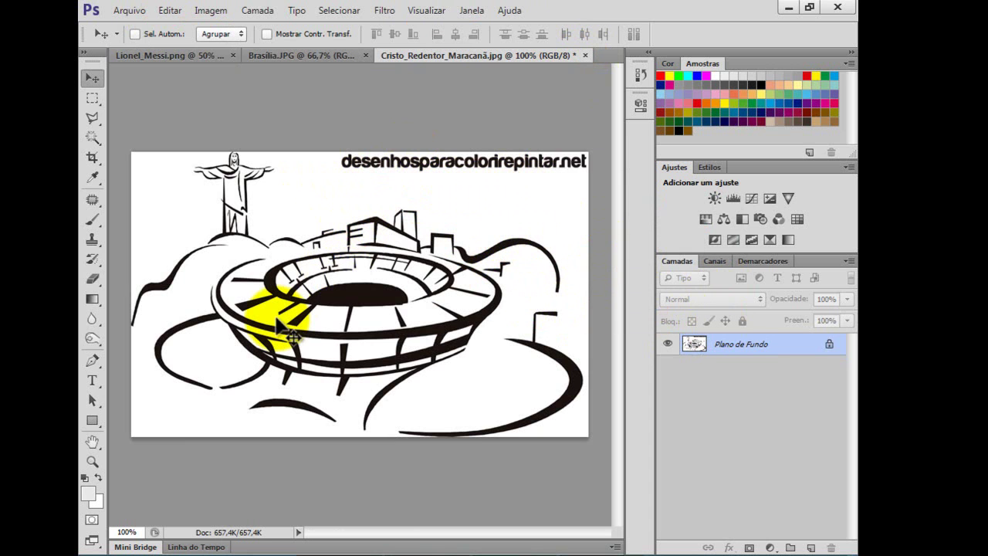
left_click(339, 11)
left_click(370, 142)
left_click(369, 297)
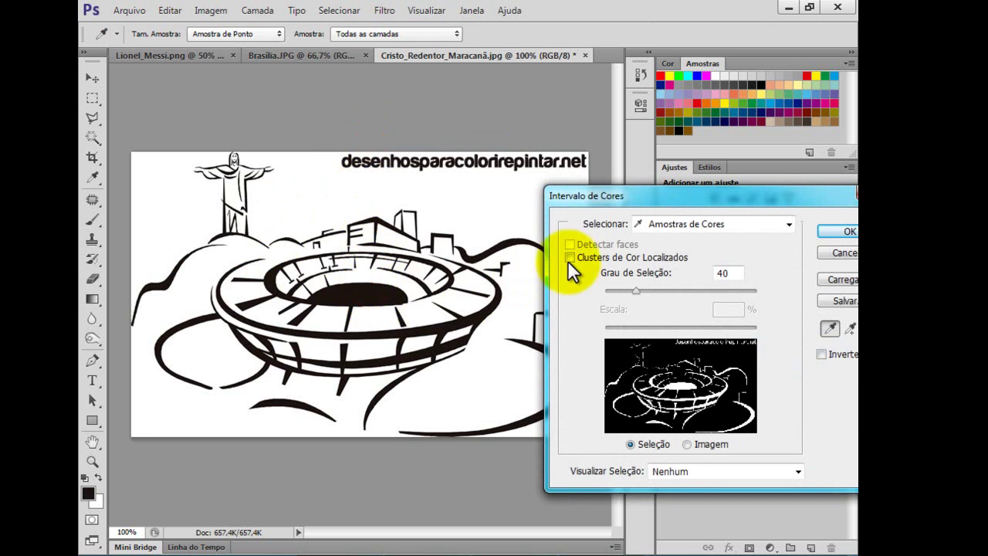
left_click(843, 229)
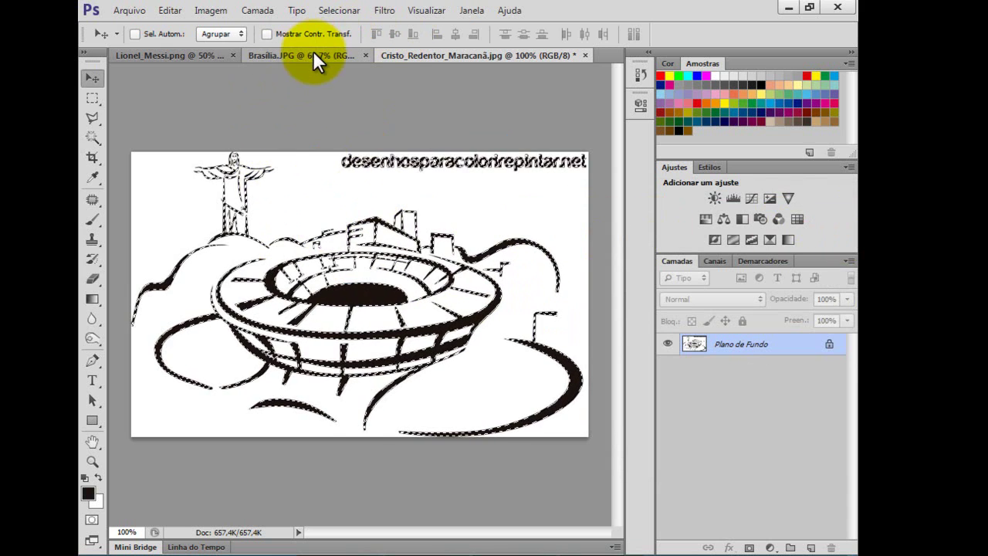
left_click(171, 11)
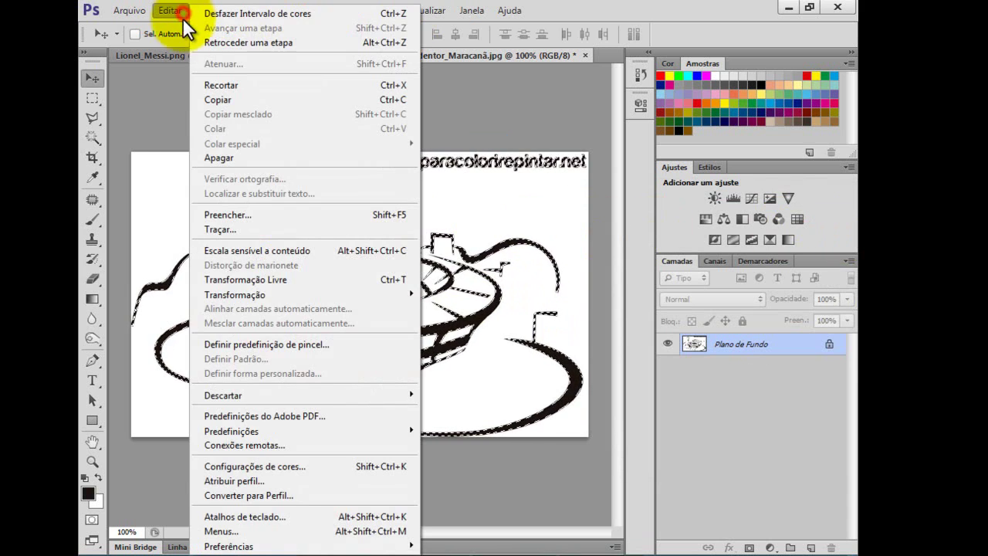
left_click(524, 112)
key("ctrl+d")
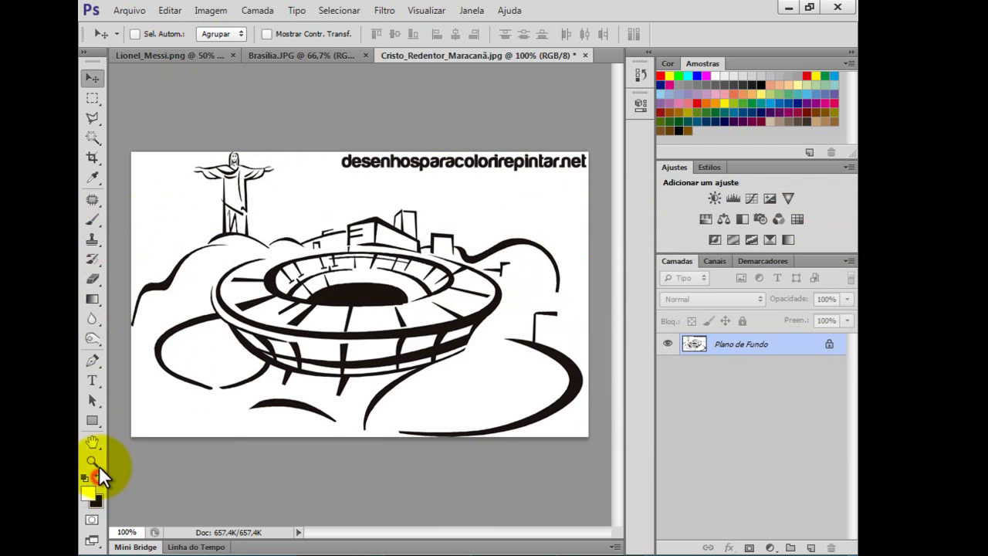
Paint over the website address in Cristo_Redentor_Maracanã.jpg in white with a hard round brush of 90 px.
left_click(98, 477)
left_click(94, 219)
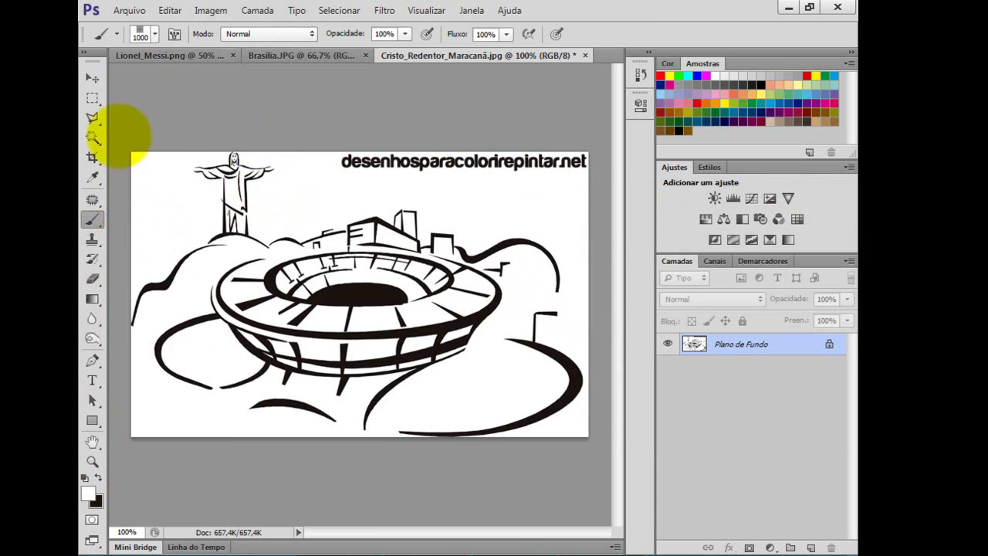
left_click(157, 30)
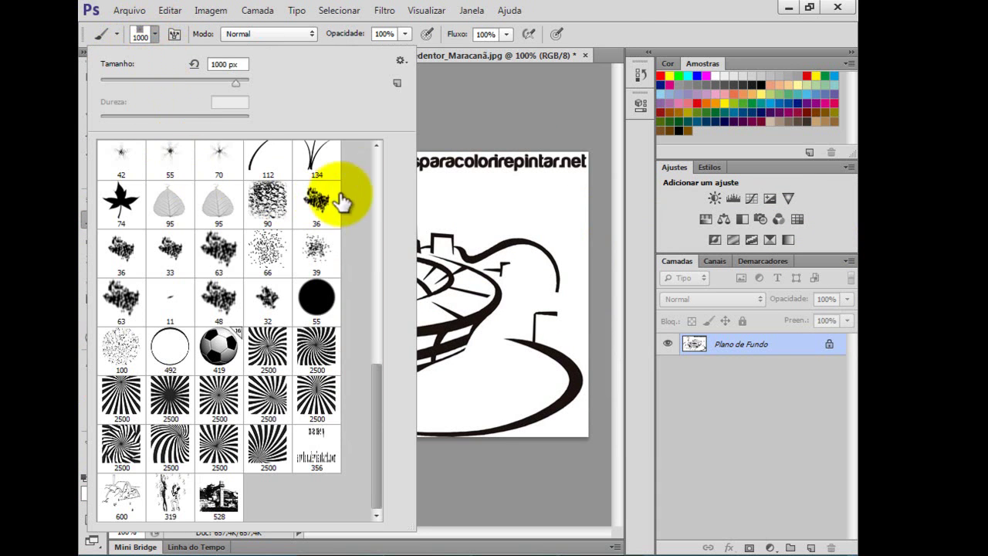
left_click(375, 166)
left_click(266, 164)
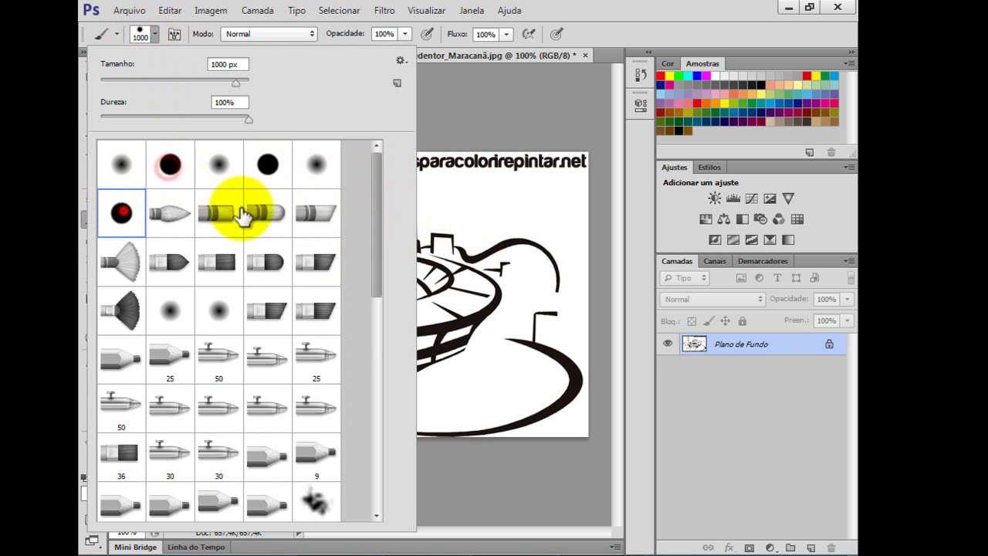
left_click(124, 212)
key("Return")
key("bracketleft")
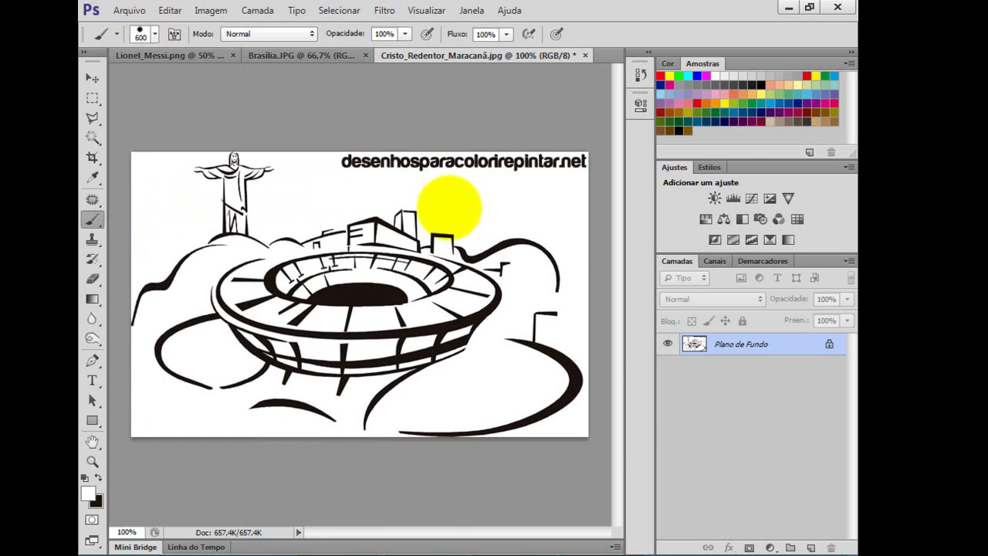
key("bracketleft")
key("bracketleft")
key("bracketleft")
key("bracketleft")
key("bracketleft")
key("bracketleft")
key("bracketleft")
key("bracketleft")
key("bracketleft")
key("bracketleft")
key("bracketleft")
mouse_move(366, 150)
left_mouse_down()
mouse_move(467, 144)
mouse_move(573, 159)
left_mouse_up()
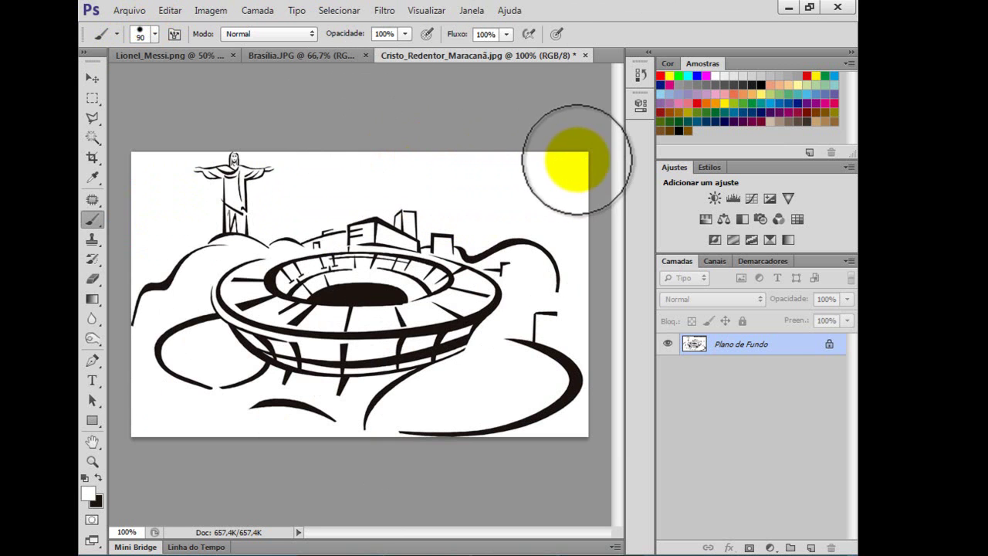
Select the black lines of the Maracanã drawing with Color Range sampled inside the stadium, and invert the selection.
left_click(339, 11)
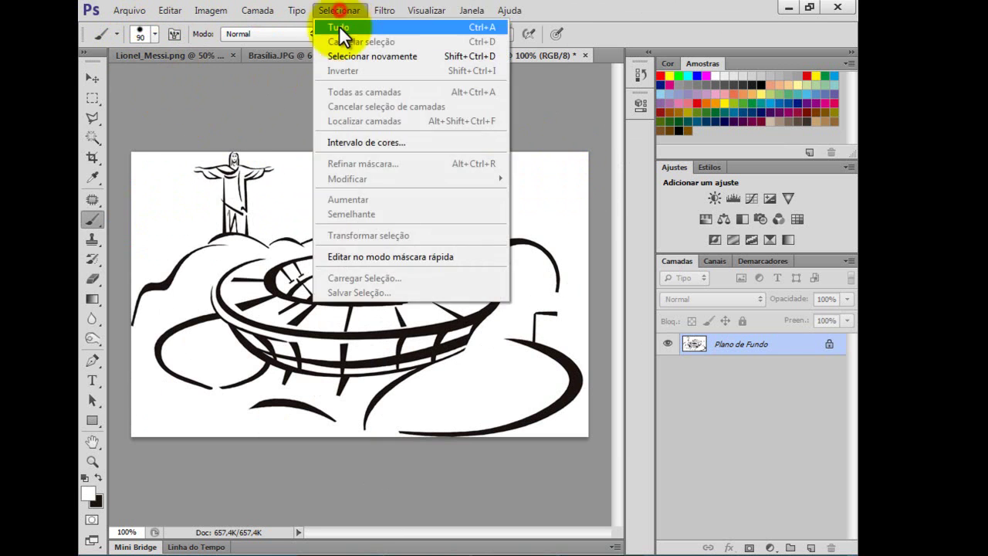
left_click(363, 142)
left_click(352, 296)
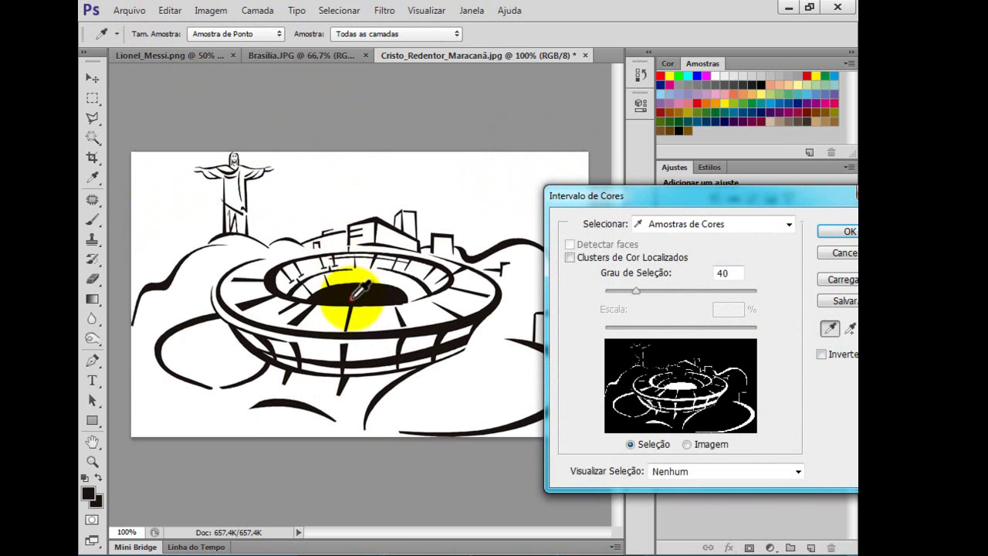
left_click(825, 230)
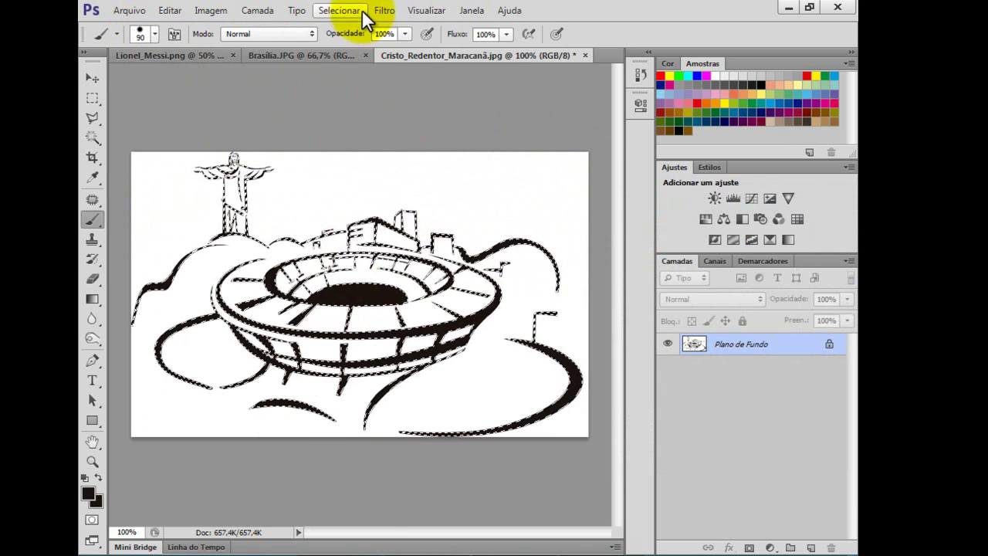
left_click(340, 11)
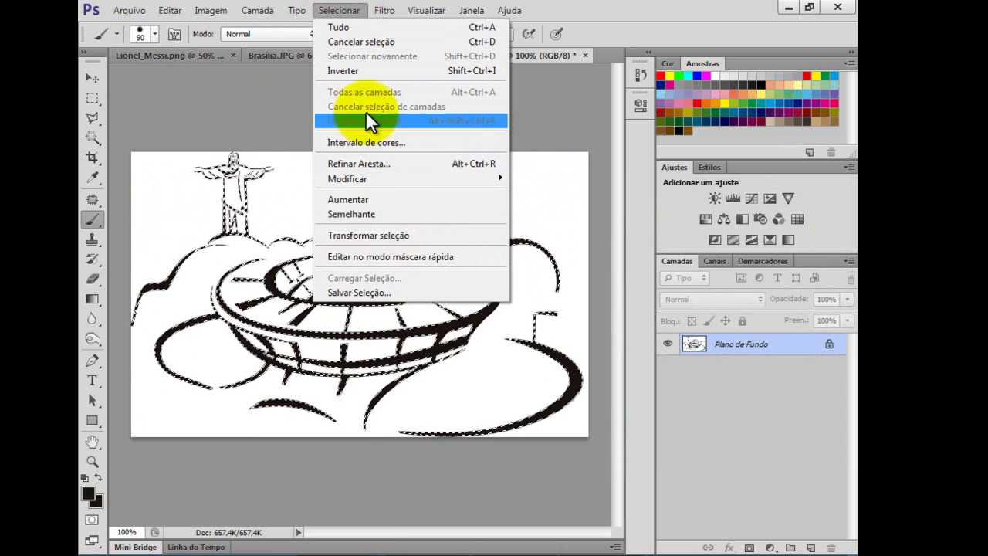
left_click(366, 71)
Define the Maracanã selection as a brush preset named rio and close Cristo_Redentor_Maracanã.jpg without saving.
left_click(170, 10)
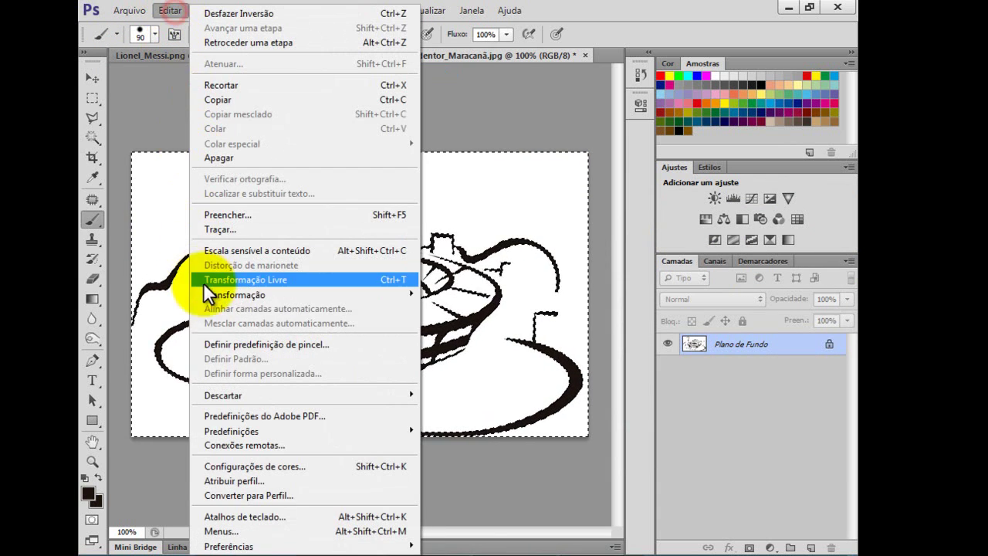
left_click(220, 345)
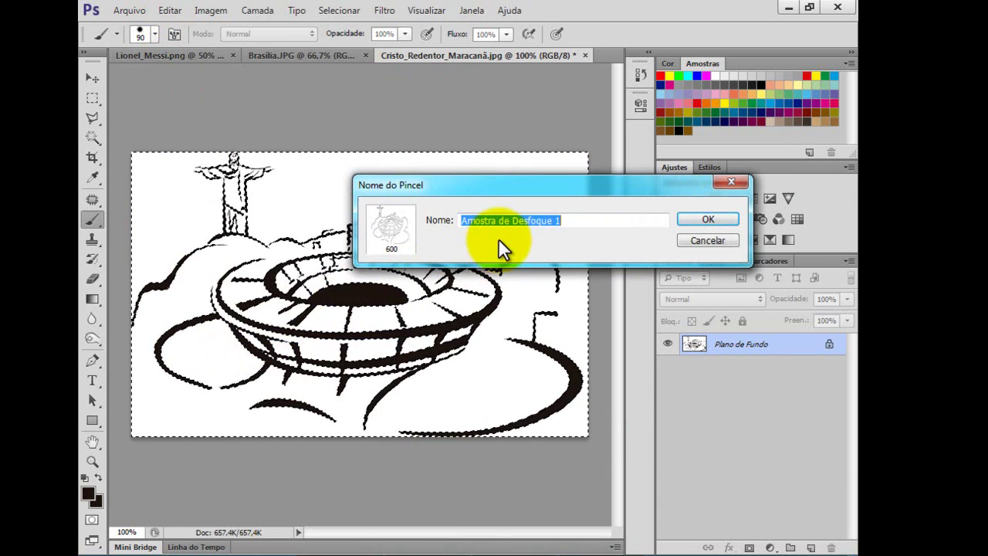
type("rio")
key("Return")
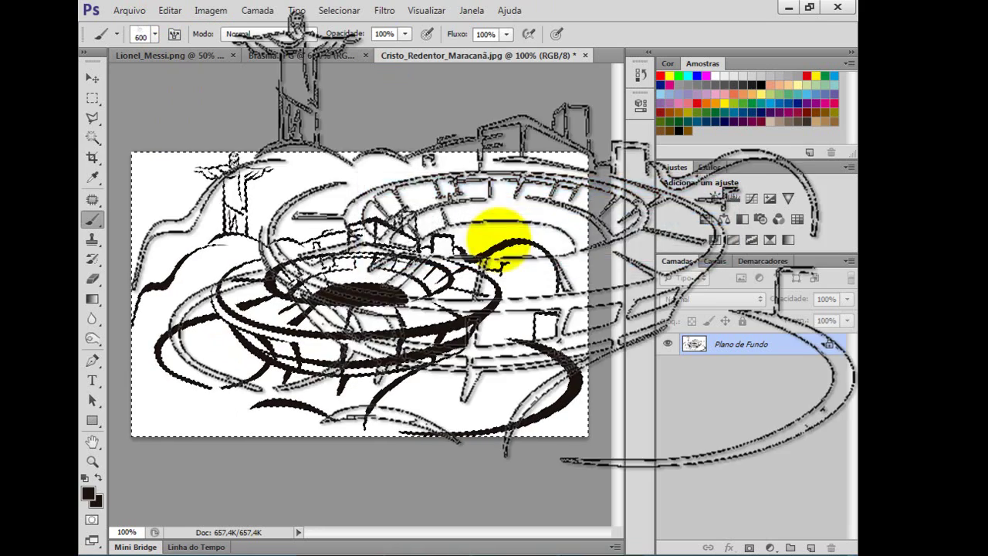
left_click(585, 56)
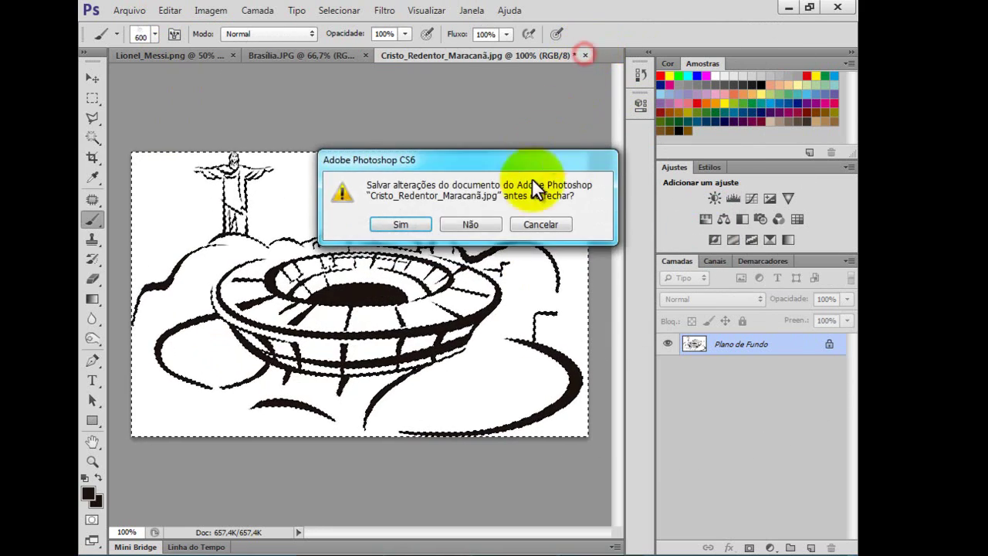
left_click(474, 222)
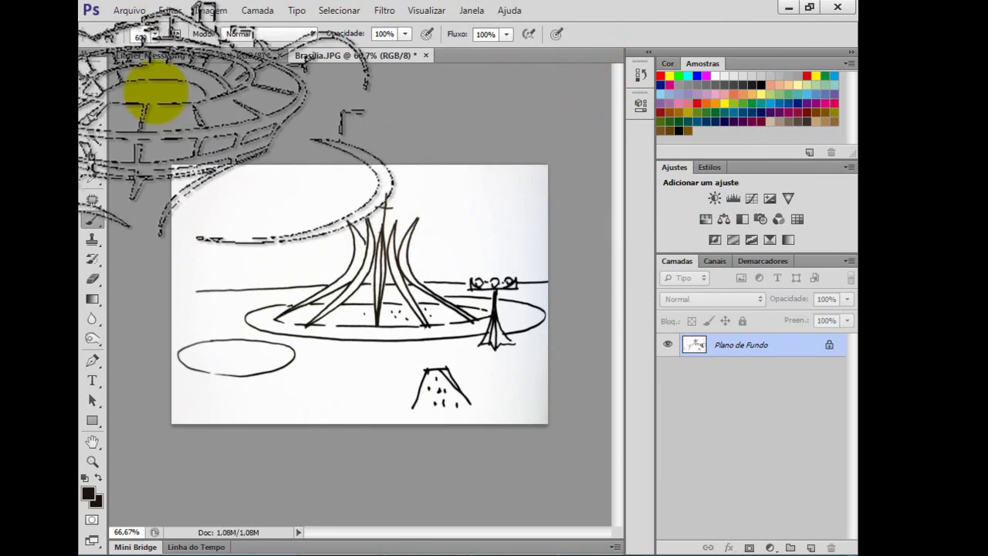
Select the light background of Brasília.JPG with Color Range sampled at the image's upper-right corner, and invert the selection to the drawing's lines.
left_click(93, 80)
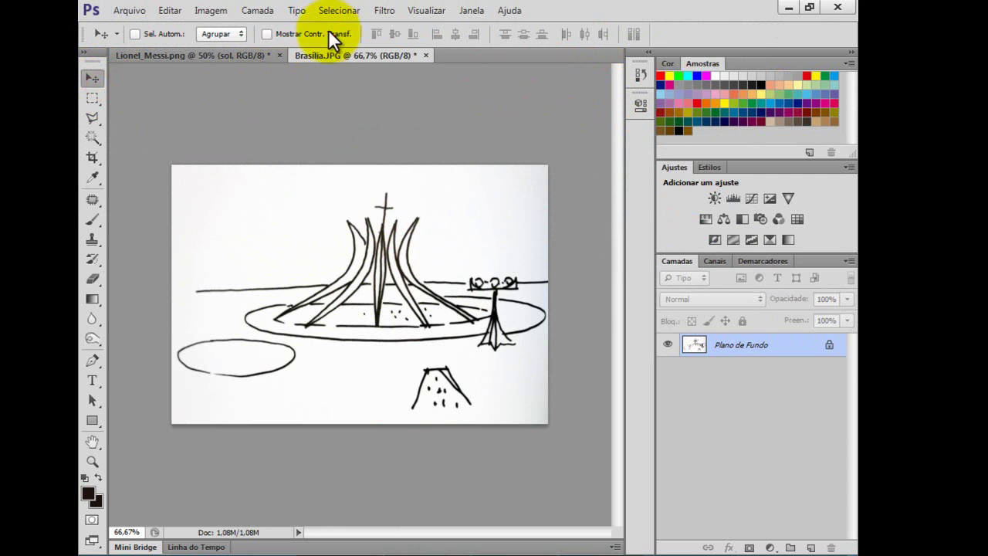
left_click(345, 12)
left_click(360, 140)
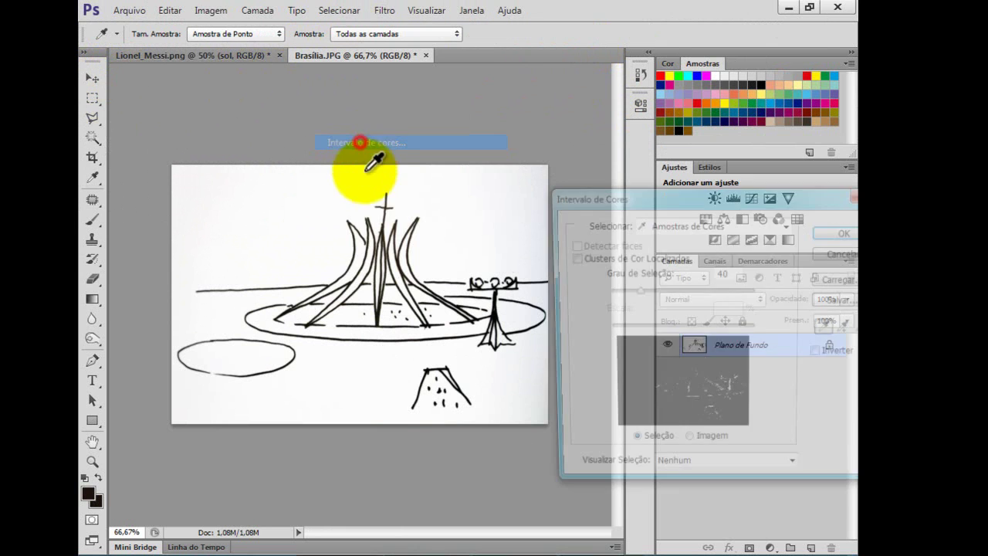
left_click(308, 240)
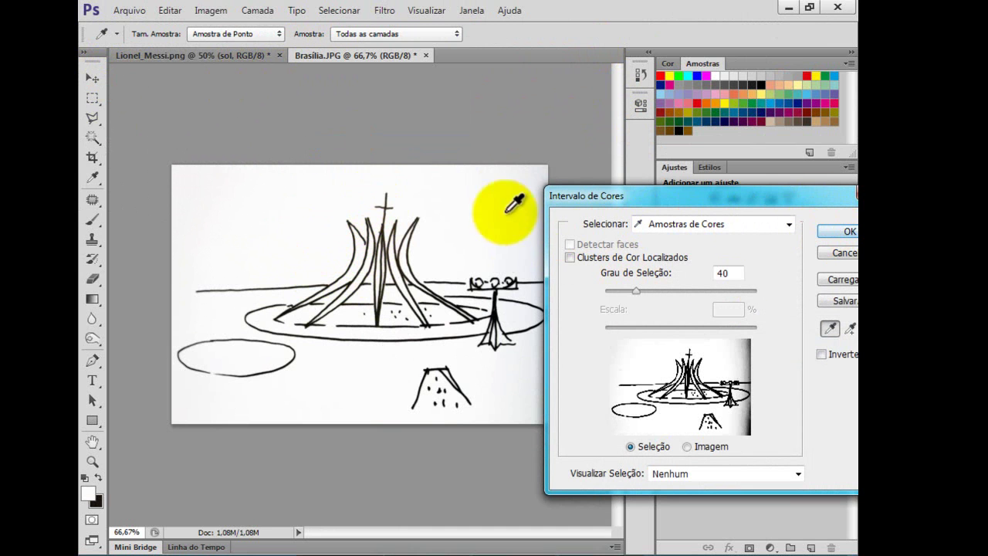
left_click(542, 172)
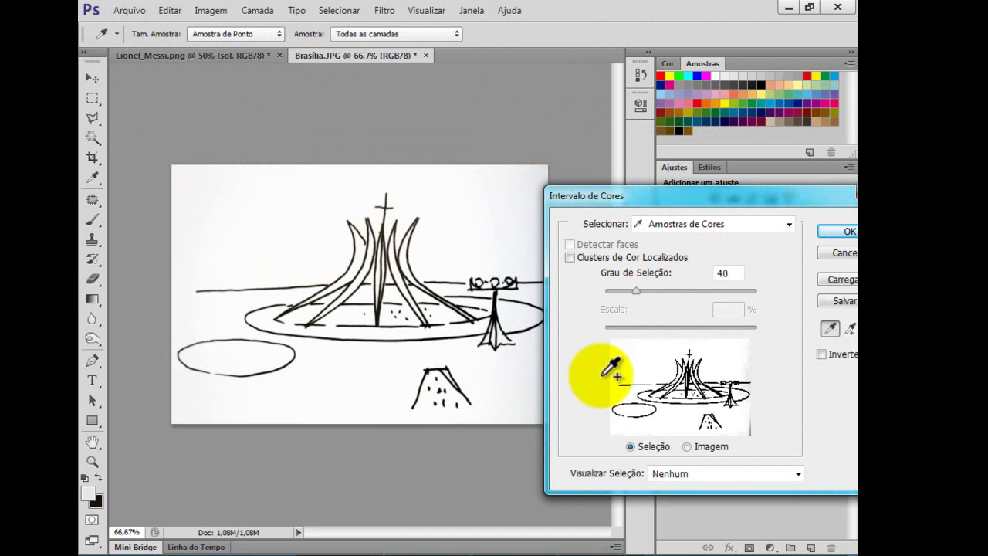
left_click_drag(618, 201, 613, 228)
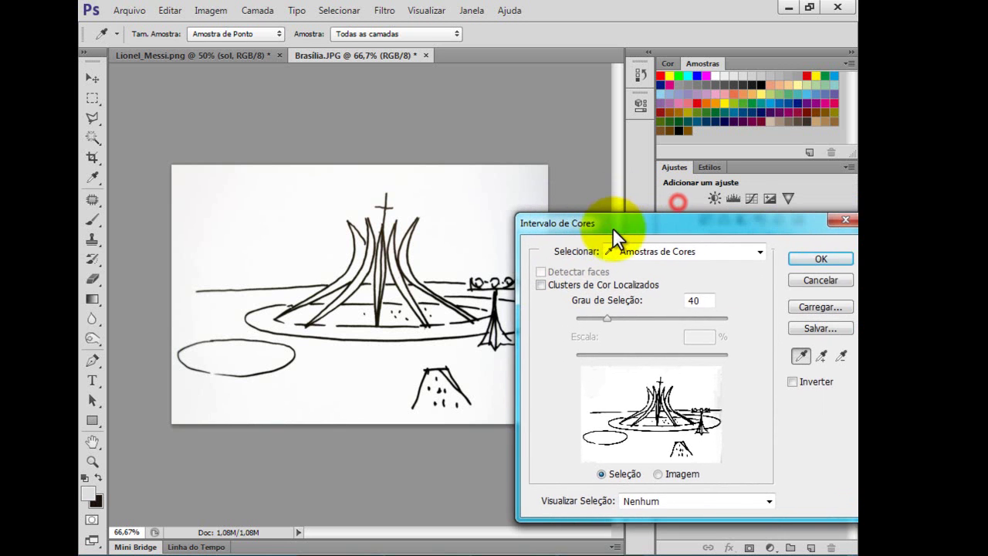
left_click(837, 260)
left_click(340, 14)
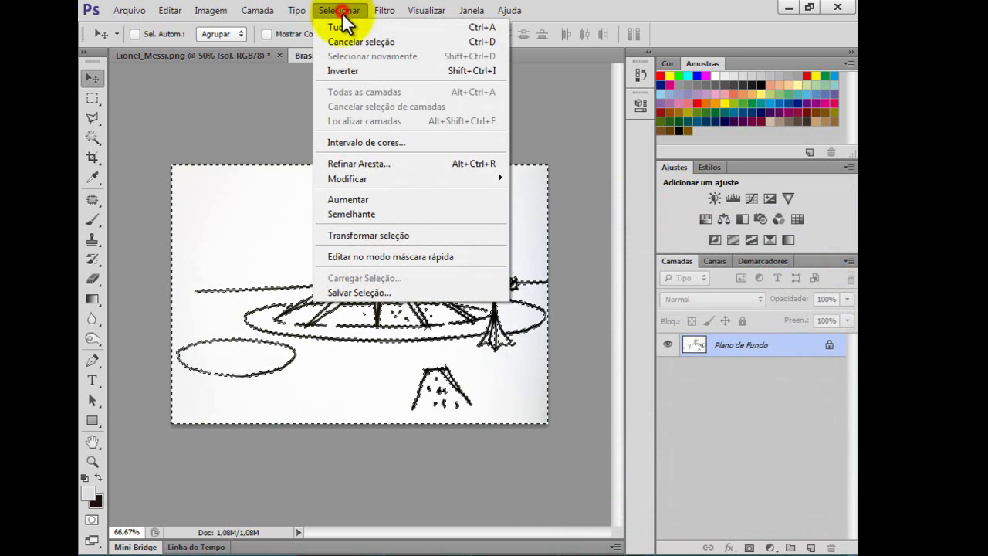
left_click(355, 71)
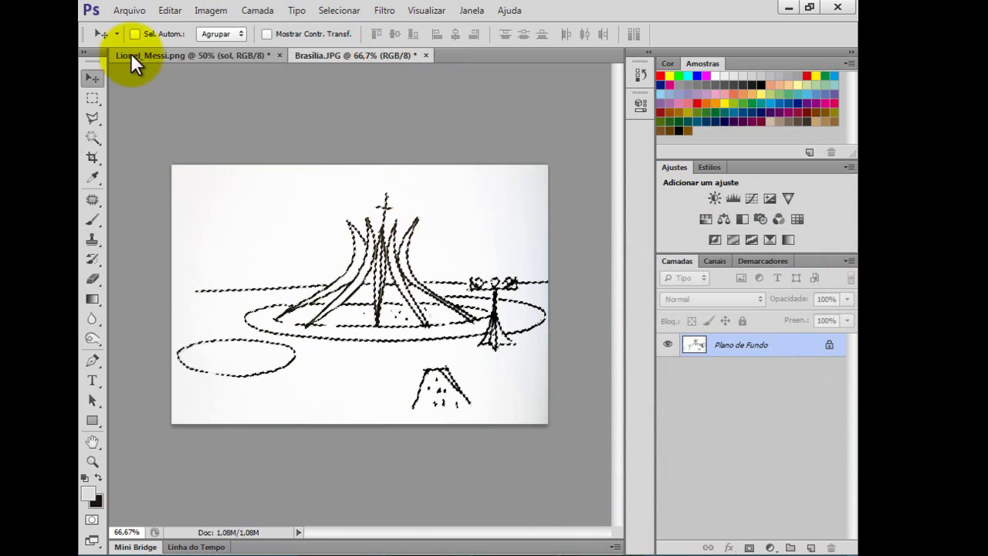
Define the selected cathedral drawing as a brush preset named brasilia and close Brasília.JPG without saving.
left_click(168, 11)
left_click(221, 344)
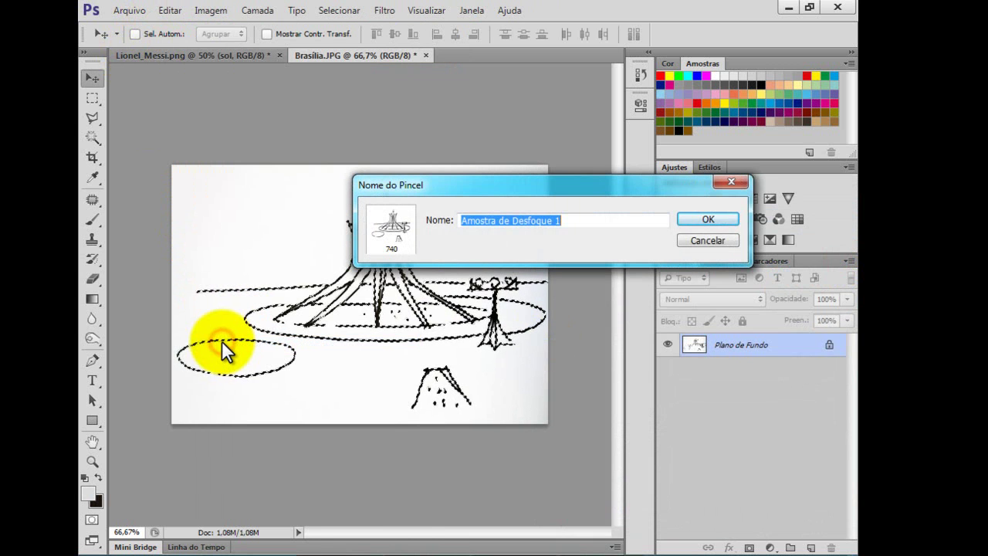
type("bra")
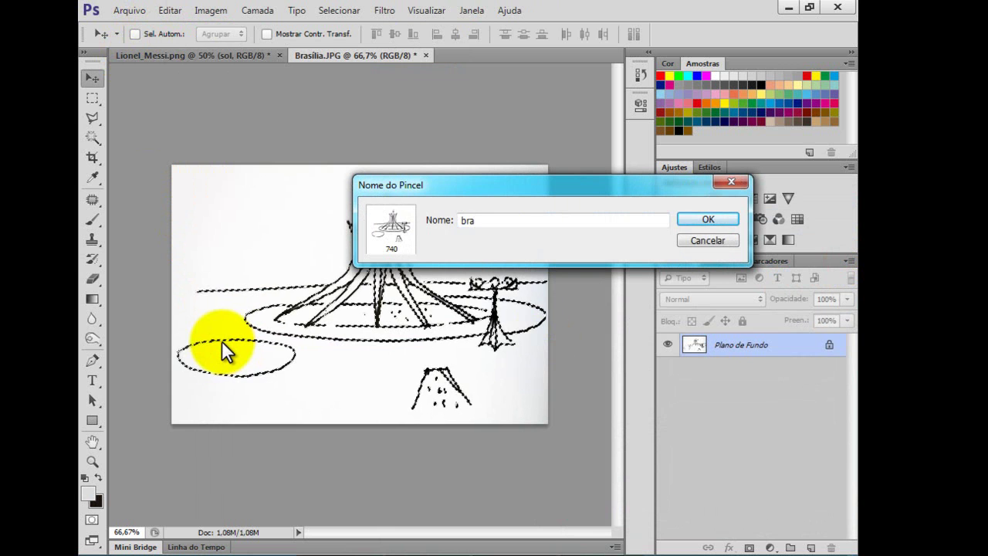
type("silia")
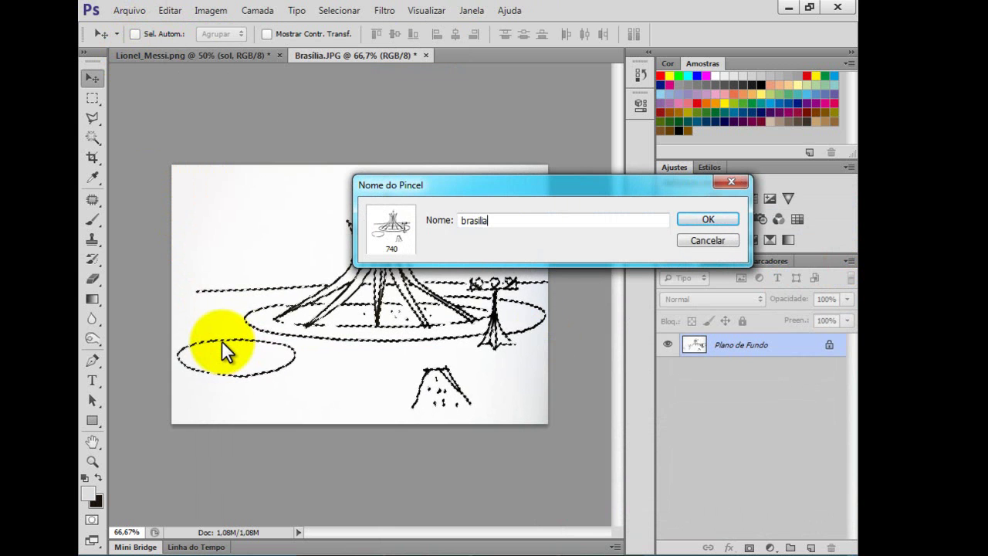
key("Return")
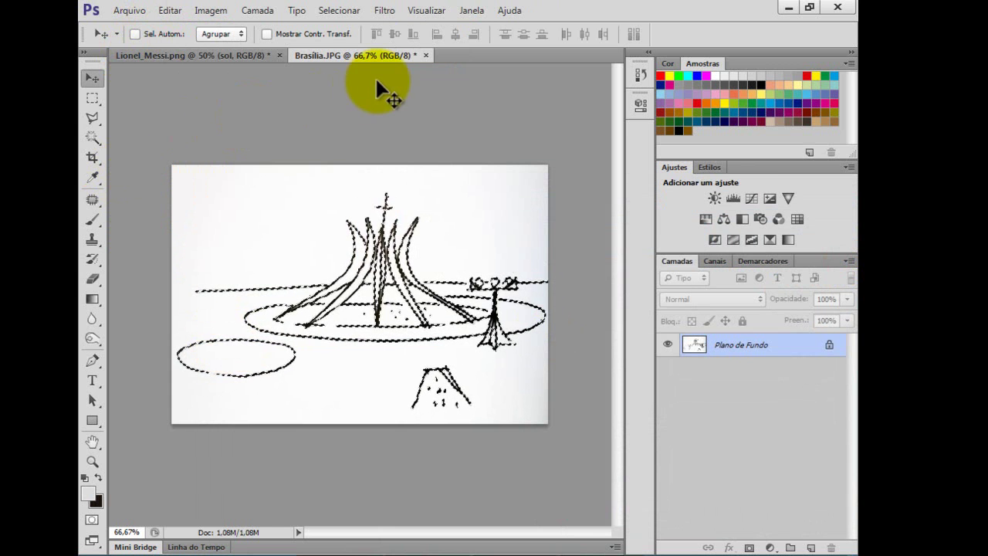
left_click(425, 55)
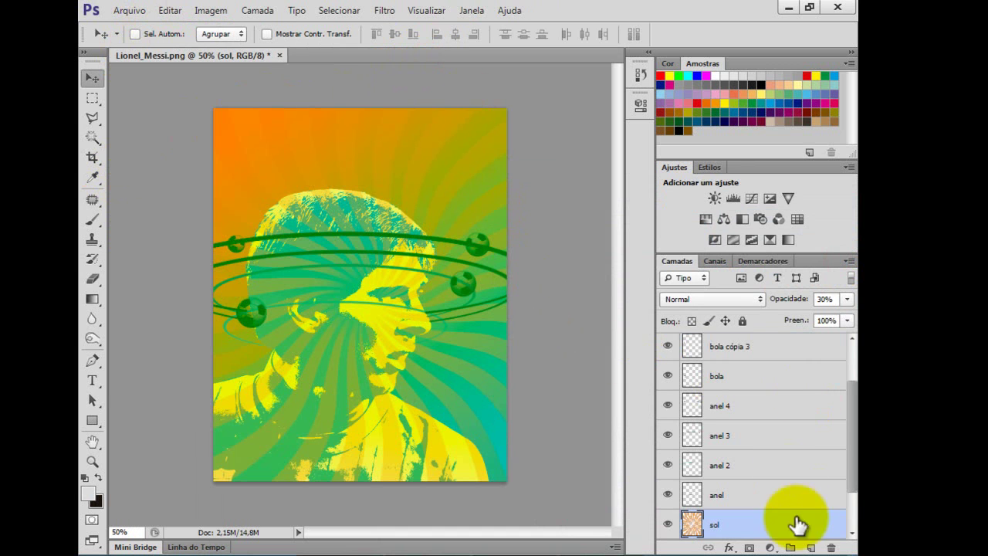
Detach and close the Adjustments and Styles panel group, and enlarge the space for the layer list.
left_click(730, 347)
scroll(725, 376, "up", 2)
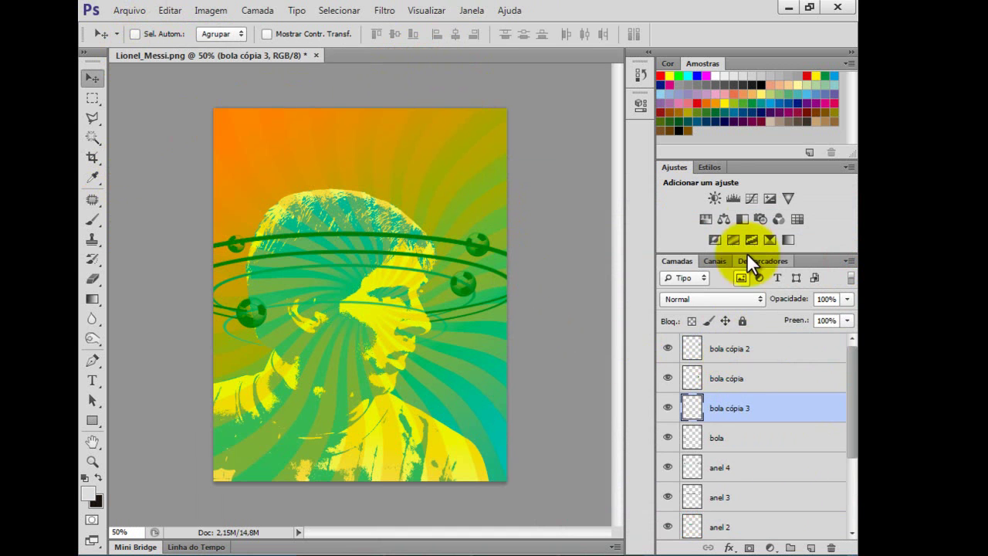
left_click_drag(773, 171, 603, 224)
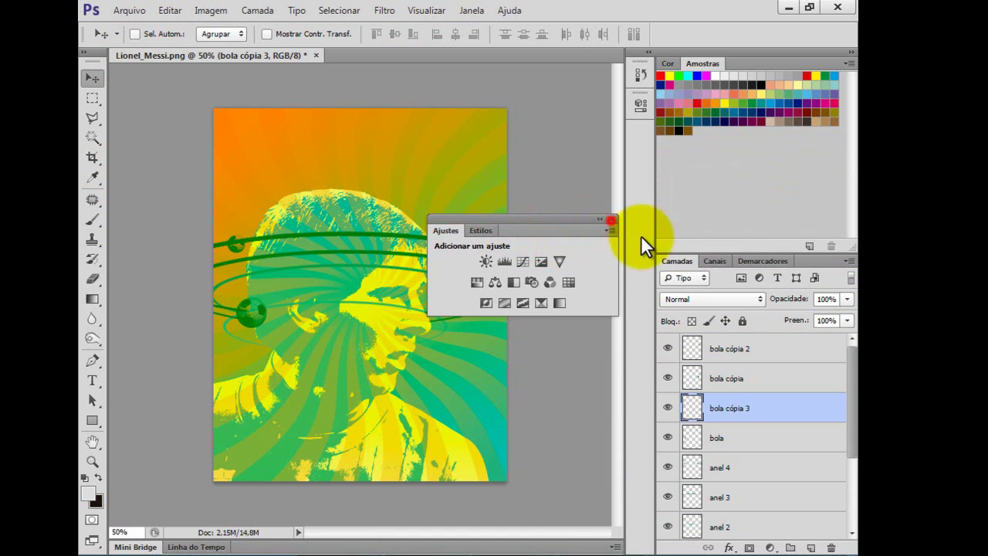
left_click(610, 221)
left_click_drag(706, 251, 725, 123)
Add a new layer named rio above bola cópia 2 and sample the dark green of the rings as the foreground colour.
left_click(733, 251)
left_click(810, 547)
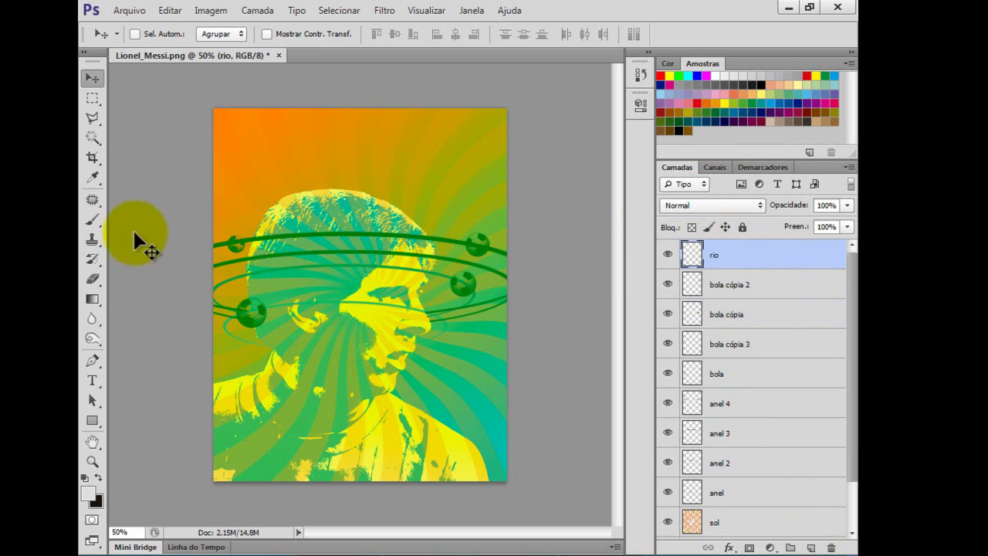
left_click(91, 219)
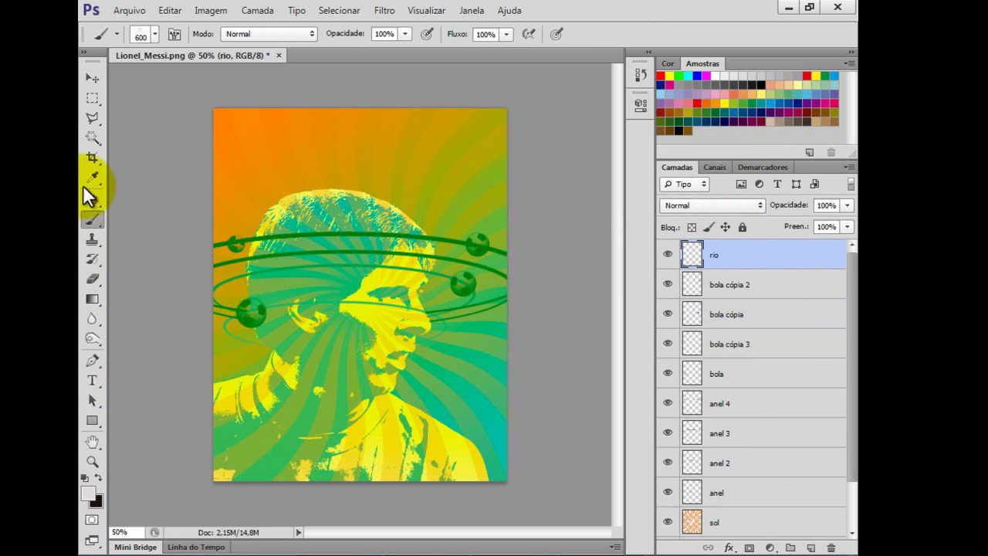
left_click(91, 176)
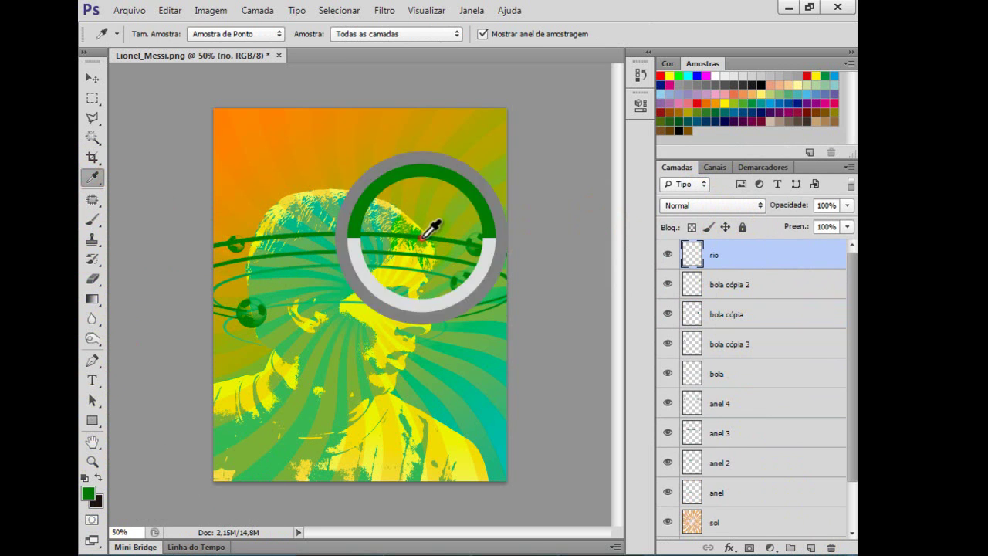
left_click(135, 198)
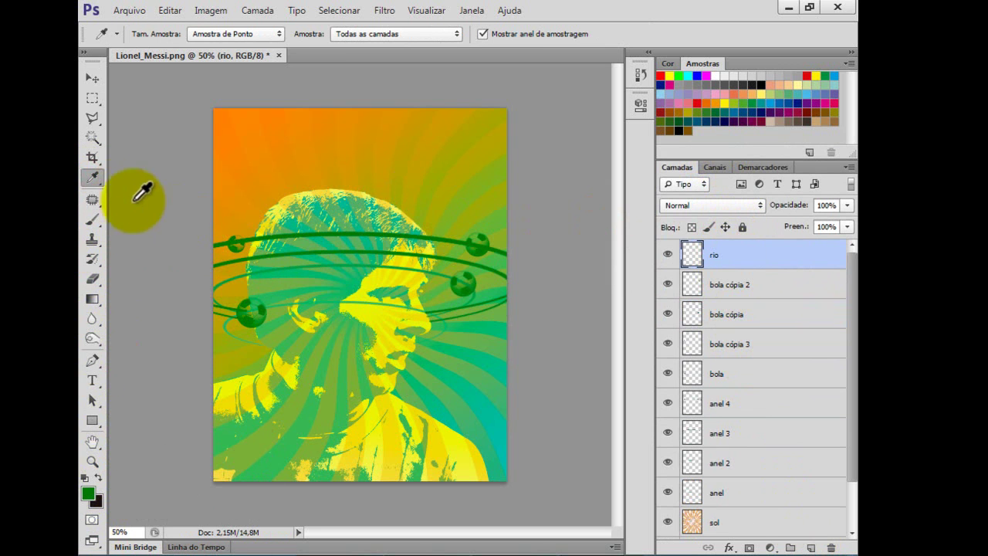
Stamp the rio stadium brush in dark green at 300 px on top of Messi's head on the rio layer.
left_click(97, 222)
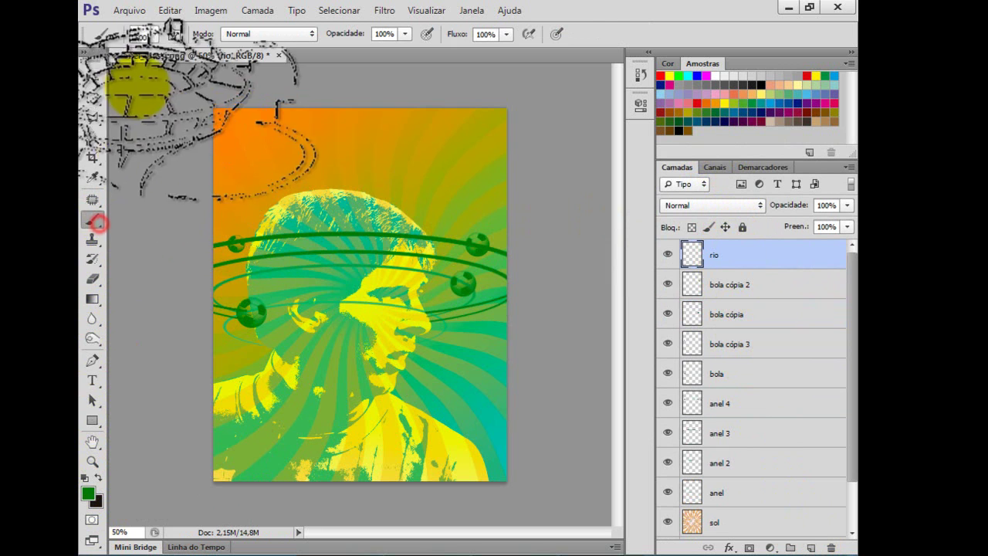
left_click(156, 34)
left_click(378, 350)
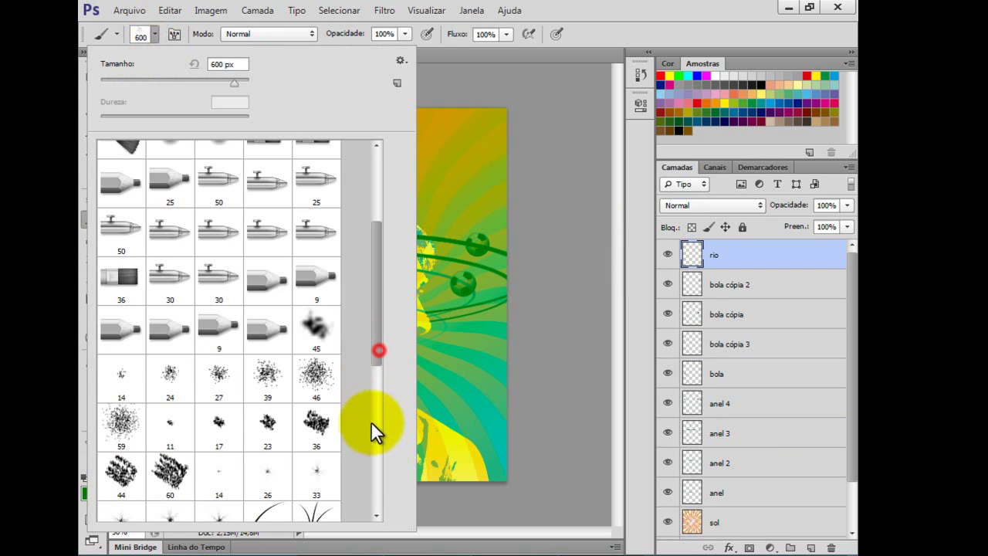
left_click(376, 478)
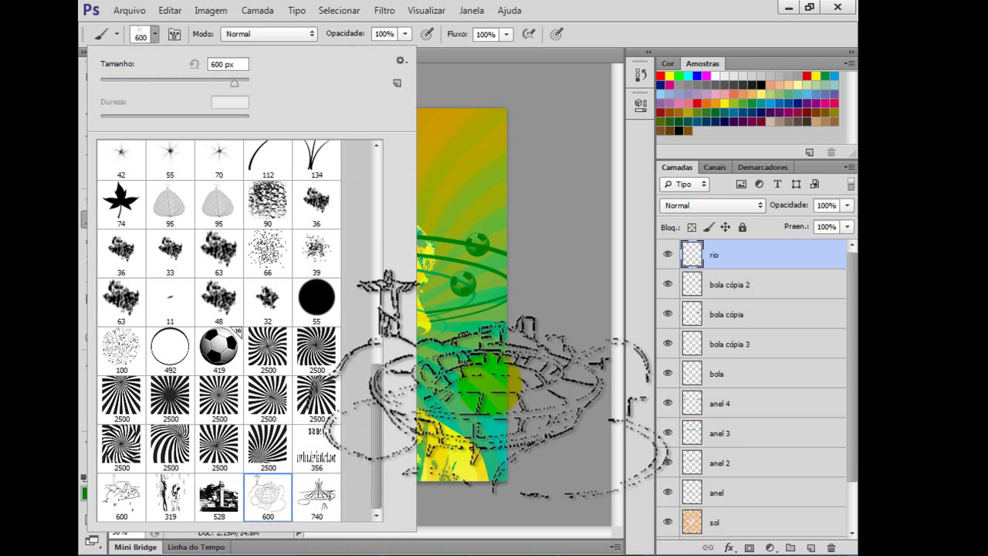
left_click(498, 382)
key("bracketleft")
key("bracketleft")
key("bracketleft")
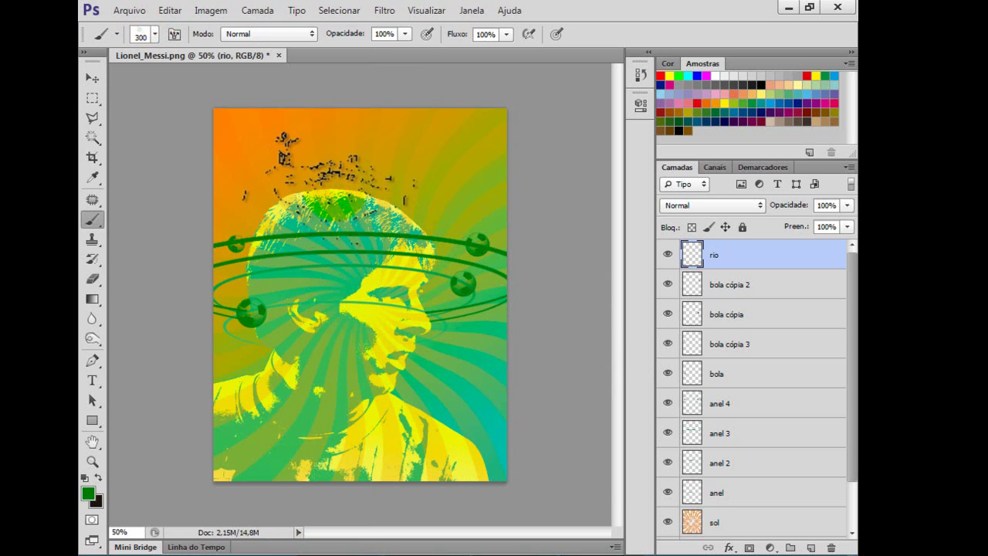
left_click(329, 182)
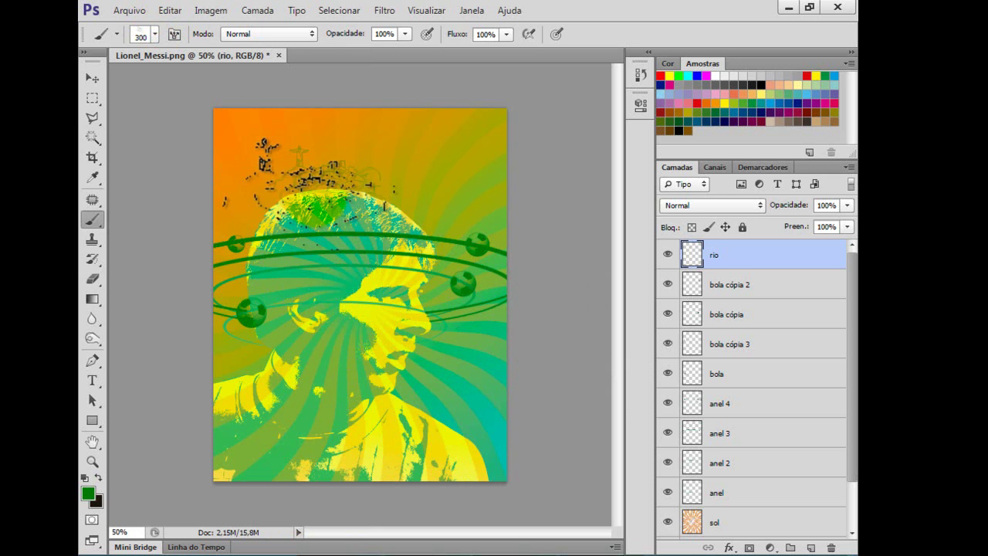
key("ctrl+z")
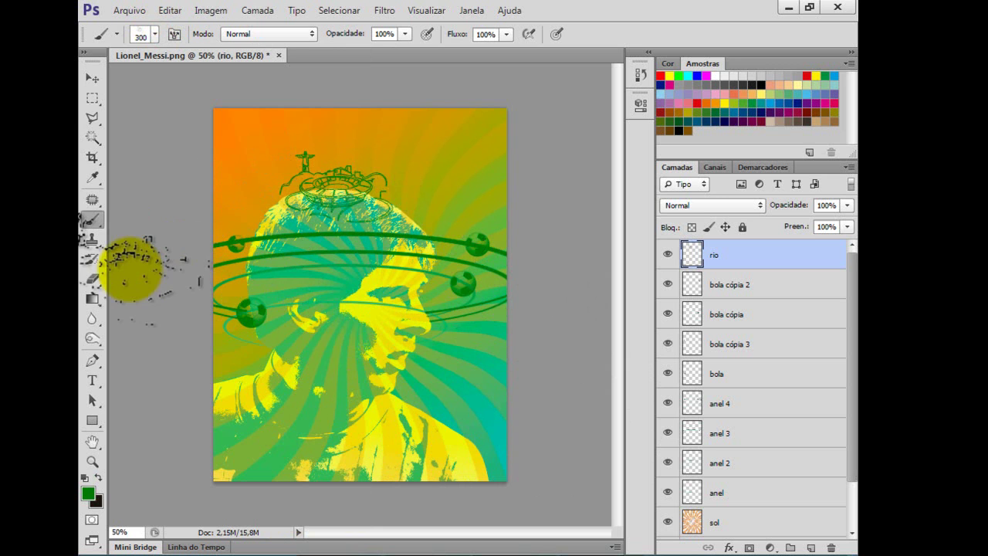
Erase the stadium lines overlapping the head with a 200 px eraser at 15% hardness, and shift the drawing slightly to the right.
left_click(90, 78)
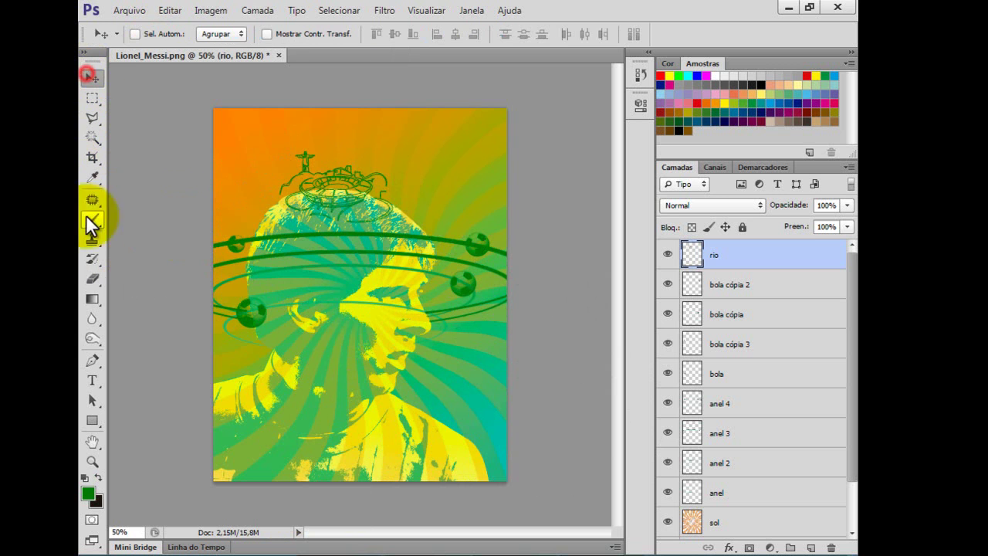
left_click(93, 279)
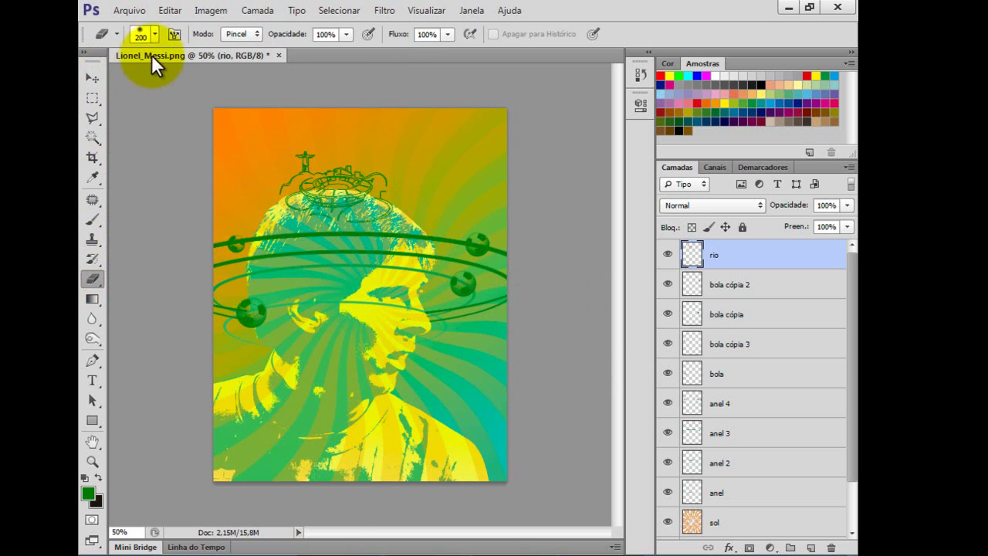
left_click(155, 34)
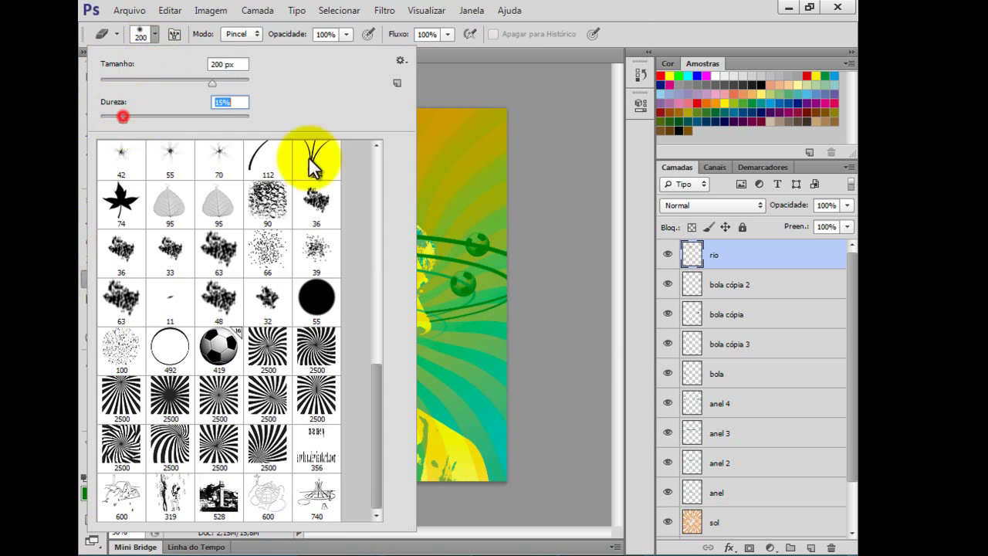
left_click(529, 136)
left_click(361, 240)
mouse_move(320, 232)
left_mouse_down()
mouse_move(311, 216)
mouse_move(353, 220)
mouse_move(343, 234)
left_mouse_up()
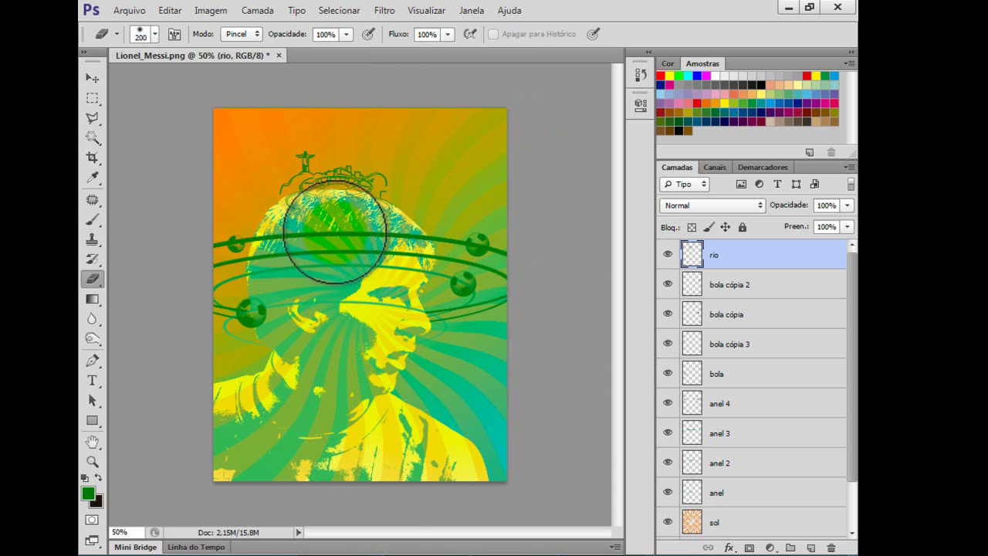
left_click(93, 79)
left_click_drag(362, 179, 379, 182)
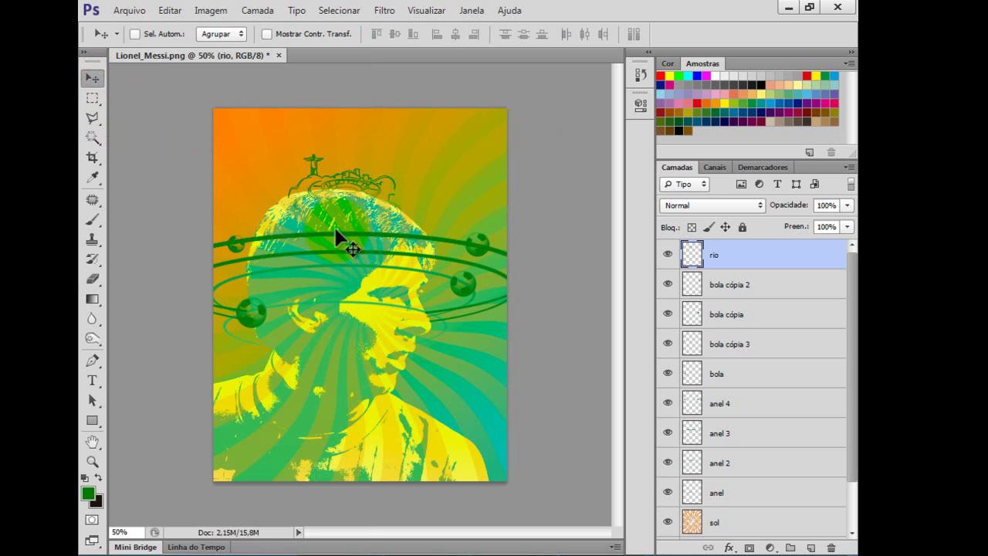
Add a layer named bh above rio and stamp the arched church brush on it in green at 300 px beside the forehead.
left_click(812, 547)
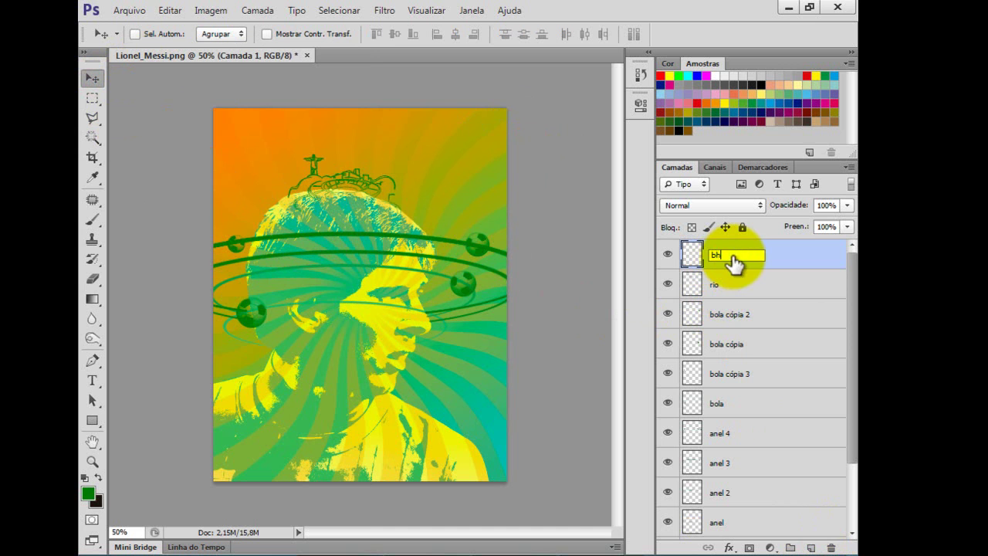
left_click(93, 219)
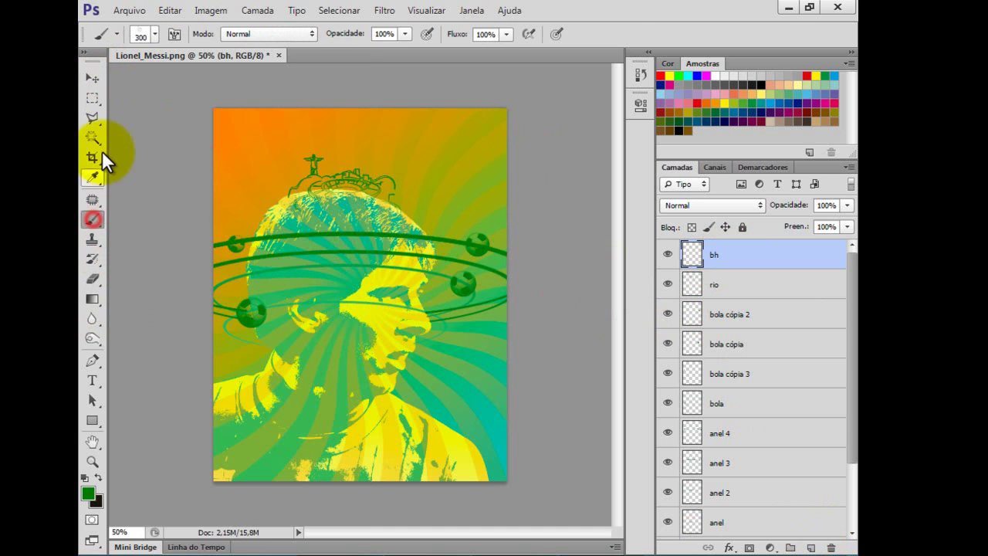
left_click(155, 35)
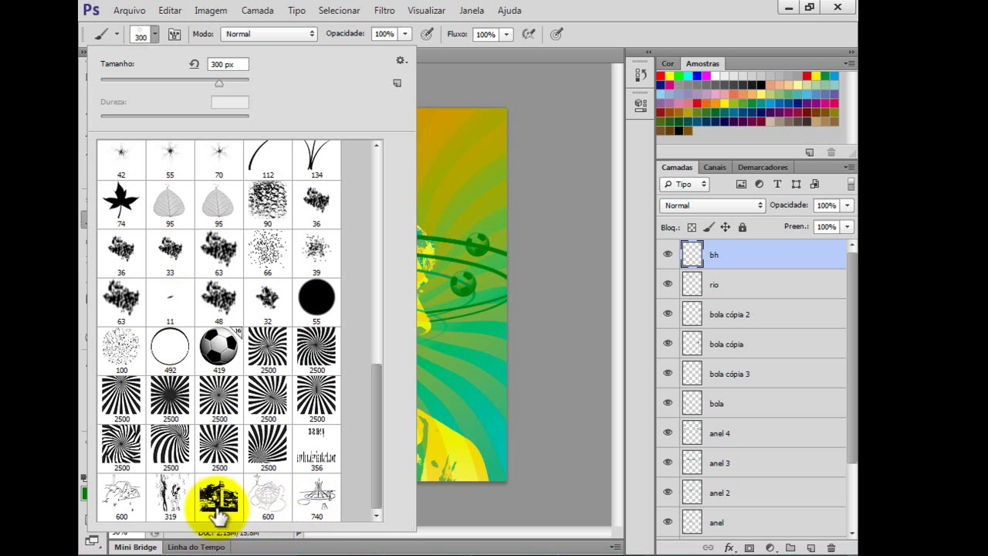
left_click(132, 495)
left_click(454, 428)
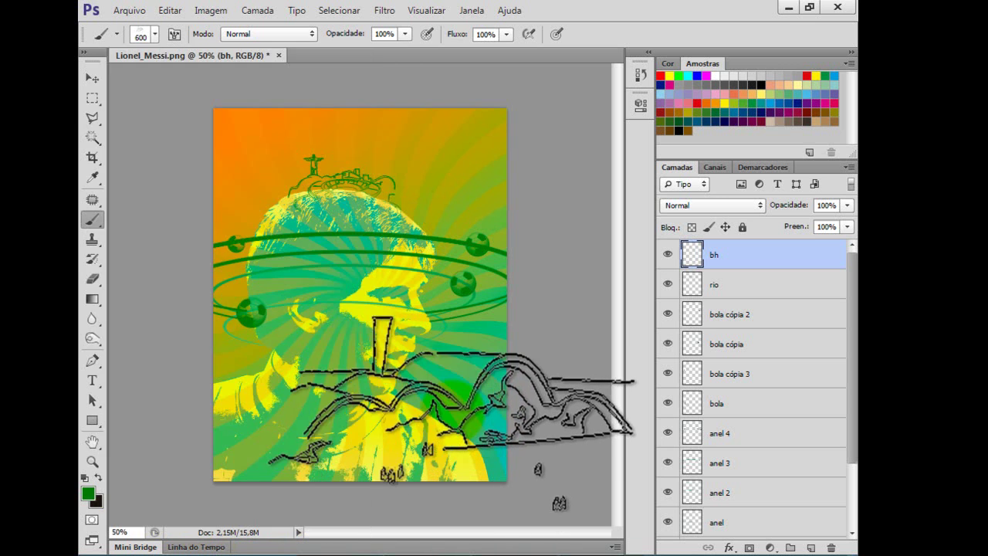
key("bracketleft")
key("bracketleft")
key("bracketleft")
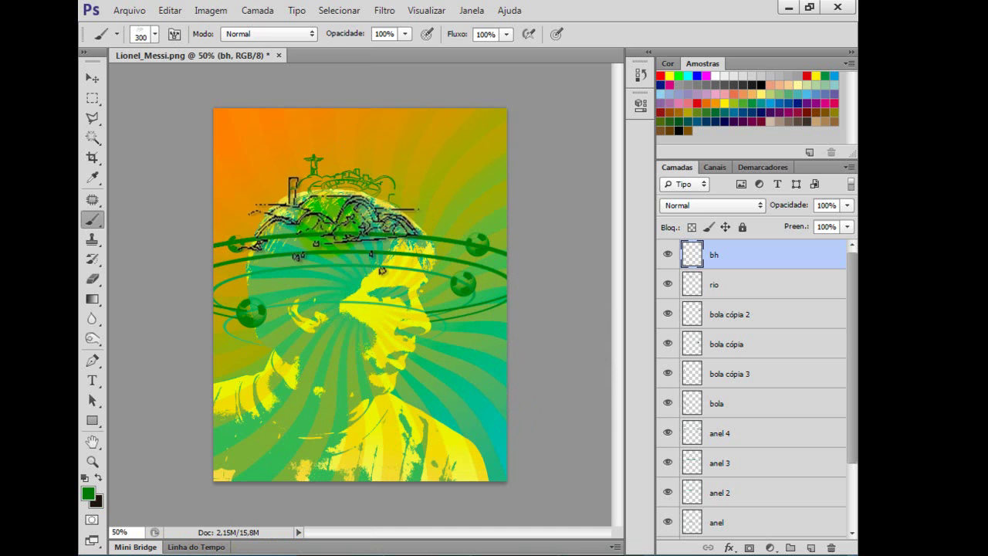
left_click(407, 227)
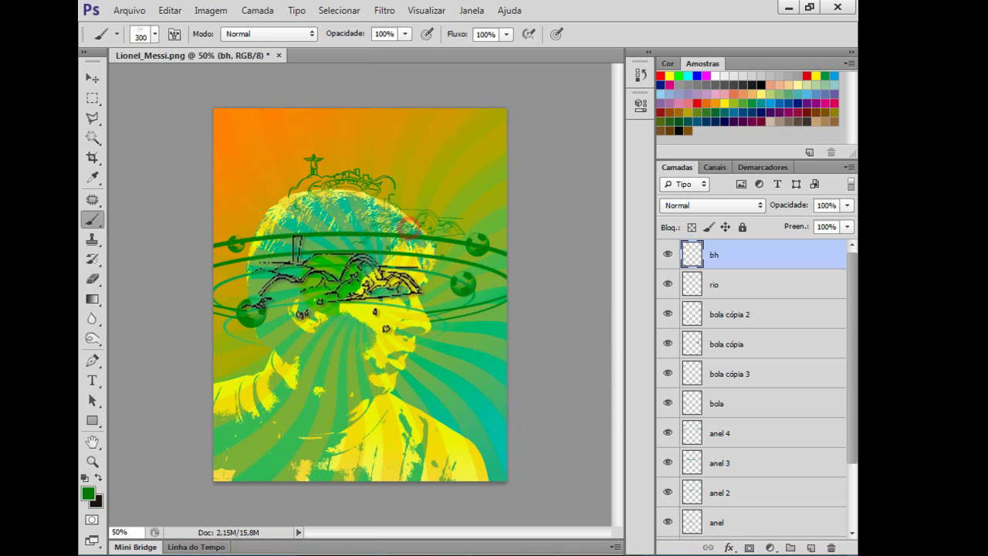
Erase the church lines overlapping the forehead on the bh layer with the 200 px eraser.
left_click(91, 280)
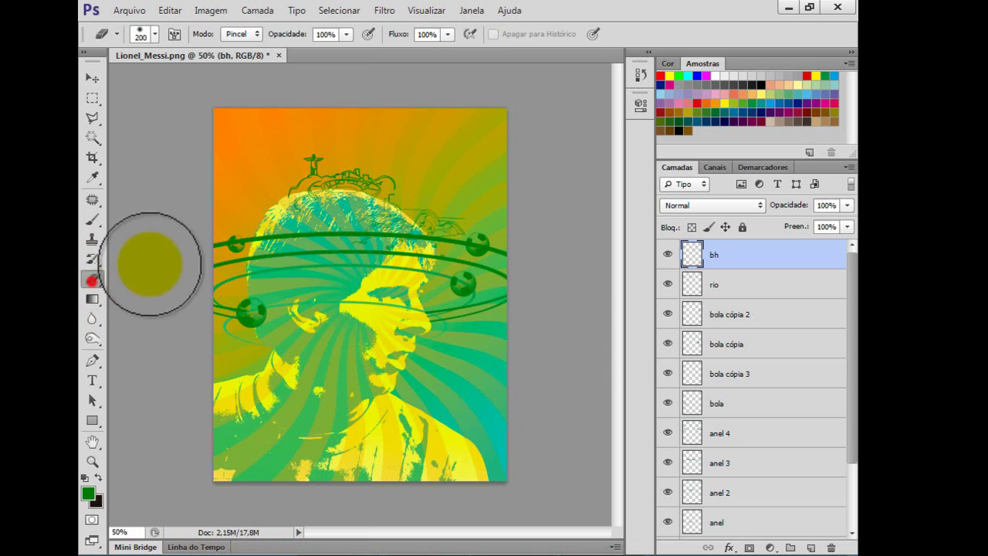
left_click(393, 244)
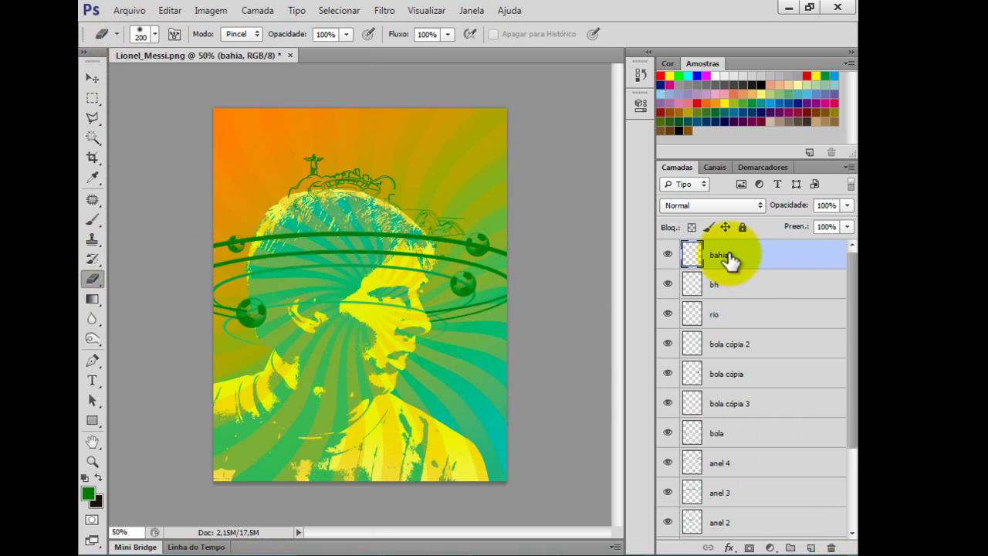
Add a layer named bahia above bh and stamp the 528 px elevator building brush on it in green at 250 px behind the head.
left_click(93, 220)
left_click(154, 34)
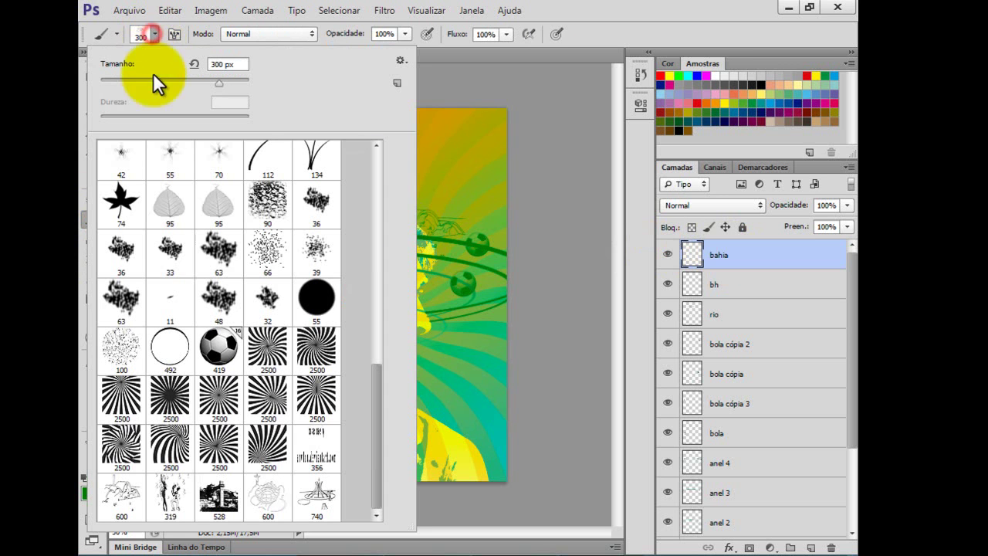
left_click(220, 494)
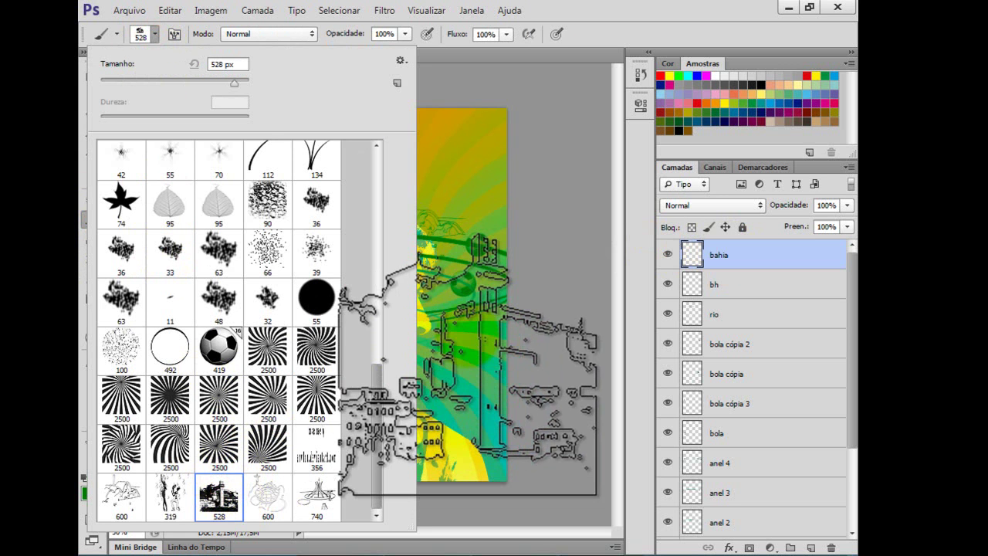
key("Escape")
key("bracketleft")
key("bracketleft")
key("bracketleft")
key("bracketleft")
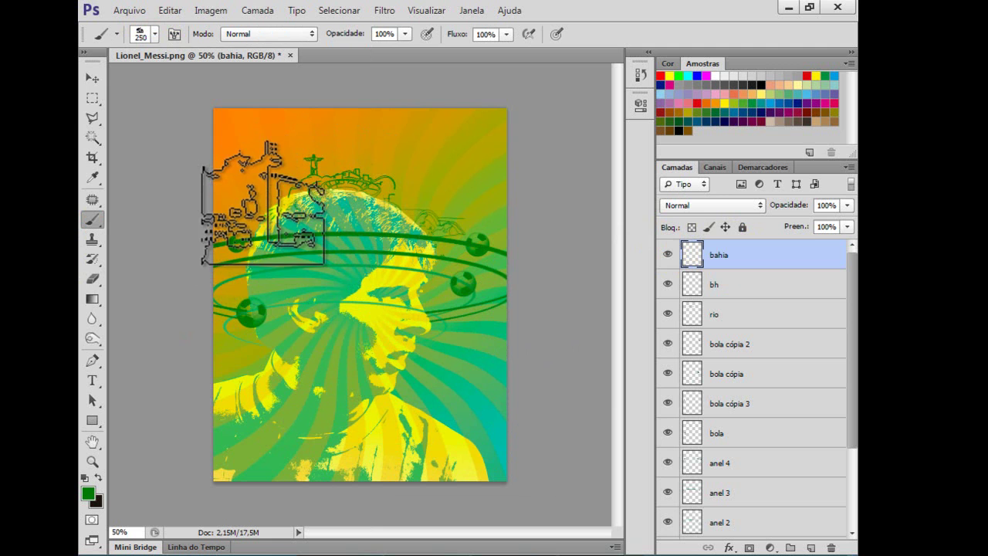
left_click(257, 203)
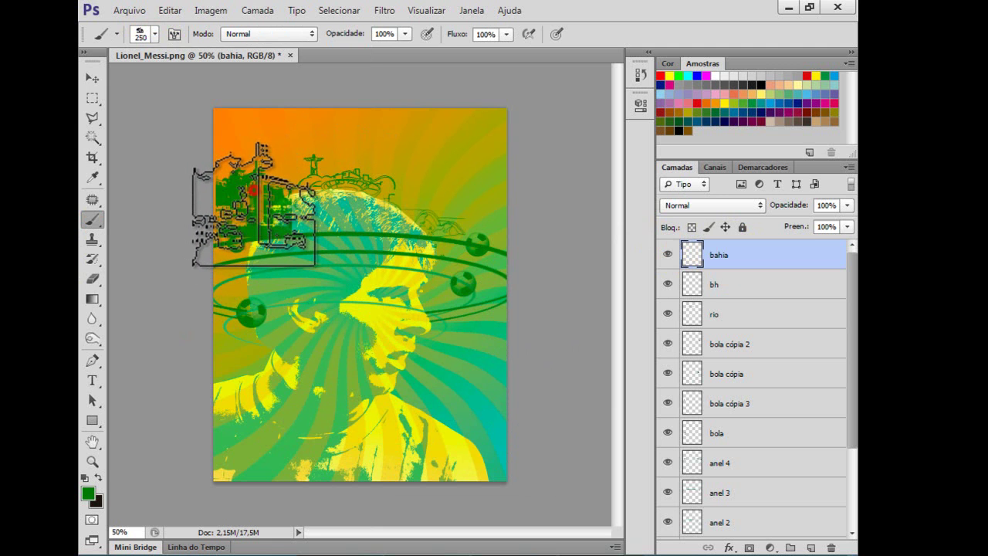
Rotate the building drawing on the bahia layer counterclockwise by about 27.7° so it leans along the back of the head.
left_click(91, 78)
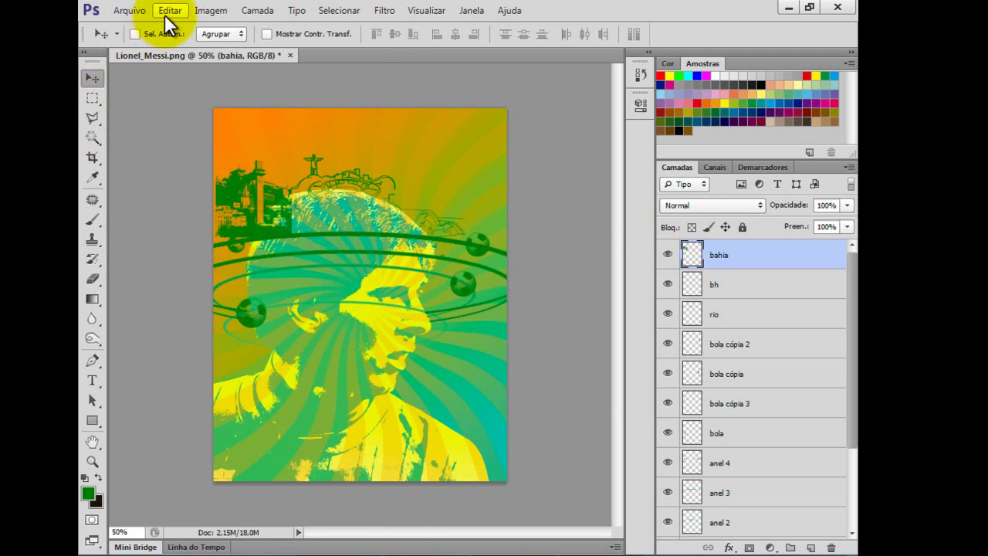
left_click(164, 15)
left_click(223, 292)
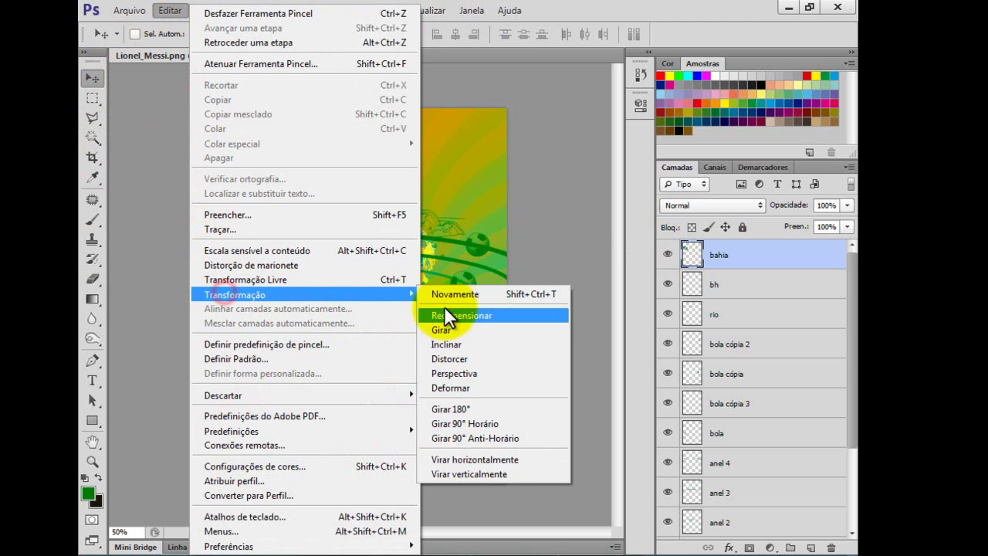
left_click(441, 327)
left_click_drag(301, 244, 319, 216)
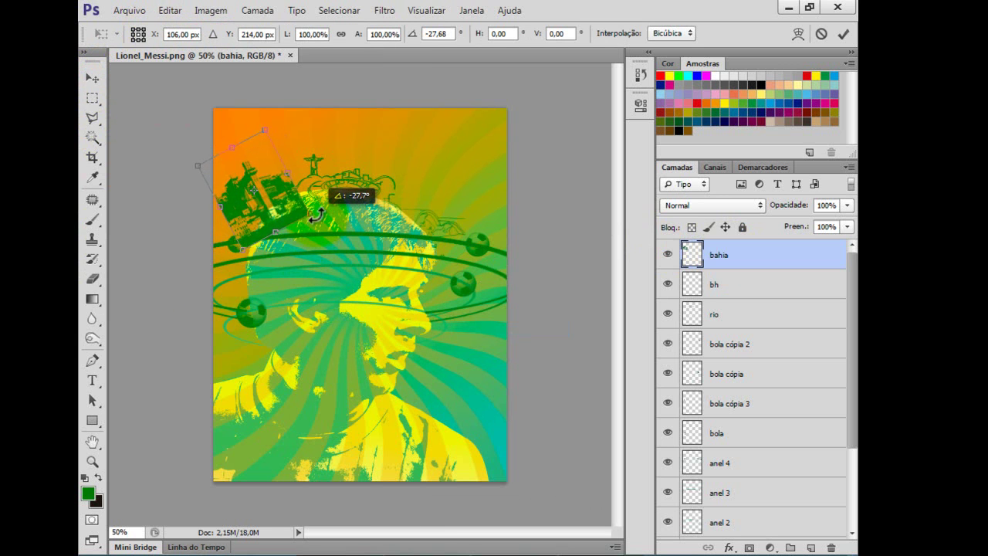
key("Return")
left_click(204, 264)
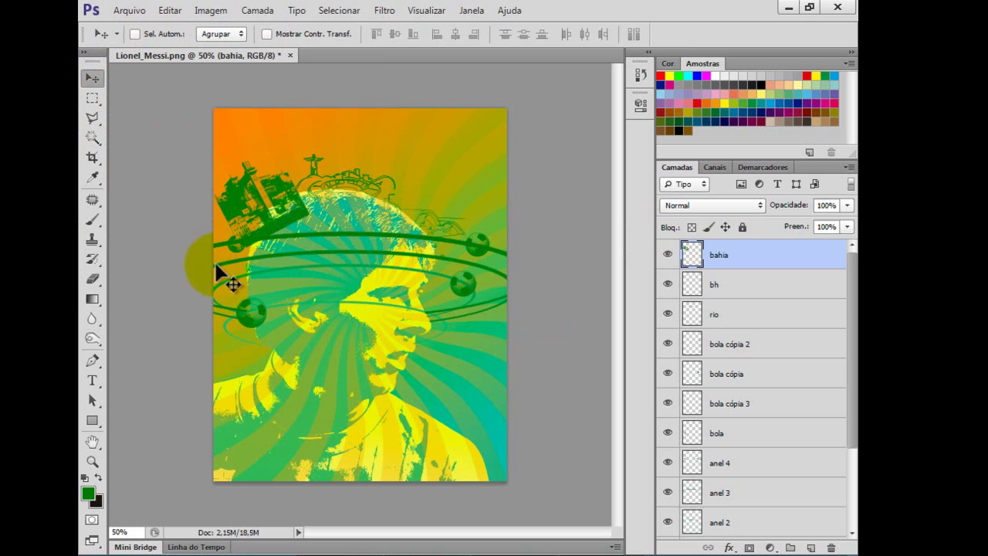
Erase the parts of the bahia building that overlap Messi's hair with the 200 px eraser.
left_click(92, 279)
mouse_move(286, 260)
left_mouse_down()
mouse_move(316, 210)
mouse_move(285, 254)
mouse_move(313, 227)
left_mouse_up()
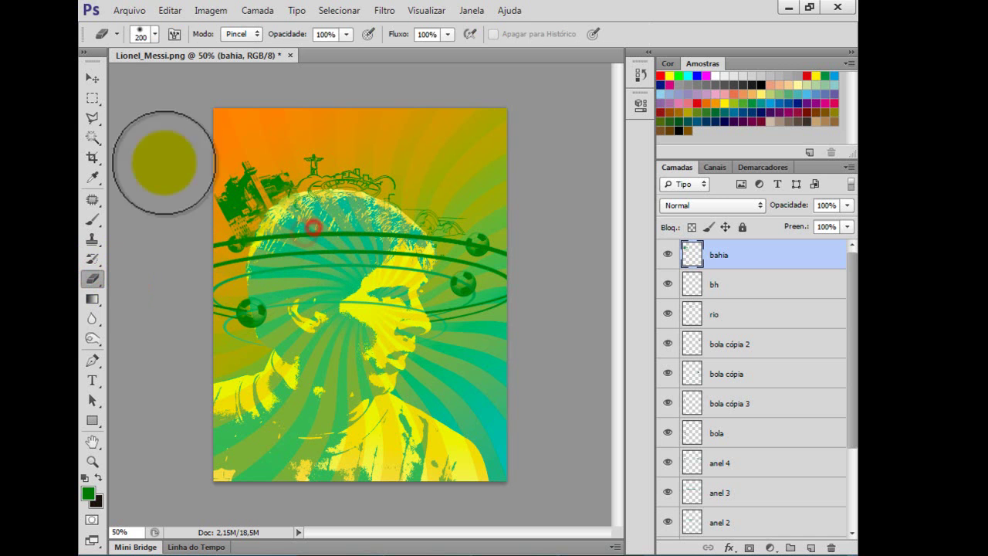
left_click(92, 77)
Add a new layer named brasilia above bahia and choose the 740 px cathedral brush.
left_click(810, 548)
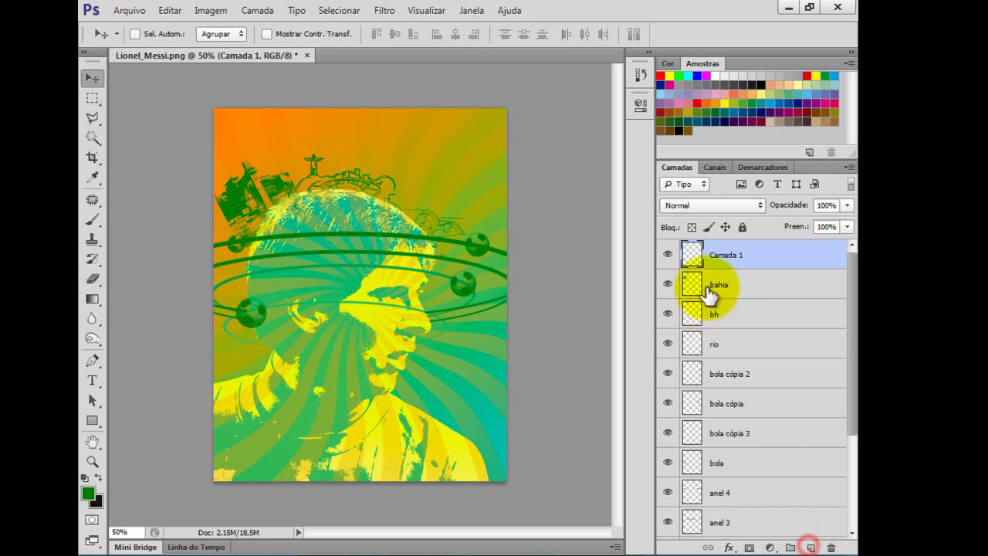
double_click(729, 254)
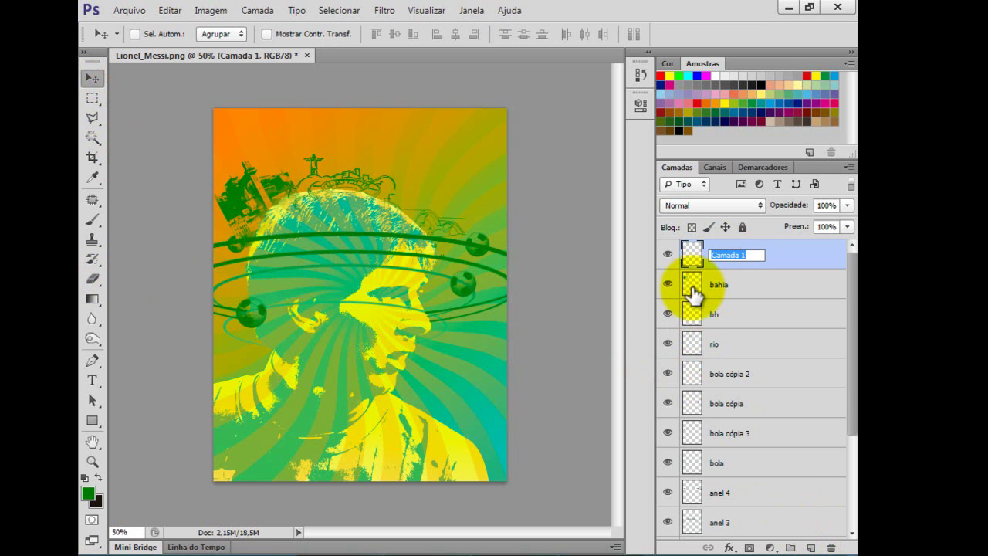
left_click(239, 117)
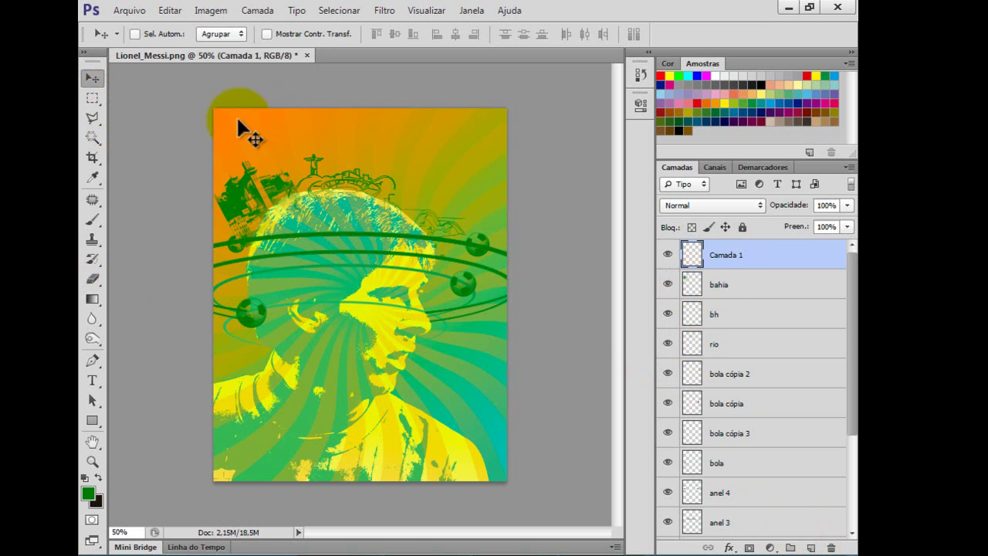
left_click(88, 220)
left_click(154, 33)
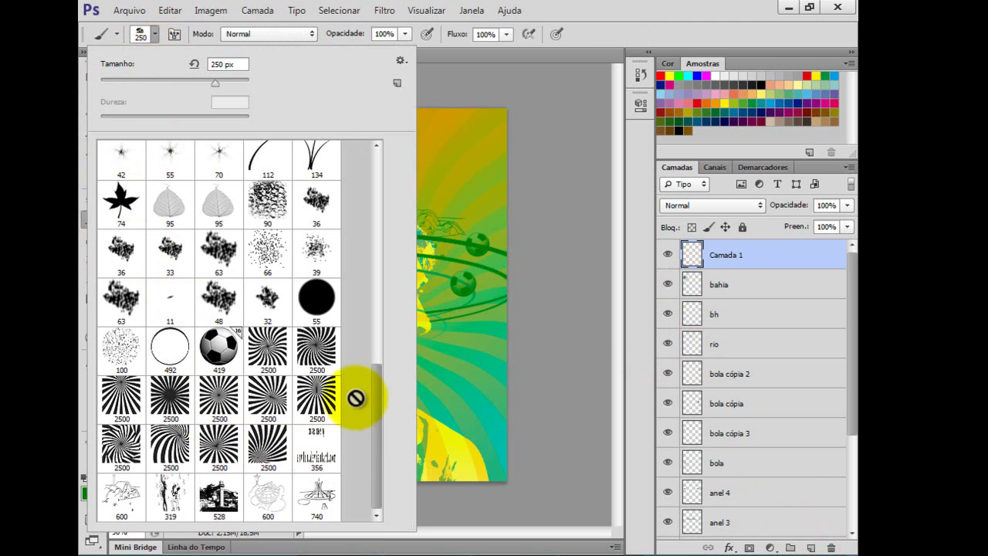
left_click(377, 353)
left_click_drag(375, 380, 380, 508)
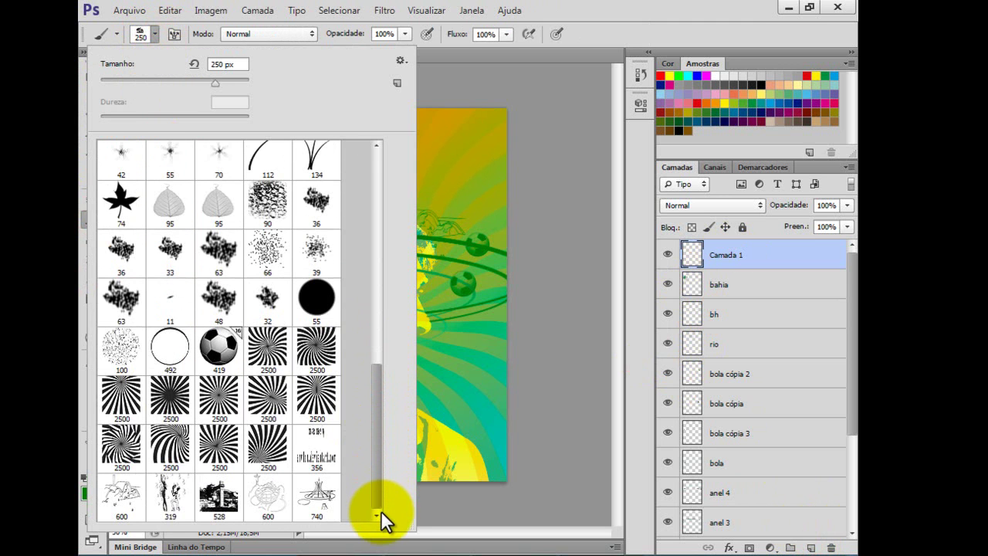
left_click(320, 497)
key("Return")
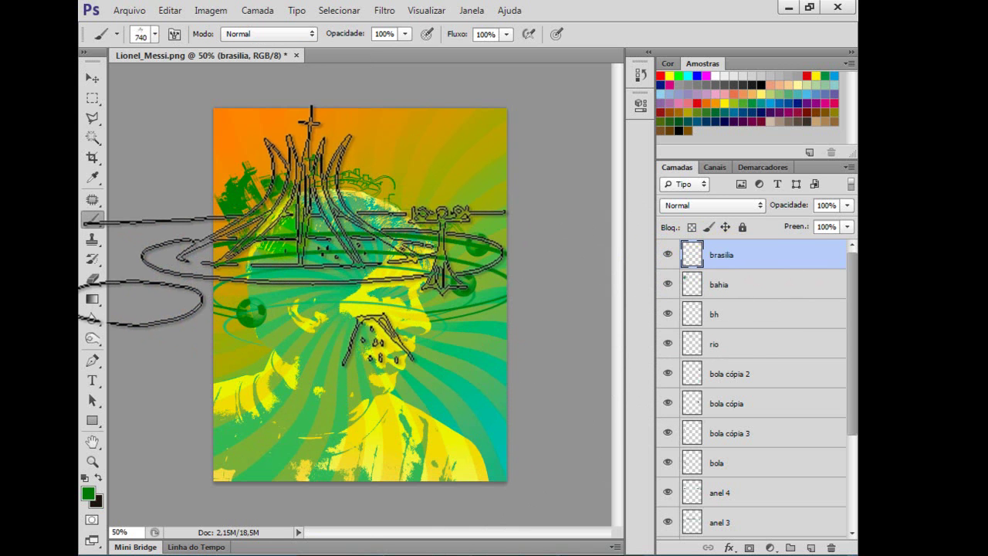
Stamp the cathedral brush in green at 300 px above the forehead, beside the stadium drawing.
key("bracketleft")
key("bracketleft")
key("bracketleft")
key("bracketleft")
key("bracketleft")
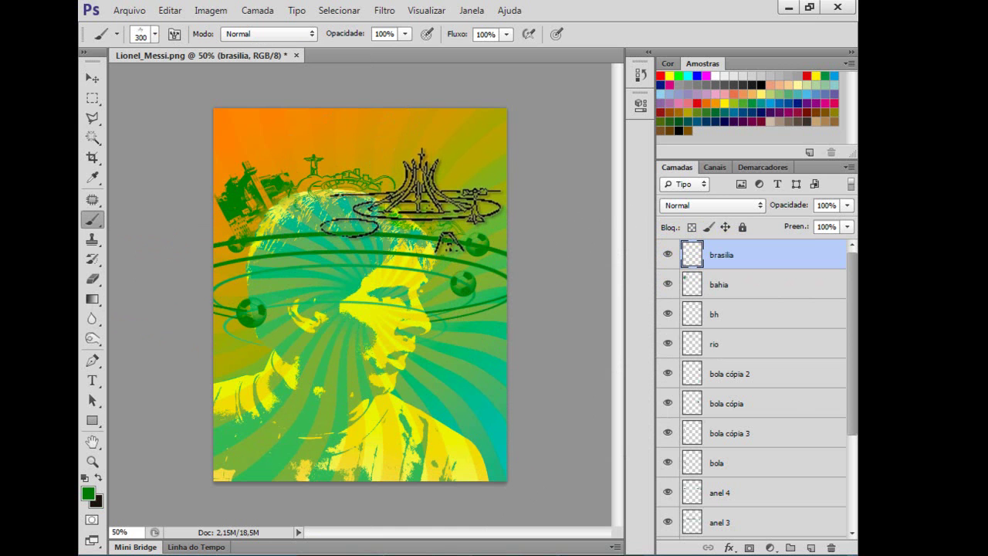
left_click(407, 195)
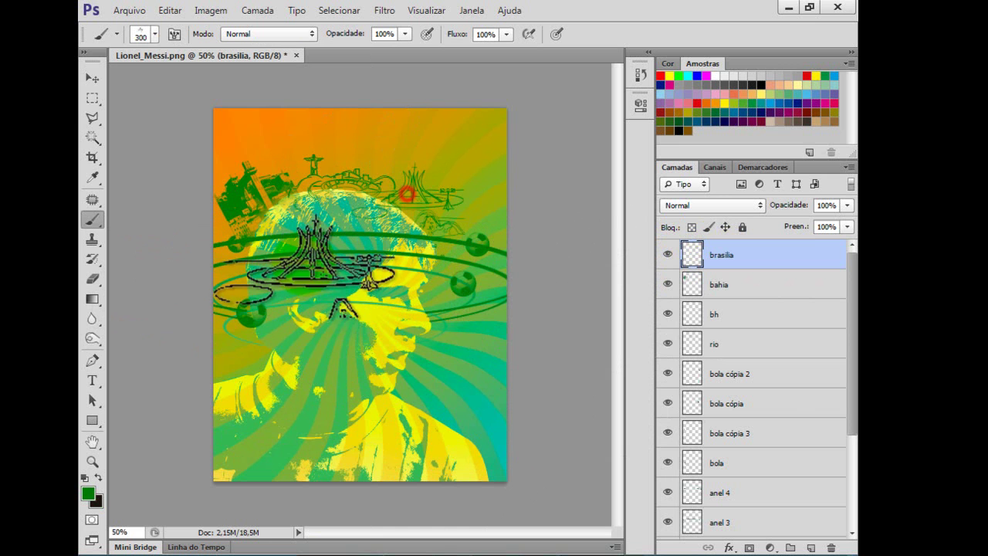
Rotate the brasilia cathedral drawing clockwise and shift it slightly to follow the curve of the forehead.
left_click(92, 77)
left_click(165, 14)
left_click(232, 291)
left_click(464, 316)
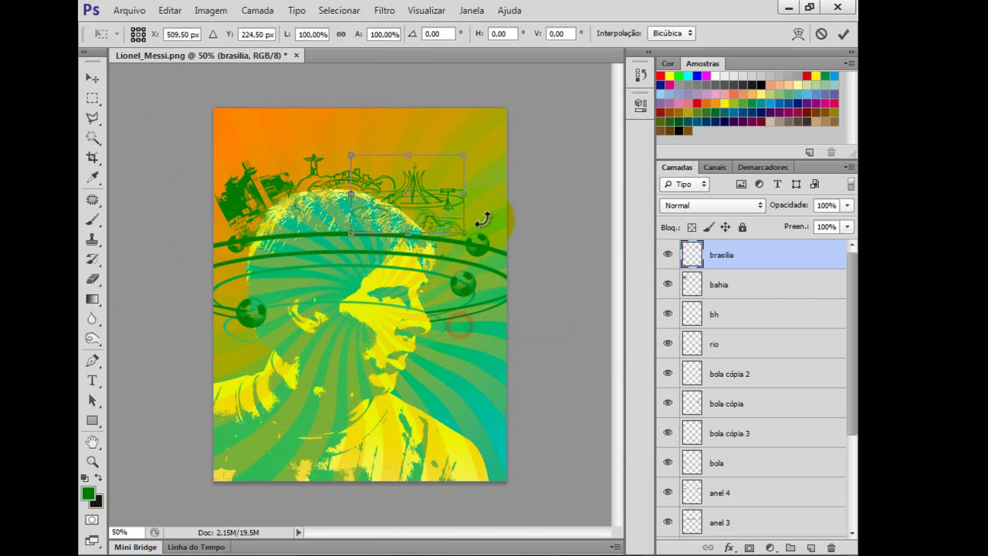
left_click_drag(466, 158, 477, 181)
left_click_drag(420, 202, 413, 199)
key("Return")
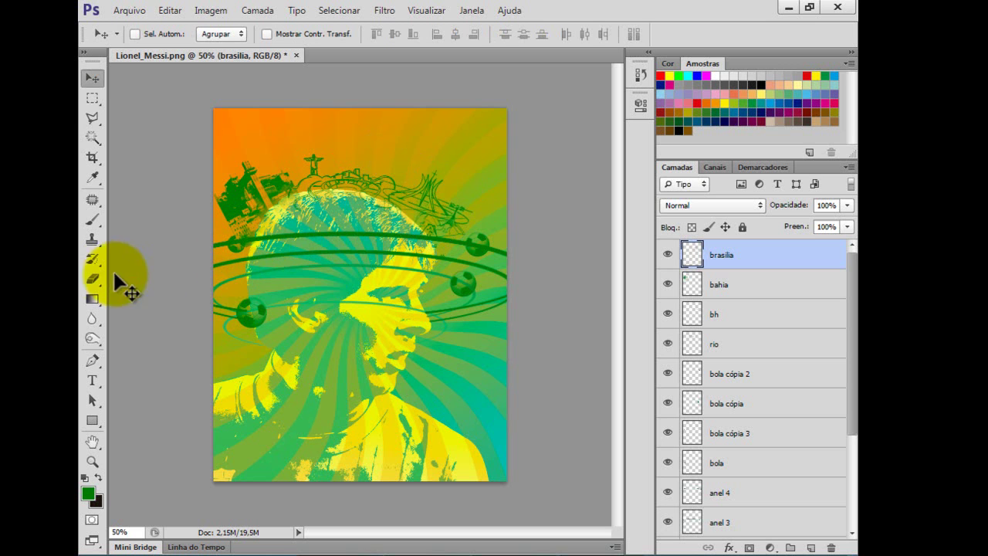
Erase the cathedral lines overlapping the head on the brasilia layer with the 200 px eraser.
left_click(93, 278)
mouse_move(414, 249)
left_mouse_down()
mouse_move(374, 246)
mouse_move(358, 226)
mouse_move(383, 234)
mouse_move(394, 255)
mouse_move(362, 228)
mouse_move(301, 237)
left_mouse_up()
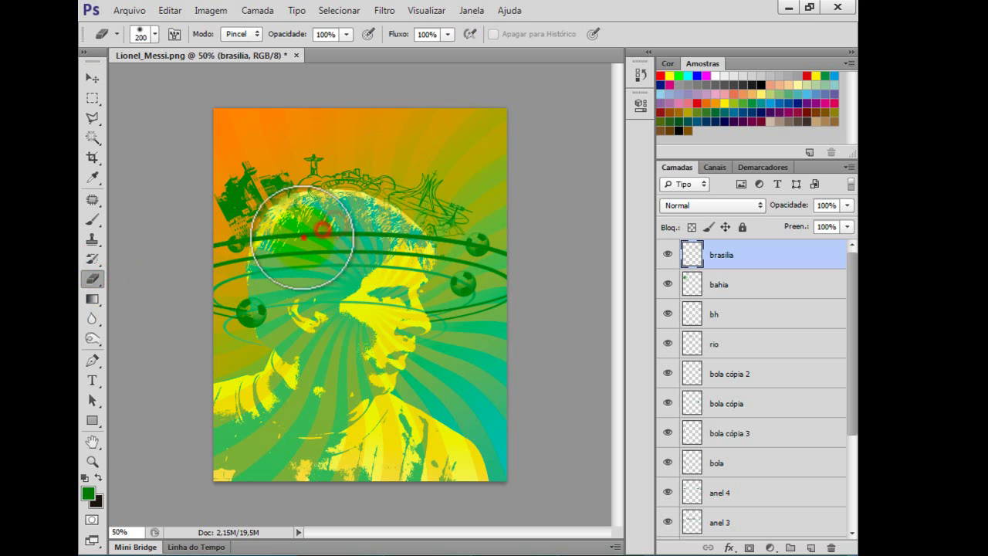
left_click(93, 78)
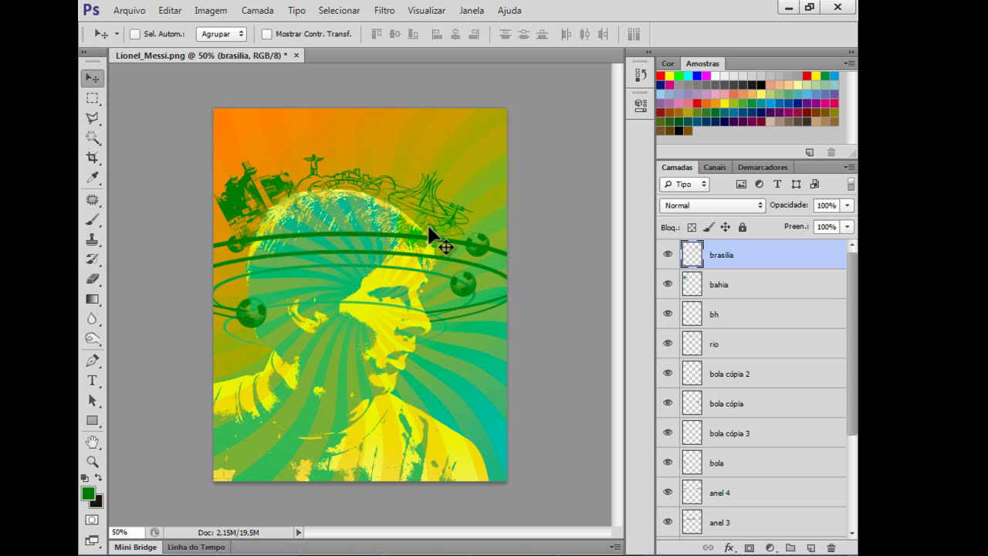
Switch to Windows Photo Viewer to compare the composition with the finished Messi reference poster, and return to Photoshop.
left_click(508, 548)
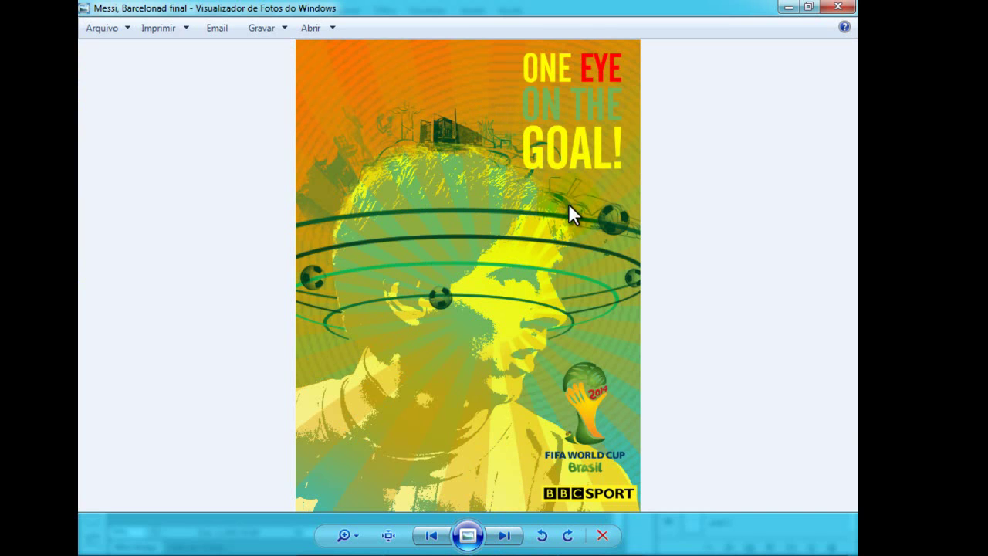
left_click(424, 548)
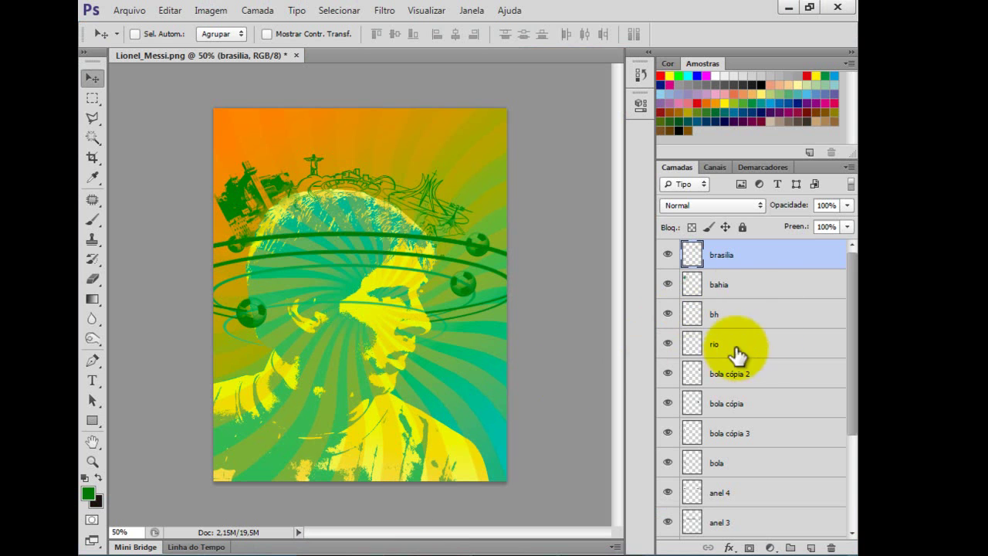
left_click(461, 549)
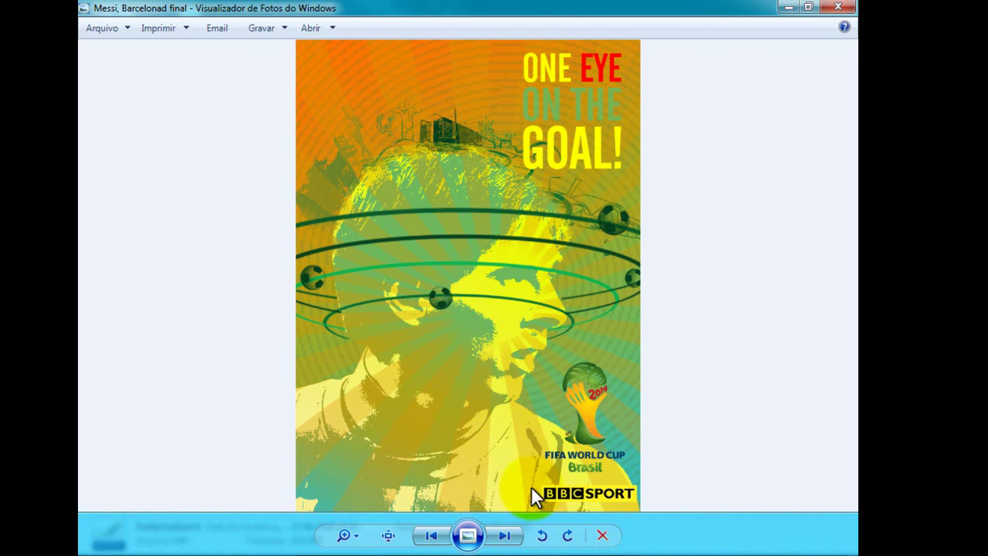
left_click(427, 549)
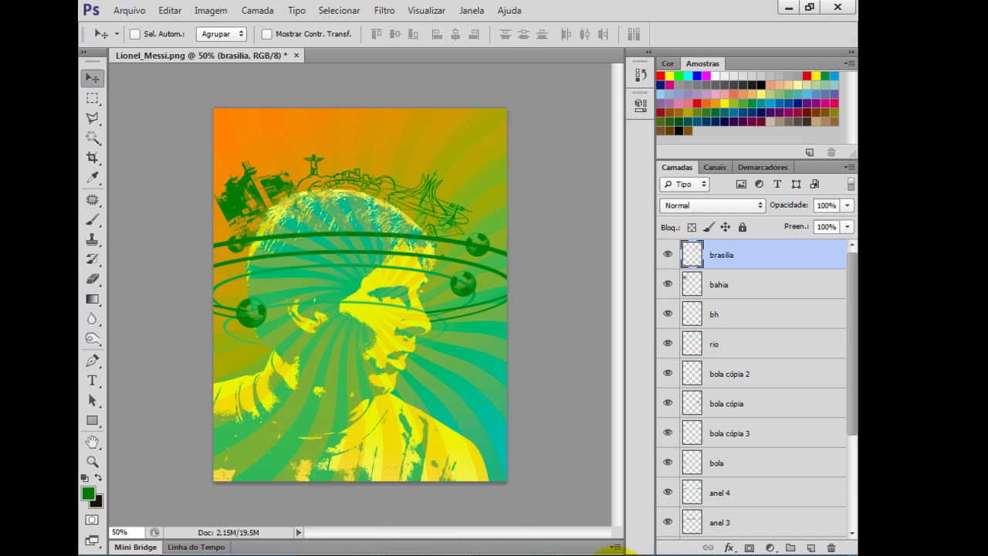
Open the Ciclo image from the IMAGENS folder, assigning the working Adobe RGB (1998) profile.
left_click(130, 11)
left_click(146, 36)
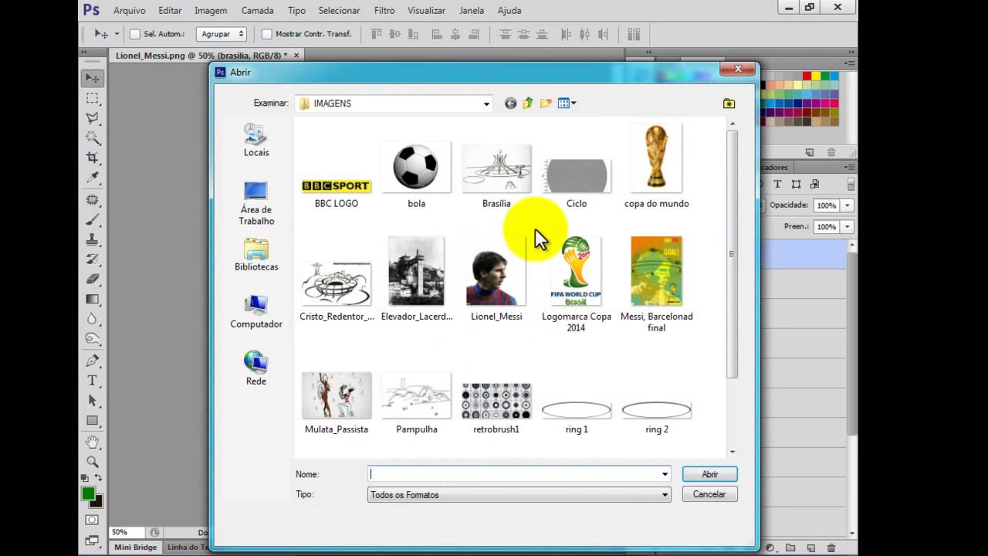
left_click(577, 176)
left_click(699, 474)
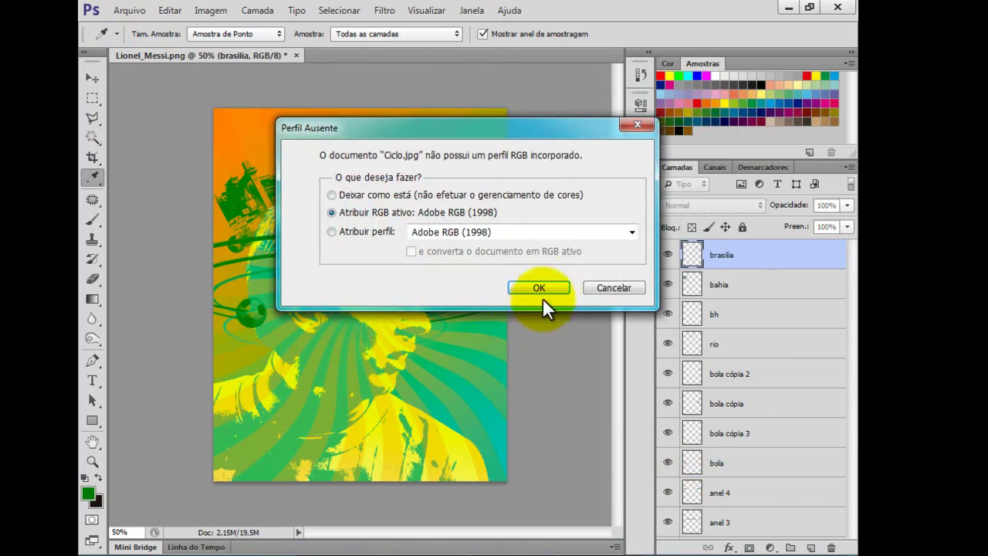
key("v")
left_click(549, 287)
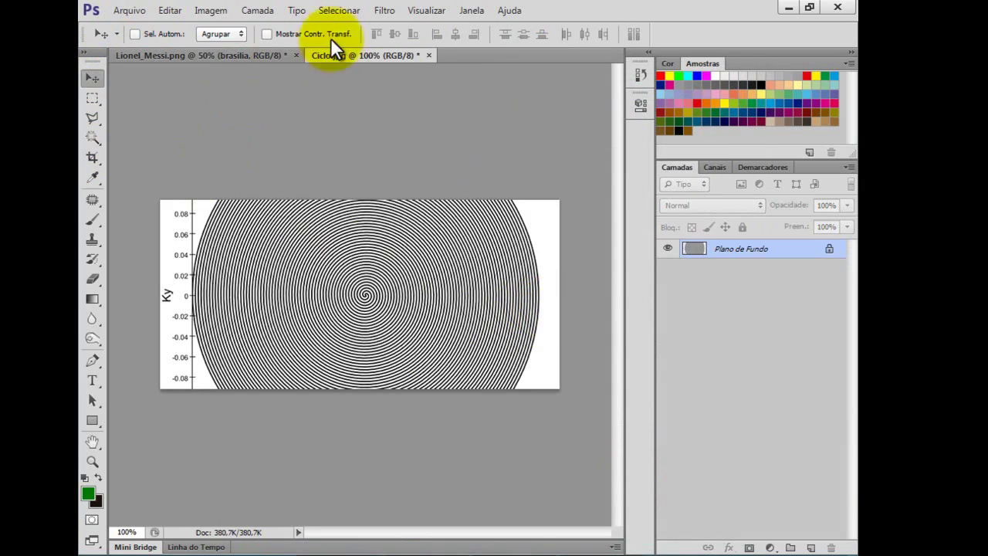
Select the white areas between the spiral lines in Ciclo.jpg using Color Range with a fuzziness of 40.
key("ctrl+plus")
key("ctrl+plus")
key("ctrl+plus")
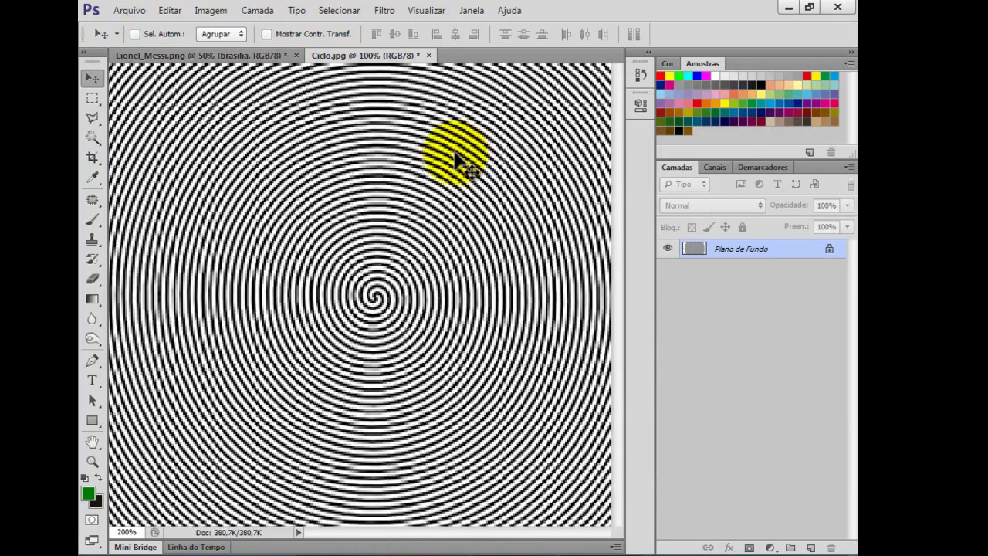
left_click(349, 12)
left_click(369, 142)
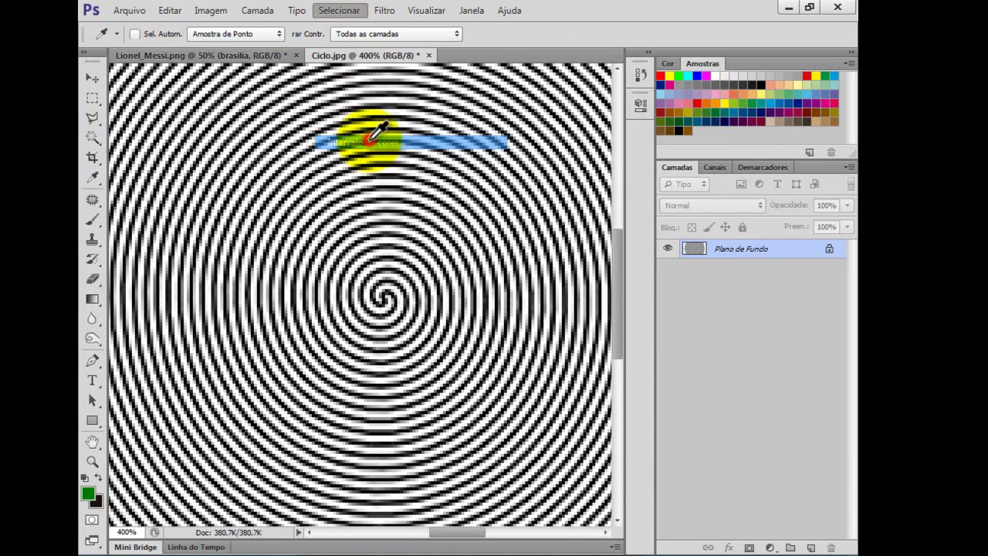
left_click(405, 308)
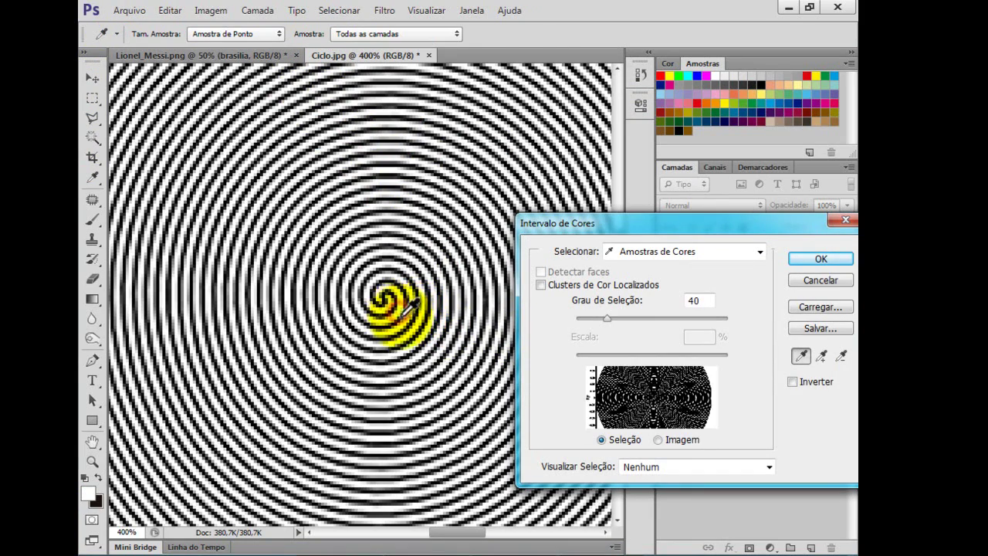
left_click(823, 257)
key("v")
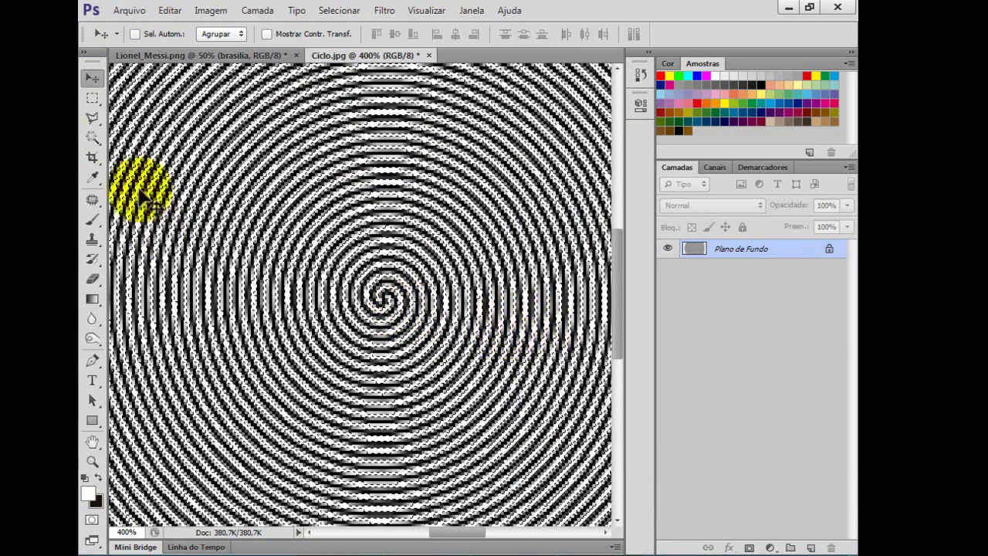
Invert the selection in Ciclo.jpg to define the spiral as a brush preset named ciclo, and close the image.
left_click(329, 11)
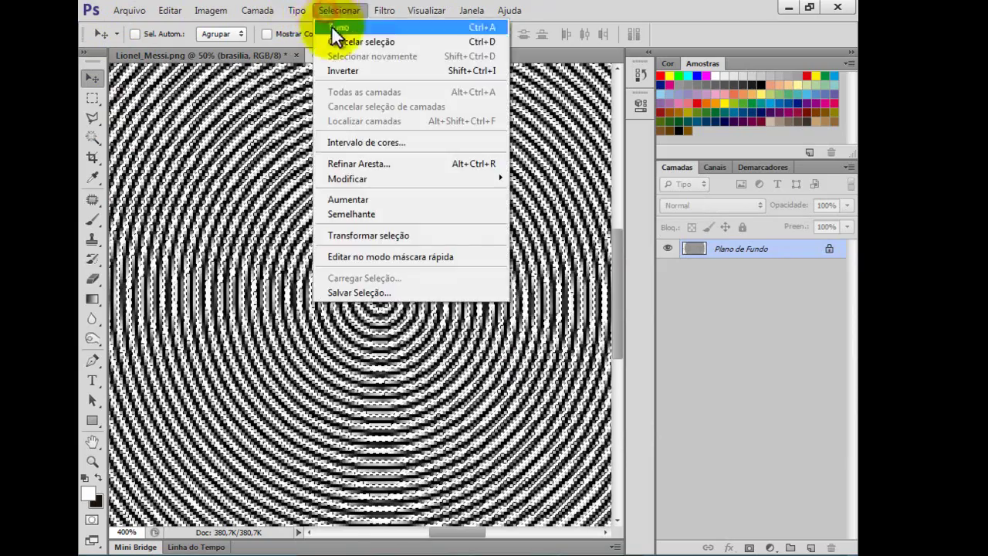
left_click(333, 69)
left_click(169, 10)
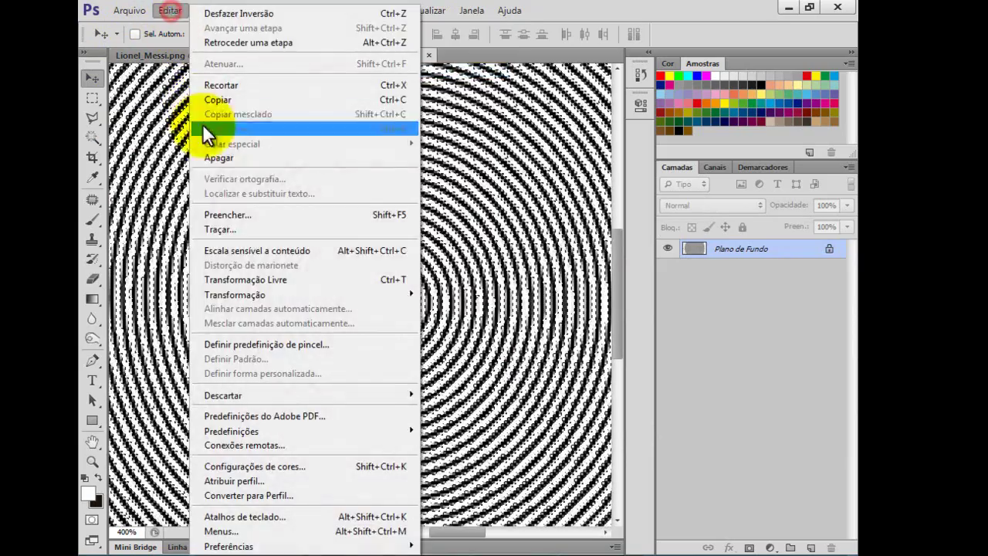
left_click(238, 345)
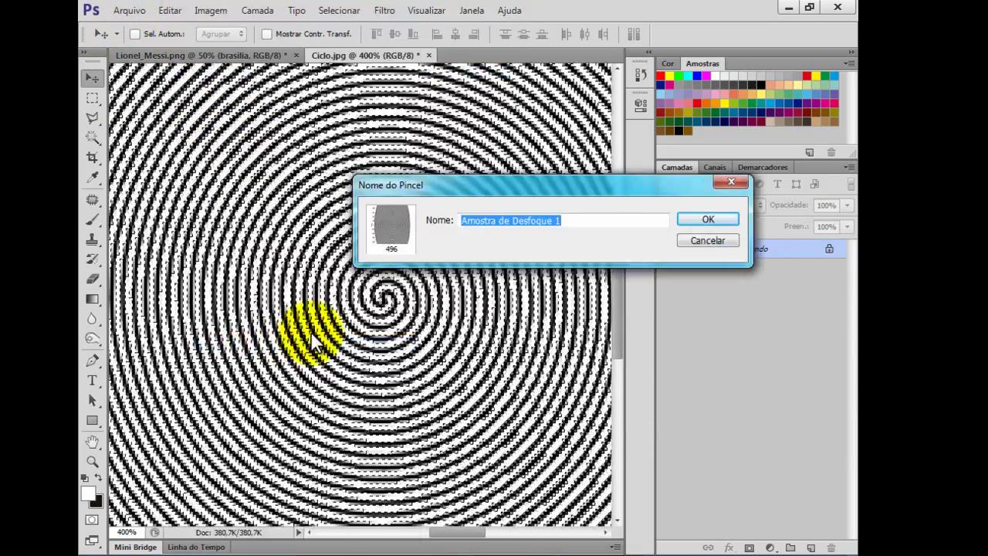
type("ciclo")
key("Return")
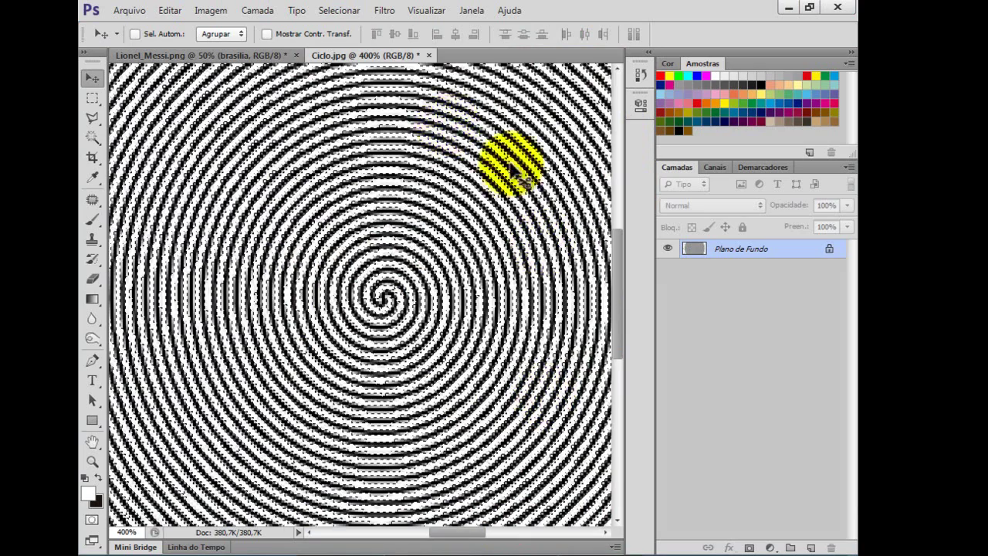
left_click(429, 55)
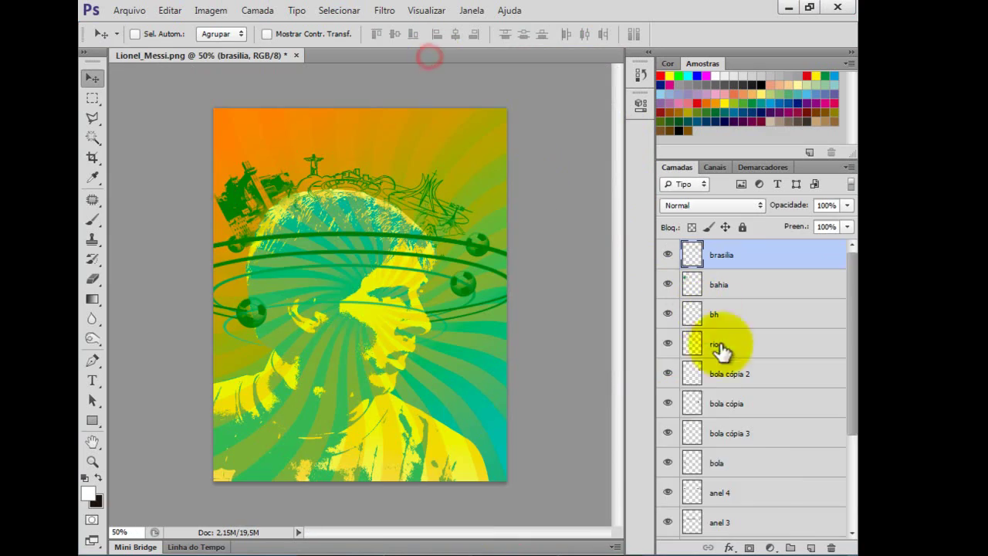
Create a new layer between the sol and messi layers and name it ciclo.
left_click(753, 492)
scroll(753, 490, "down", 5)
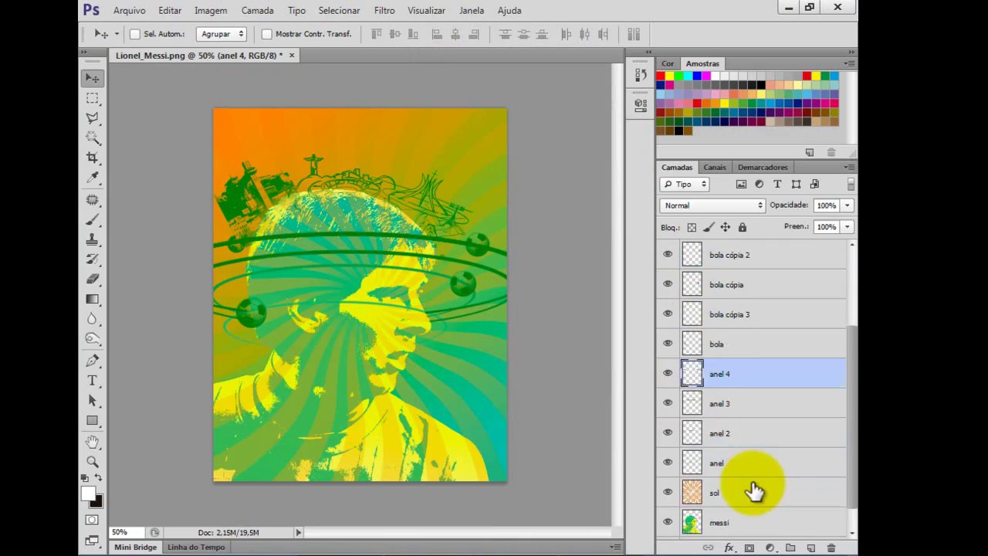
left_click(755, 467)
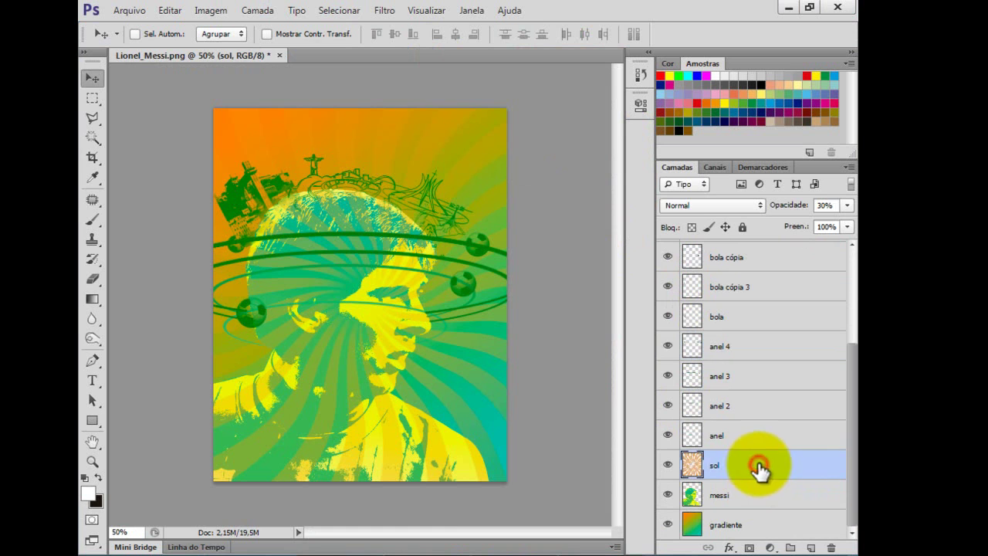
left_click(809, 548)
left_click_drag(752, 466, 732, 493)
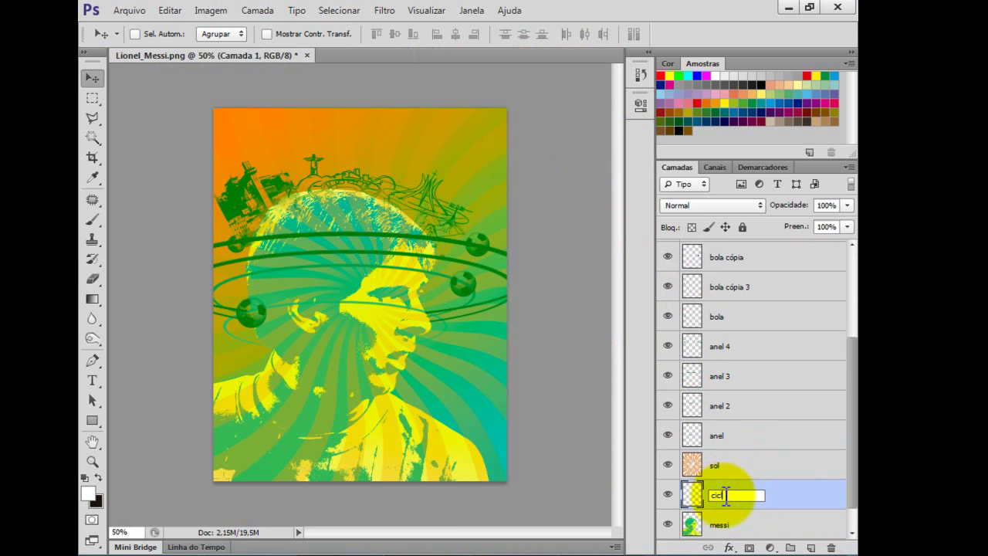
Sample the dark green of the landmark artwork as the foreground colour for painting the spiral.
left_click(95, 219)
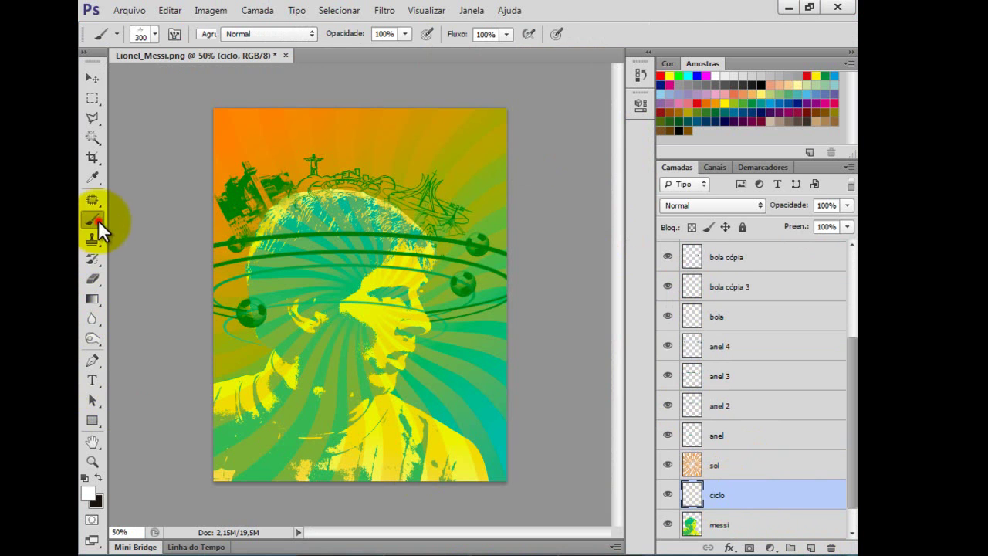
left_click(92, 178)
left_click(230, 207)
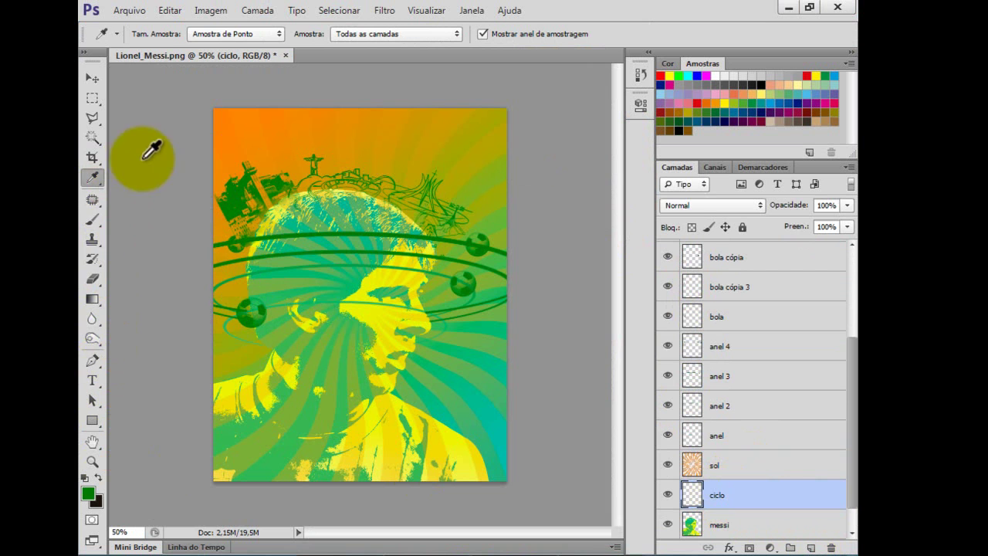
Stamp the ciclo brush once at 2100 px on the ciclo layer, centred on Messi's face, covering the whole poster.
left_click(94, 221)
left_click(98, 216)
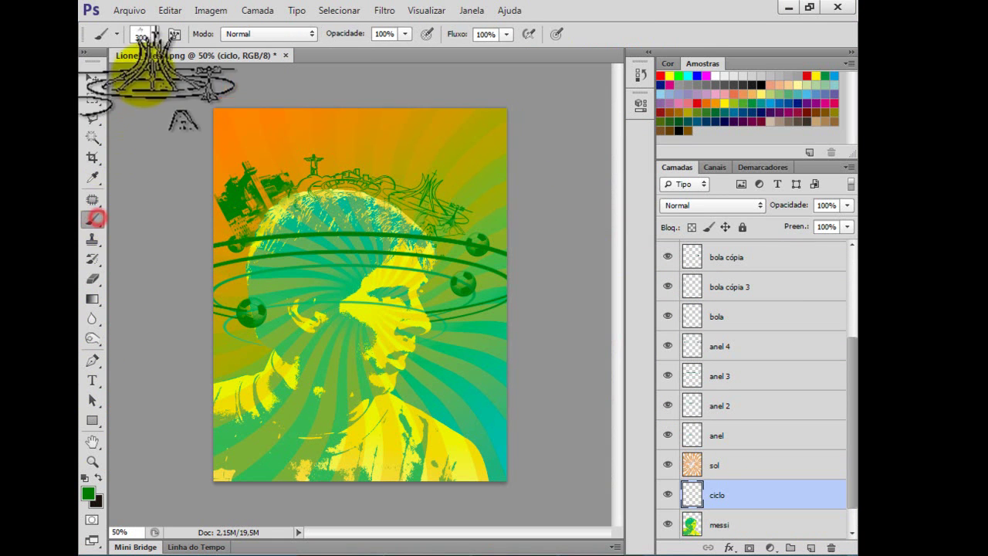
left_click(155, 33)
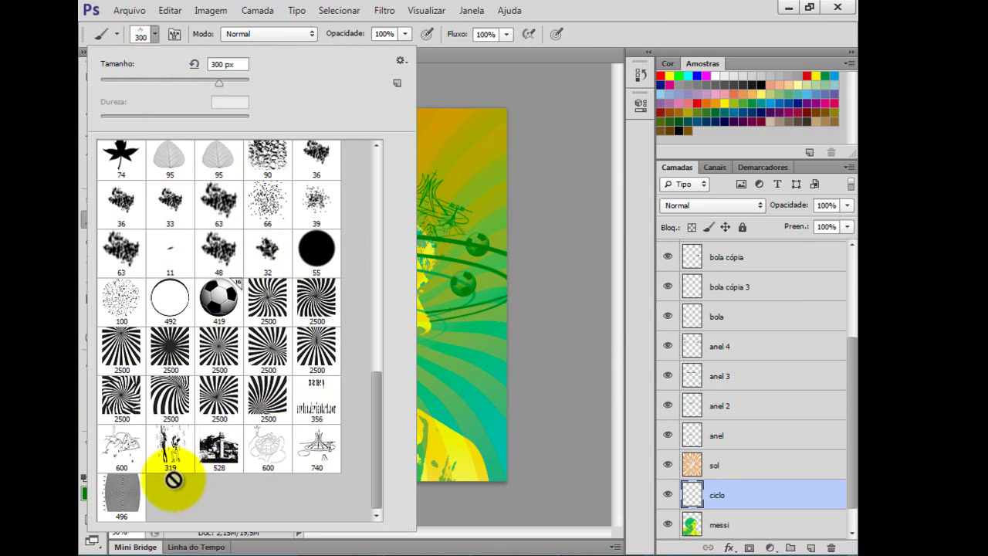
left_click(125, 492)
left_click(476, 379)
key("bracketright")
key("bracketright")
key("bracketright")
key("bracketright")
key("bracketright")
key("bracketright")
key("bracketright")
key("bracketright")
key("bracketright")
key("bracketright")
key("bracketright")
key("bracketright")
key("bracketright")
key("bracketright")
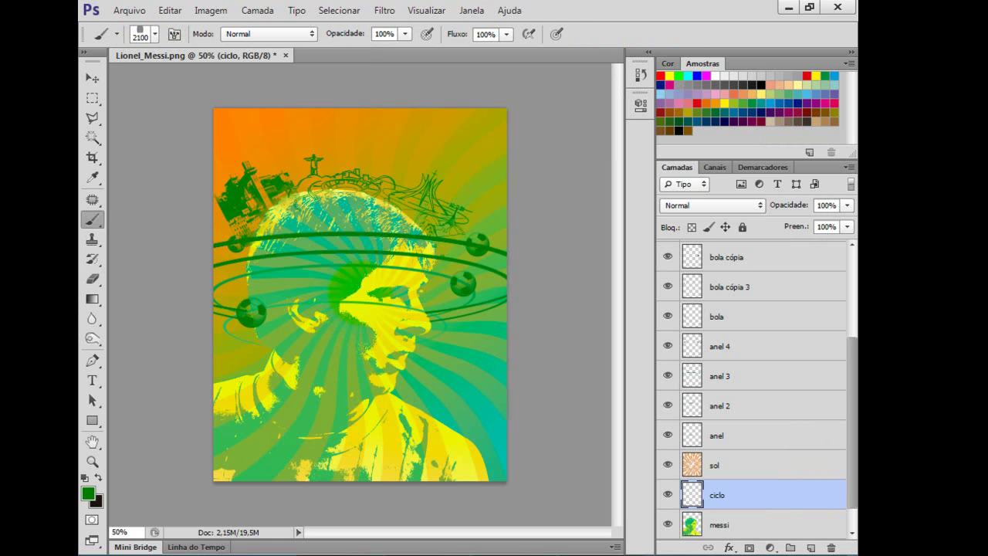
left_click(339, 296)
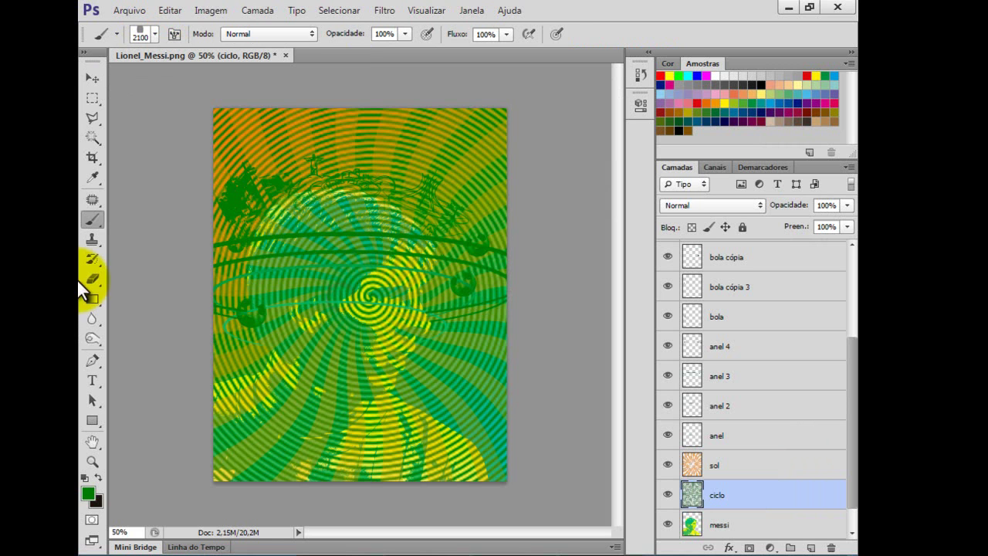
Reduce the ciclo layer's opacity to 10% and move the messi layer above it.
left_click(91, 80)
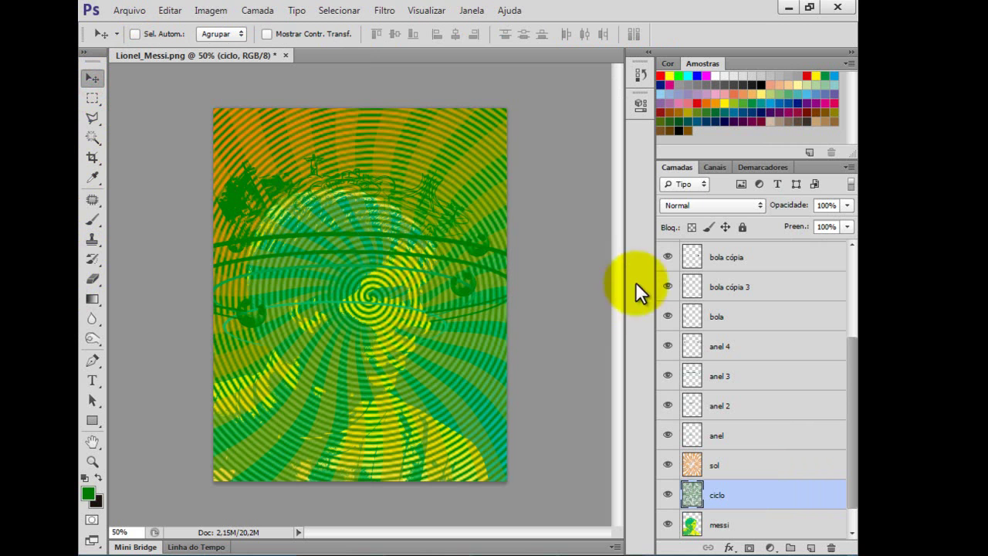
left_click_drag(846, 204, 779, 232)
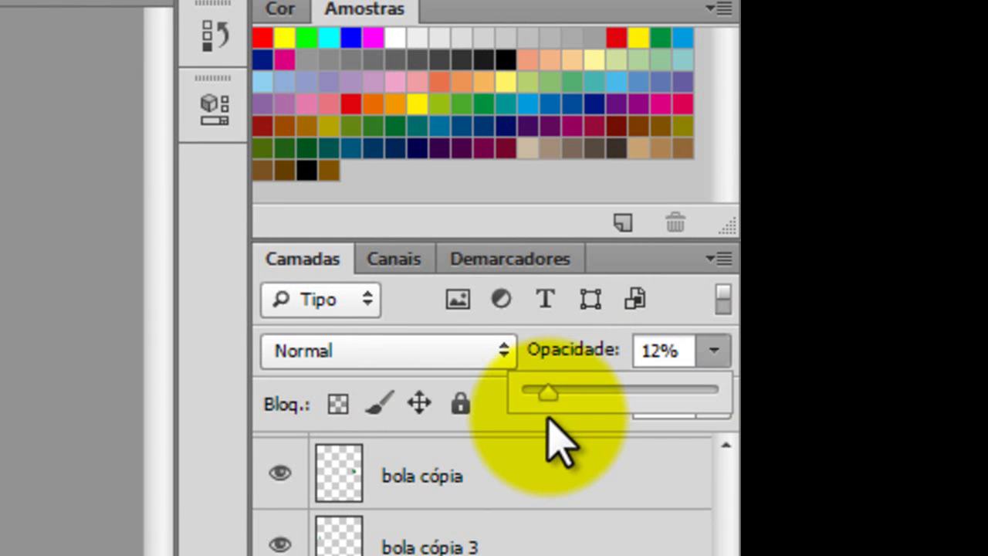
left_click_drag(548, 420, 542, 406)
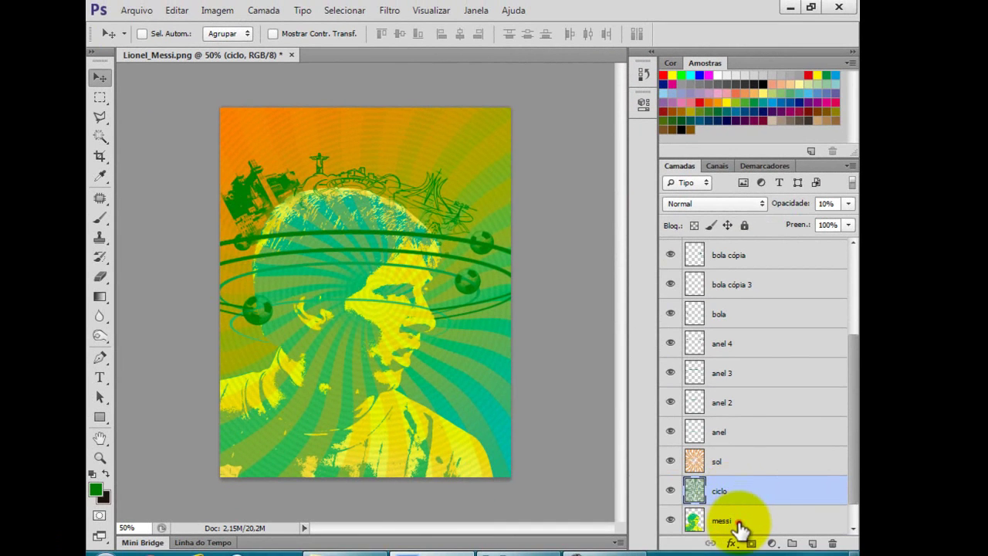
left_click_drag(739, 528, 734, 486)
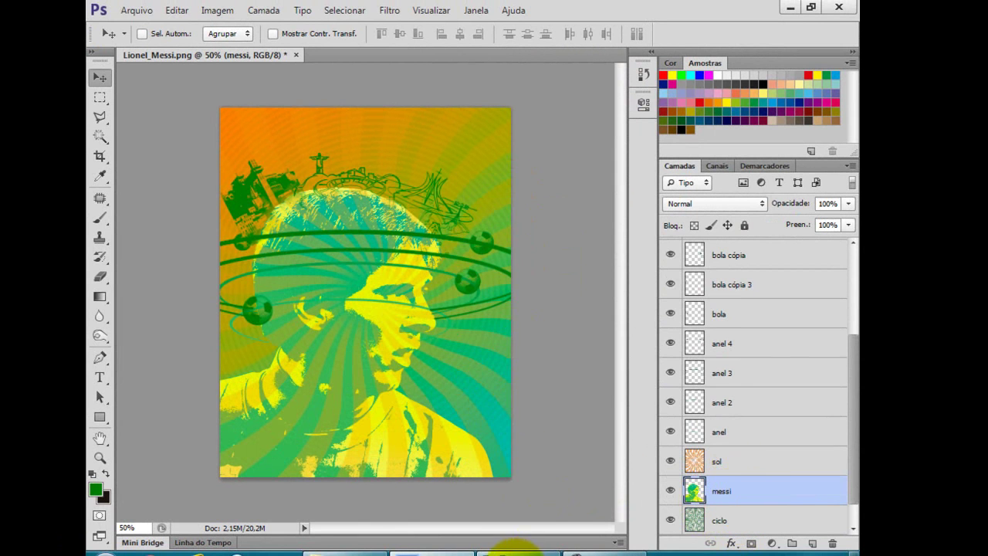
Check the finished poster in Windows Photo Viewer and, back in Photoshop, open BBC LOGO and Logomarca Copa 2014, assigning Adobe RGB (1998) to the BBC logo.
left_click(512, 550)
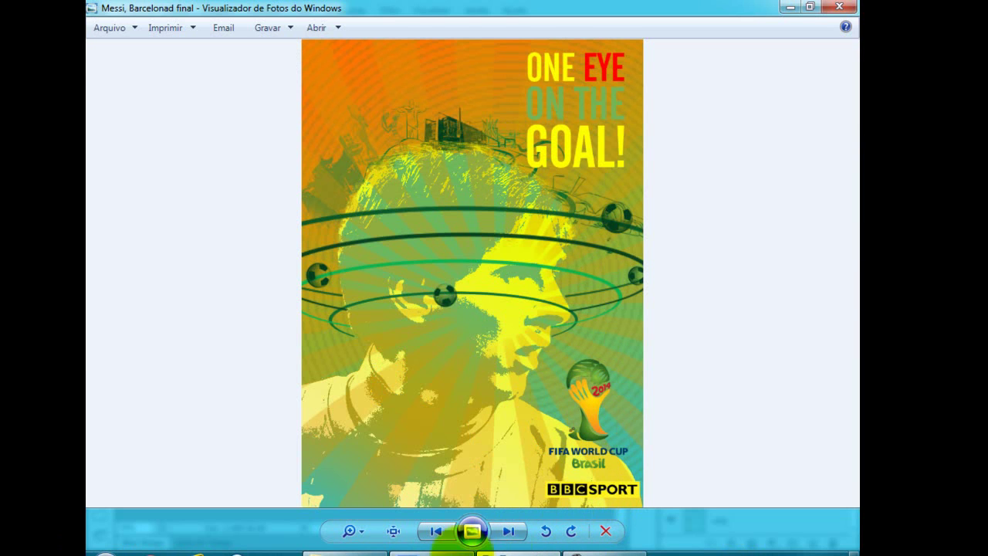
left_click(424, 549)
left_click(137, 10)
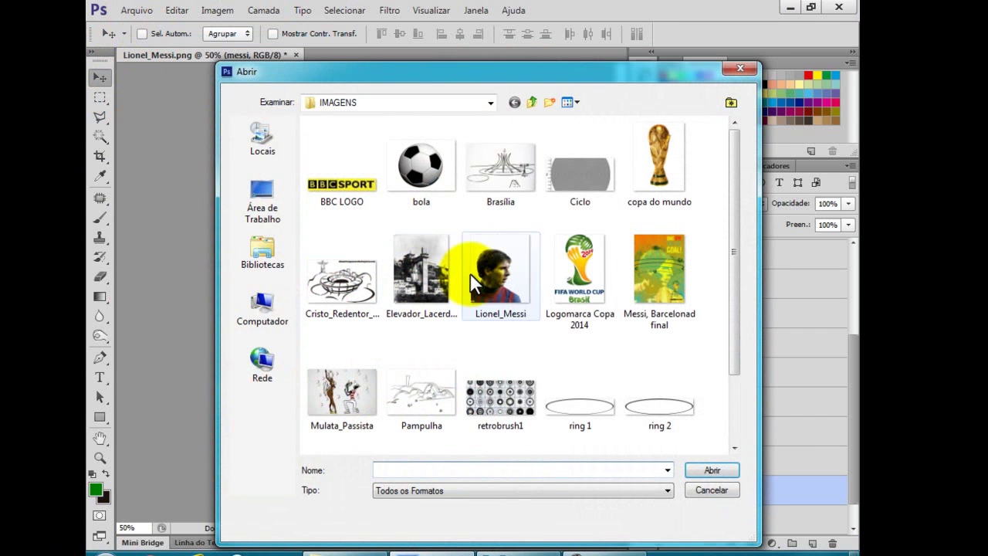
left_click(550, 264)
left_click(358, 197, "ctrl")
left_click(708, 470)
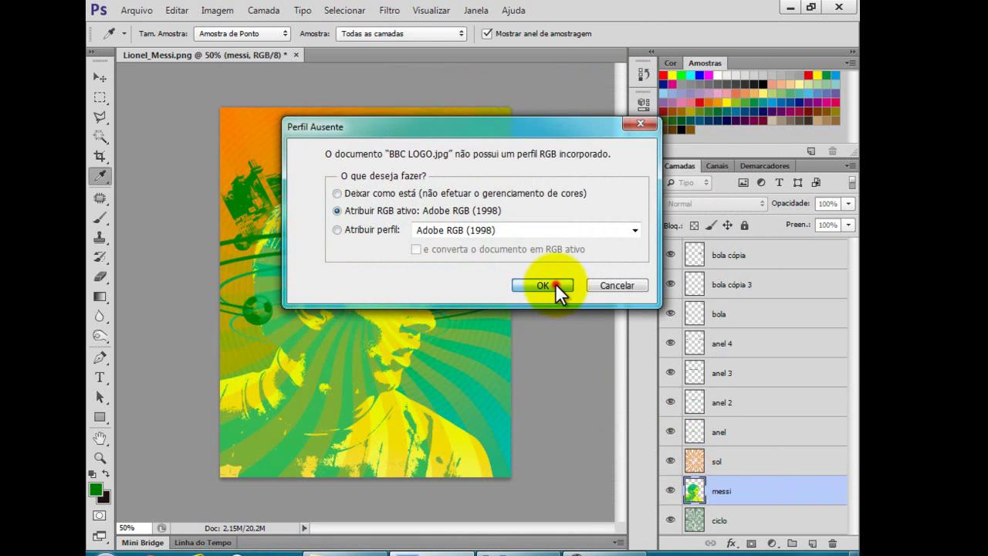
left_click(555, 284)
left_click(538, 301)
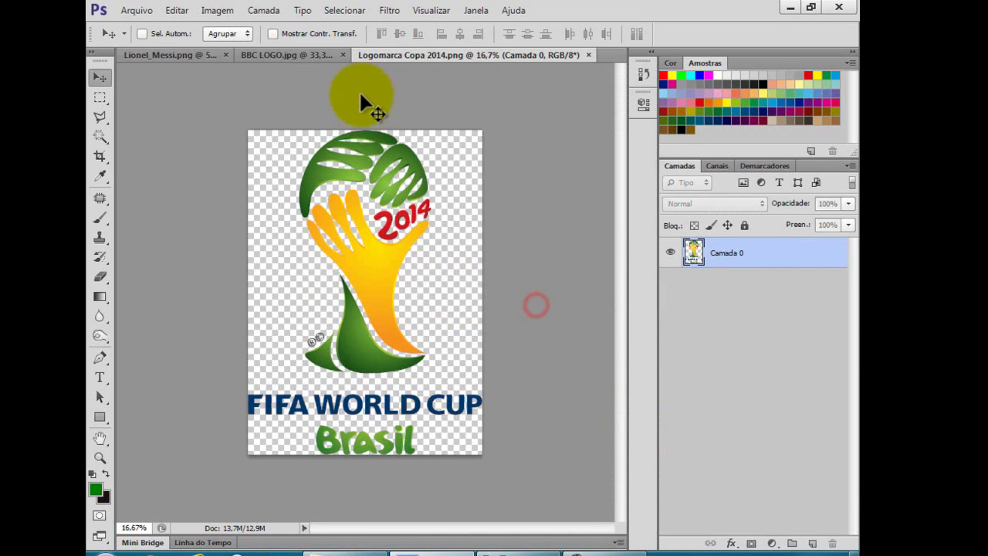
Detach the BBC LOGO.jpg and Logomarca Copa 2014.png documents into floating windows over the poster.
left_click(306, 54)
left_click_drag(301, 54, 395, 225)
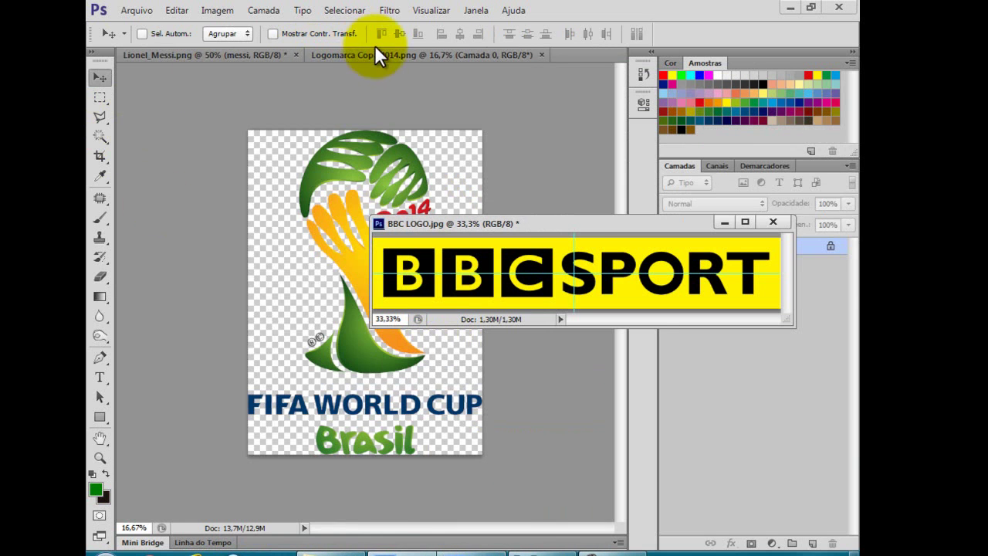
left_click_drag(371, 54, 455, 256)
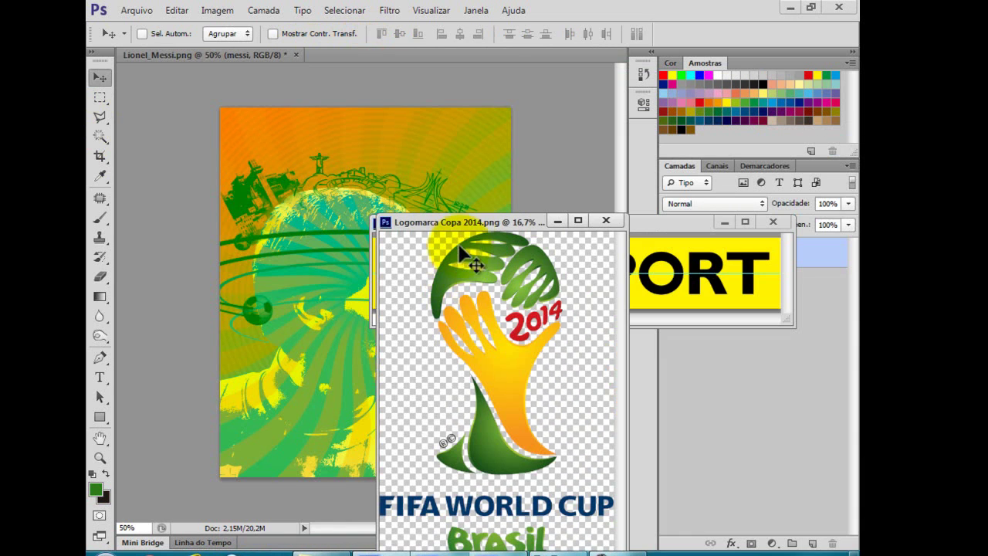
Copy the World Cup logo and the BBC Sport logo into the poster above the messi layer, closing both logo files.
left_click_drag(506, 283, 317, 325)
left_click(520, 291)
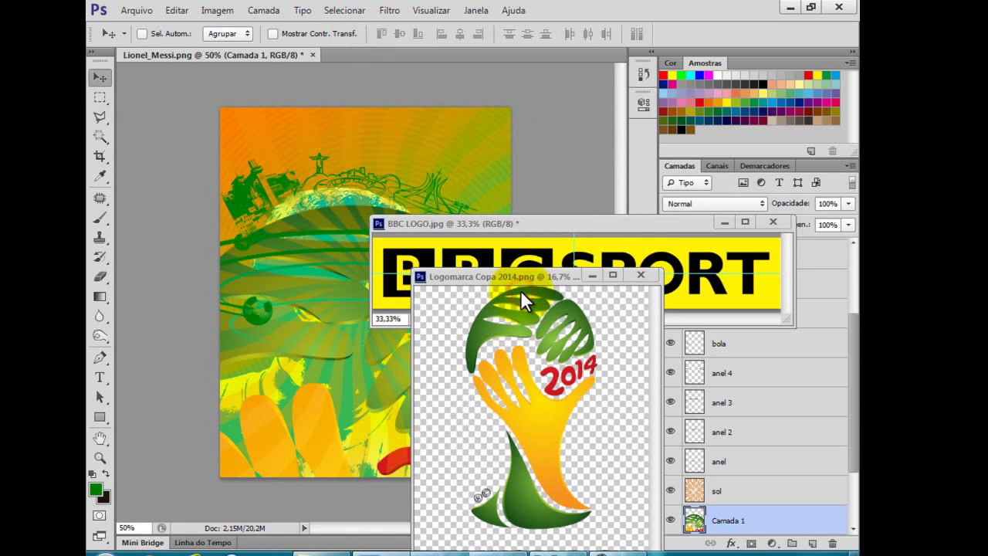
left_click(640, 276)
left_click_drag(629, 225, 580, 356)
left_click_drag(624, 378, 423, 292)
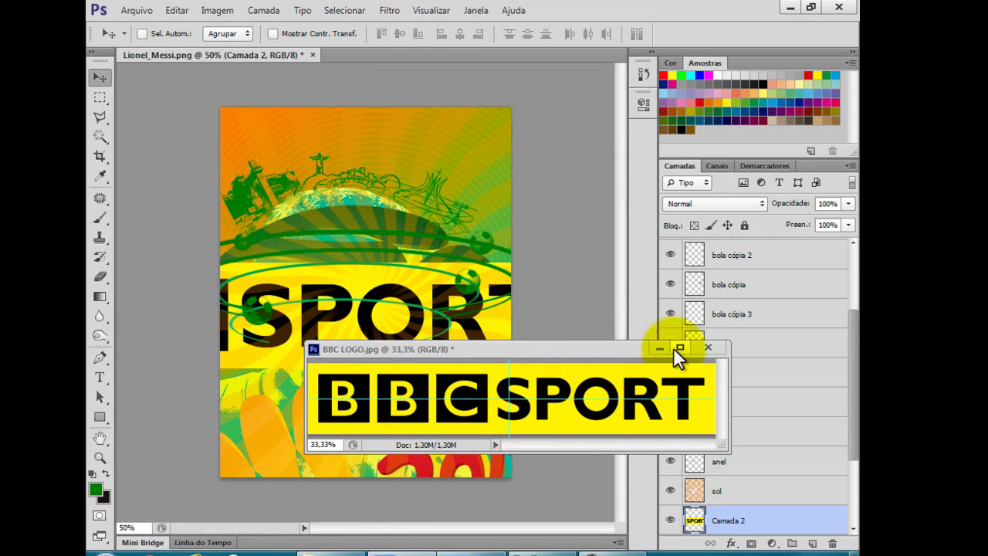
left_click(703, 349)
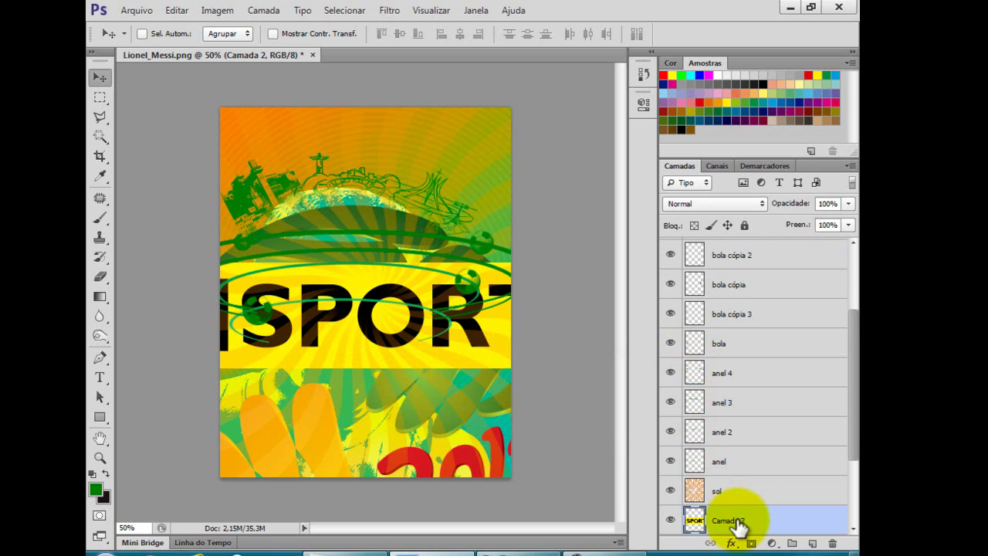
Rename the BBC Sport layer bbc and the World Cup logo layer logo copa do mundo.
left_click_drag(849, 452, 846, 501)
left_click(728, 433)
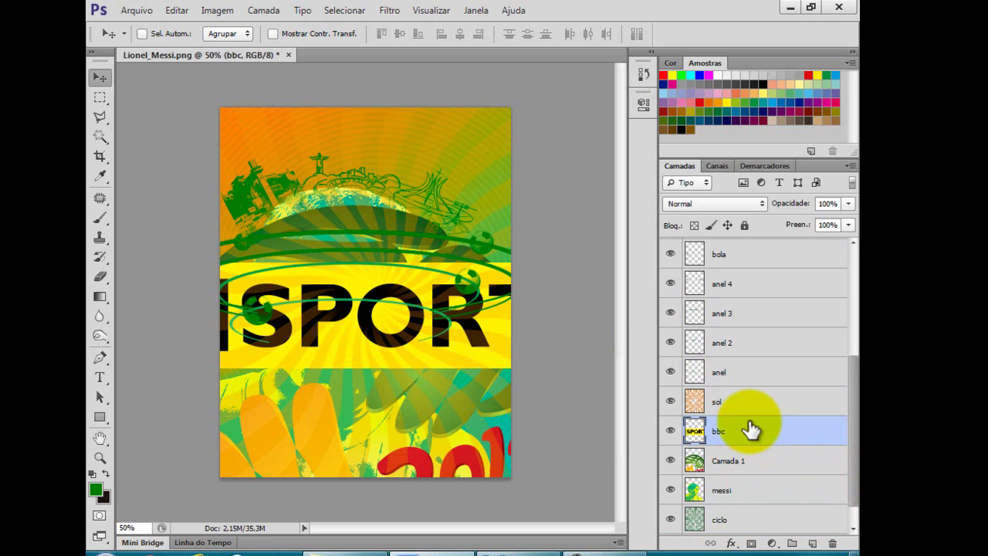
double_click(729, 461)
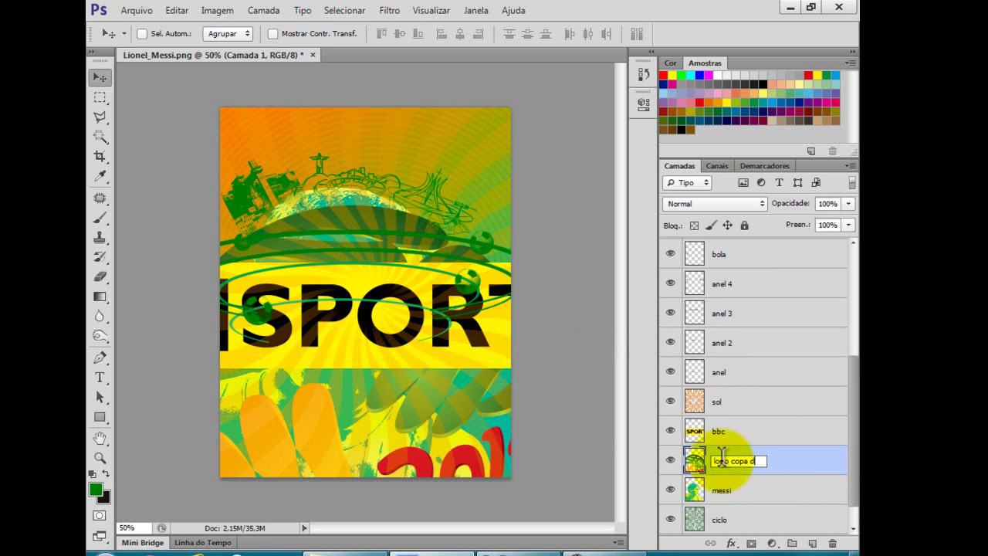
key("Return")
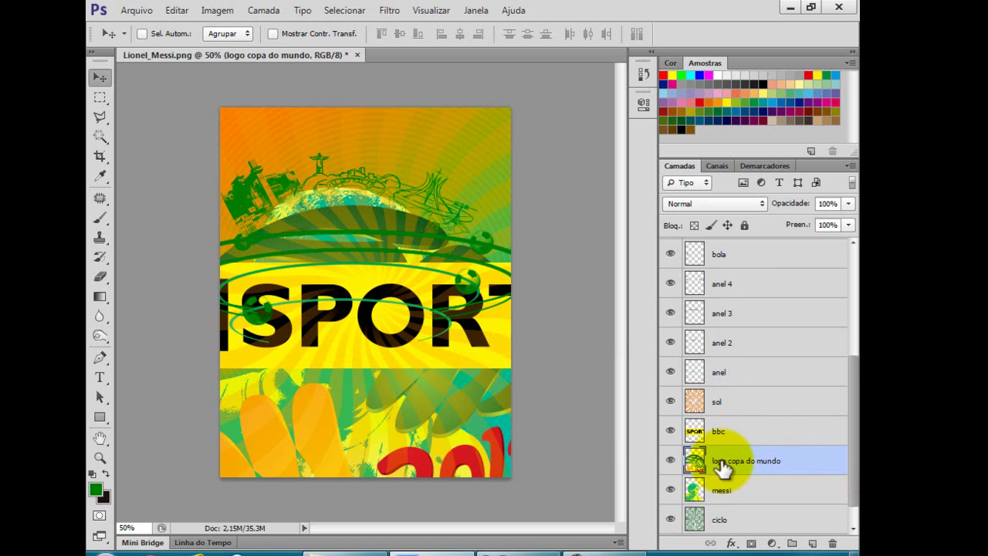
Scale the logo copa do mundo layer down with Free Transform to fit inside the poster.
key("ctrl+minus")
key("ctrl+minus")
key("ctrl+minus")
key("ctrl+minus")
key("ctrl+minus")
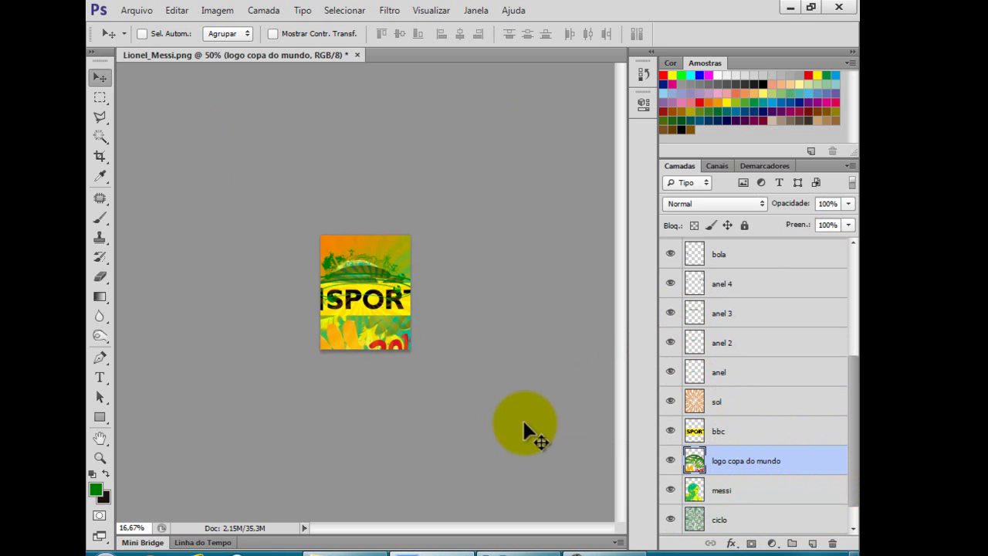
key("ctrl+t")
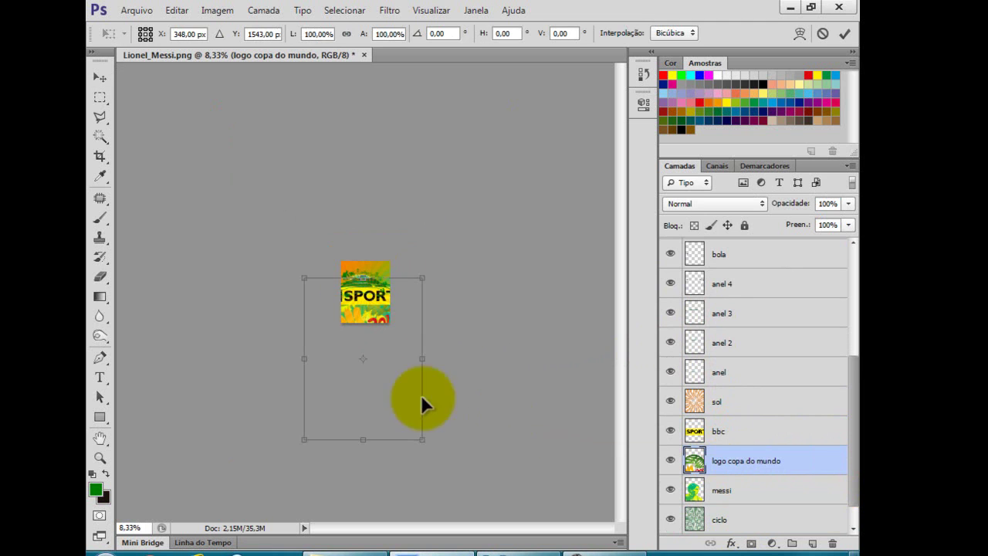
left_click_drag(305, 442, 362, 323)
key("Return")
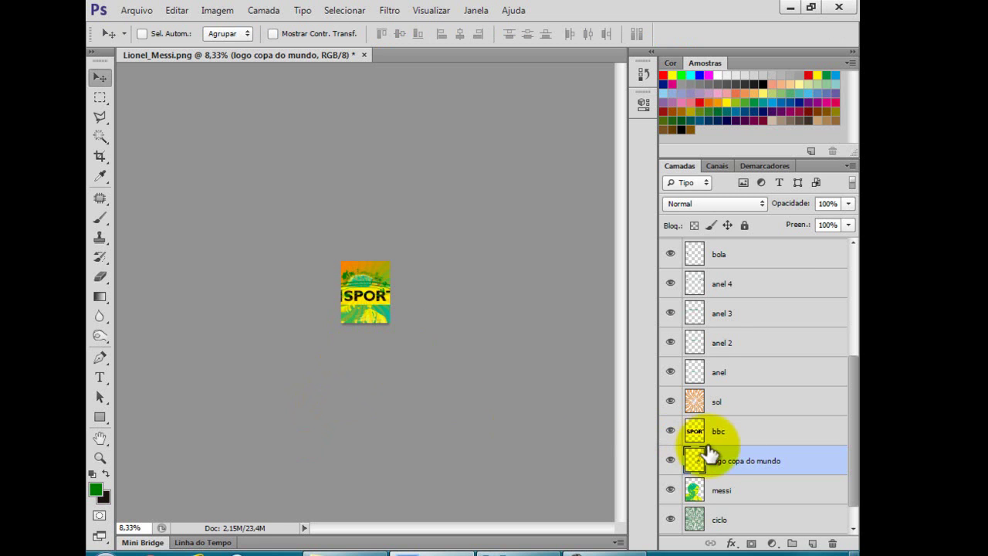
Scale the bbc layer down proportionally with Free Transform so the oversized logo starts fitting the poster.
left_click(730, 434)
key("ctrl+plus")
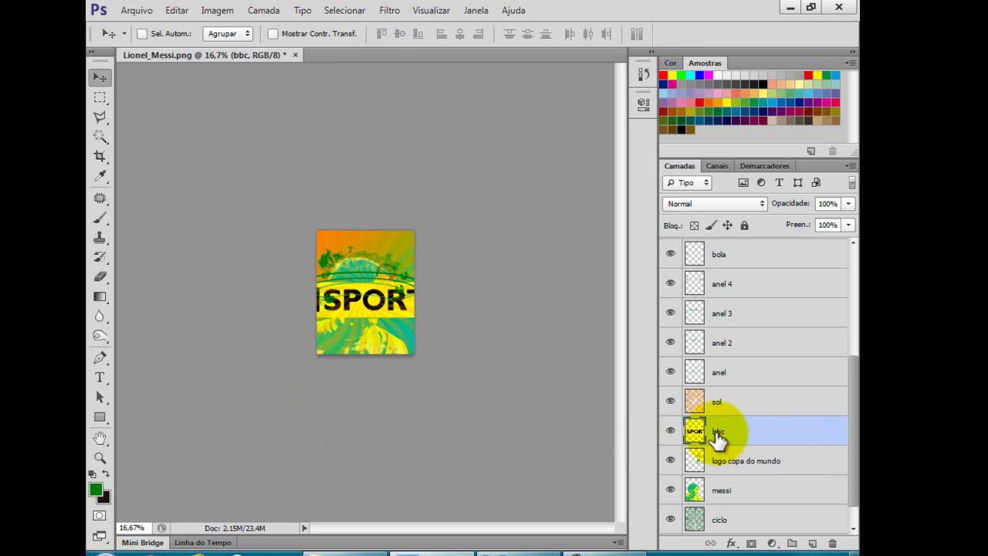
key("ctrl+t")
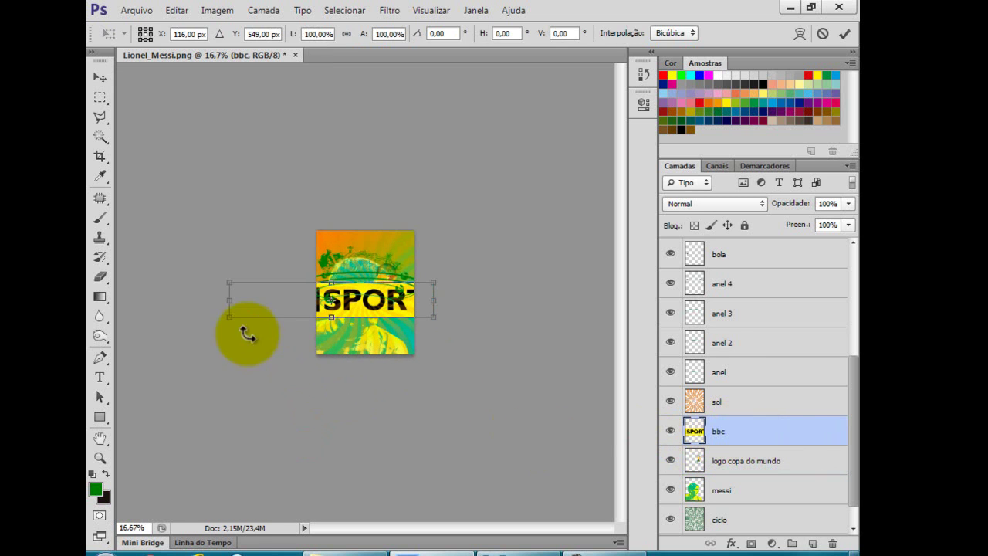
left_click_drag(232, 312, 334, 305)
key("Return")
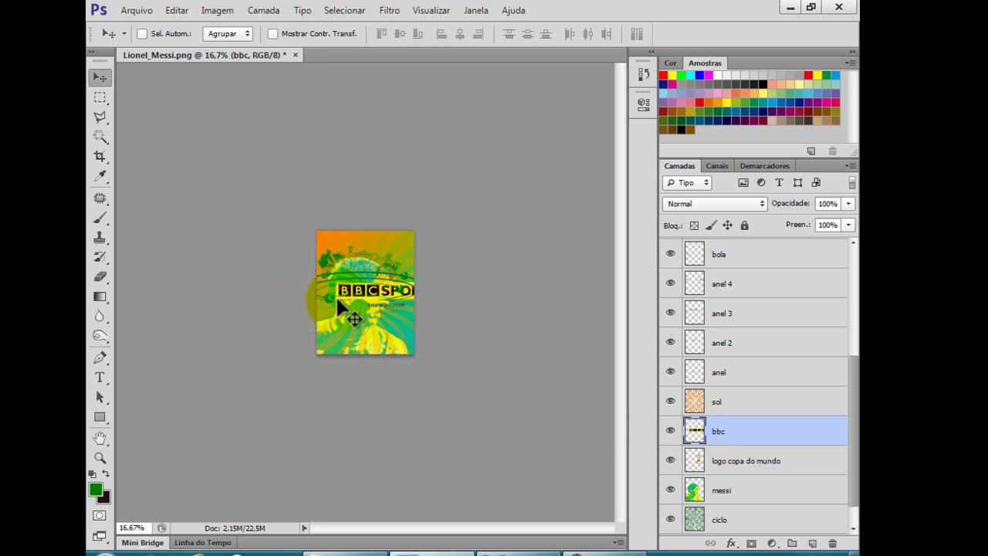
Move the BBC Sport logo to the poster's bottom edge and shrink it into the lower-right corner with Free Transform.
key("ctrl+plus")
key("ctrl+plus")
key("ctrl+plus")
left_click_drag(337, 300, 306, 446)
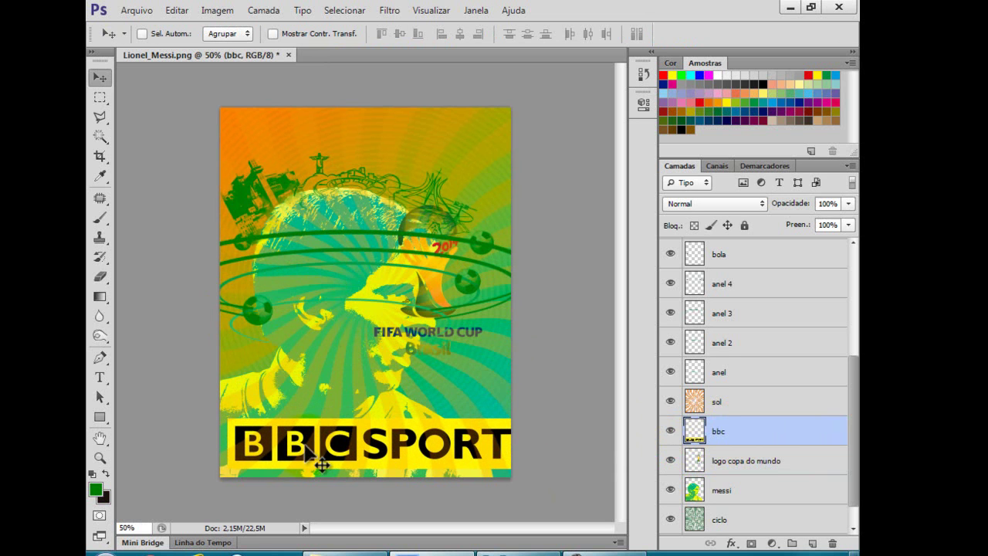
key("ctrl+t")
left_click_drag(231, 470, 439, 451)
key("Return")
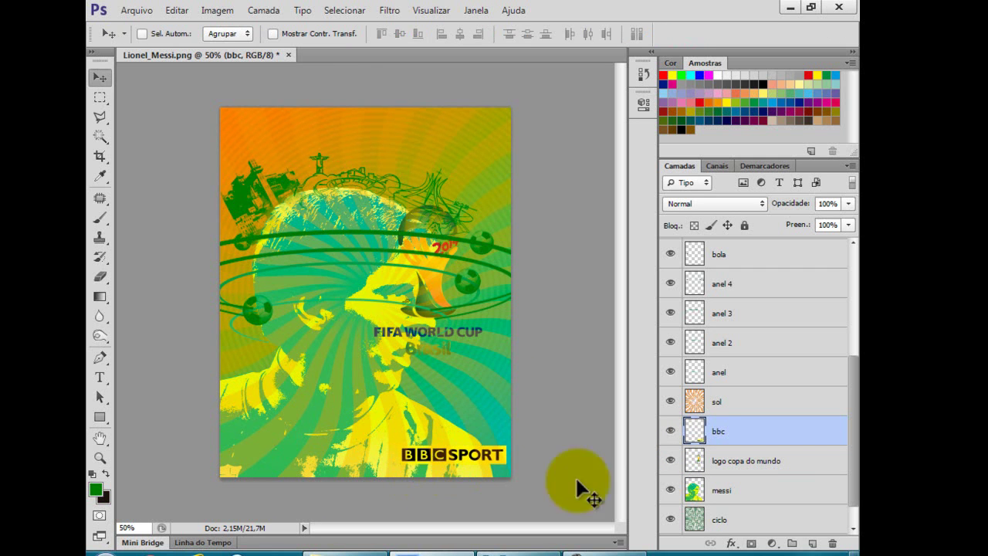
Move the bbc and logo copa do mundo layers together to just above the sol layer.
left_click(737, 462, "shift")
left_click_drag(735, 467, 726, 401)
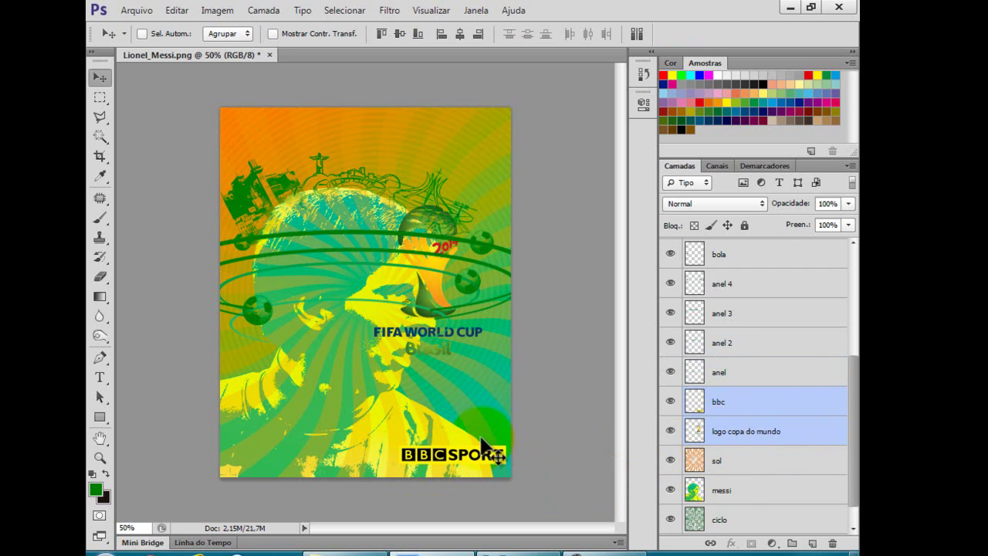
Try the logo copa do mundo layer higher in the stack, above the anel and bola layers.
left_click(728, 429)
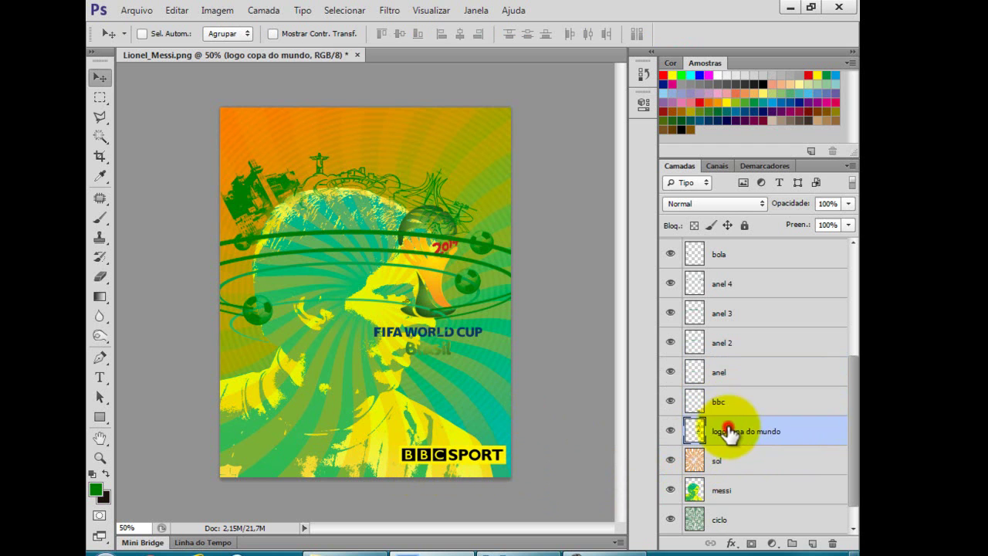
left_click_drag(737, 436, 731, 281)
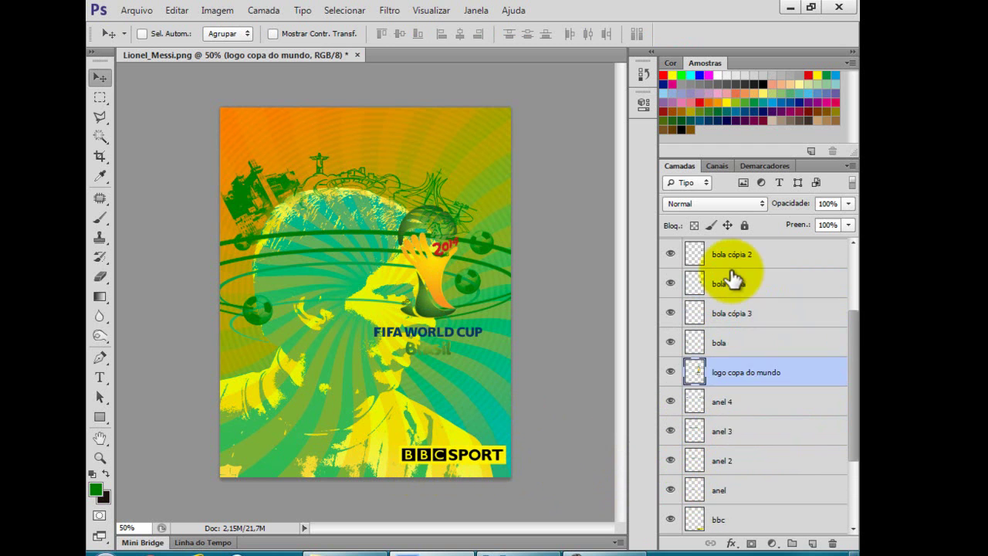
left_click_drag(737, 403, 734, 488)
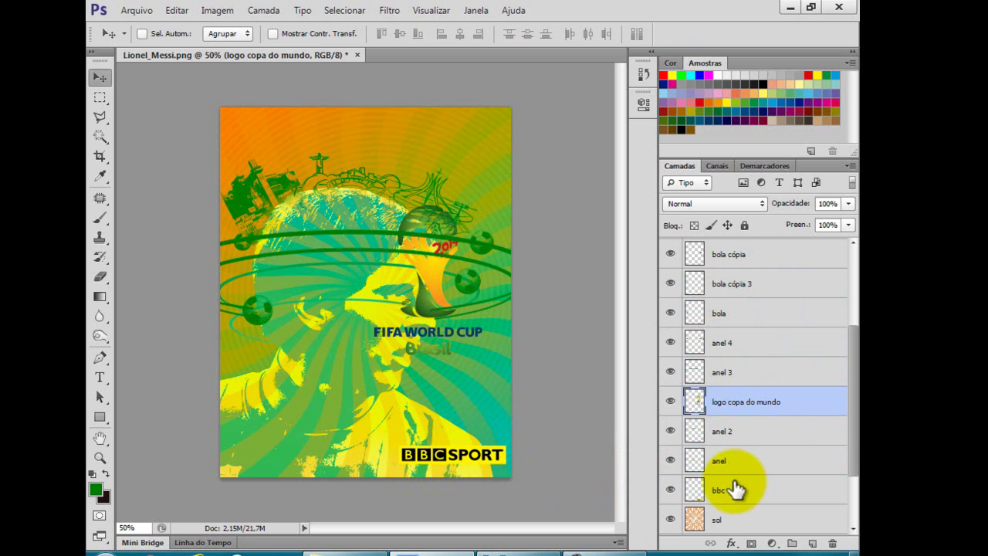
left_click_drag(732, 412, 730, 302)
left_click_drag(730, 397, 725, 270)
Check the reference poster and return the logo copa do mundo layer to just above the bbc layer.
left_click(536, 549)
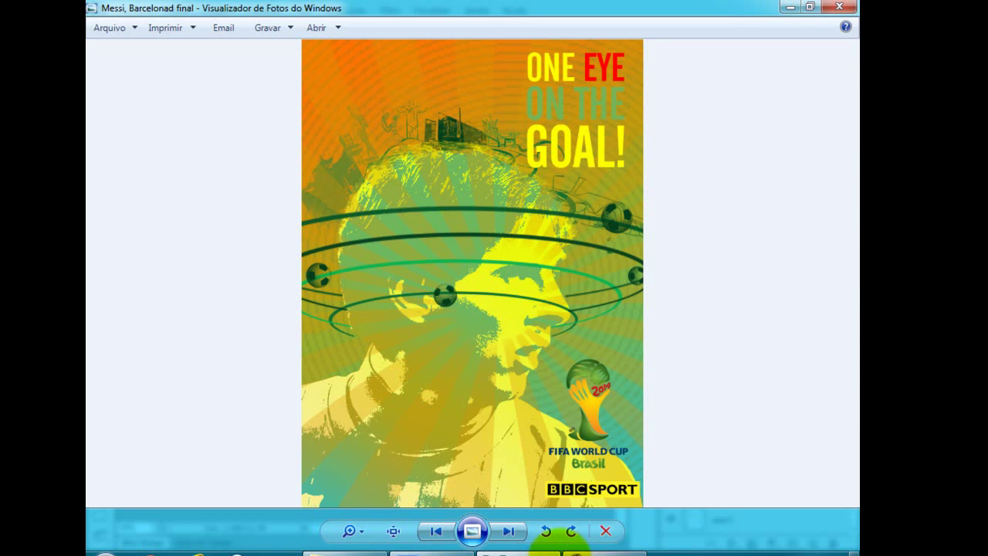
left_click(432, 549)
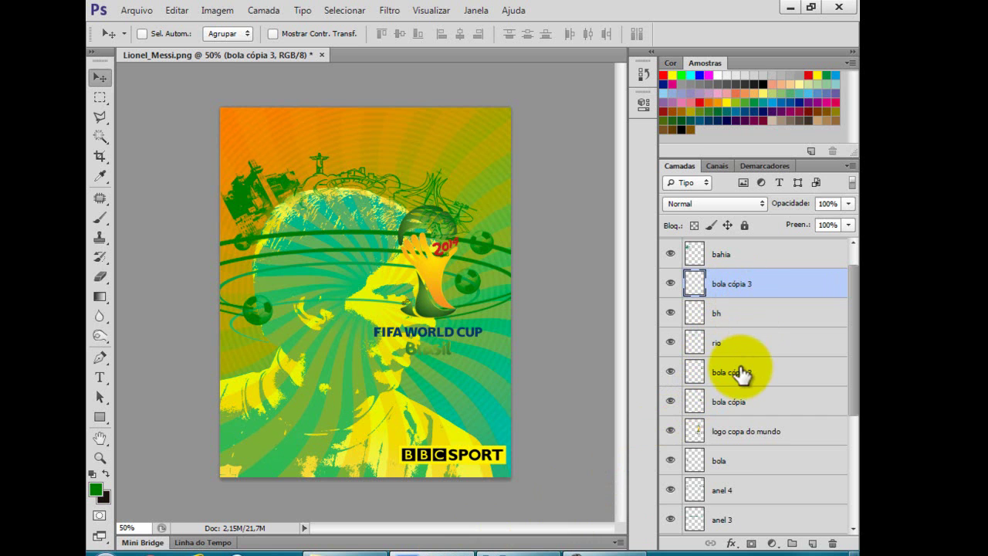
left_click(737, 341)
left_click_drag(734, 441, 732, 494)
scroll(735, 474, "down", 2)
left_click_drag(745, 375, 743, 494)
scroll(744, 495, "down", 2)
left_click_drag(712, 403, 716, 435)
Scale the World Cup logo to about 51% with Free Transform and place it directly above the BBC Sport logo.
left_click_drag(425, 303, 447, 378)
key("ctrl+t")
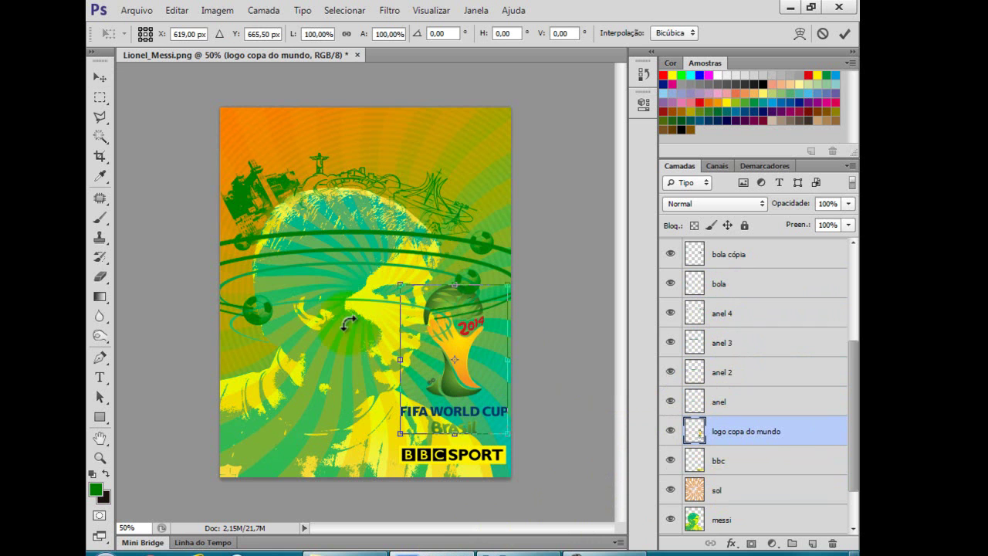
left_click_drag(397, 286, 454, 358)
left_click_drag(479, 392, 452, 392)
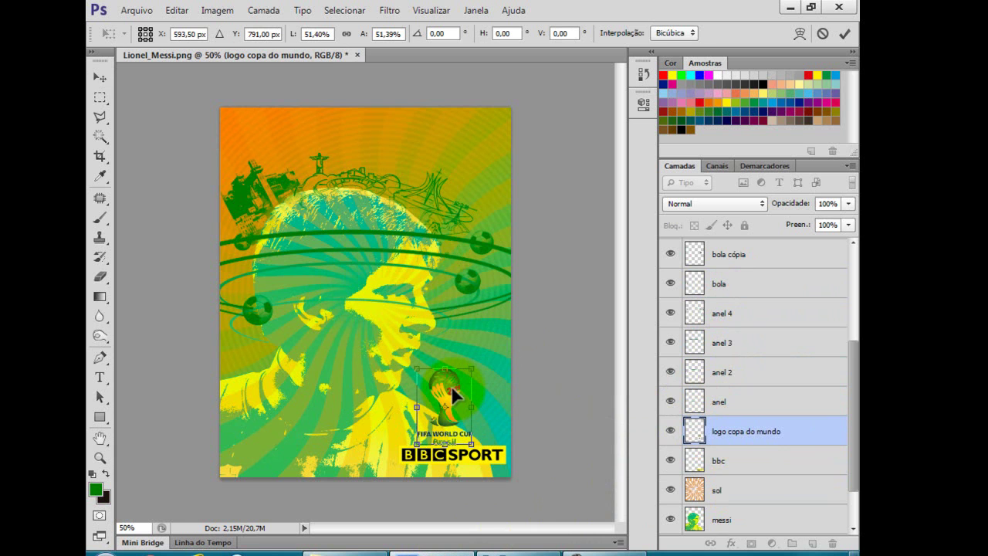
key("Return")
Shrink the BBC Sport logo slightly with Free Transform and shift the World Cup logo right to centre it above.
left_click(723, 460)
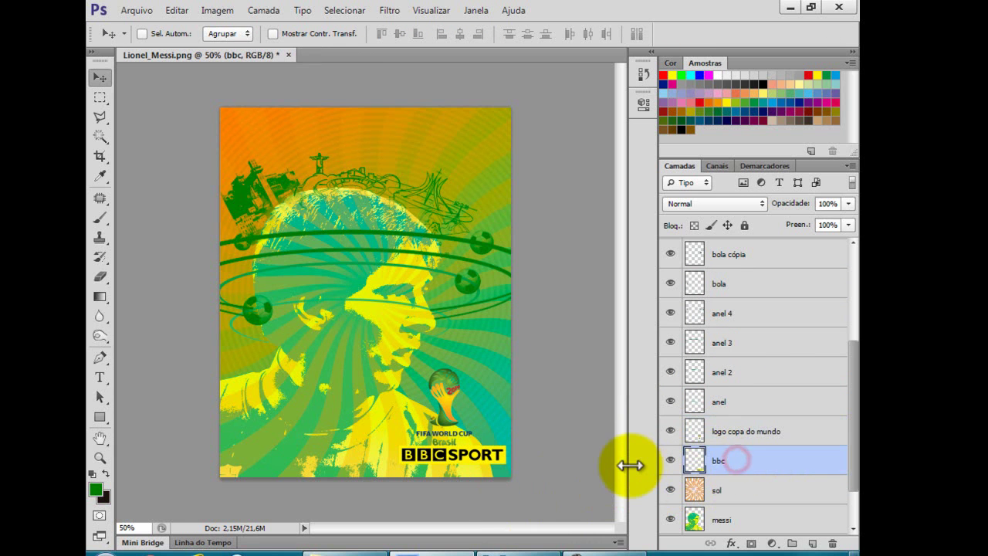
key("ctrl+t")
left_click_drag(400, 467, 449, 465)
key("Return")
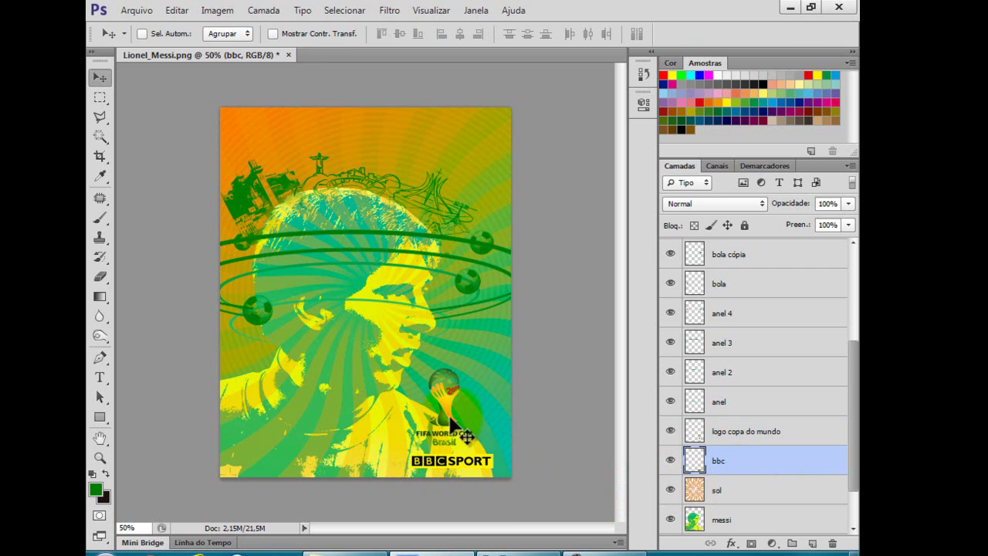
left_click(733, 430)
mouse_move(453, 422)
left_mouse_down()
mouse_move(464, 430)
mouse_move(461, 421)
left_mouse_up()
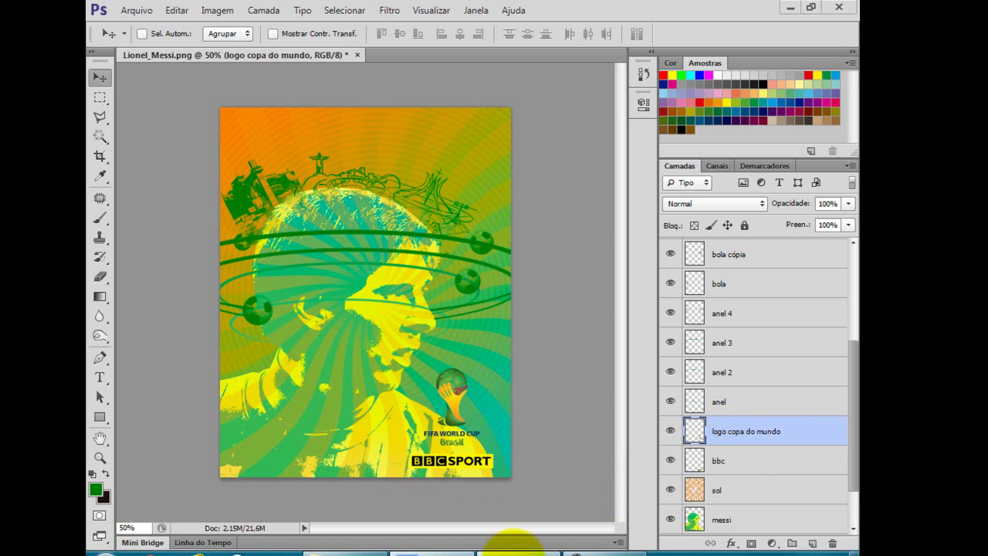
Check the reference poster, and in Windows Explorer install the Alternate Gothic No.2 BT font from the ART BBC MESSI FONTES folder.
left_click(514, 553)
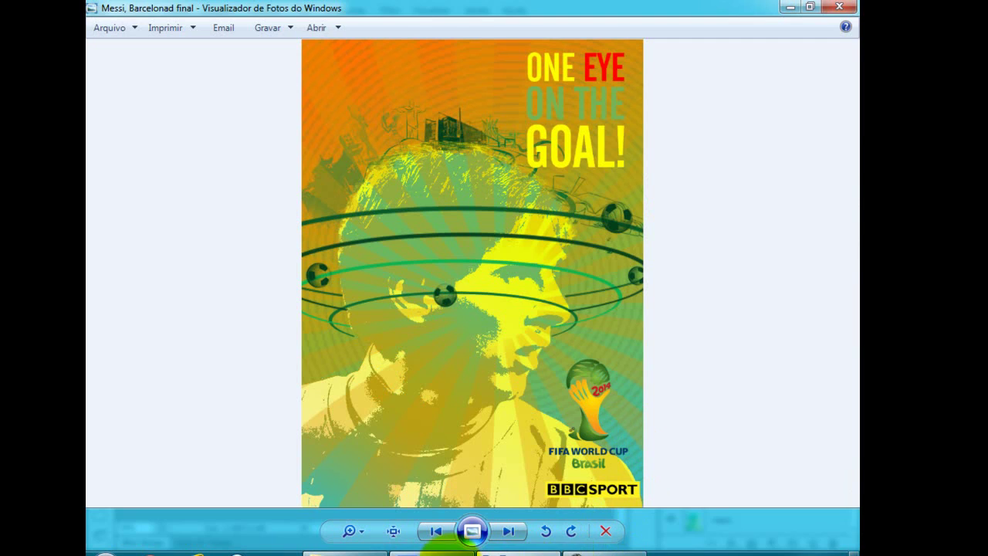
left_click(448, 550)
left_click(368, 550)
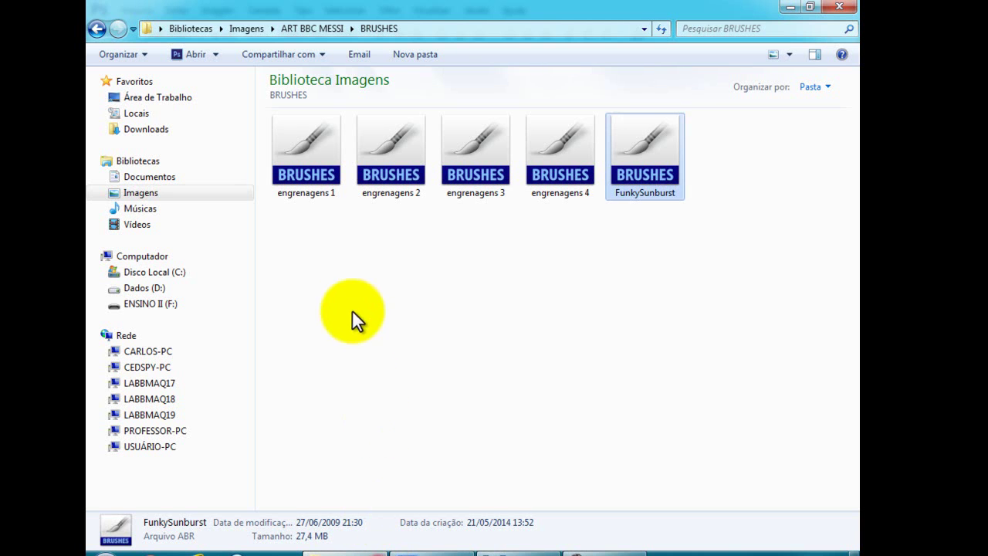
left_click(96, 30)
double_click(389, 169)
right_click(311, 159)
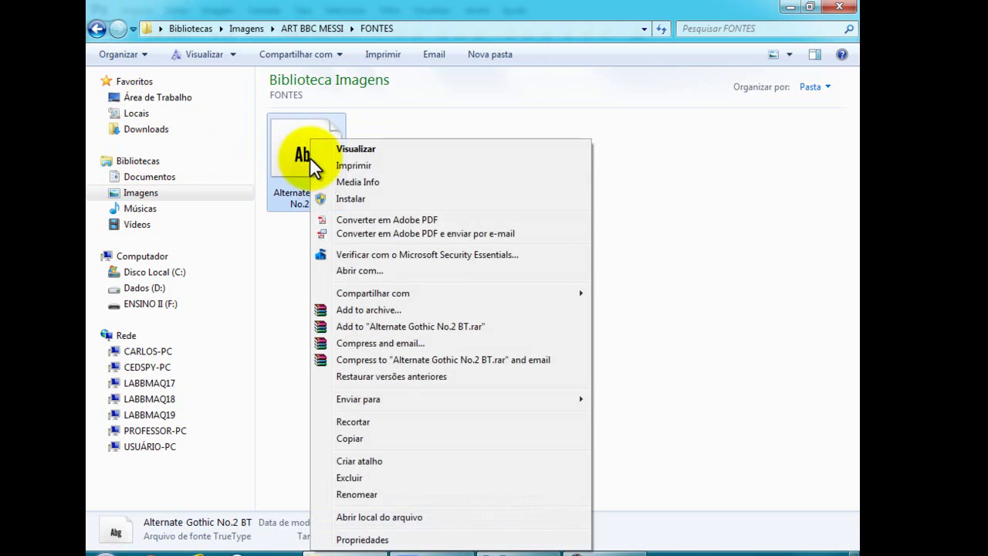
left_click(356, 198)
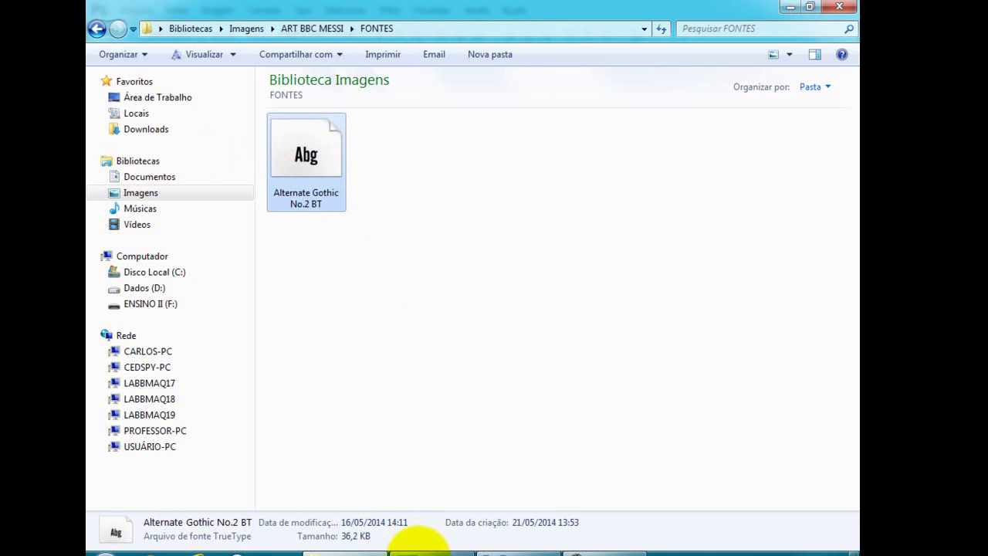
Return to Photoshop, check the reference poster's slogan and add the text ONE EYE in red over Messi's head.
left_click(421, 549)
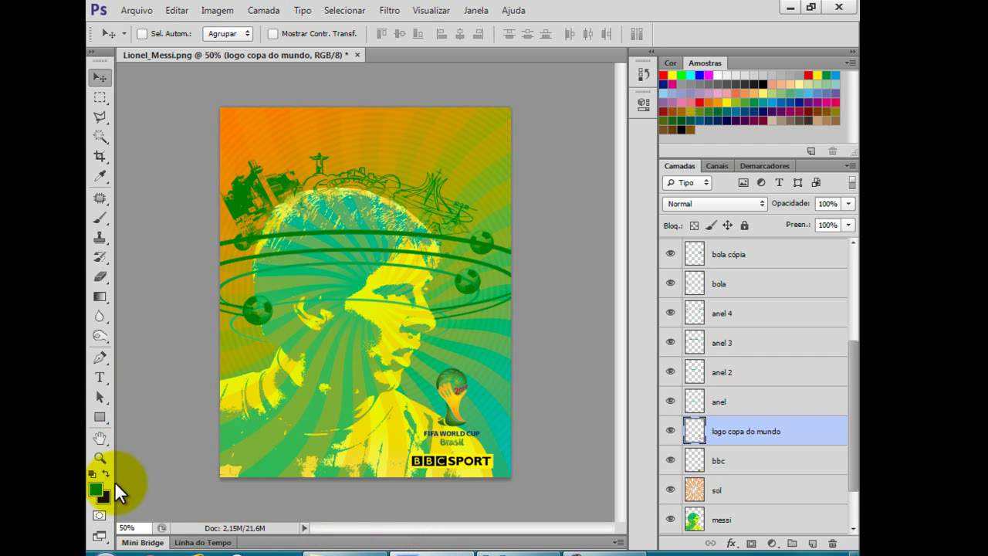
left_click(100, 376)
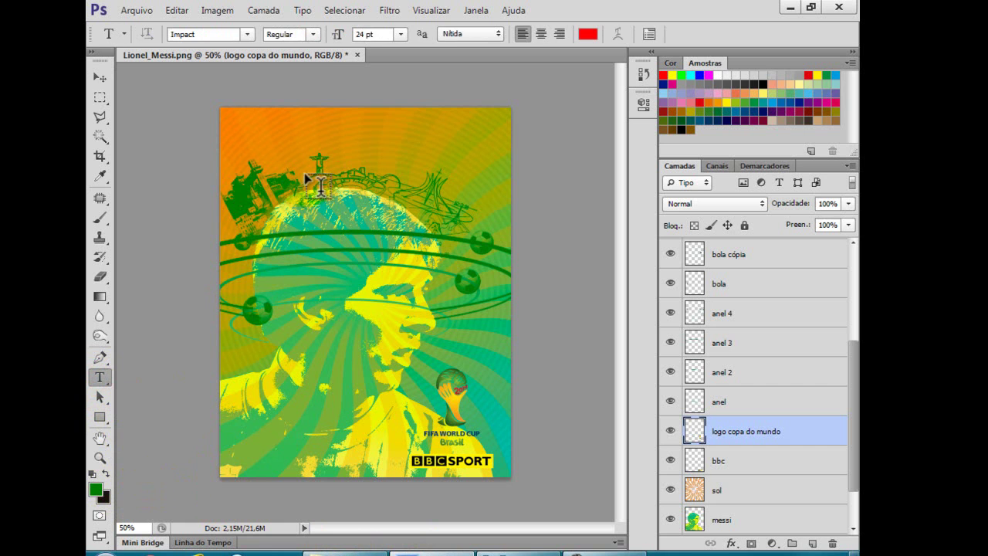
left_click(506, 551)
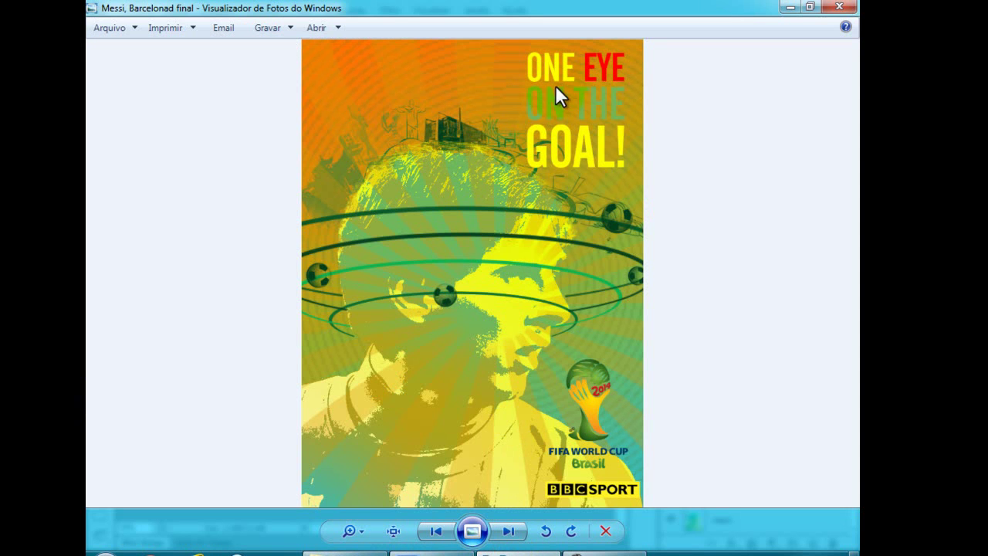
left_click(409, 550)
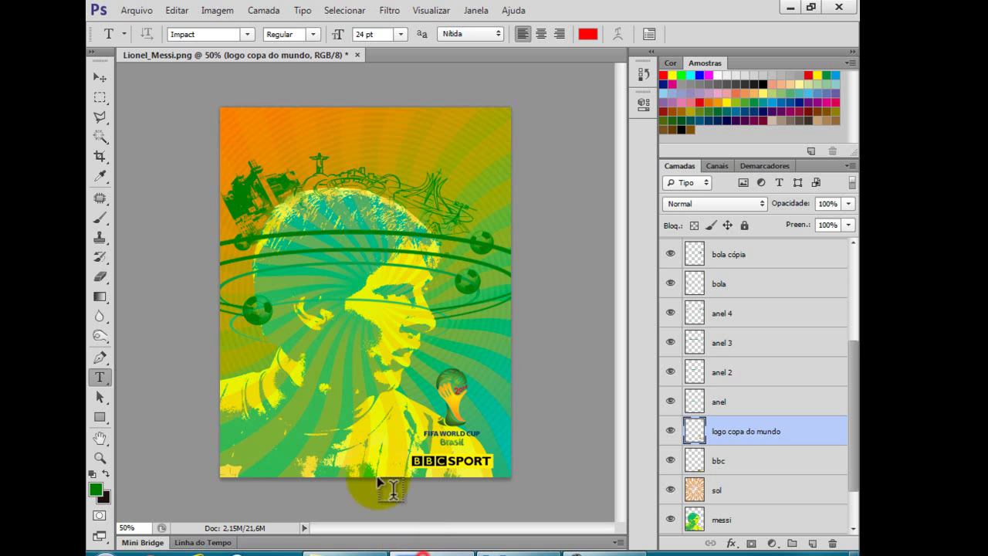
left_click(297, 282)
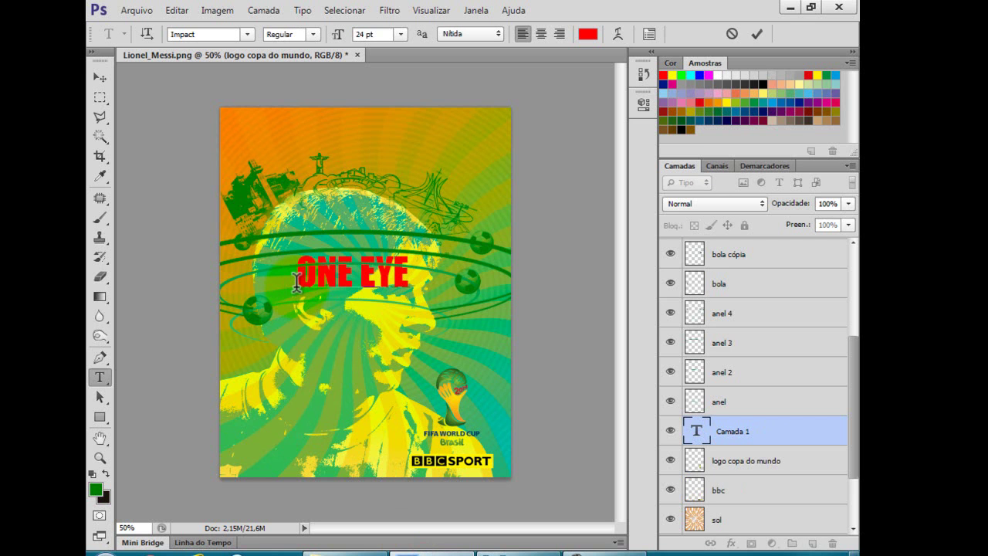
Set the whole ONE EYE text to the AlternateGothic2 BT font.
key("ctrl+a")
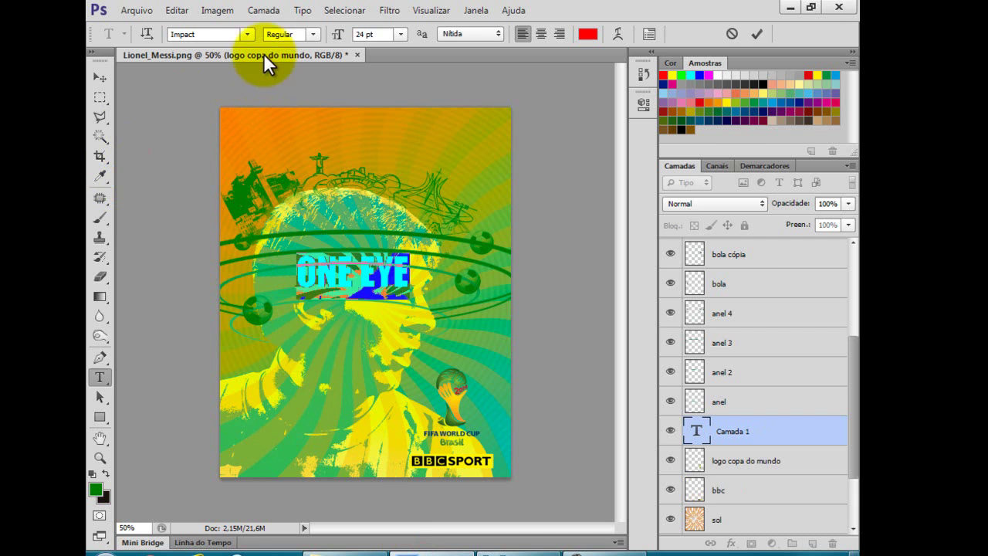
left_click(247, 34)
left_click_drag(409, 256, 416, 69)
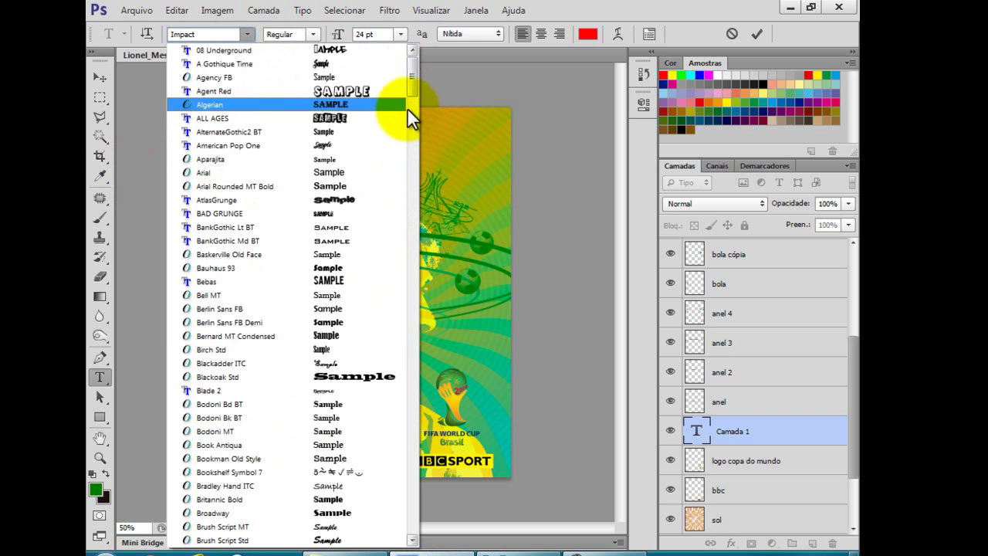
left_click(281, 132)
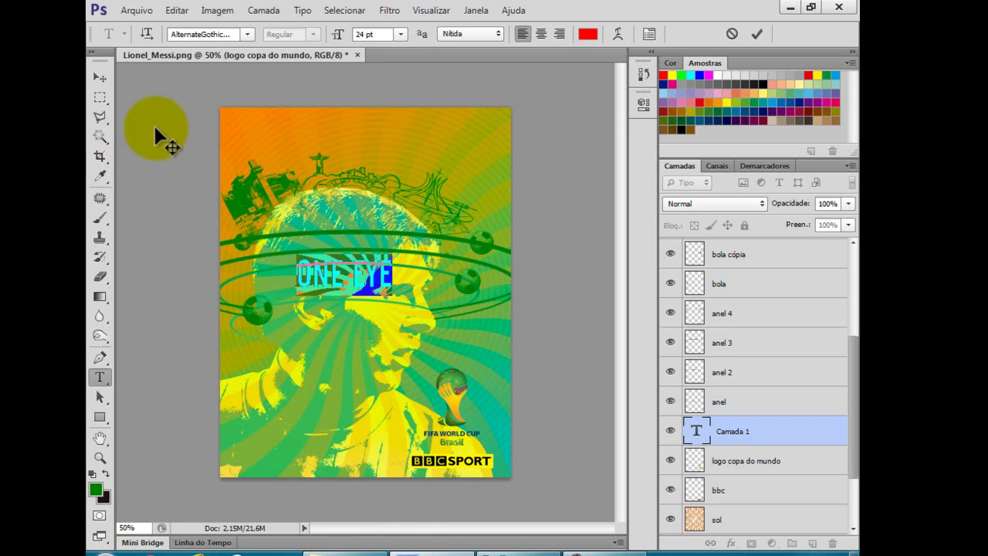
left_click(246, 34)
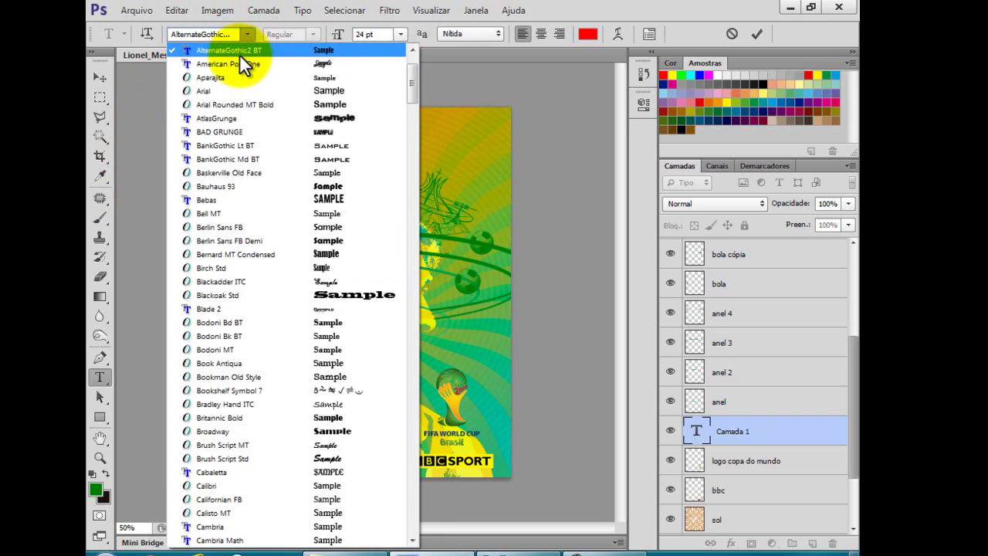
left_click(239, 62)
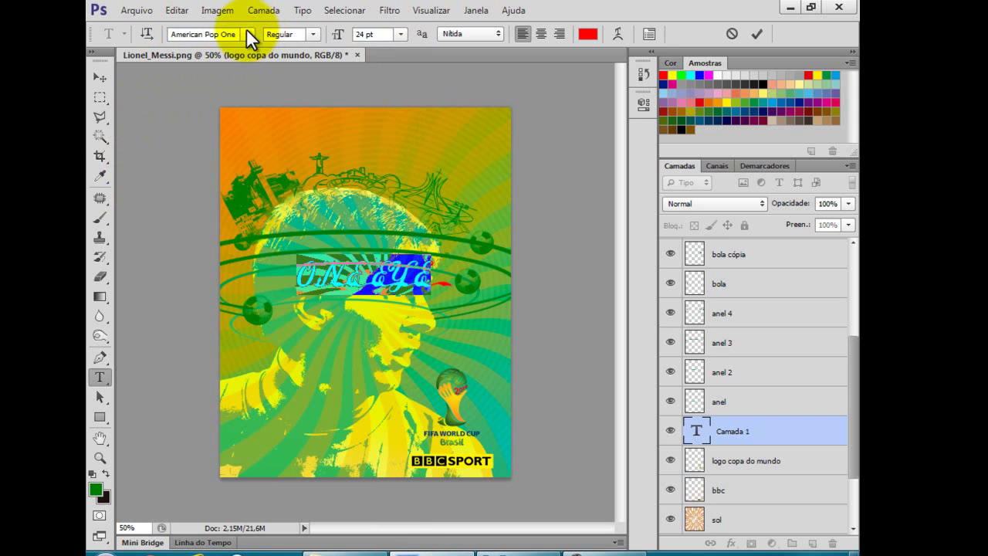
left_click(247, 33)
scroll(243, 47, "up", 1)
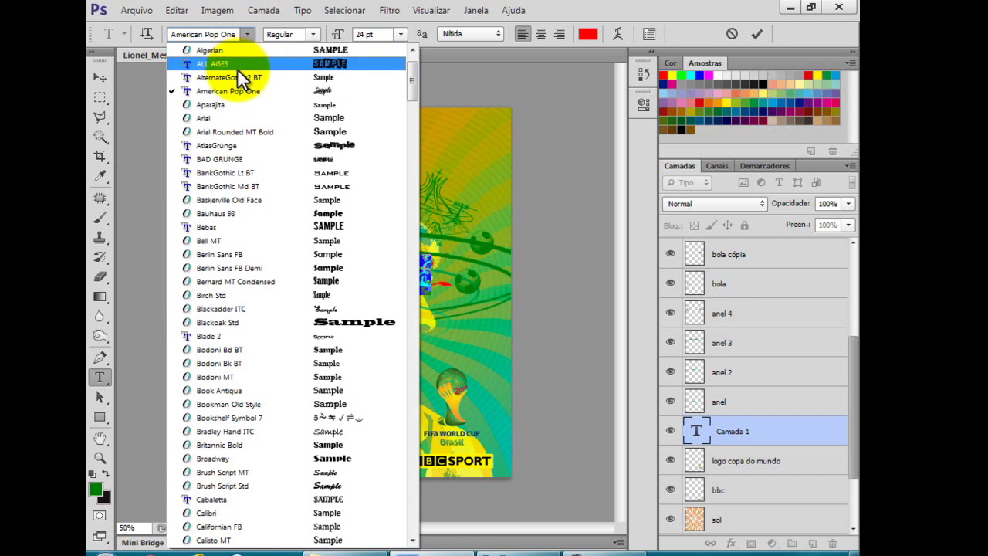
left_click(237, 66)
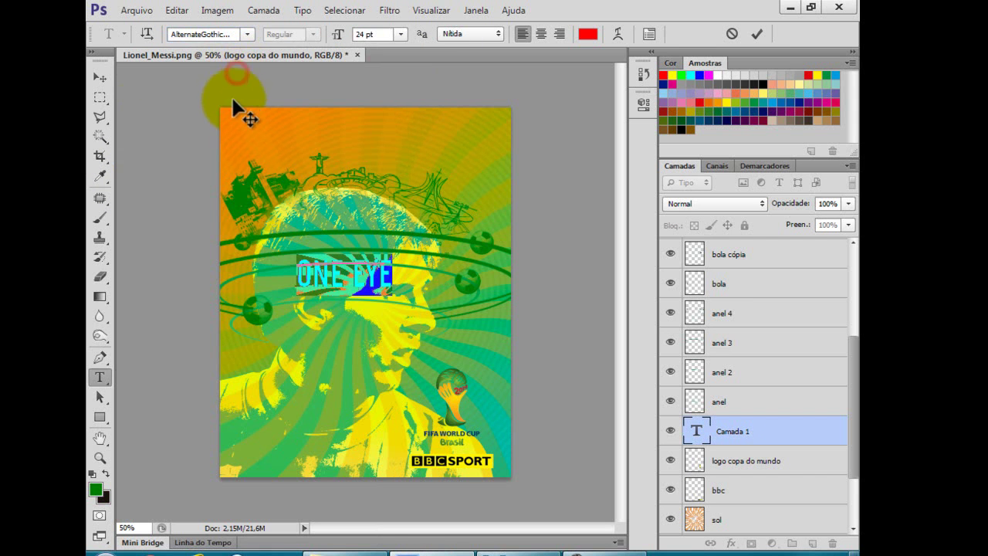
Move the ONE EYE text to the poster's upper-right corner and compare it with the reference poster.
left_click(100, 78)
left_click_drag(316, 273, 424, 134)
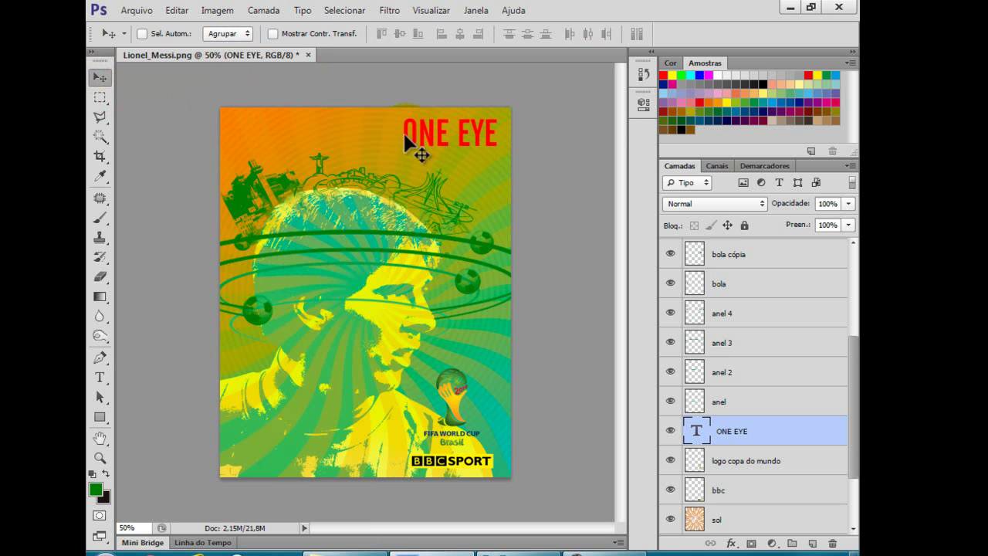
left_click(586, 550)
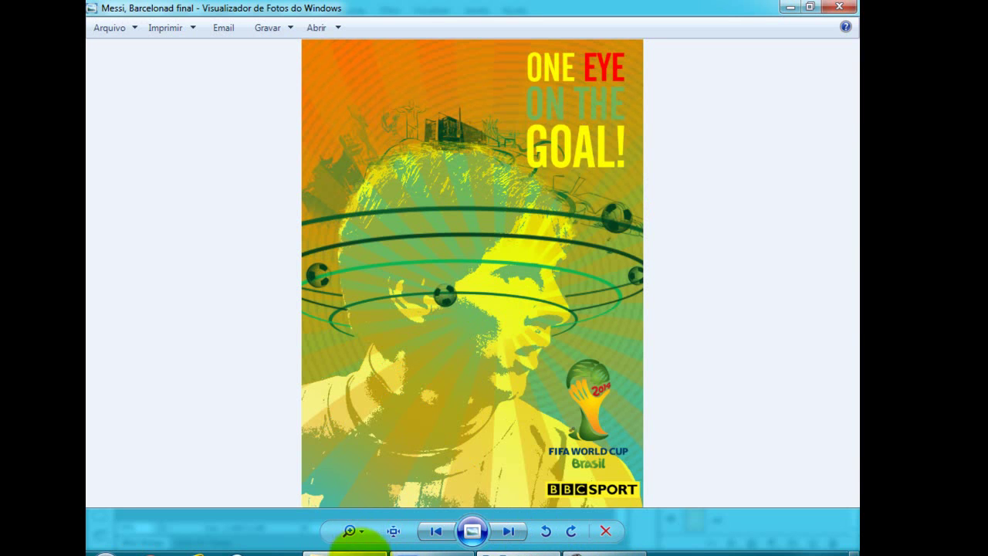
left_click(424, 550)
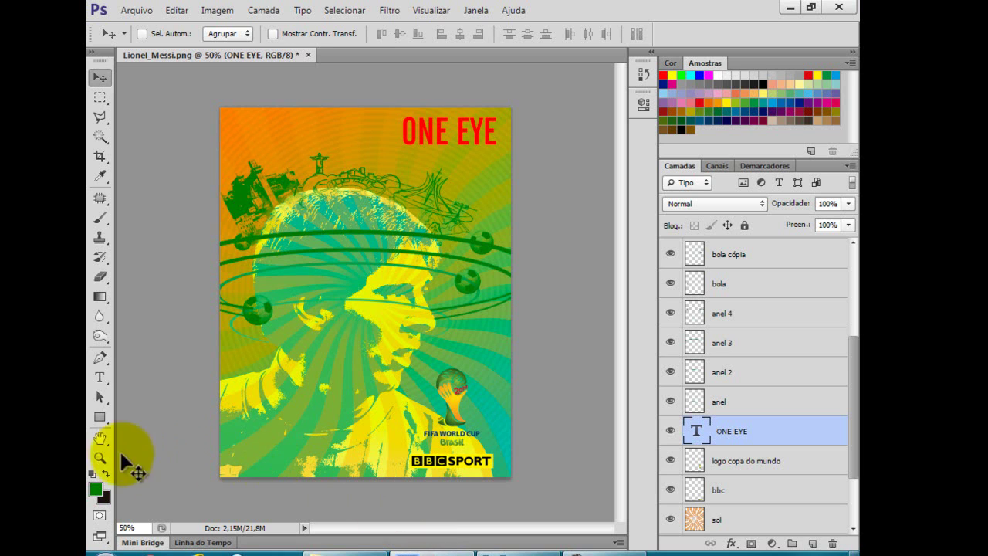
Colour the word ONE in the ONE EYE text yellow with the hex value FFFF00.
left_click(100, 376)
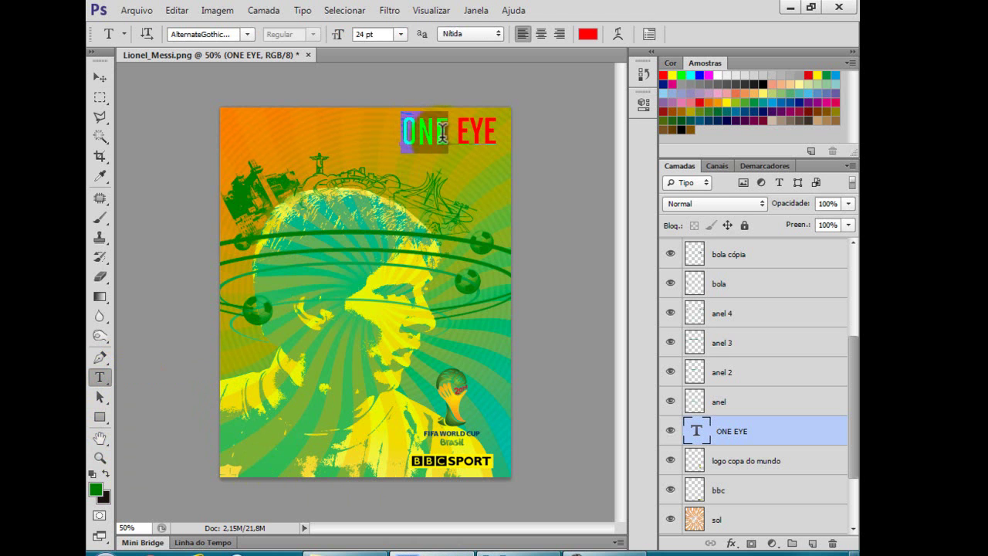
left_click_drag(443, 133, 448, 133)
left_click(98, 499)
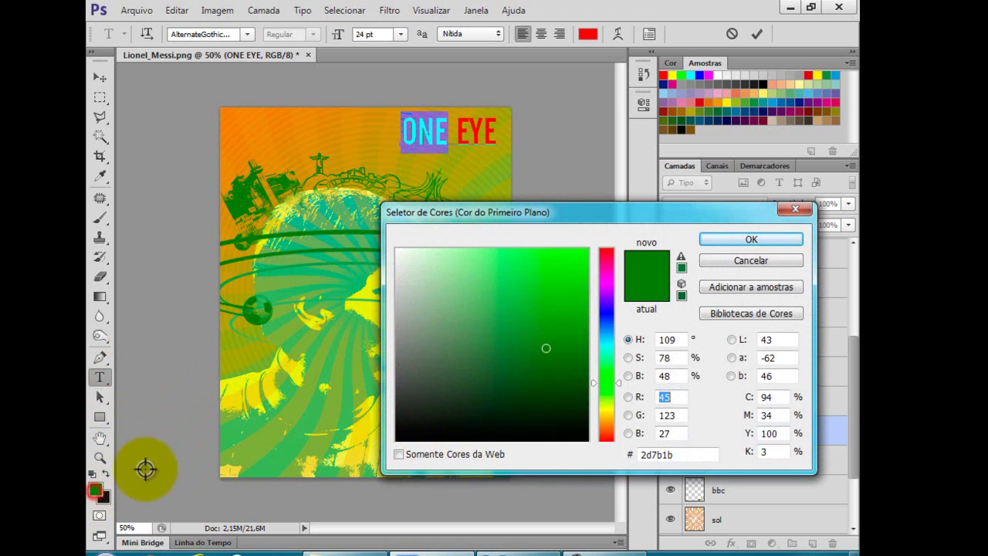
left_click_drag(679, 454, 586, 454)
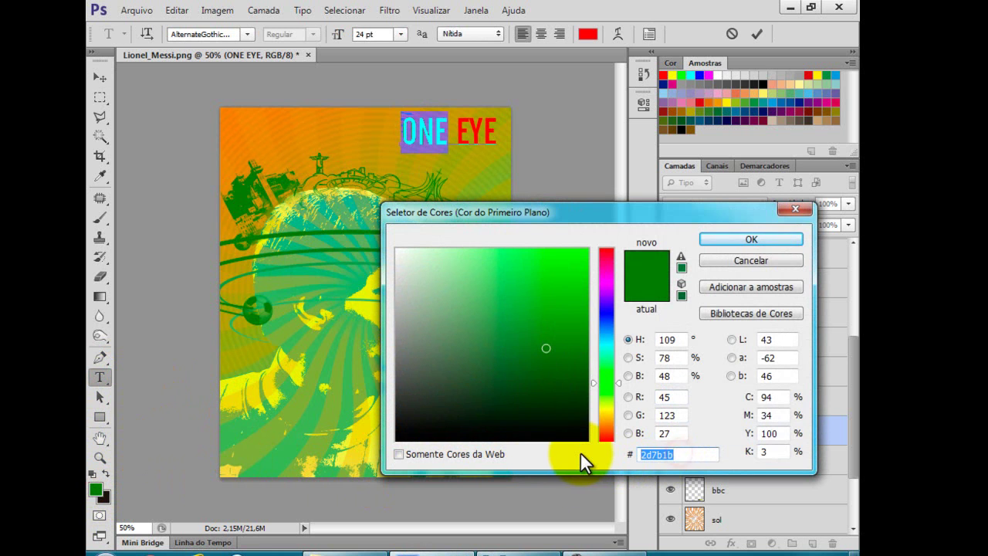
type("FFFF")
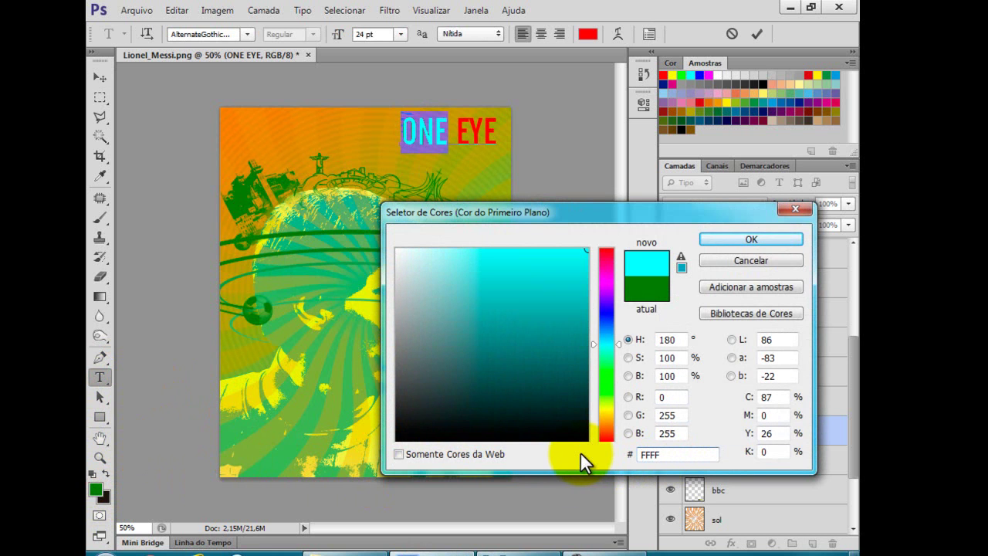
type("00")
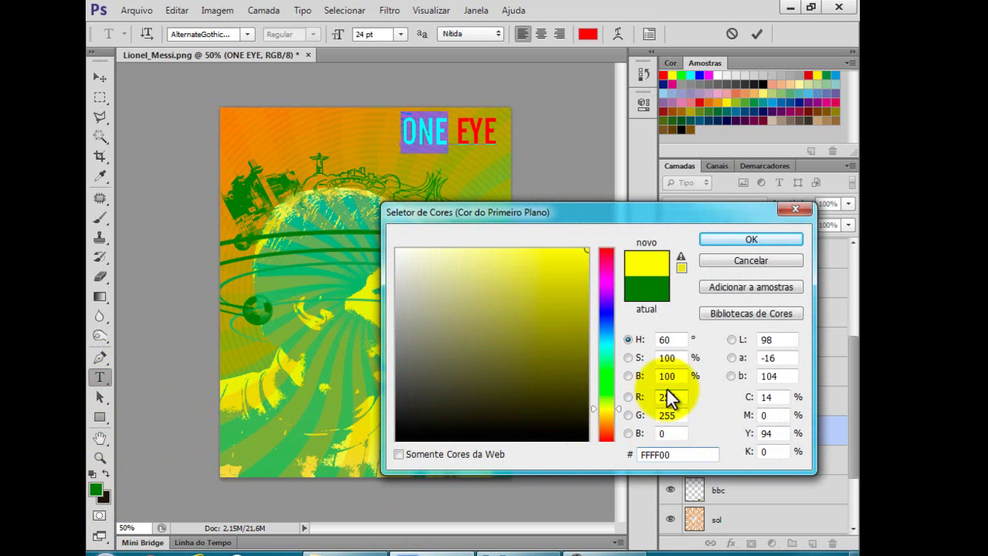
left_click(733, 239)
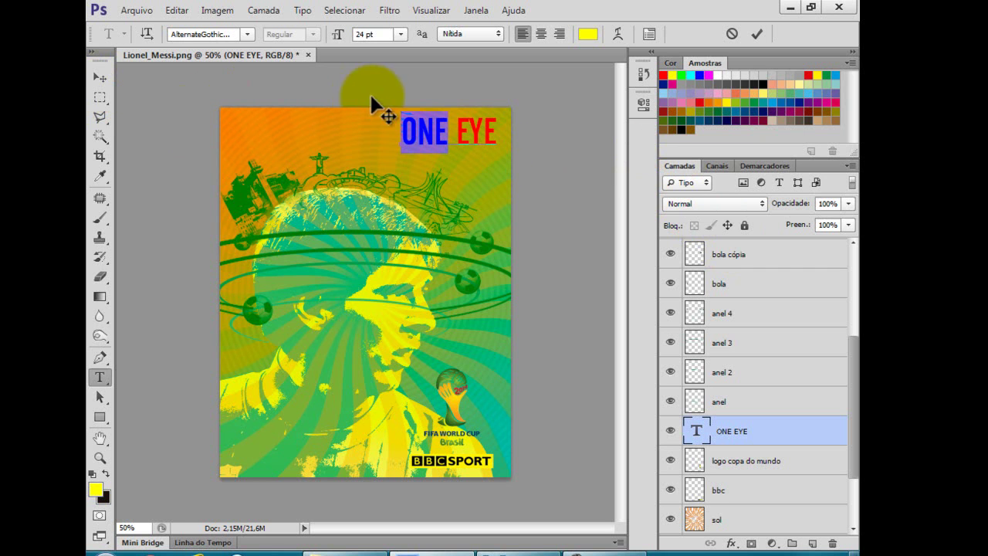
left_click(98, 78)
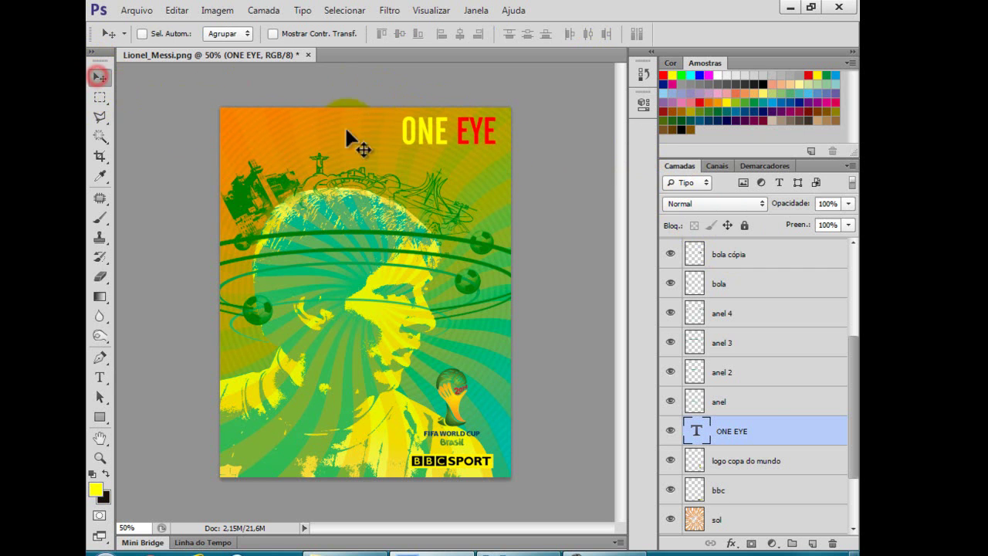
Duplicate the ONE EYE text layer and place the copy directly beneath the original, aligned with its left edge.
right_click(738, 434)
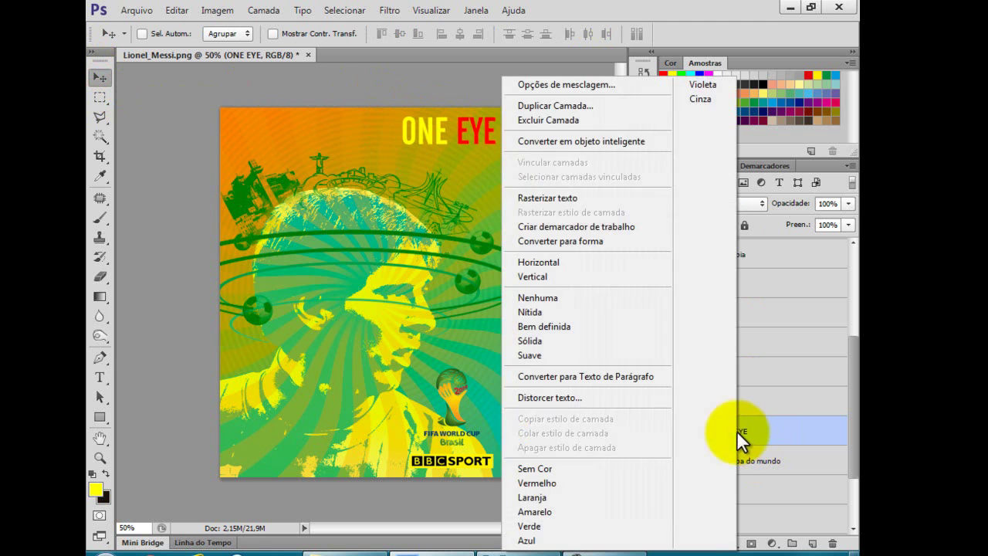
left_click(558, 103)
left_click(595, 170)
left_click_drag(498, 156, 494, 189)
key("Left")
key("Left")
key("Up")
key("Up")
key("Up")
key("Up")
key("Up")
key("Up")
key("Up")
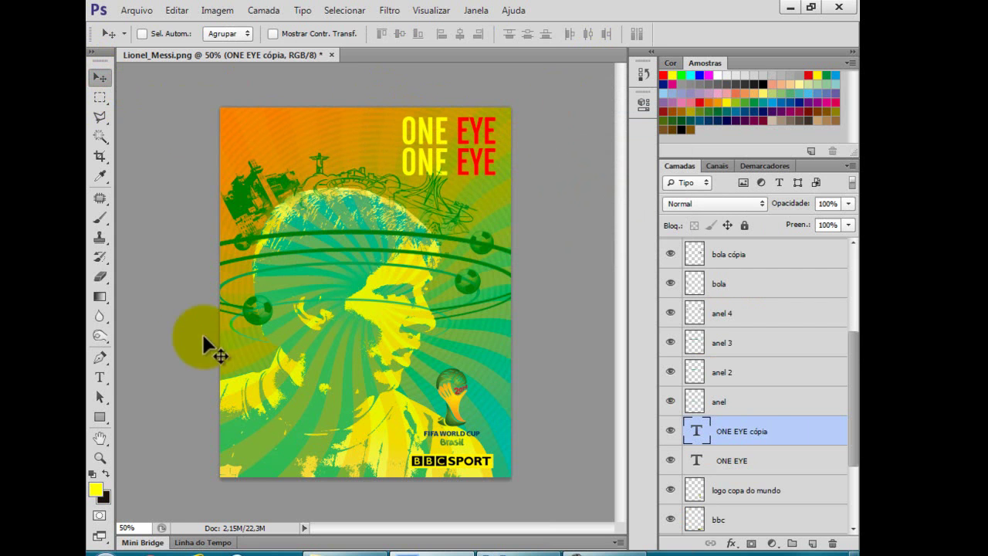
Check the slogan on the reference poster and replace the copied line's text with ON THE.
left_click(99, 378)
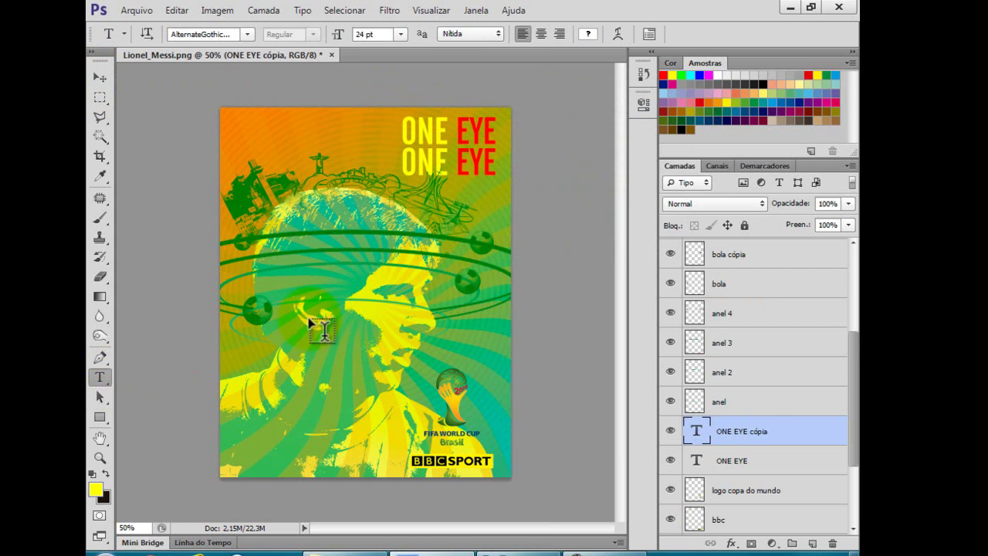
left_click_drag(404, 172, 503, 180)
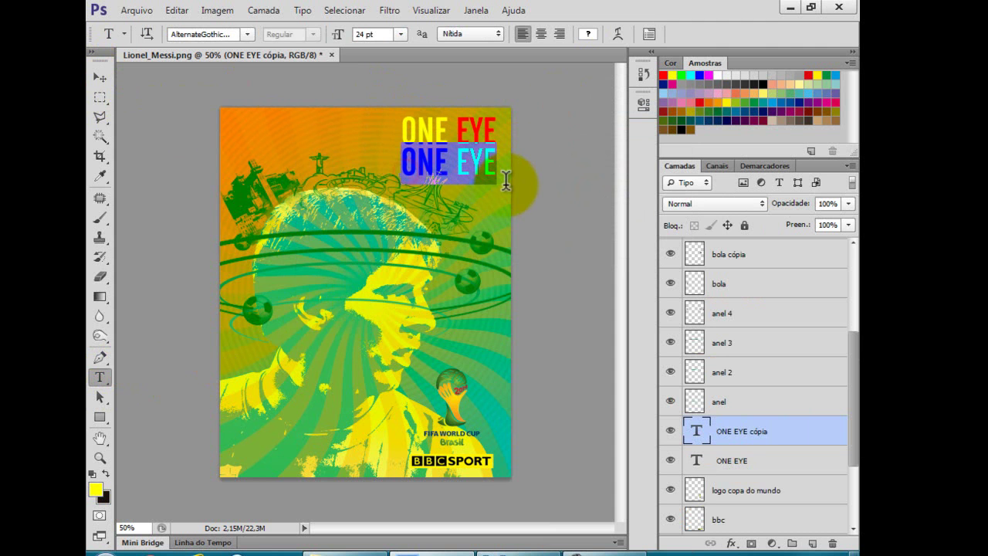
left_click(514, 551)
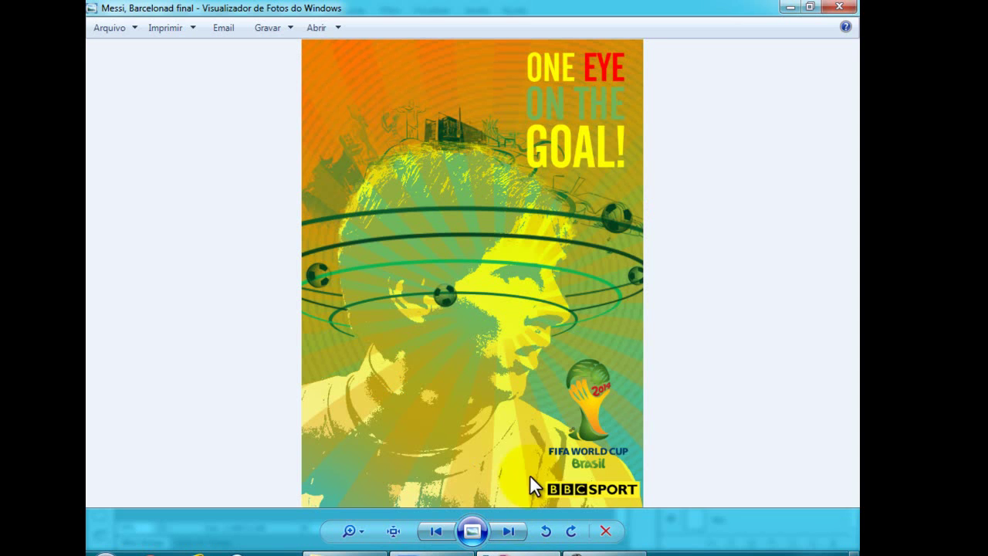
left_click(432, 551)
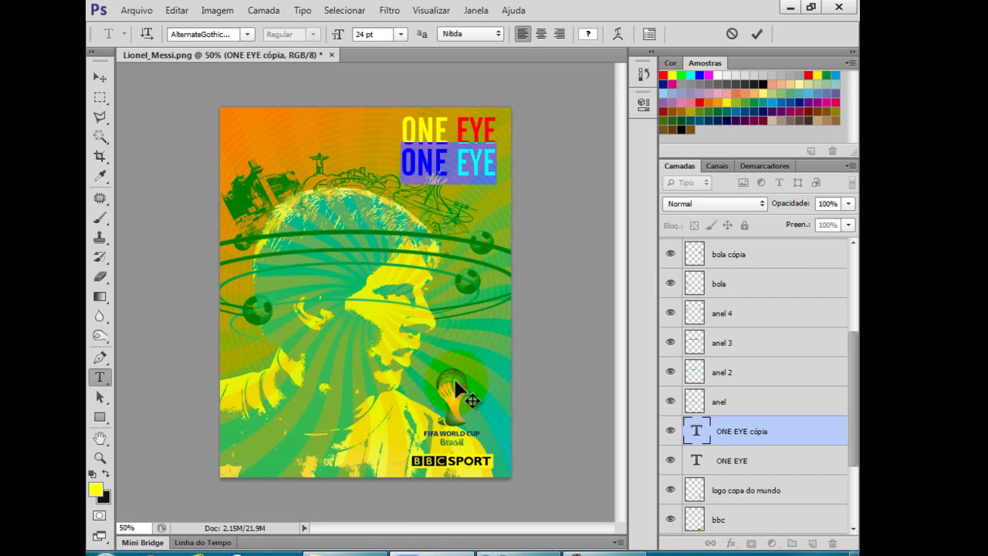
type("ON THE")
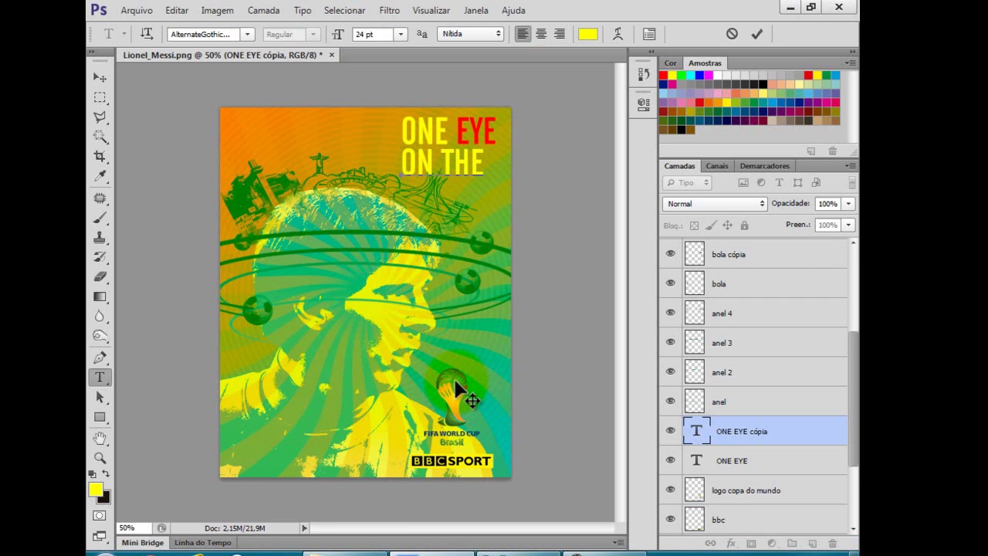
Set the colour of the whole ON THE text to the hex value 75B456.
key("ctrl+a")
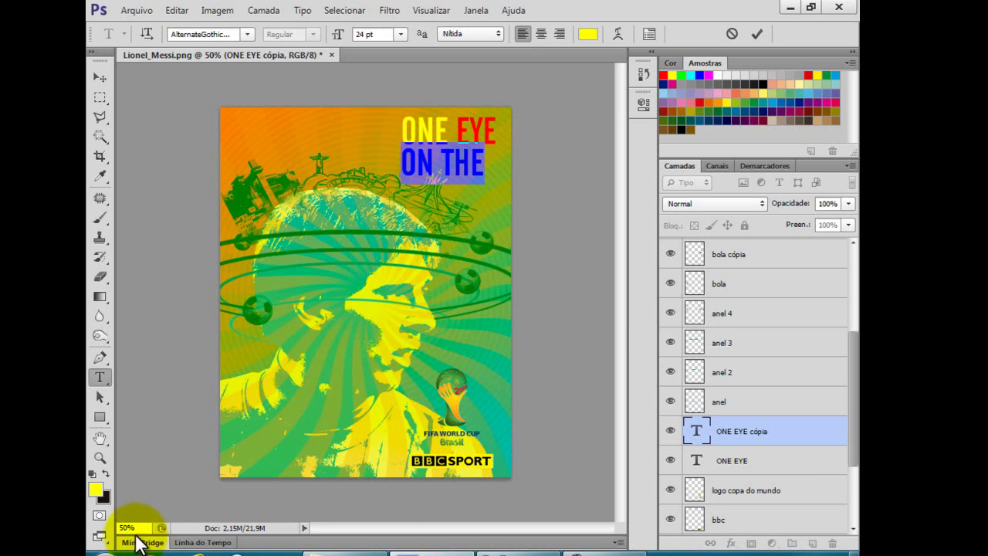
left_click(102, 494)
left_click(677, 454)
left_click_drag(678, 454, 615, 456)
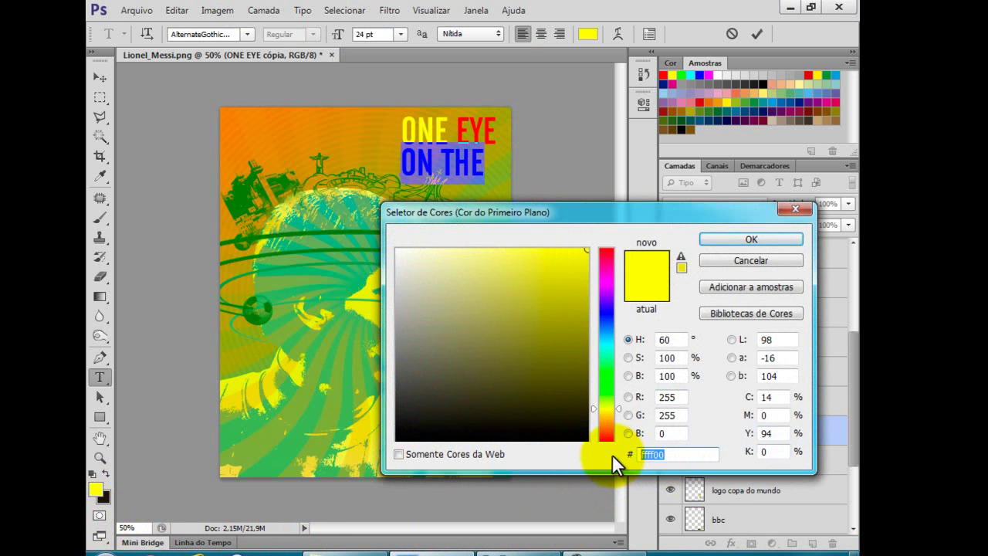
type("75")
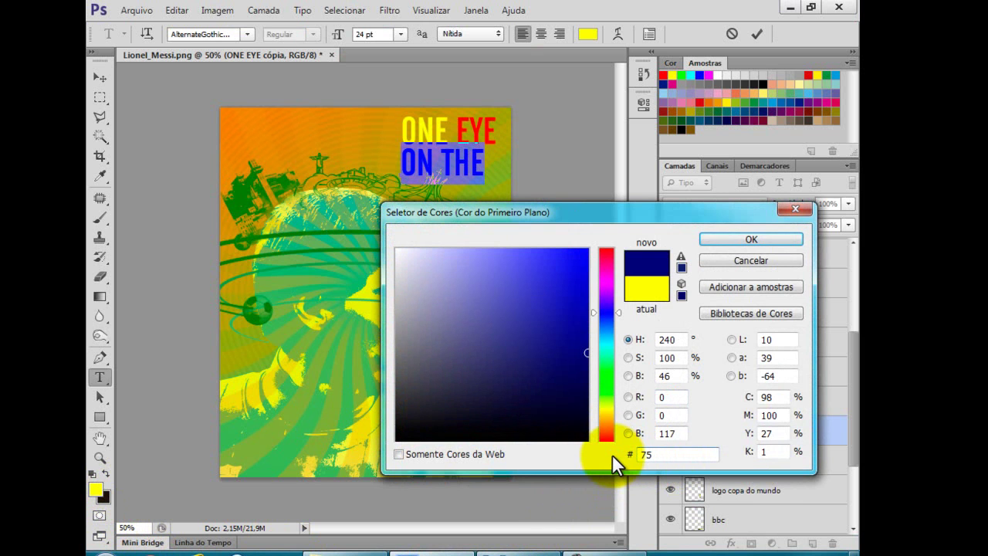
type("B")
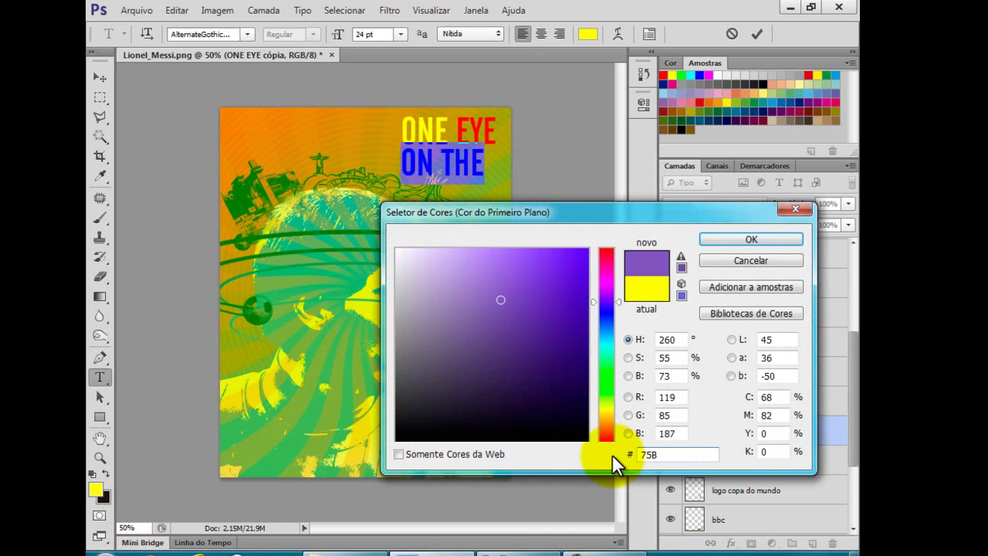
type("456")
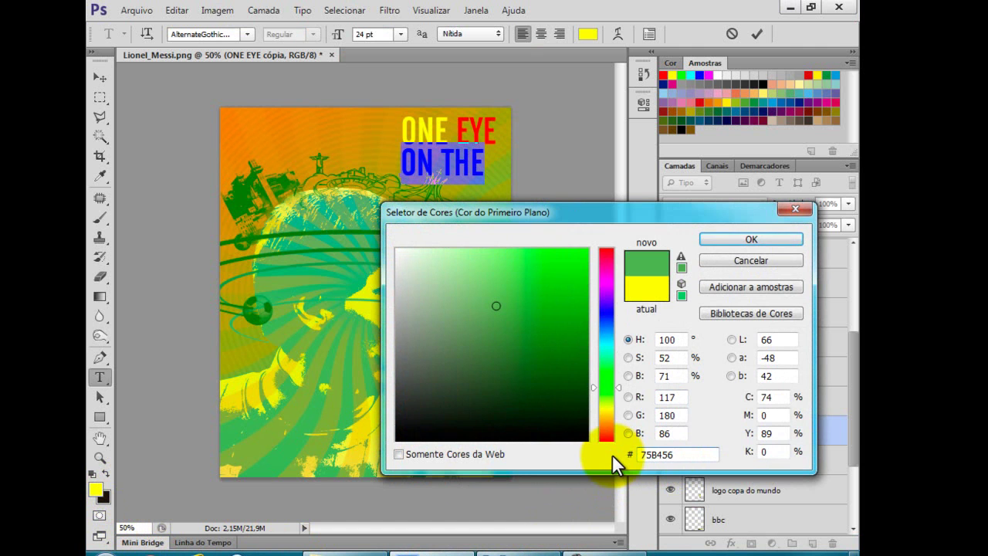
left_click(700, 238)
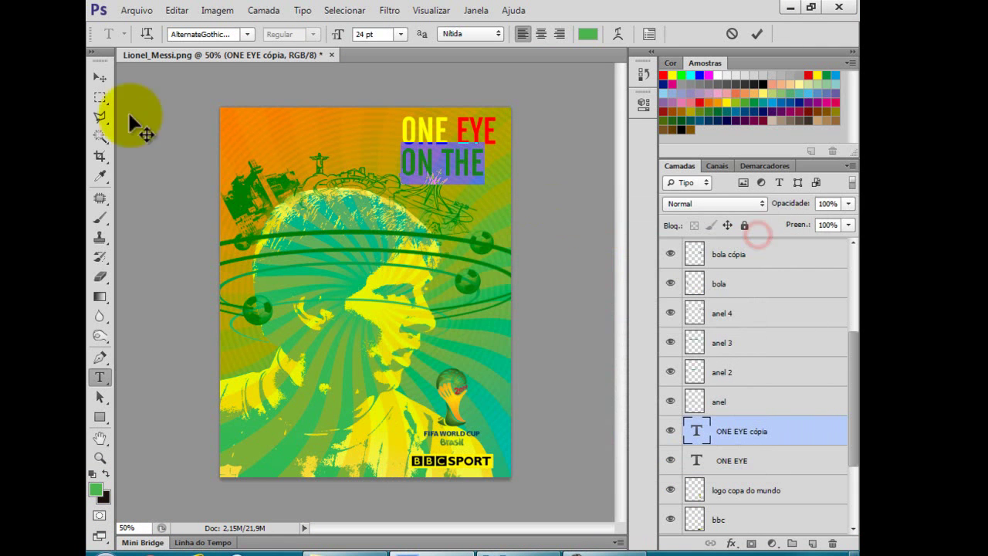
left_click(98, 78)
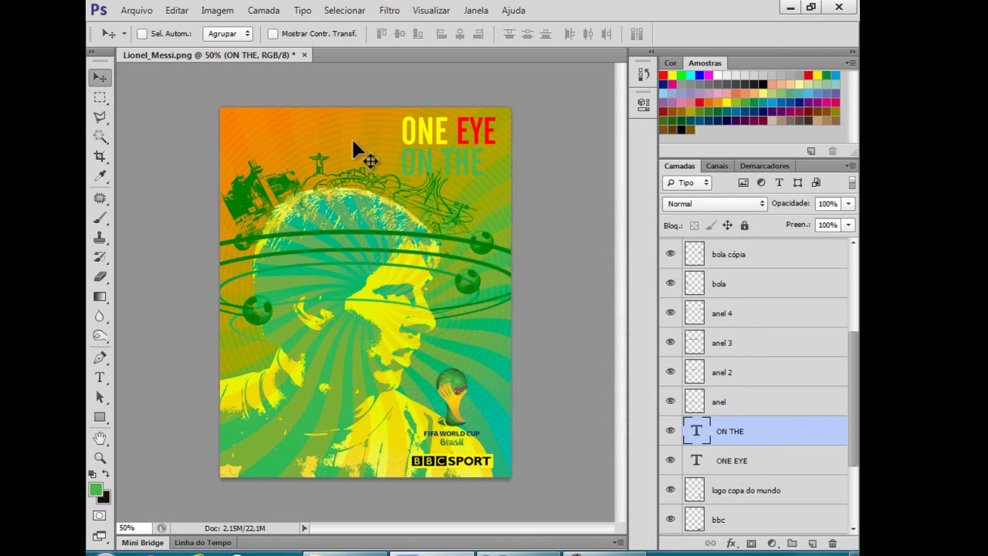
Enlarge the ON THE text to about 117% so that it spans the width of the ONE EYE line.
key("ctrl+plus")
key("ctrl+plus")
key("ctrl+plus")
left_click_drag(448, 203, 320, 375)
key("ctrl+t")
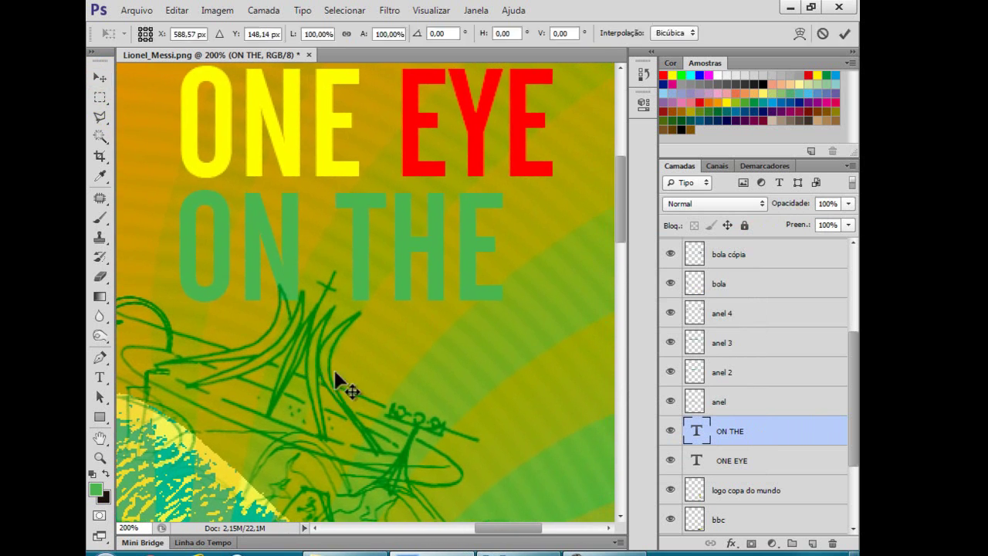
left_click_drag(506, 335, 562, 365)
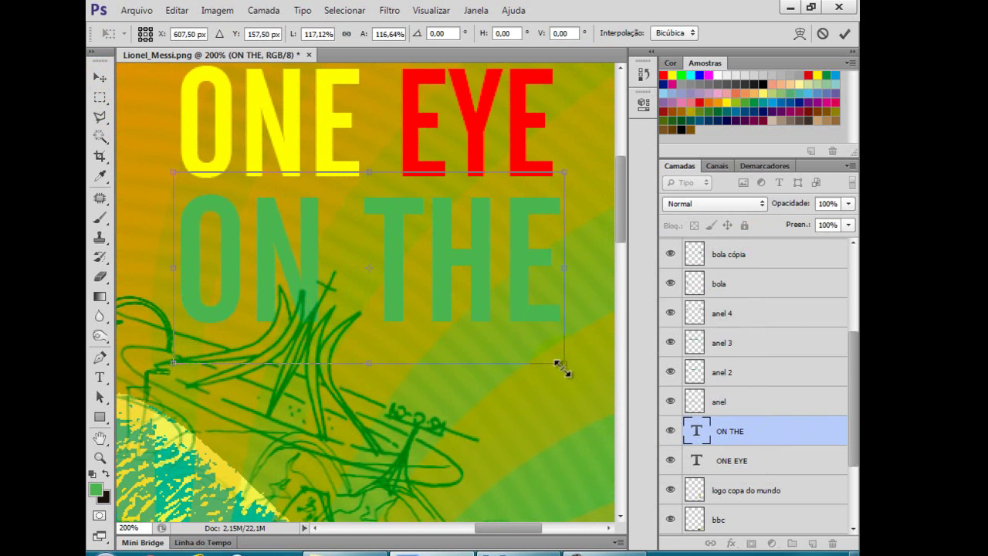
key("Return")
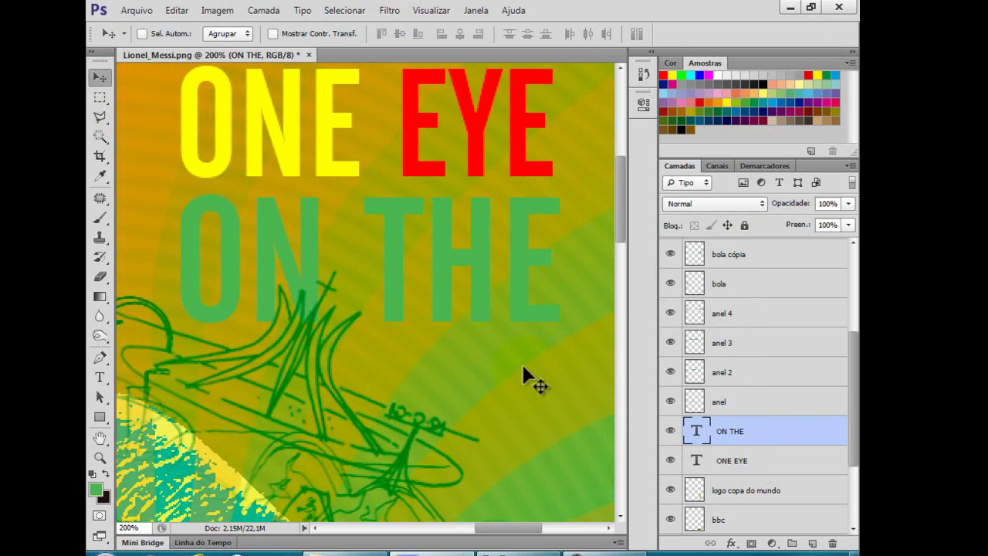
Recolour the whole ON THE text with the pure bright green swatch.
left_click(100, 376)
left_click_drag(185, 303, 556, 319)
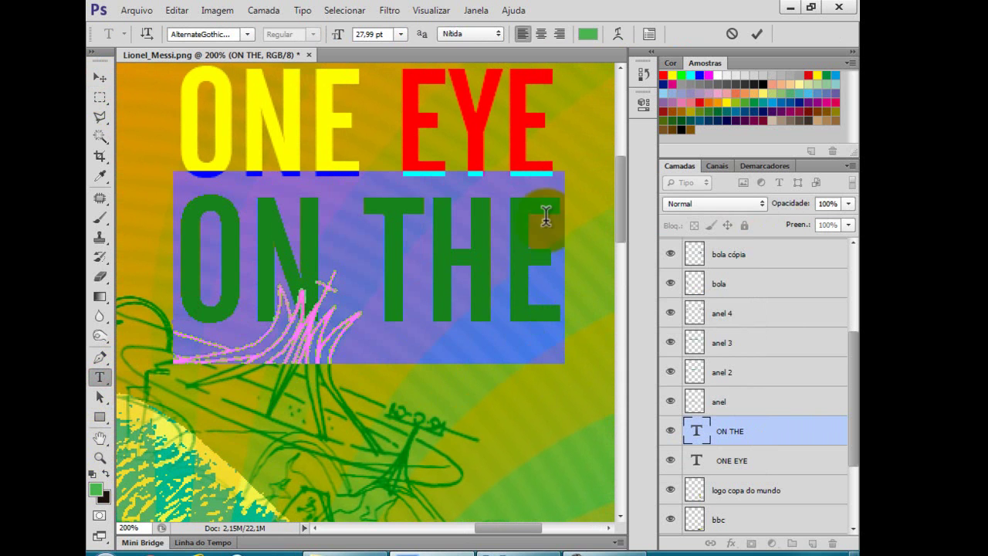
left_click(679, 76)
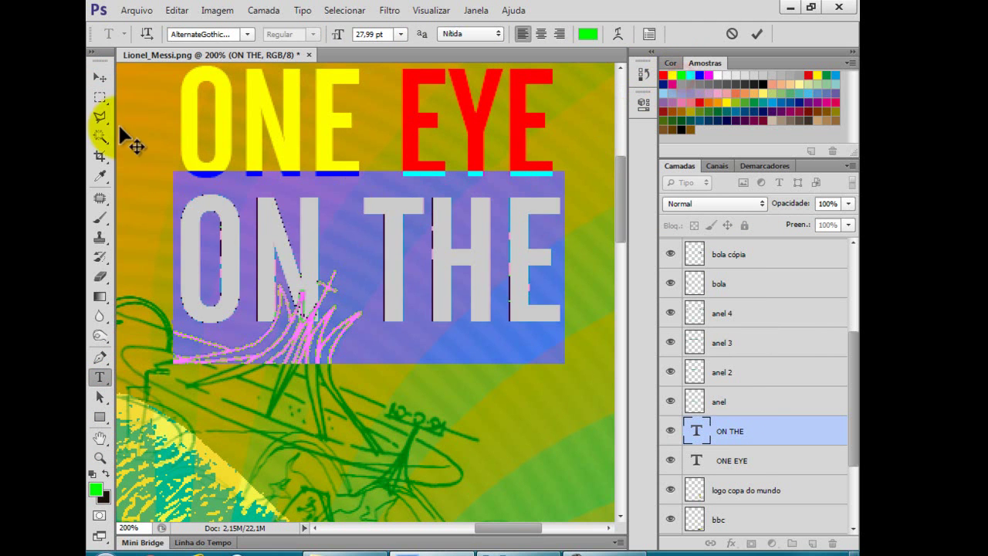
left_click(99, 78)
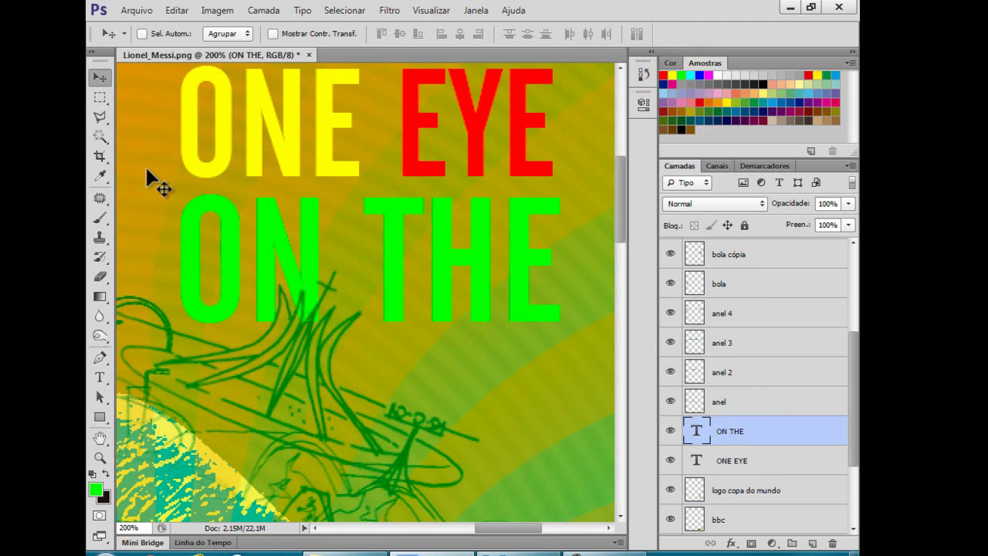
Scale the ON THE and ONE EYE text layers down together to about 67%, keeping them in the poster's upper-right corner.
scroll(146, 164, "down", 3)
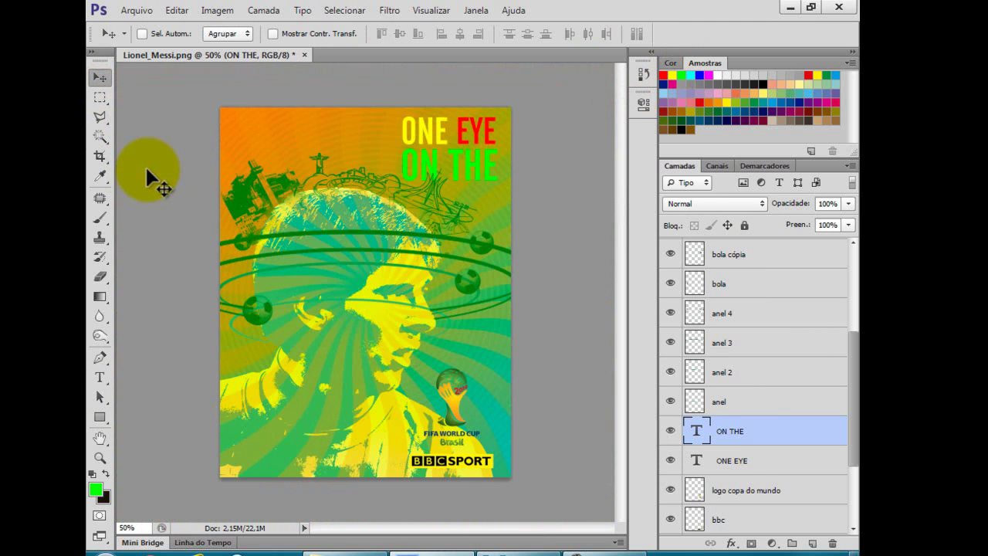
left_click(732, 460, "shift")
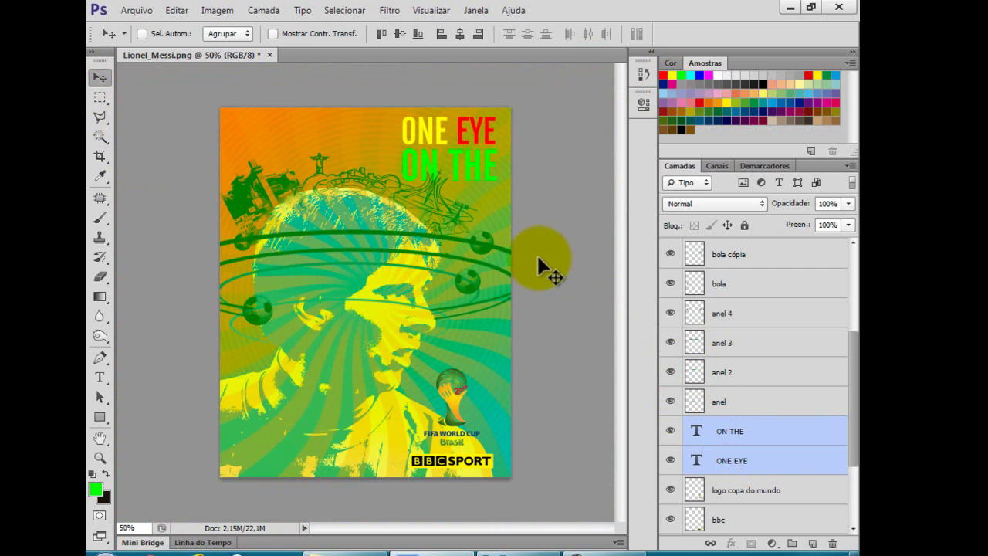
left_click(748, 432)
left_click(100, 117)
left_click(100, 97)
left_click(99, 78)
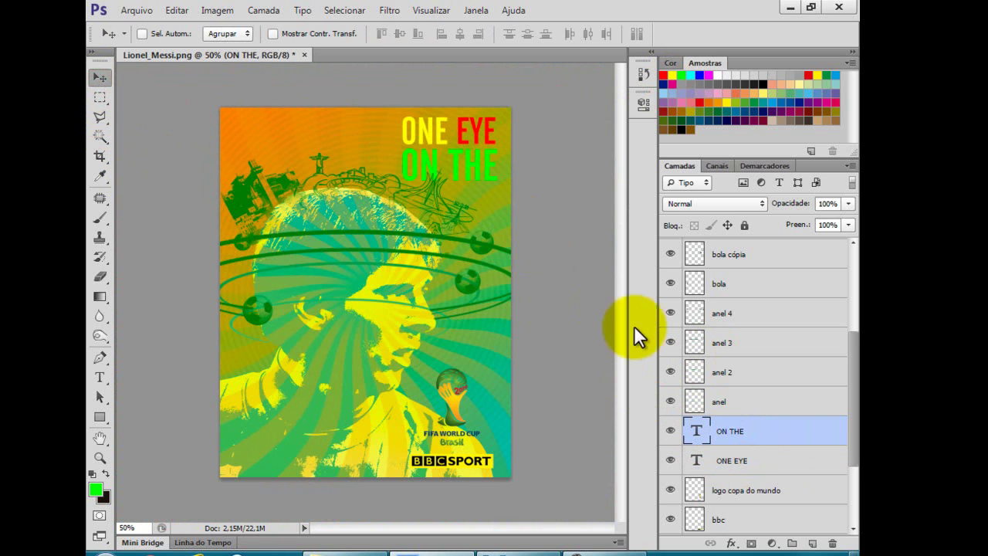
left_click(720, 461, "shift")
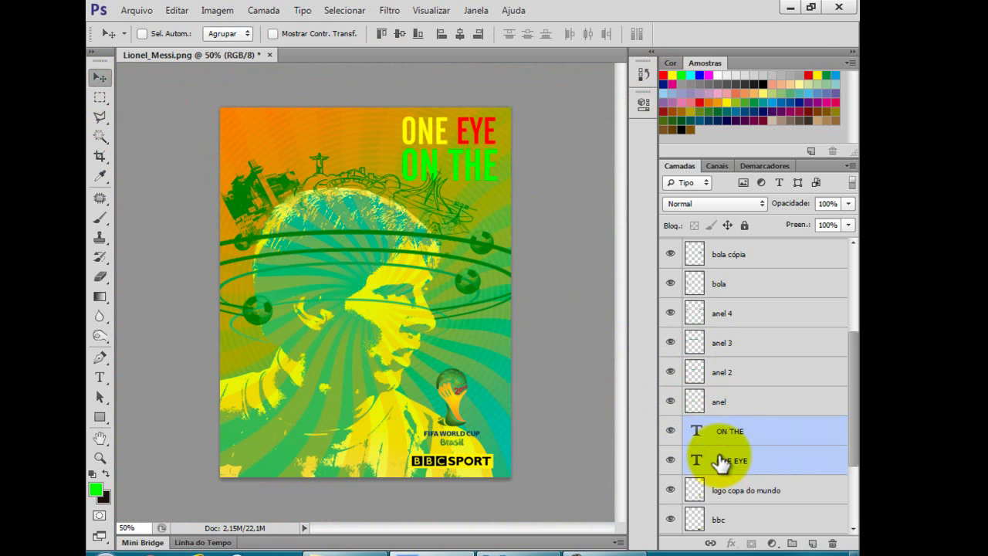
key("ctrl+t")
left_click_drag(403, 184, 432, 160)
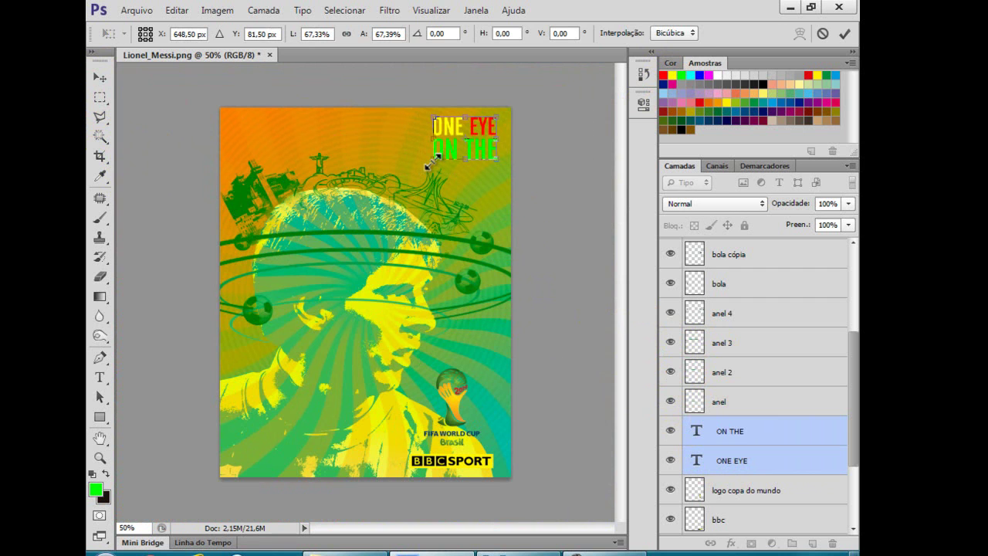
key("Return")
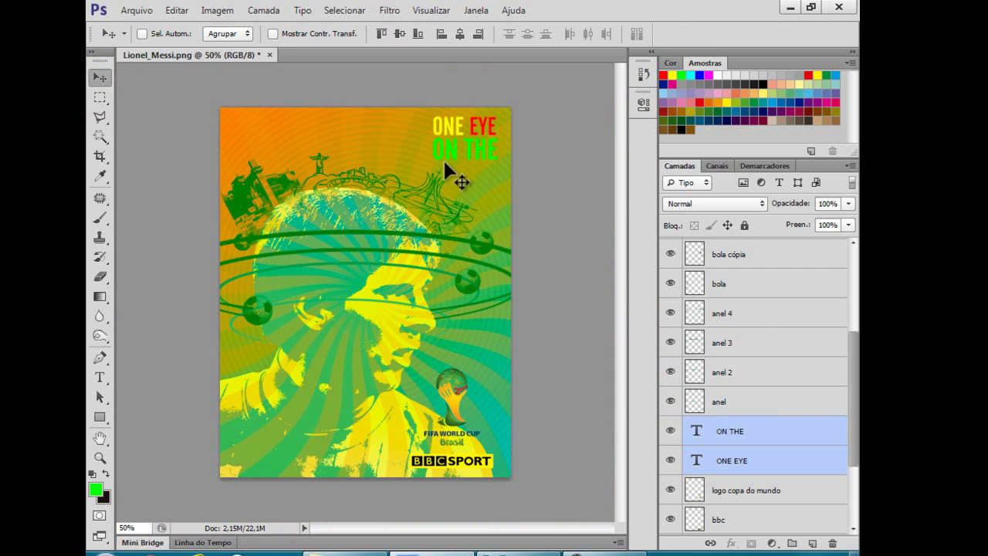
Duplicate the ONE EYE text layer and place the copy directly below the ON THE line.
scroll(446, 171, "up", 3)
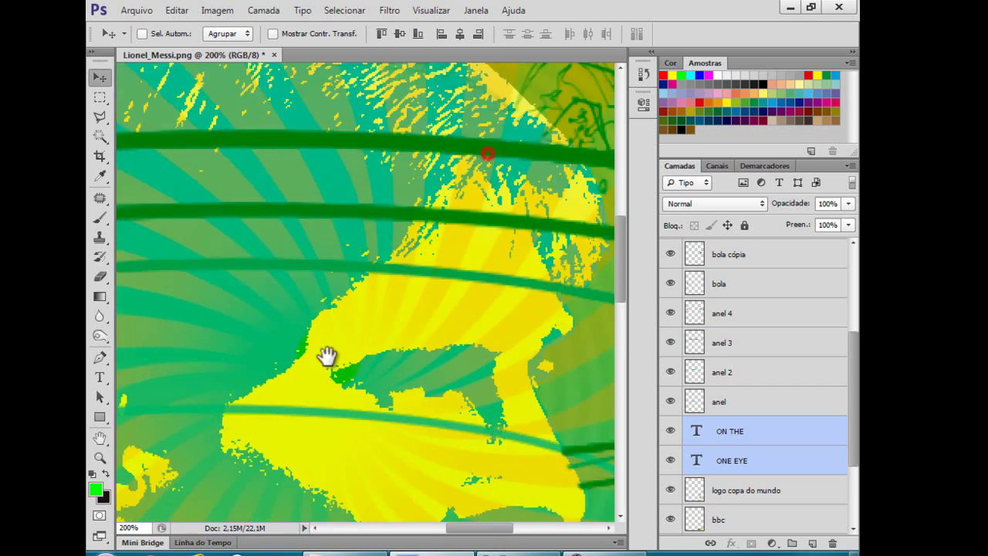
left_click_drag(337, 345, 255, 386)
left_click_drag(563, 221, 388, 382)
left_click_drag(406, 311, 409, 305)
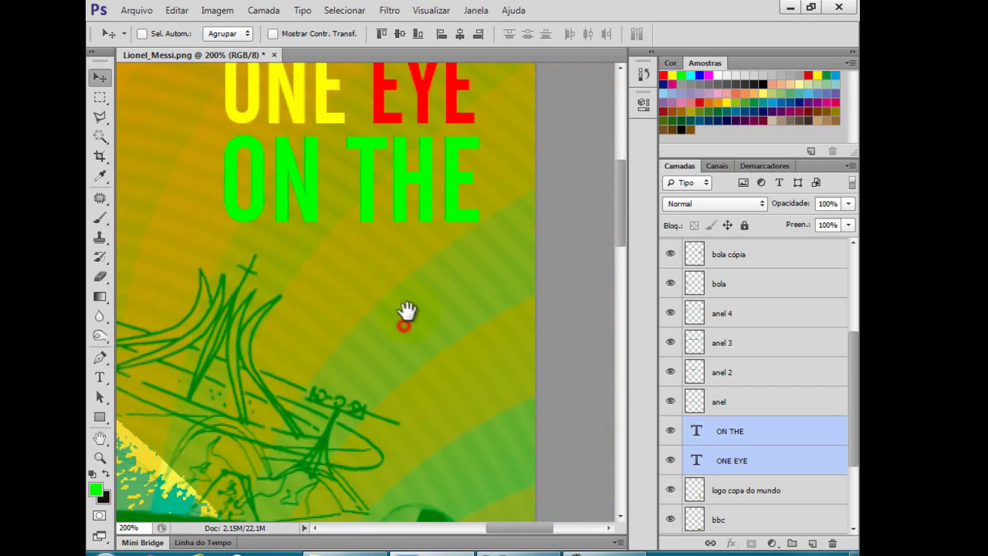
left_click(719, 459)
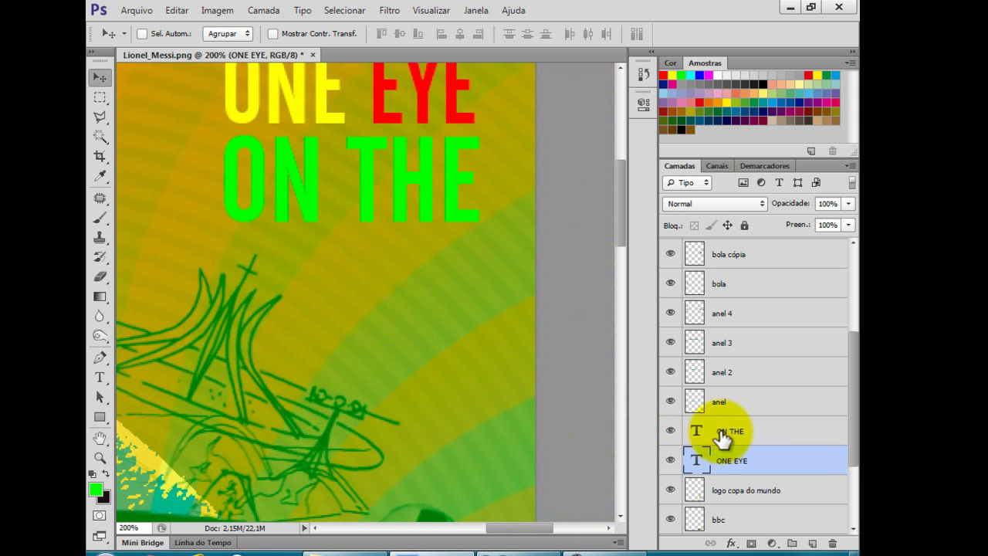
right_click(718, 460)
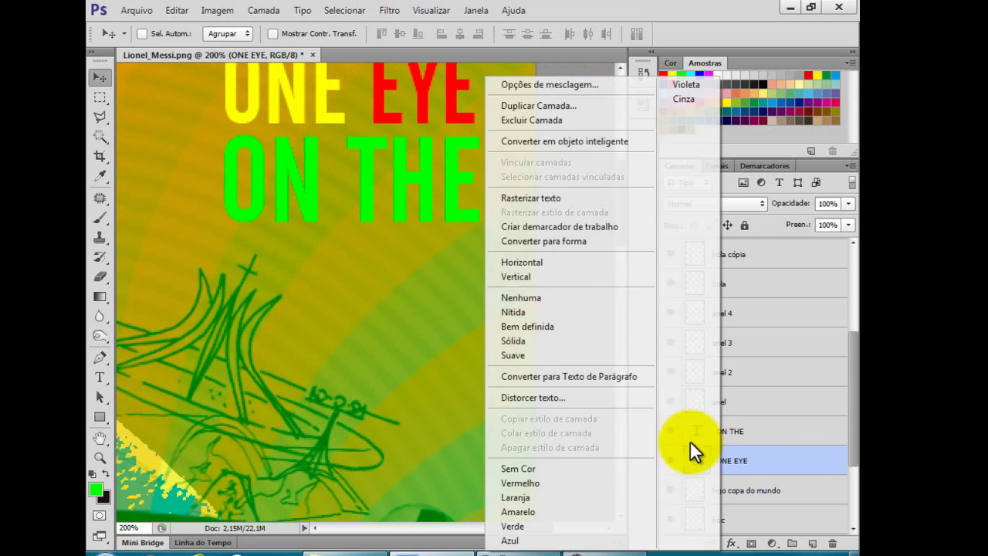
left_click(539, 106)
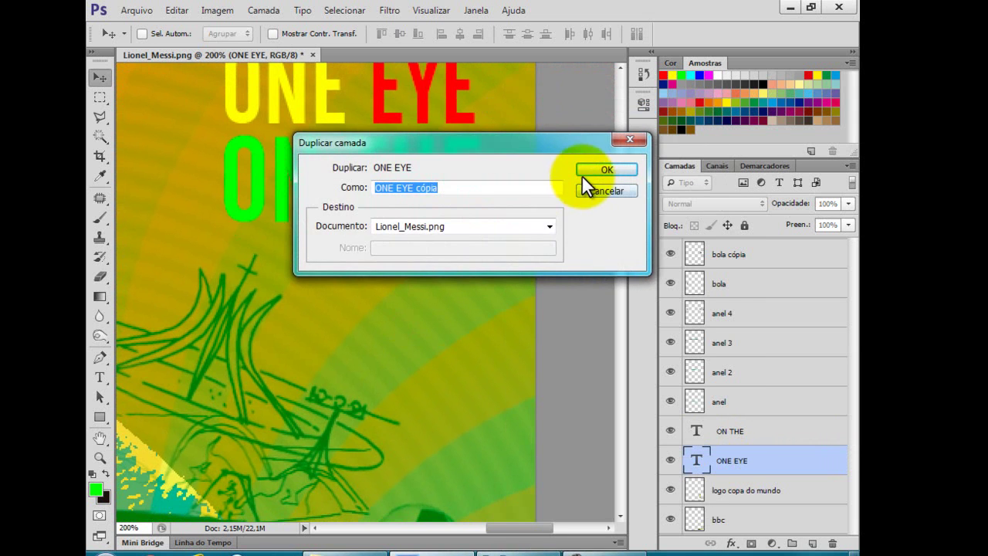
left_click(587, 171)
left_click_drag(464, 126, 467, 323)
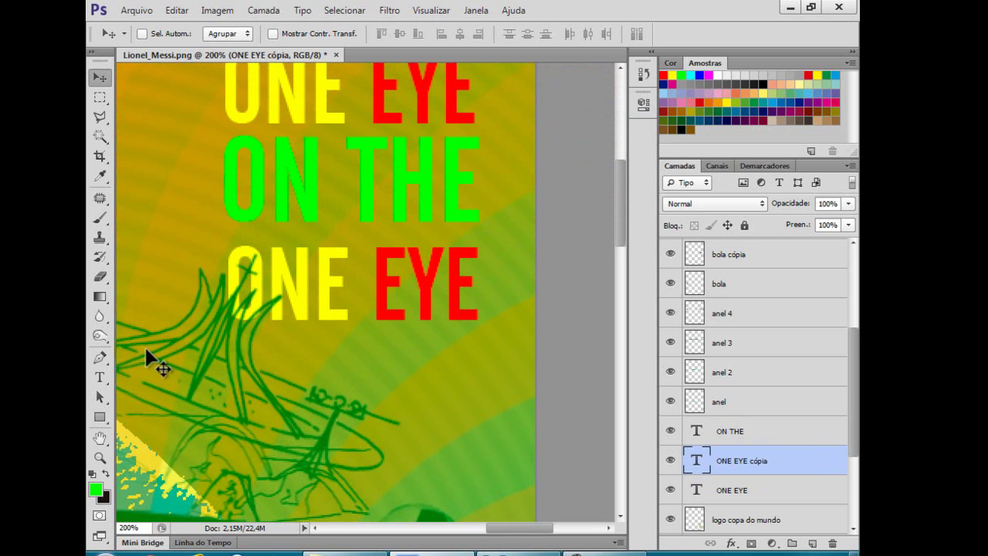
Replace the duplicated line's text with GOAL!
left_click(99, 377)
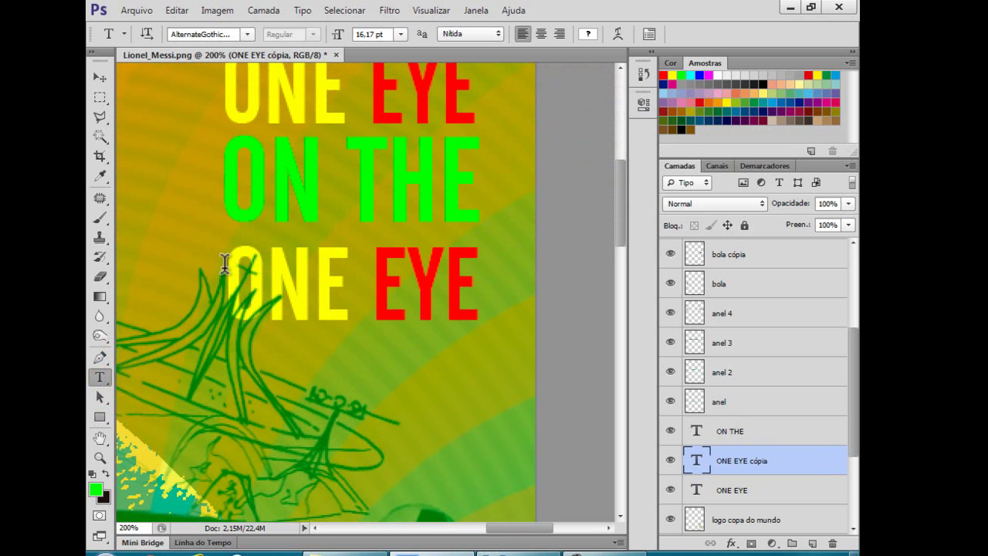
left_click_drag(223, 263, 507, 270)
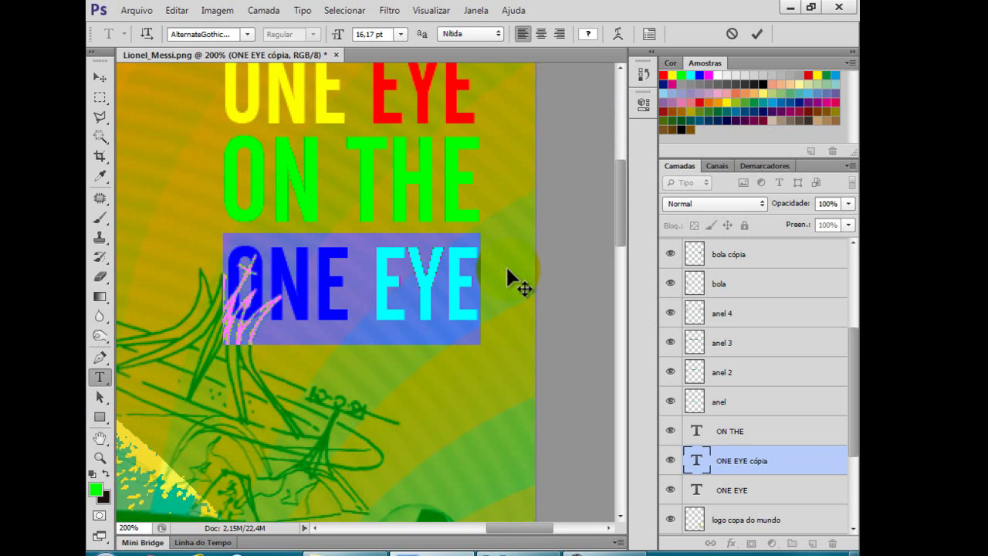
type("GOA")
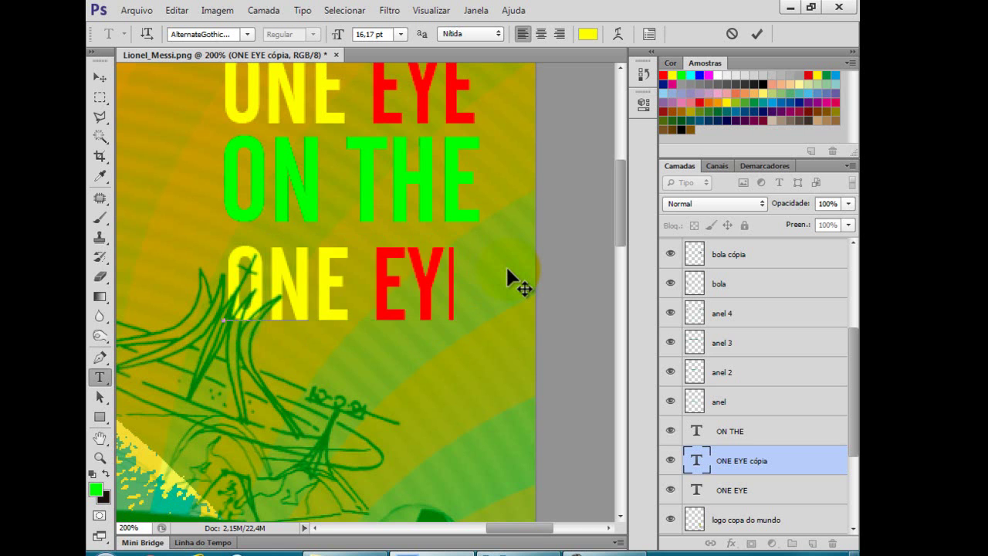
type("L")
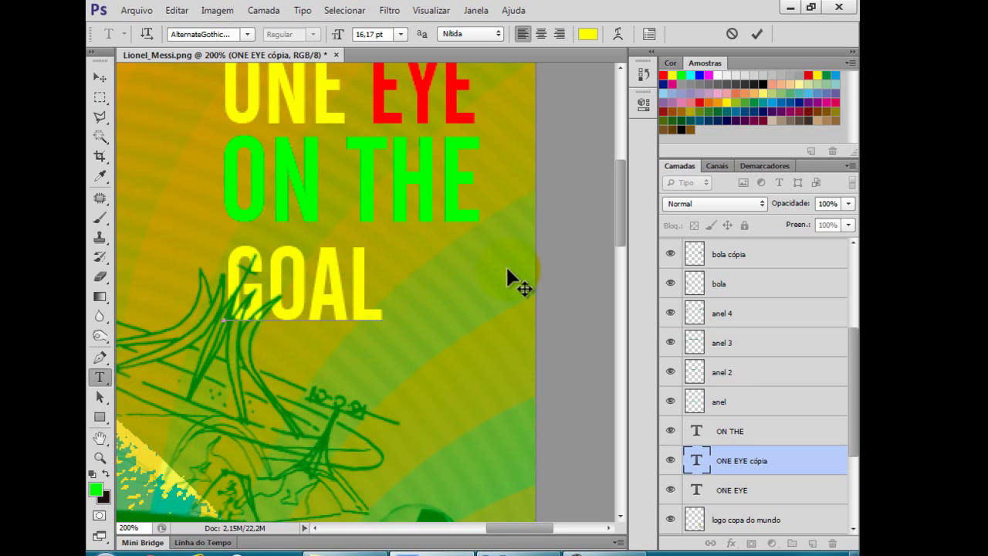
type("!")
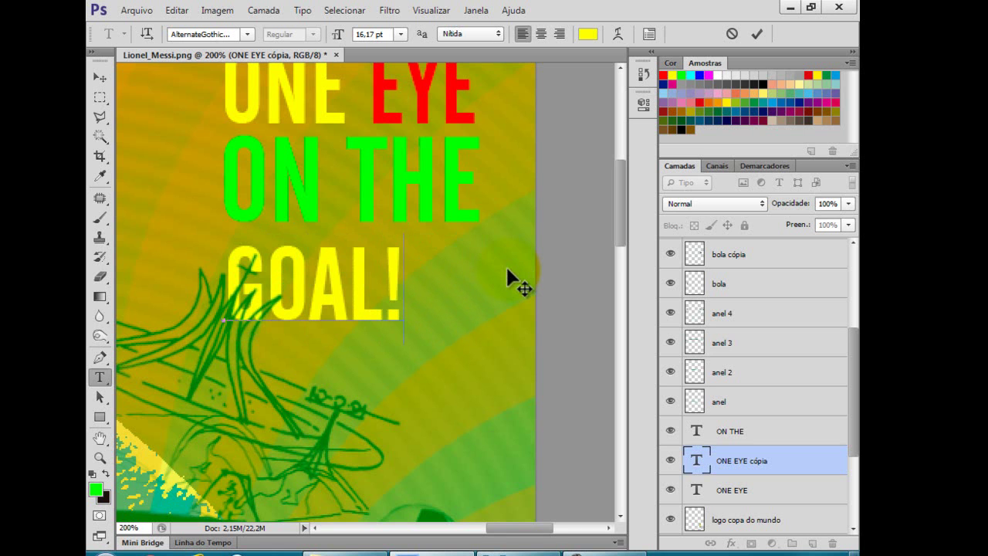
Set the colour of the whole GOAL! text to the hex value FFFF00 and commit the text edit.
key("ctrl+a")
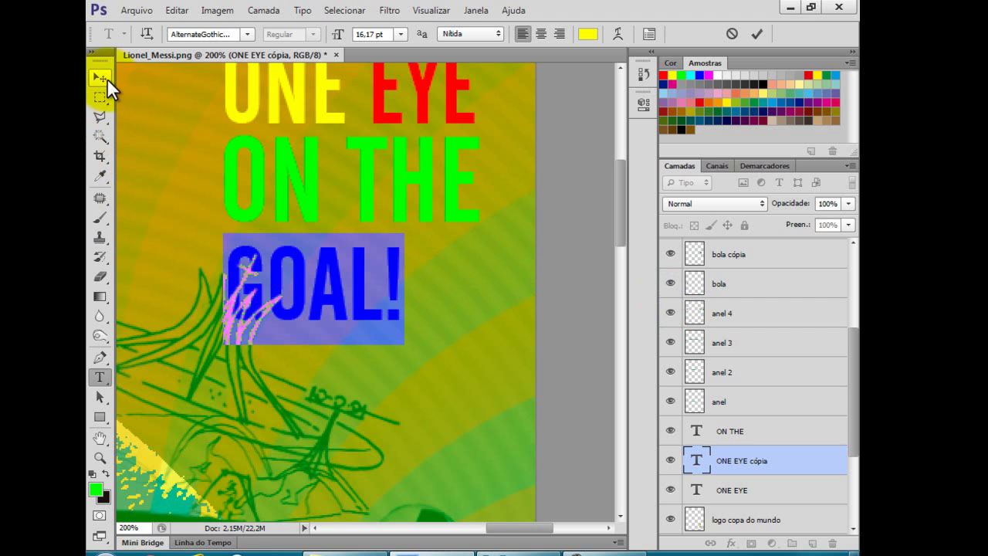
left_click(538, 549)
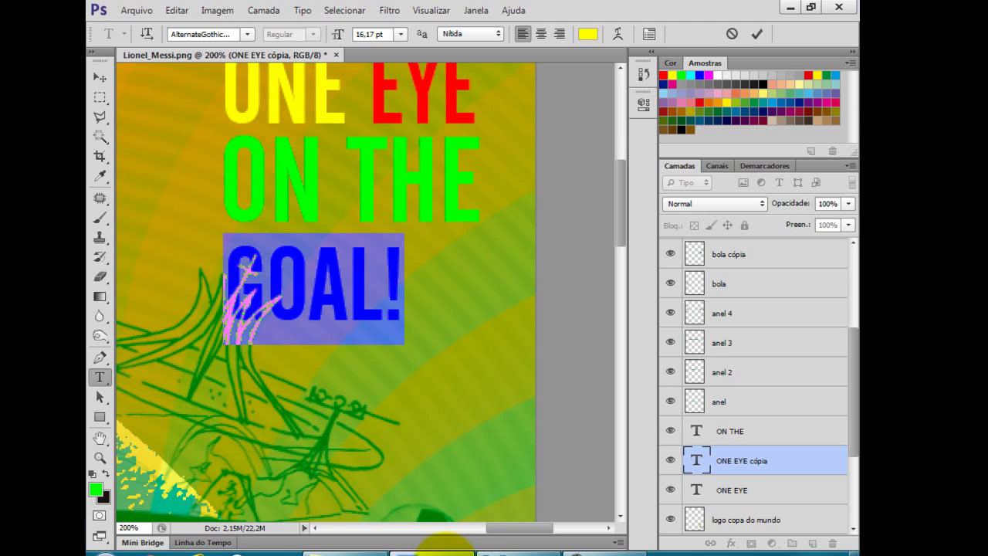
left_click(432, 549)
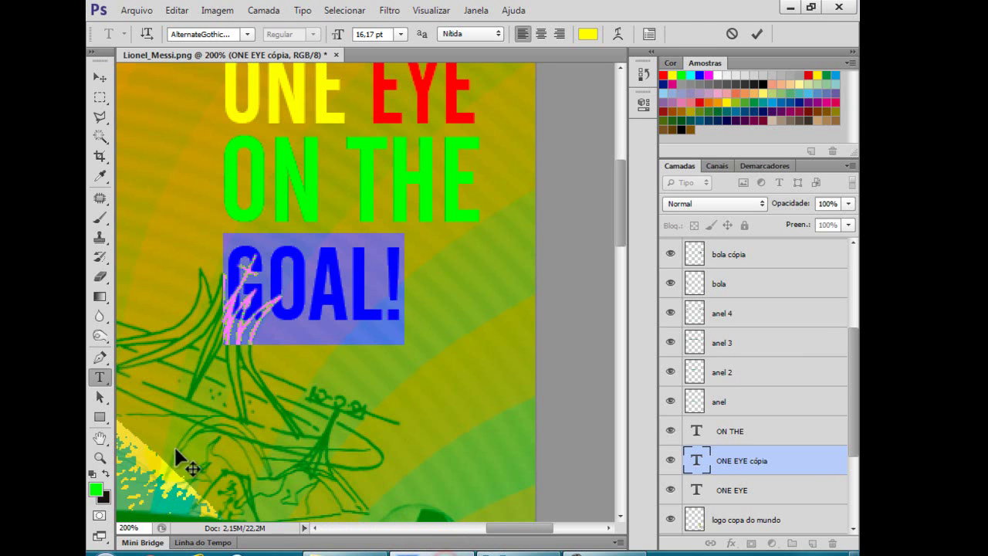
left_click(100, 491)
left_click(697, 455)
double_click(698, 455)
type("FF")
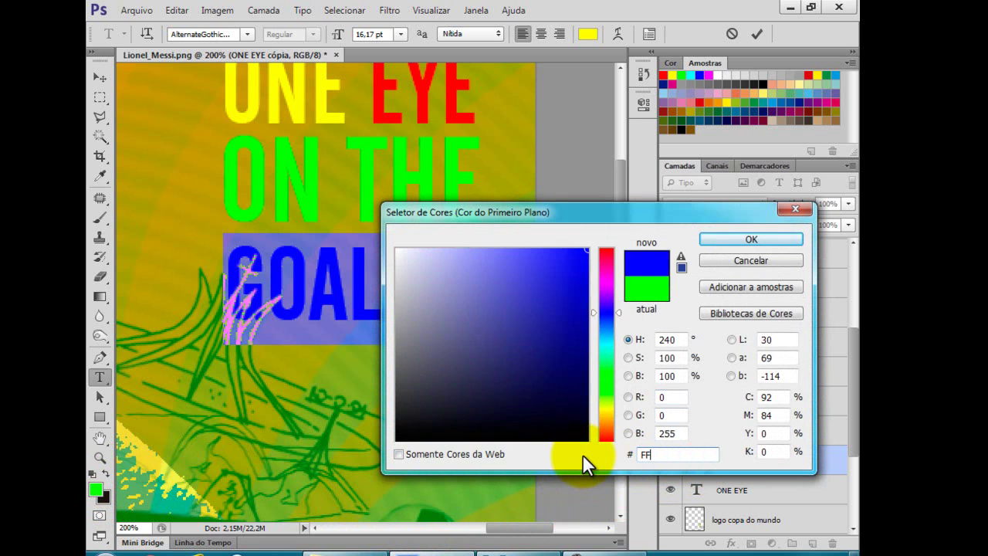
type("FF00")
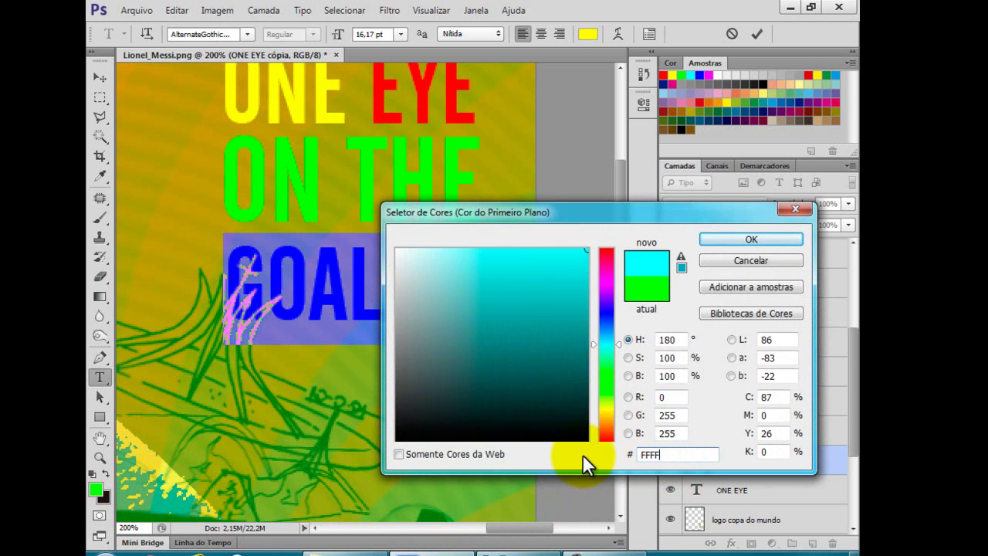
left_click(757, 238)
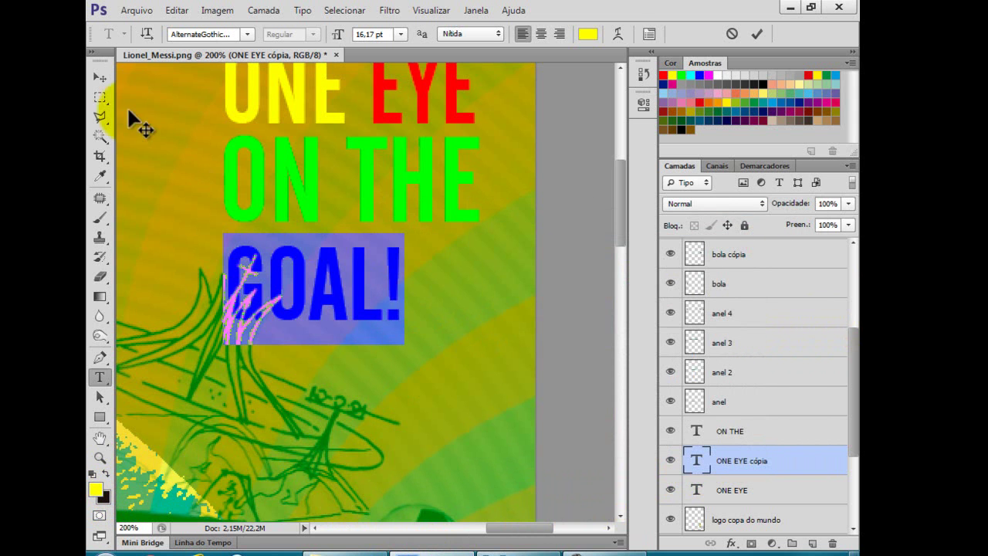
left_click(99, 76)
Nudge GOAL! up closer to ON THE and enlarge it to nearly the width of the lines above.
scroll(355, 291, "down", 1)
left_click_drag(355, 284, 355, 280)
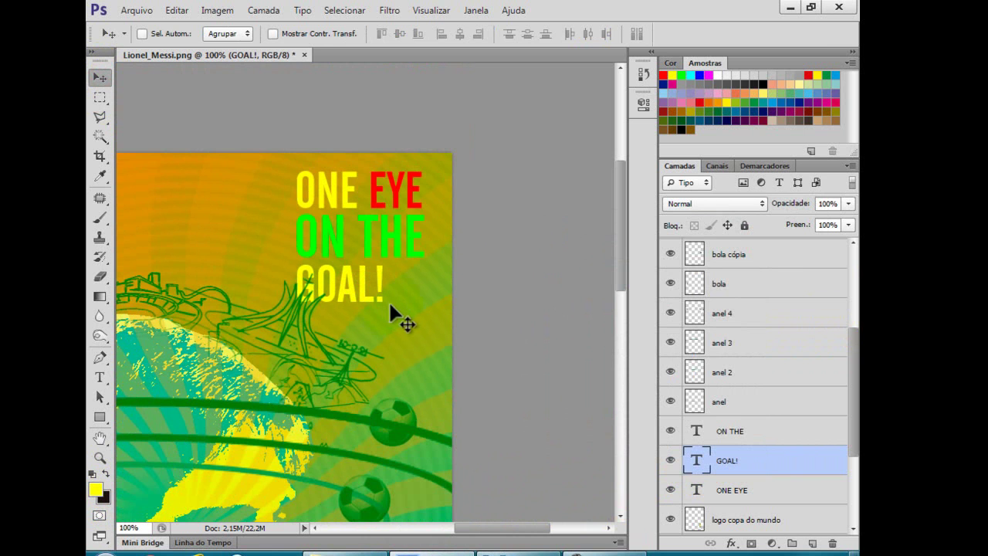
key("ctrl+t")
left_click_drag(384, 312, 418, 342)
key("Return")
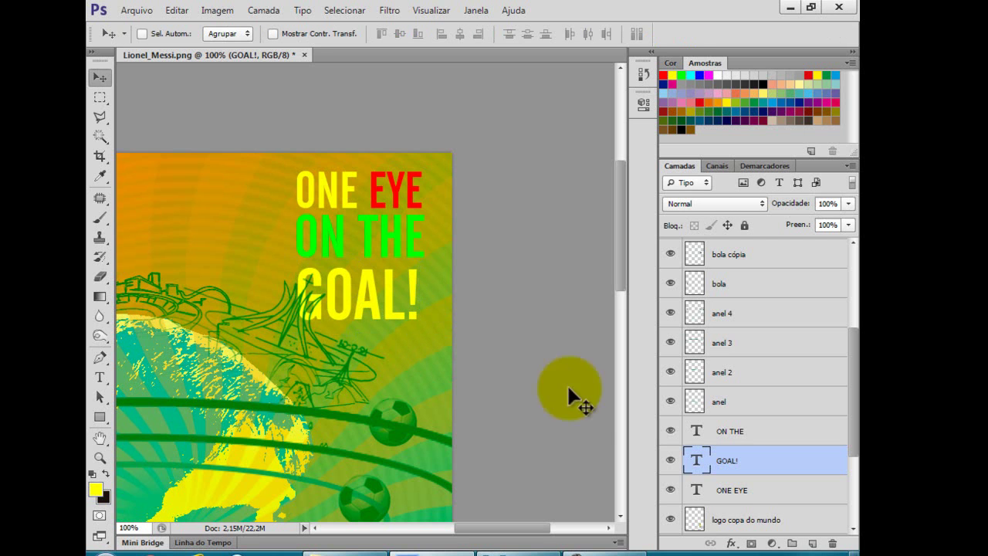
Move the ON THE, GOAL! and ONE EYE text layers up the layer stack to just above bola cópia 3.
left_click(739, 492)
left_click(745, 436, "shift")
left_click_drag(750, 480, 772, 315)
scroll(771, 317, "up", 2)
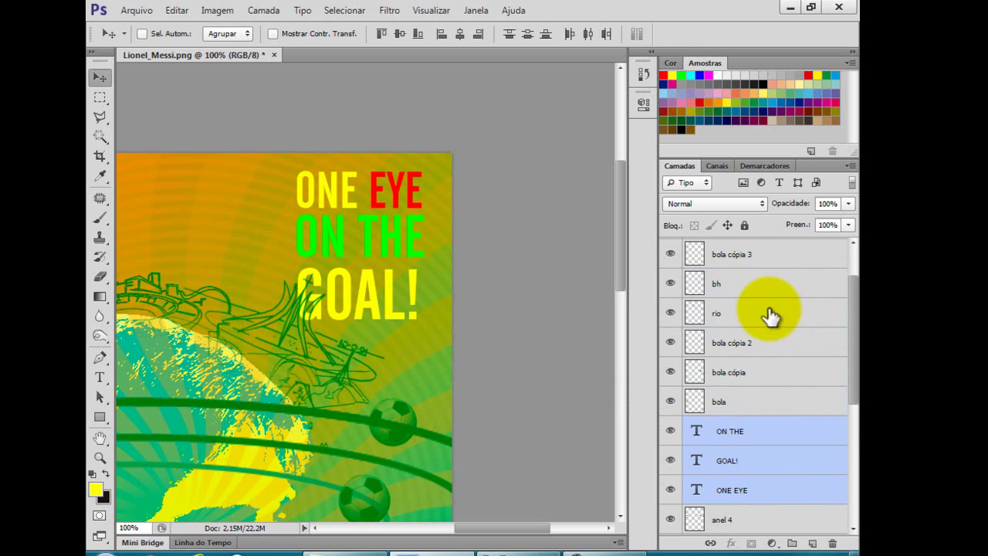
left_click_drag(764, 462, 756, 294)
scroll(756, 297, "up", 2)
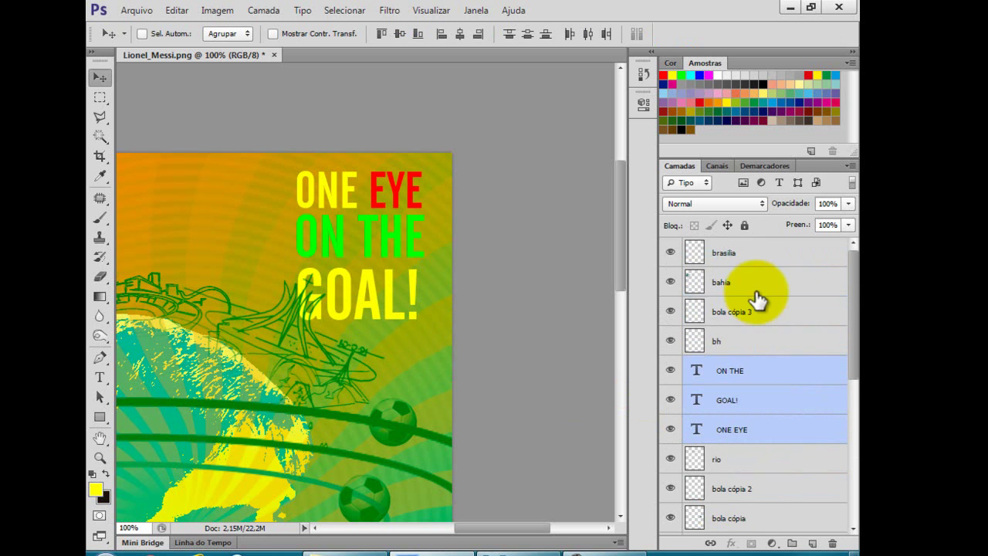
left_click_drag(749, 412, 750, 316)
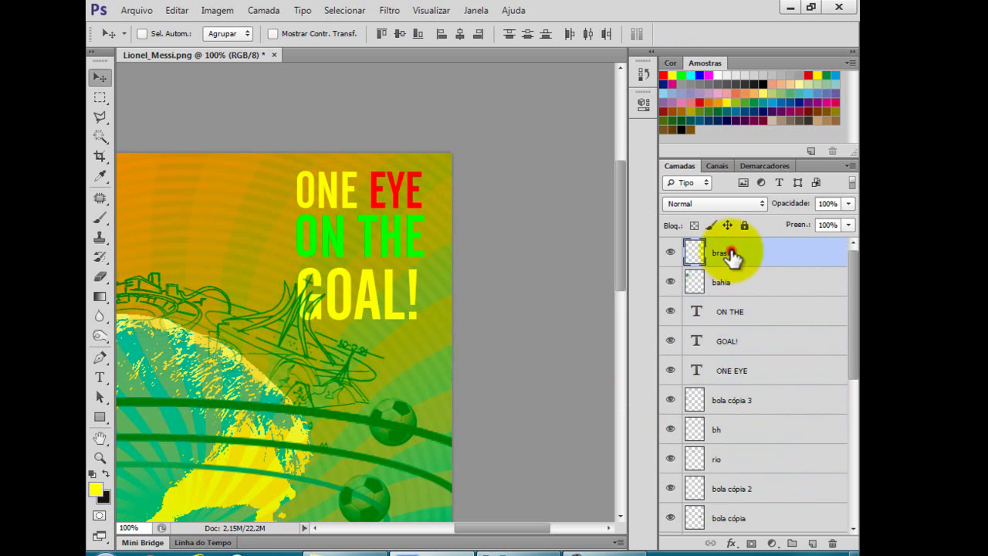
Move the brasilia and bahia layers beneath the ONE EYE text layer so the slogan layers are topmost.
left_click(731, 255)
left_click(728, 278, "shift")
left_click_drag(728, 258, 741, 302)
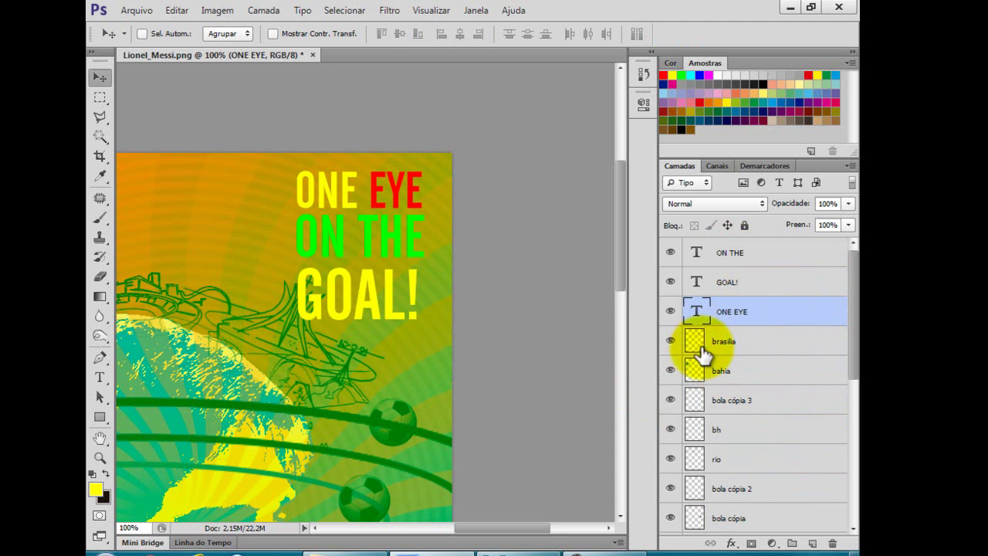
Compare the whole poster with the reference image in Windows Photo Viewer, checking the slogan, skyline, rings and logos.
scroll(491, 338, "down", 2)
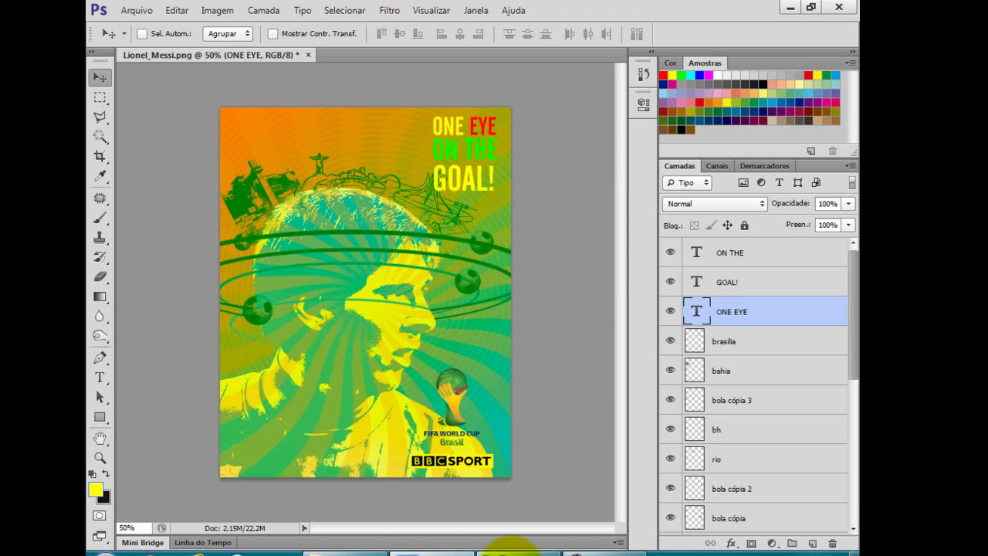
left_click(511, 553)
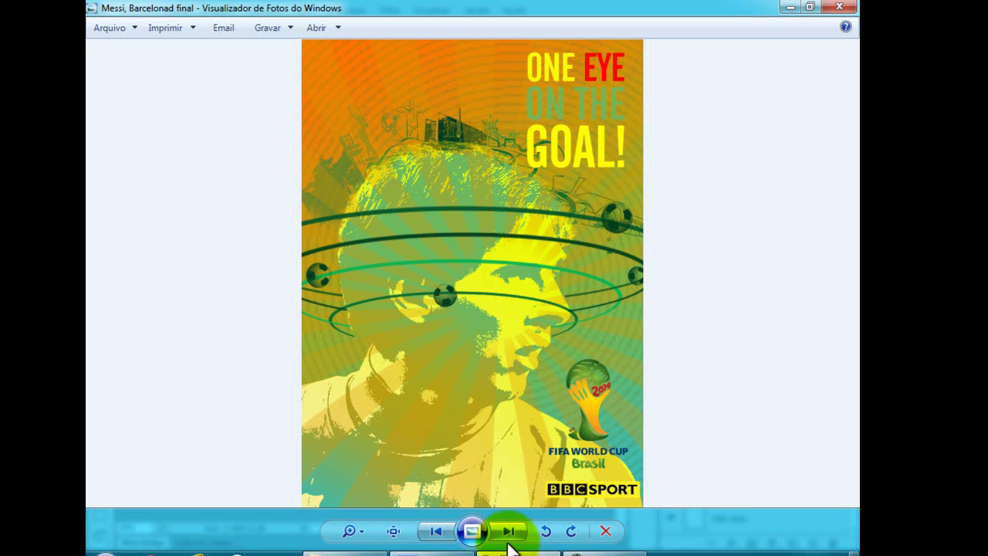
left_click(460, 551)
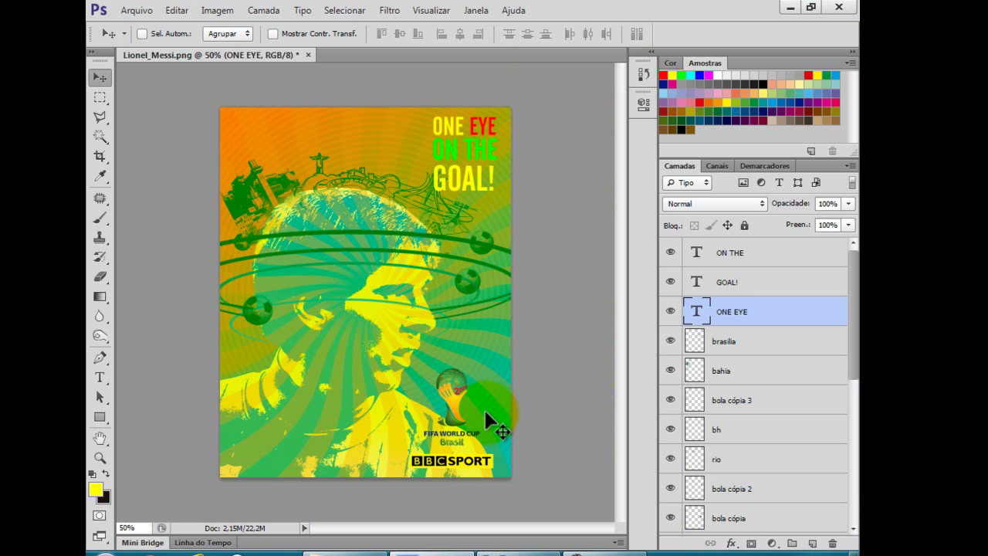
key("ctrl+minus")
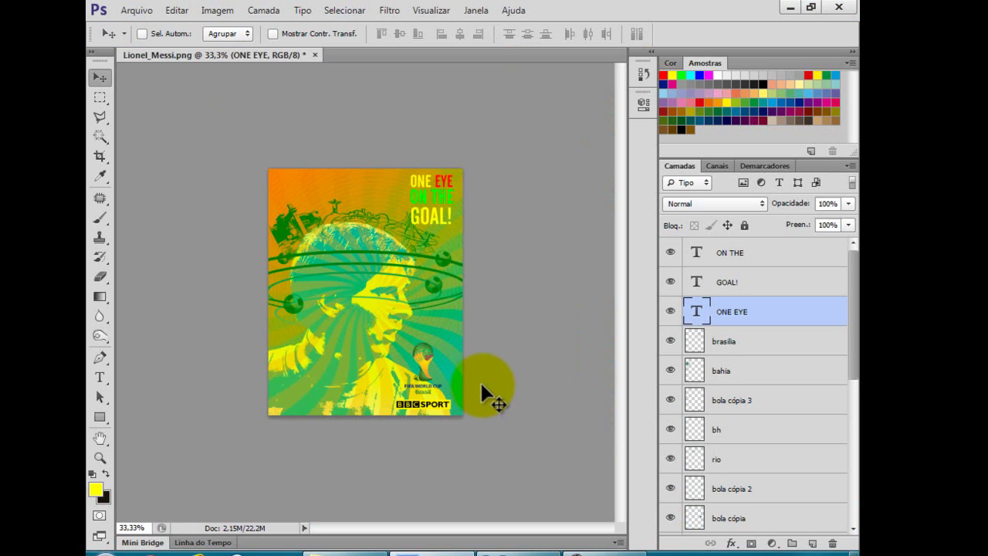
key("ctrl+plus")
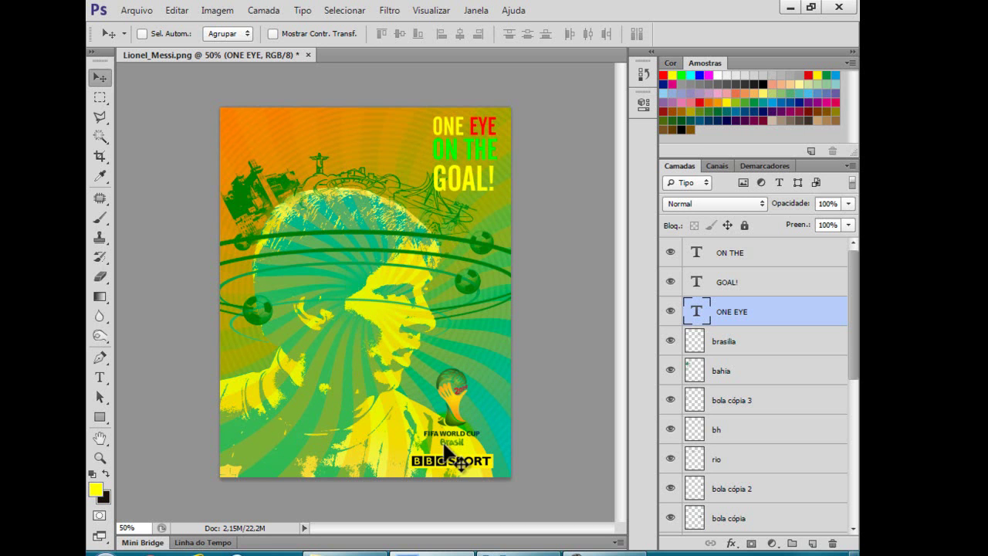
key("ctrl+minus")
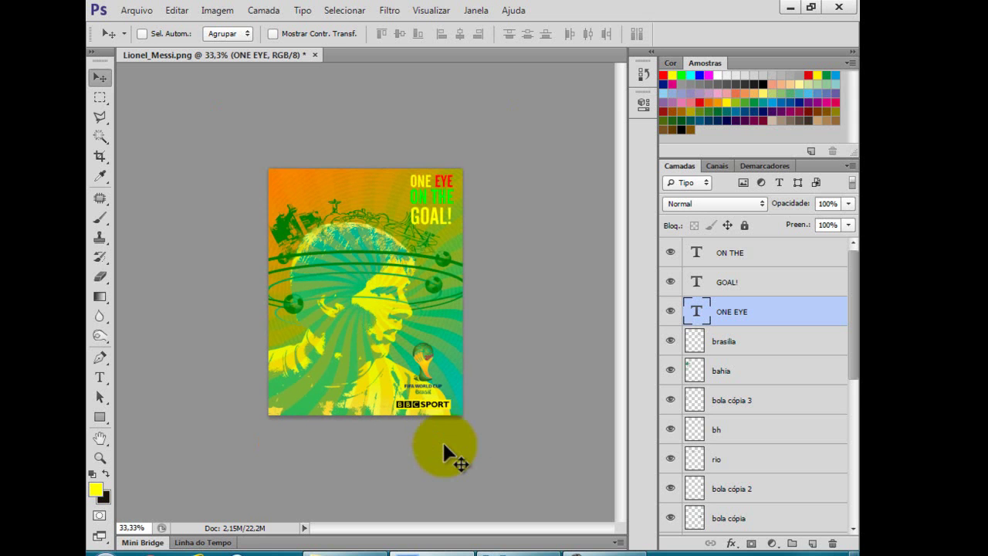
left_click(532, 553)
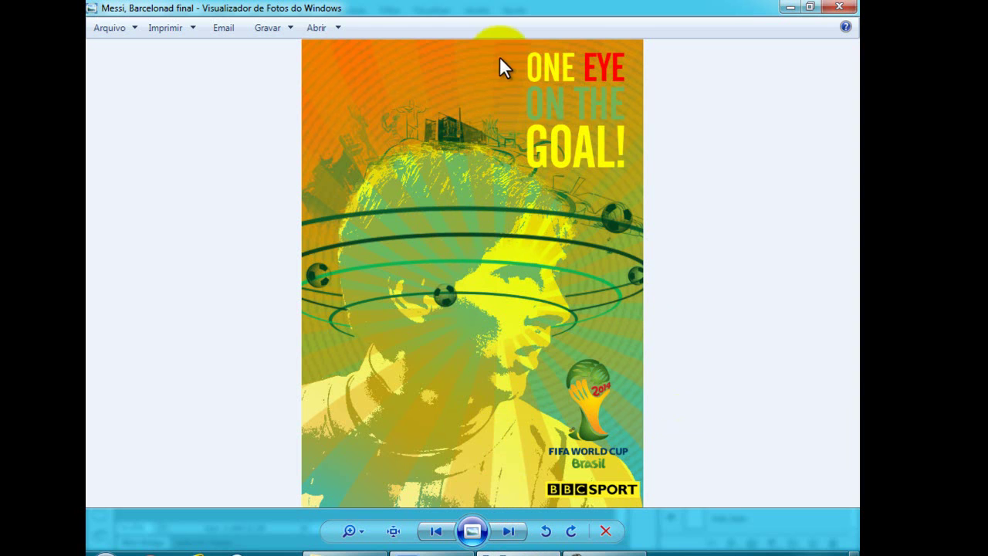
left_click(428, 551)
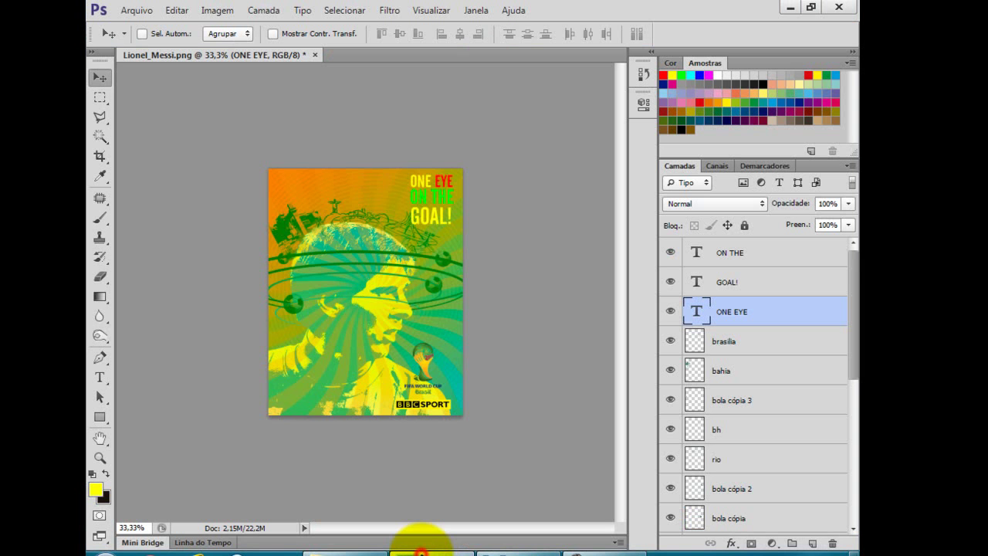
Flatten the poster's layers into a single background layer.
key("ctrl+plus")
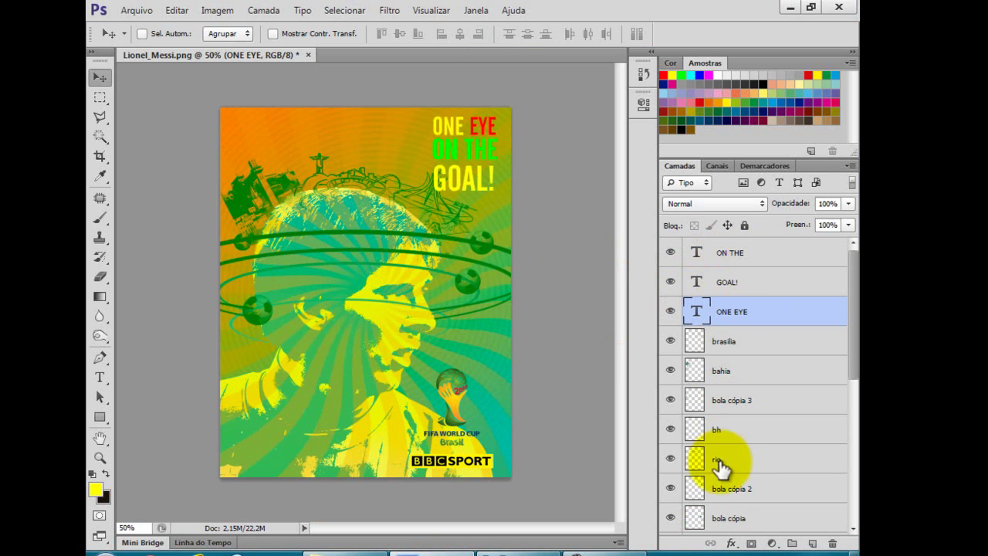
left_click(261, 15)
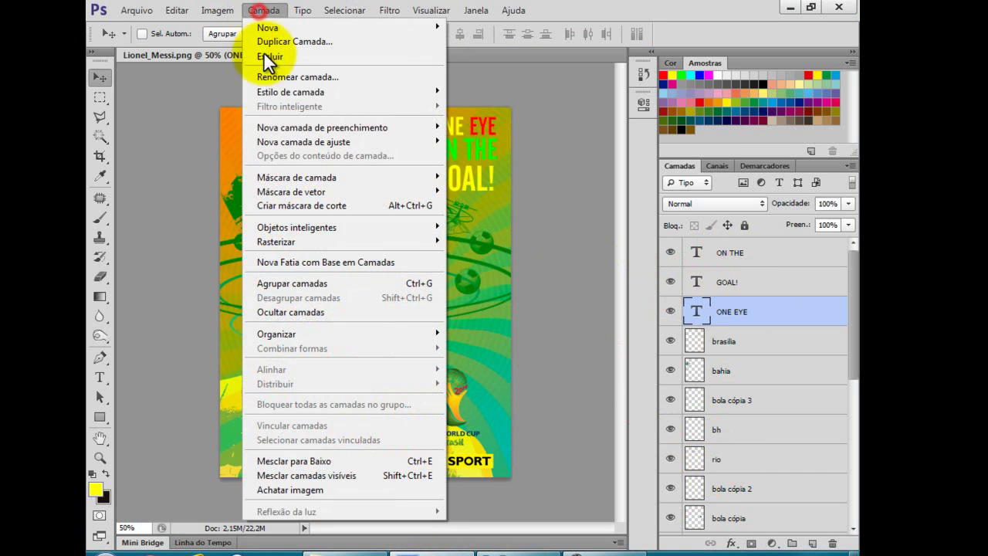
left_click(284, 489)
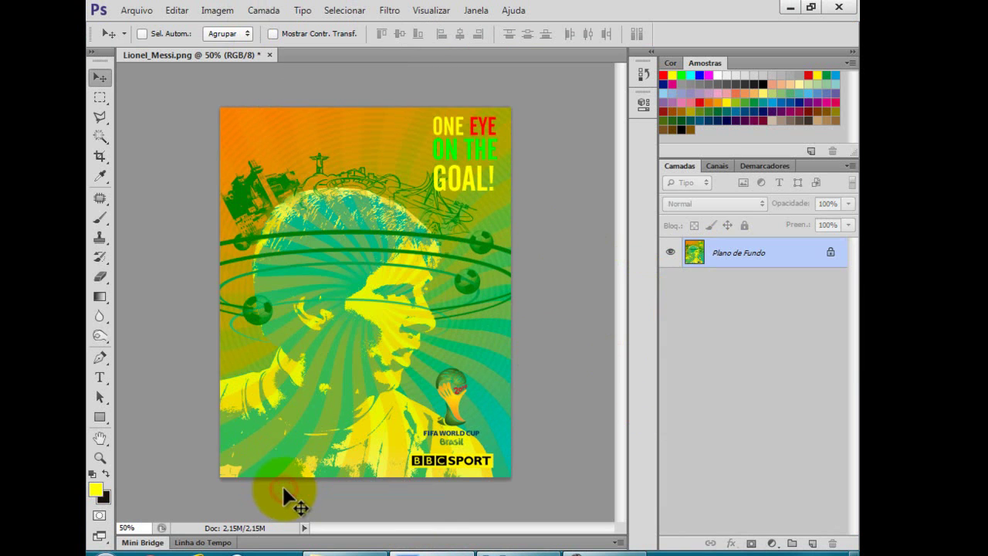